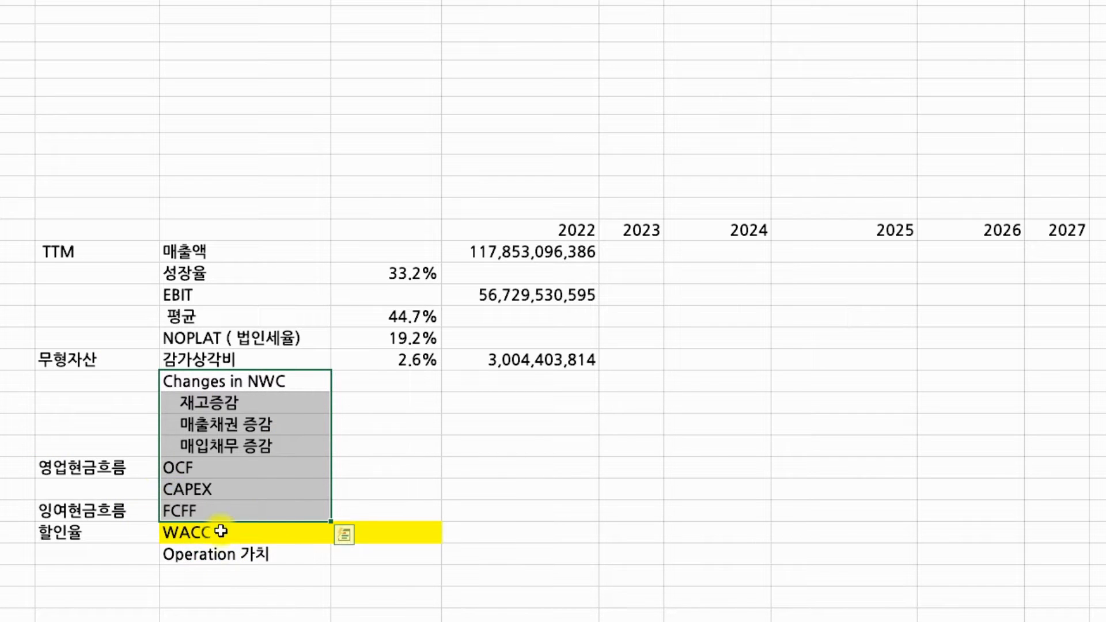
left_click(247, 383)
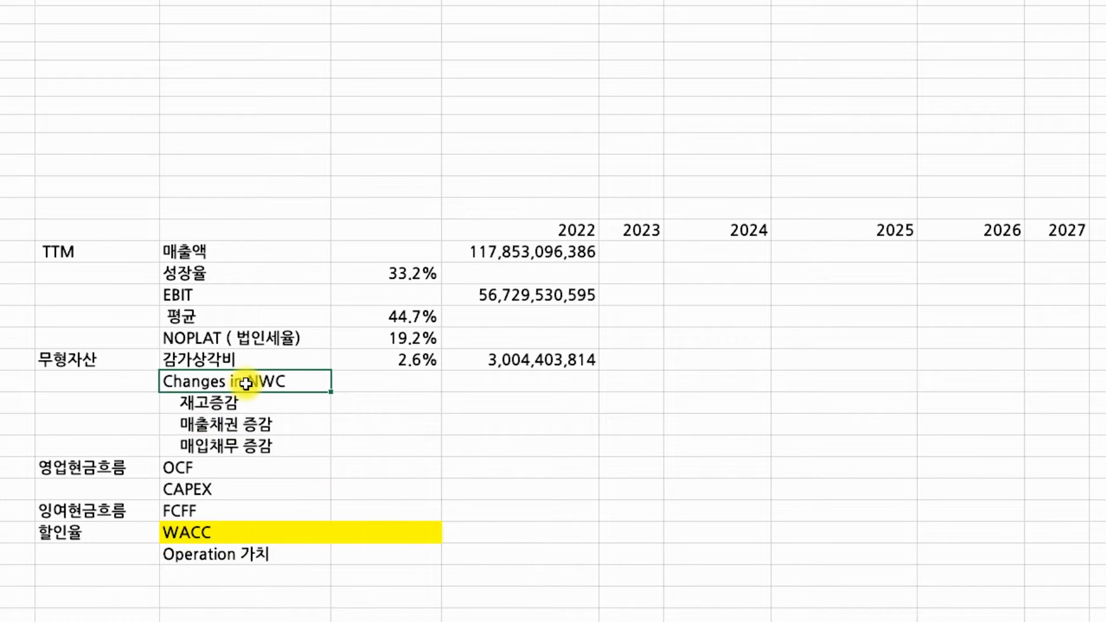
left_click_drag(246, 383, 248, 506)
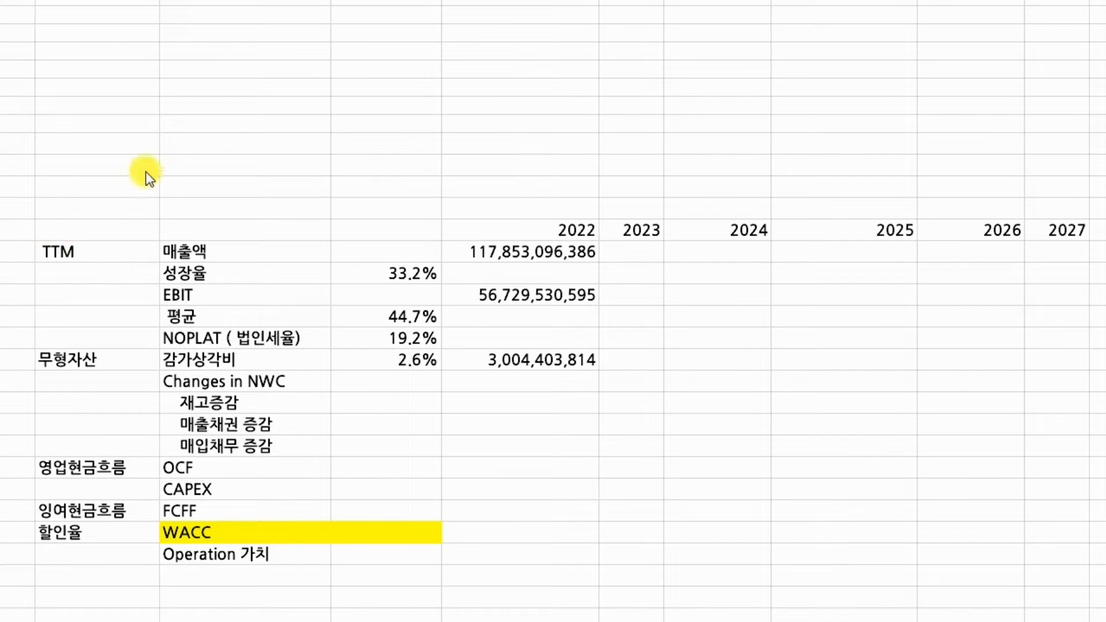
Enter the labels 재고자산, 매출채권 and 매입채무 in three stacked cells above the forecast table
left_click(271, 86)
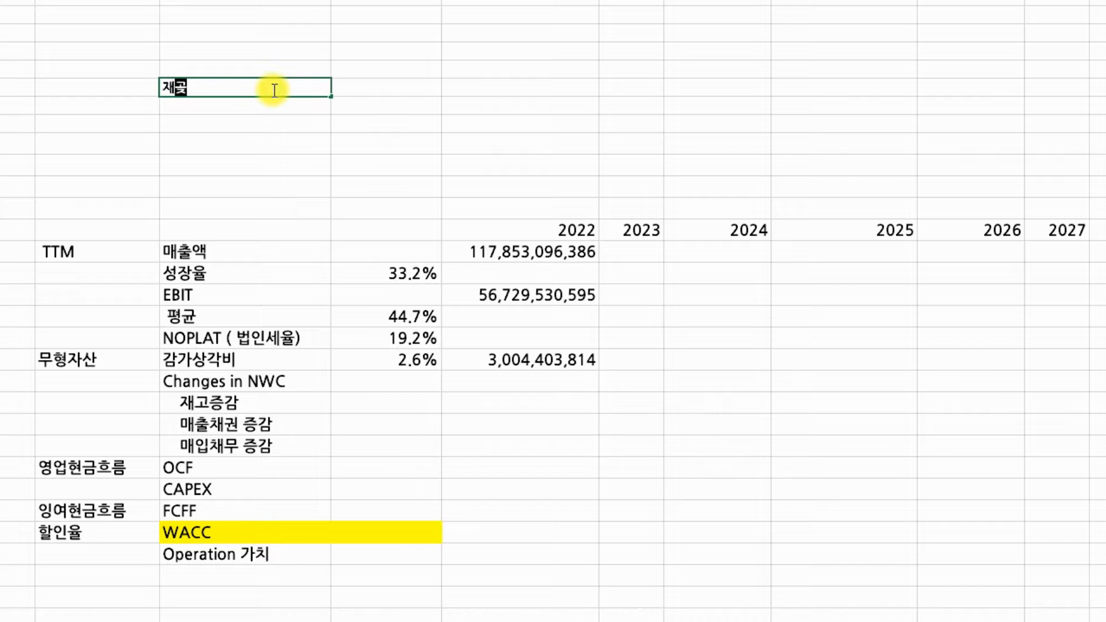
type("재고자산")
key("Return")
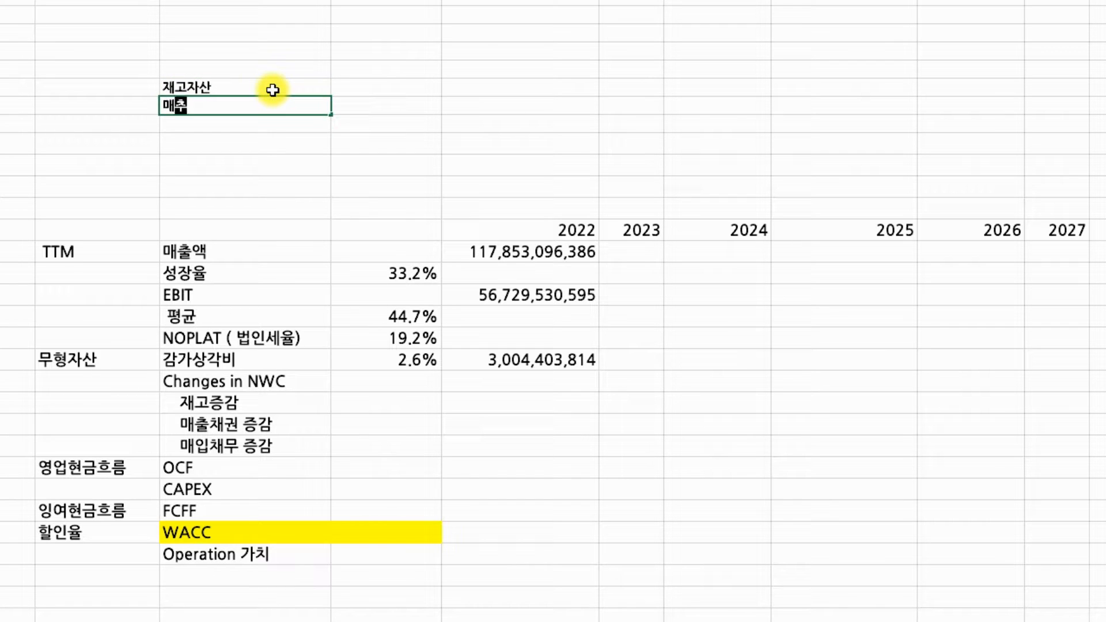
type("매출채권")
key("Return")
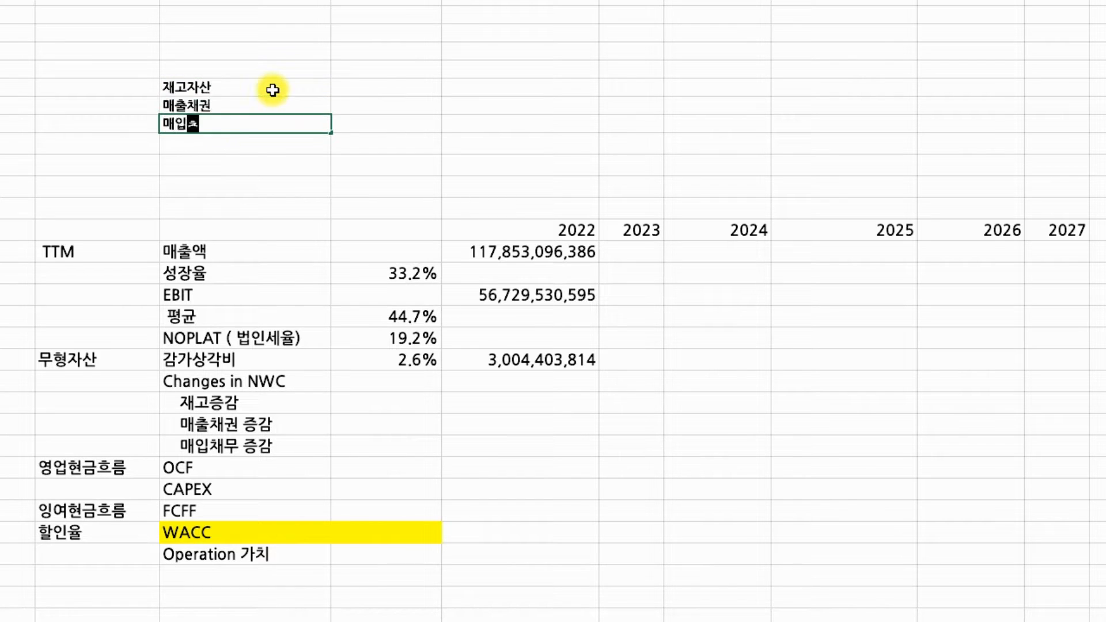
type("매입채무")
key("Return")
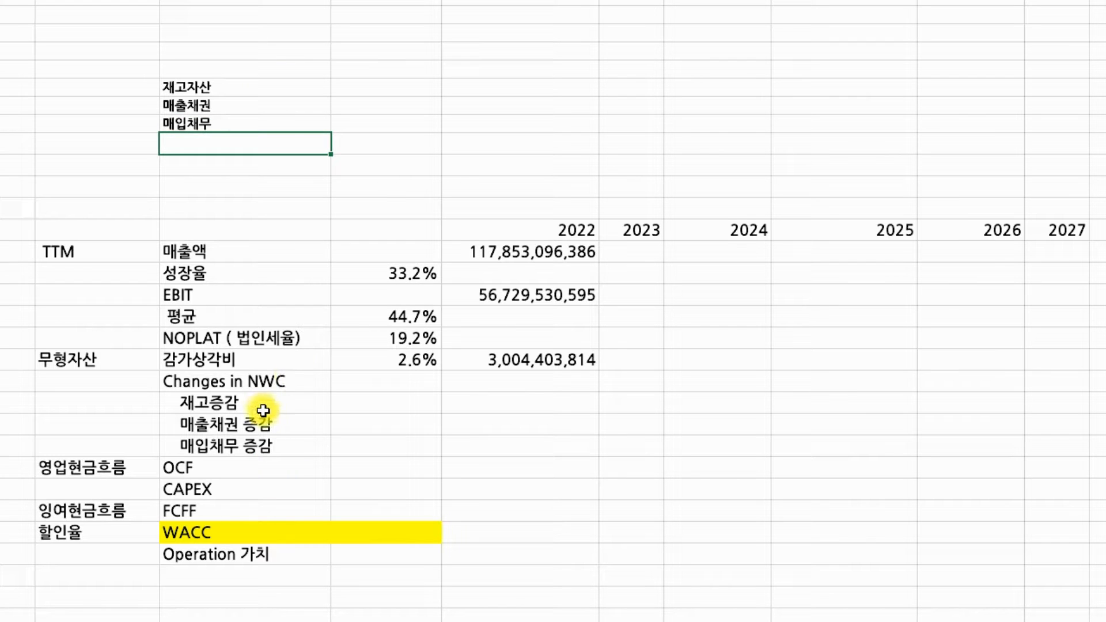
Centre the 재고자산, 매출채권 and 매입채무 labels above the forecast table horizontally in their cells
left_click_drag(284, 407, 277, 447)
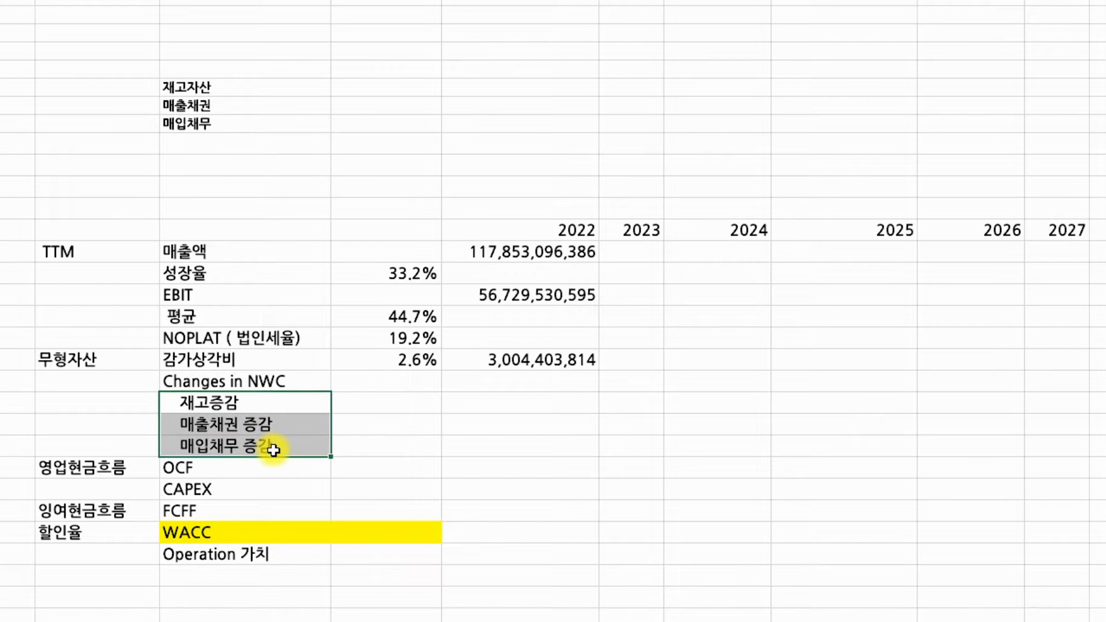
left_click_drag(236, 90, 291, 128)
key("alt+h")
key("a")
key("c")
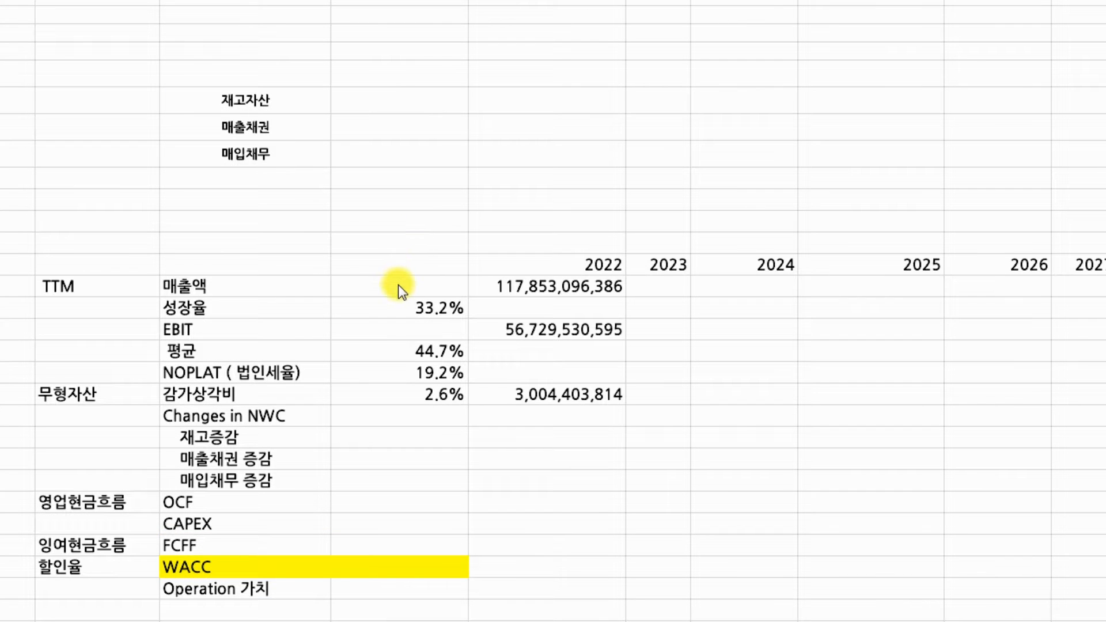
left_click(375, 87)
left_click(375, 99)
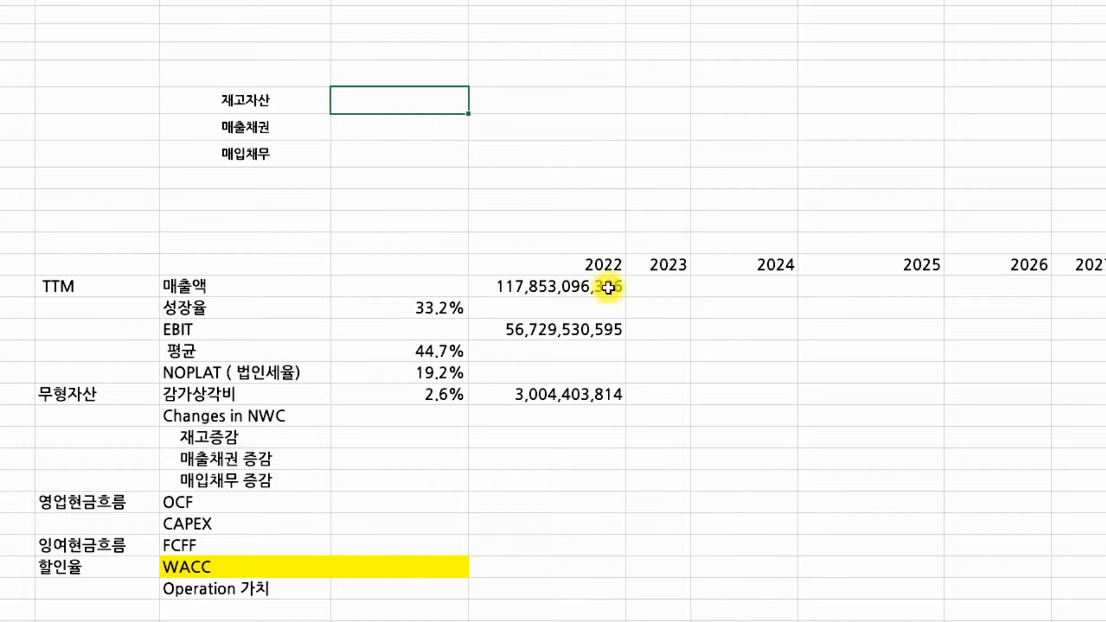
left_click(576, 40)
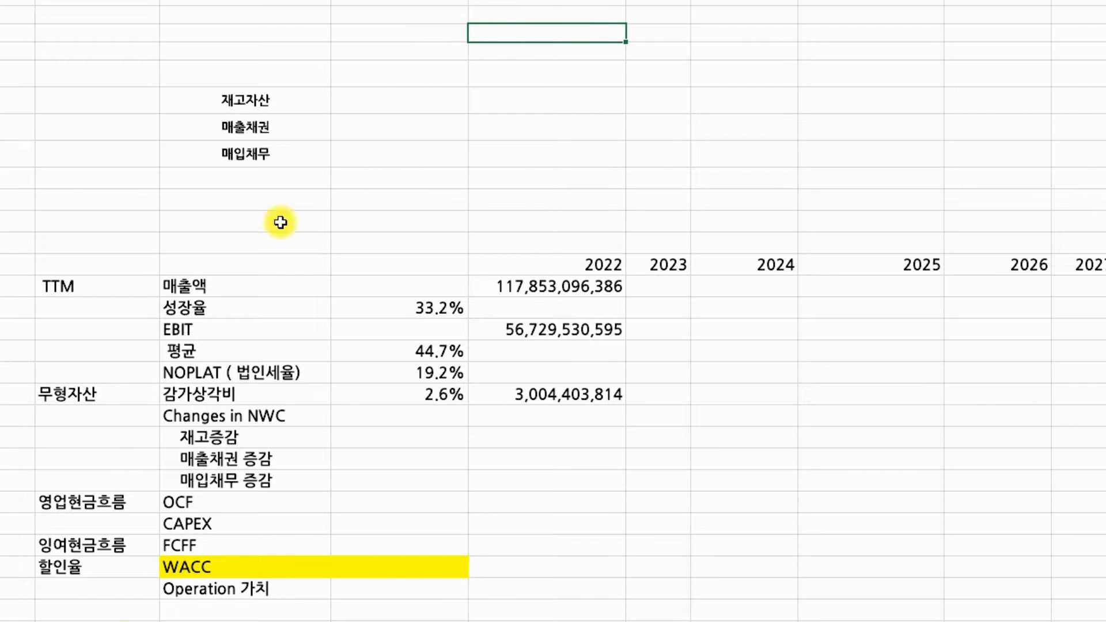
Switch to the consolidated balance sheet and add the period headers 제 4 기 and 제 3 기 after 제 5 기, matching the header formatting
left_click(69, 621)
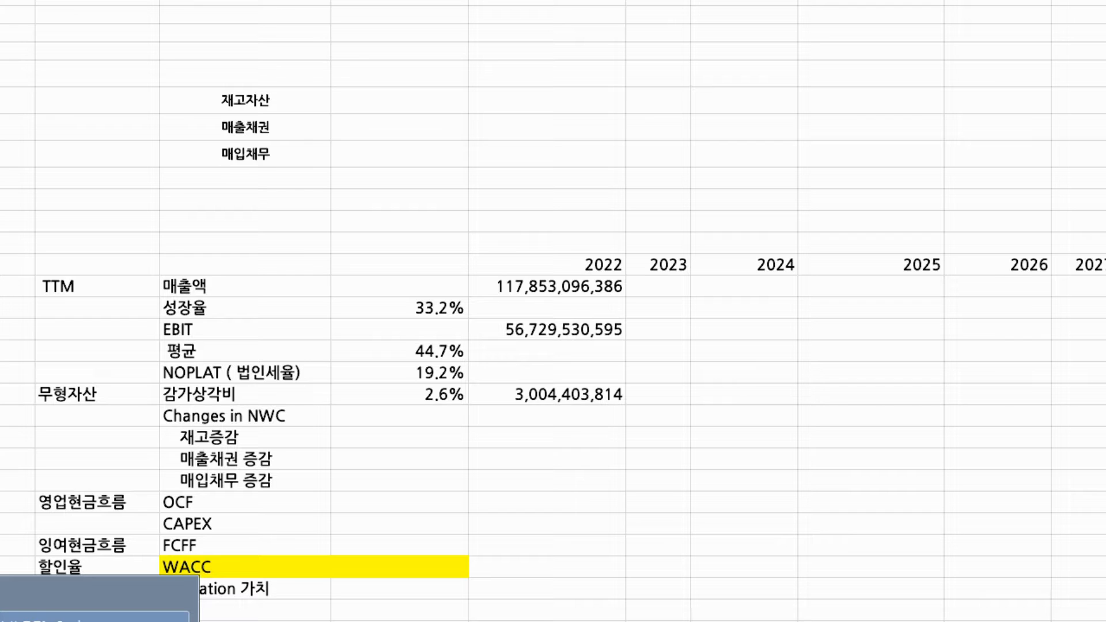
left_click(75, 594)
left_click(680, 294)
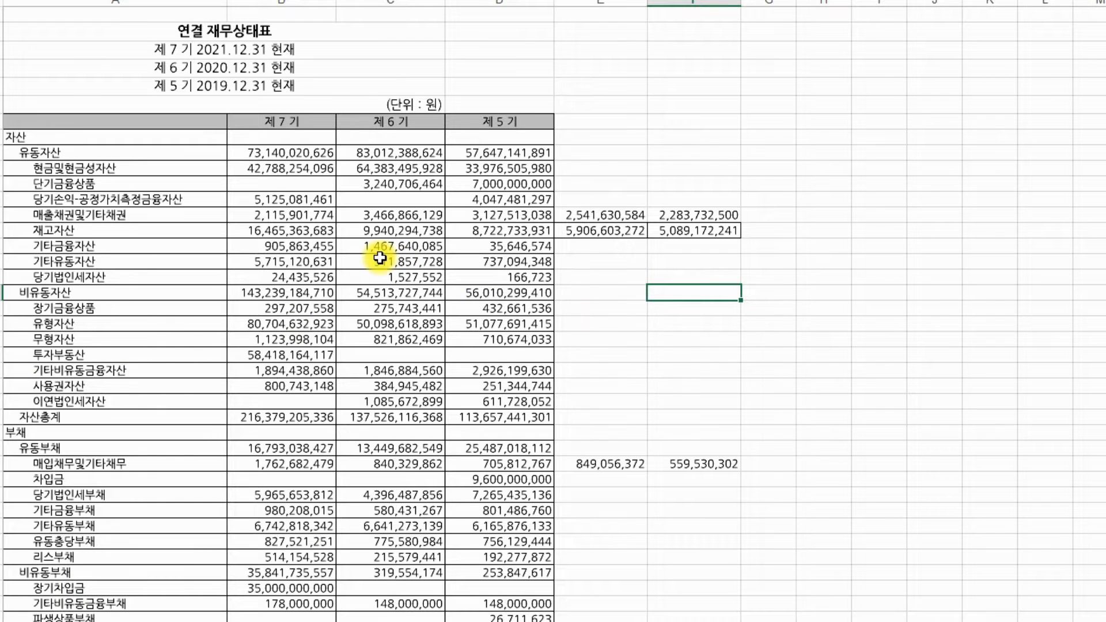
left_click(605, 119)
type("4")
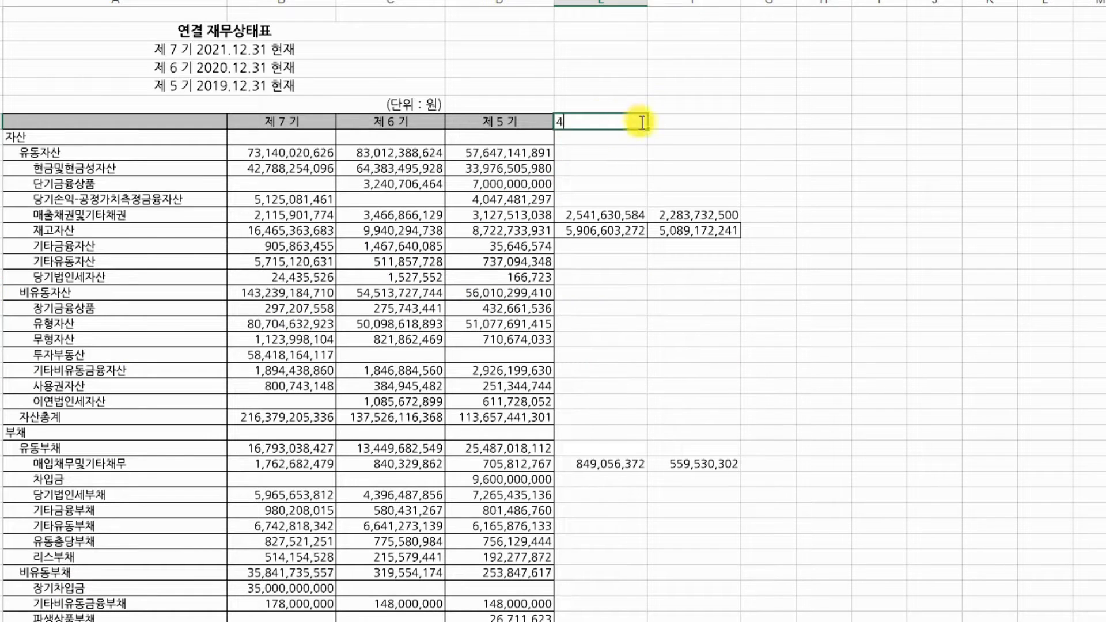
left_click(684, 127)
type("3")
left_click_drag(374, 121, 738, 128)
left_click(732, 229)
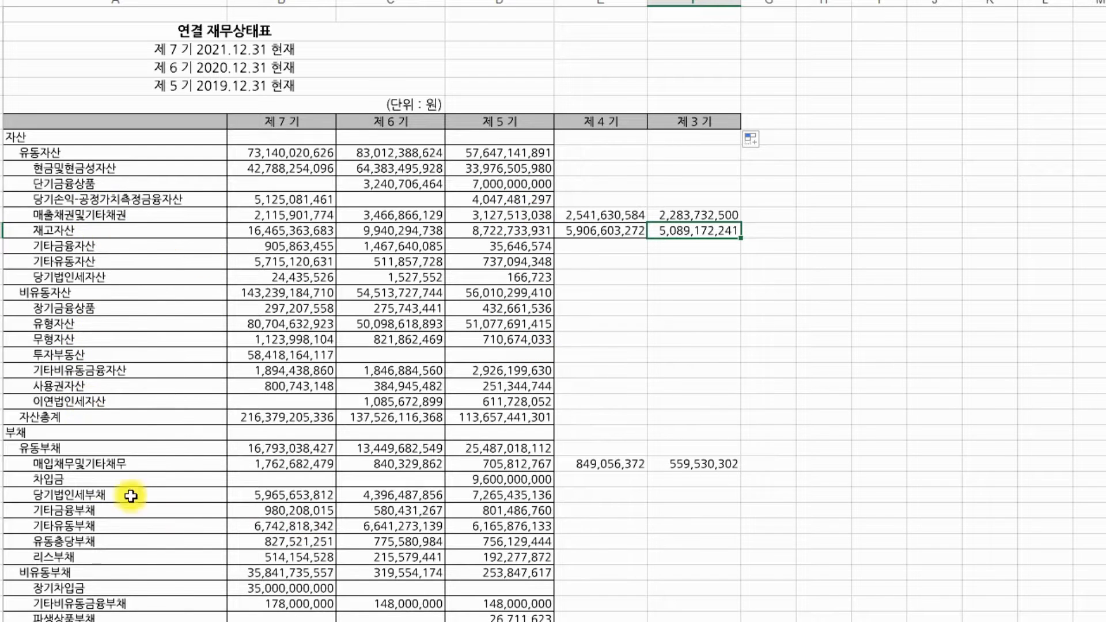
left_click_drag(630, 212, 726, 466)
left_click(824, 370)
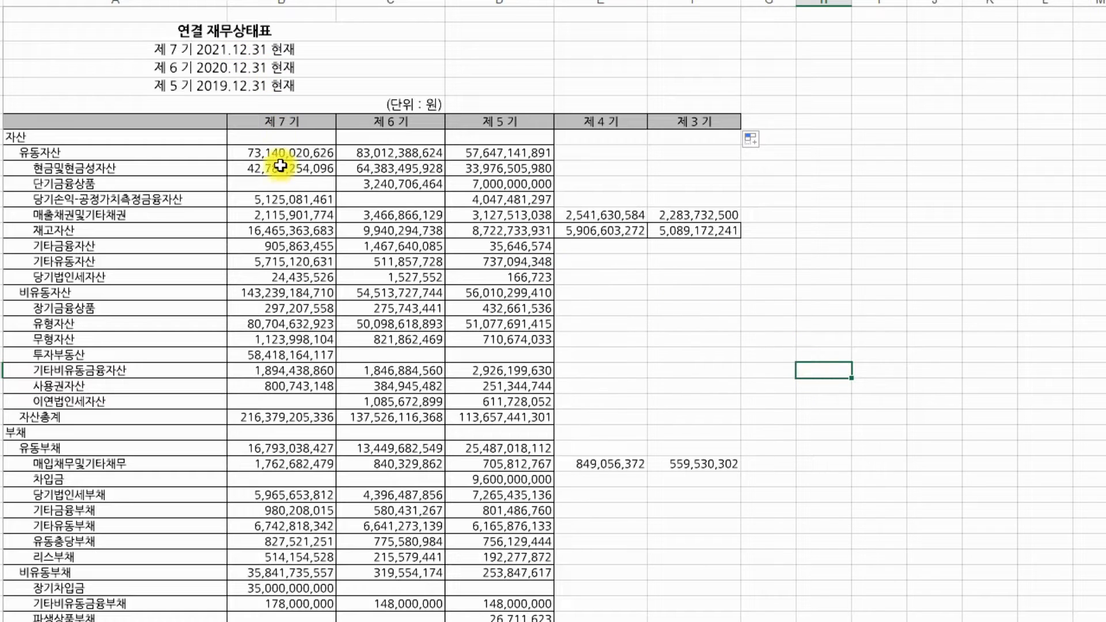
Copy the 제 7 기 재고자산 figure from the balance sheet beside the 재고자산 label in the forecast sheet, without the source border and font
left_click(266, 234)
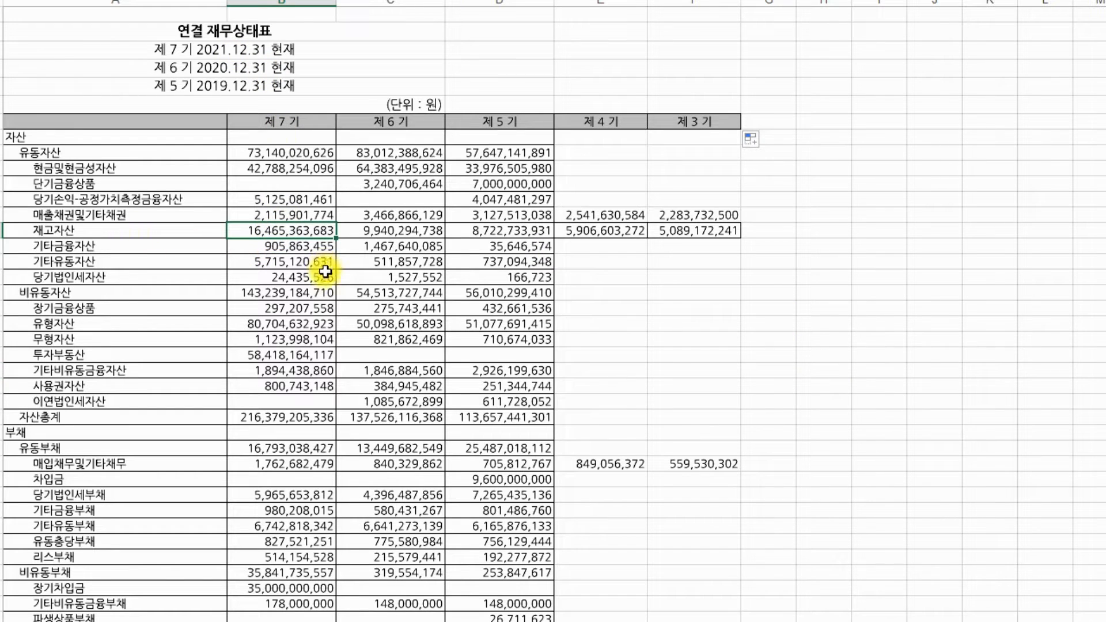
key("ctrl+c")
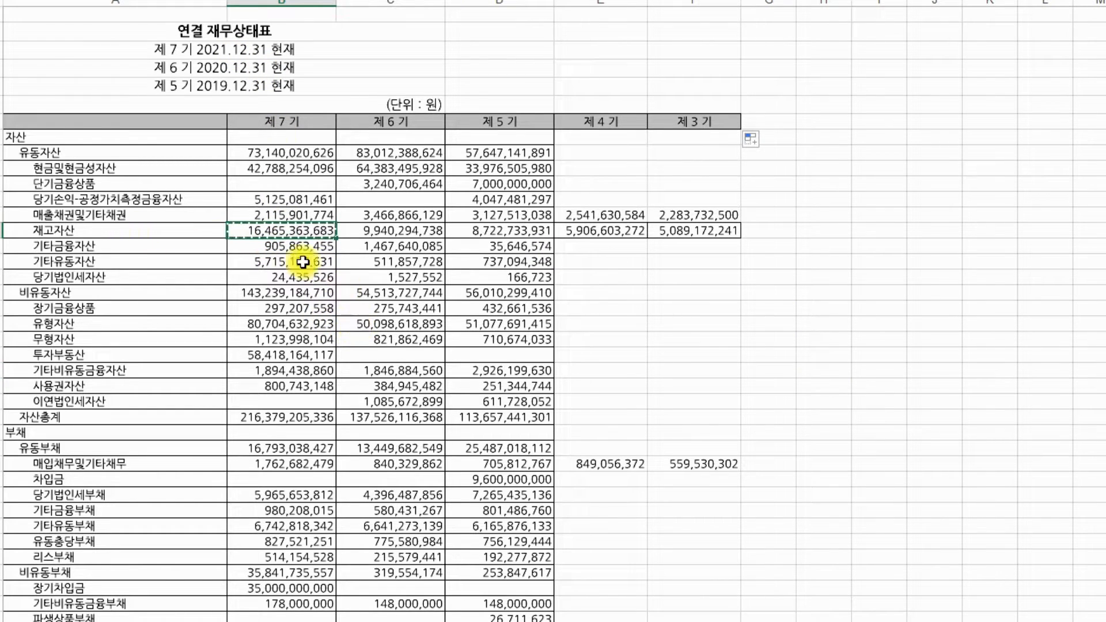
left_click(215, 621)
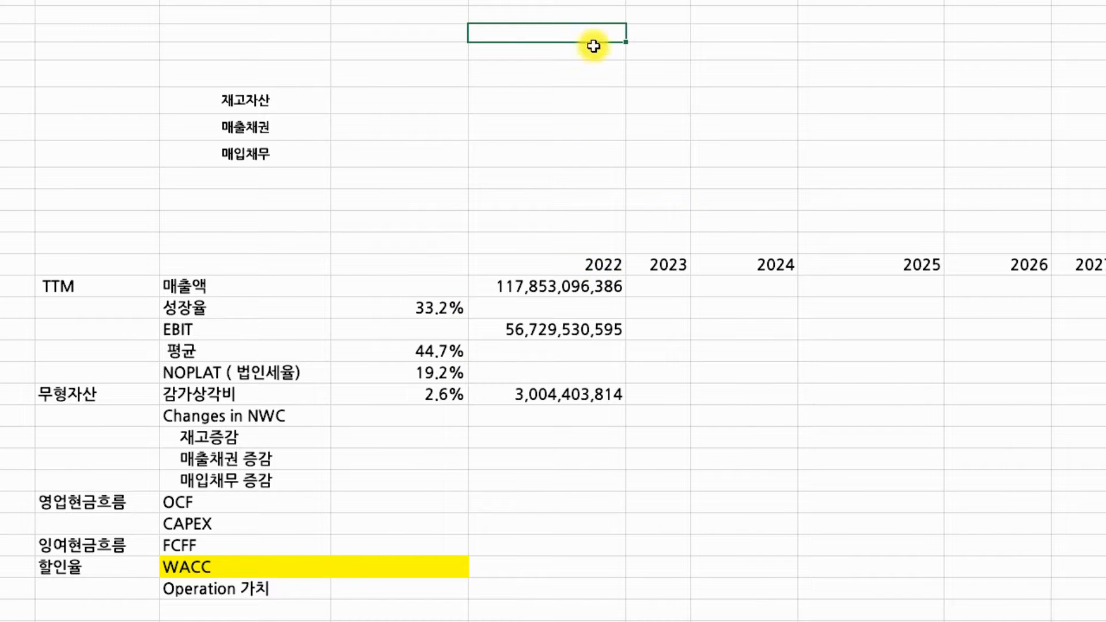
left_click(384, 104)
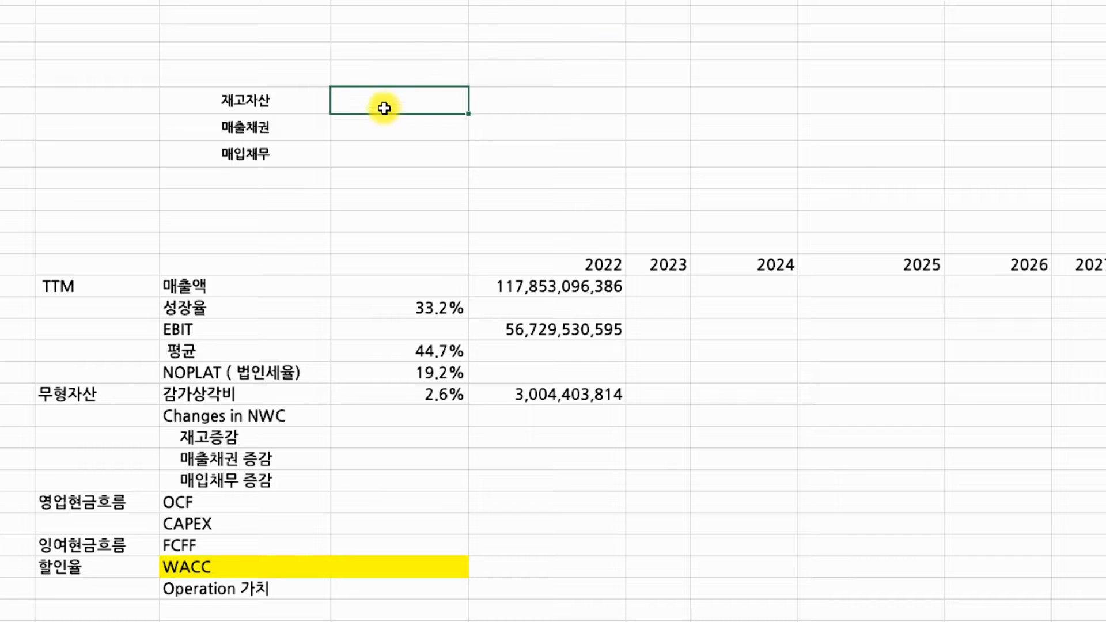
key("ctrl+v")
left_click(493, 111)
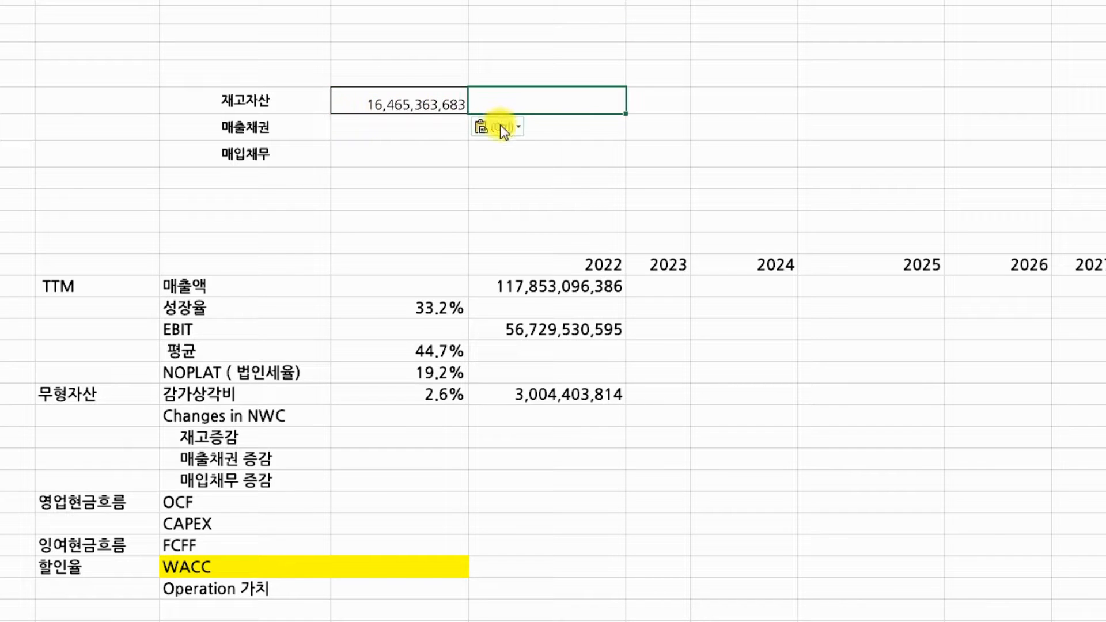
left_click(500, 127)
left_click(518, 236)
left_click(397, 108)
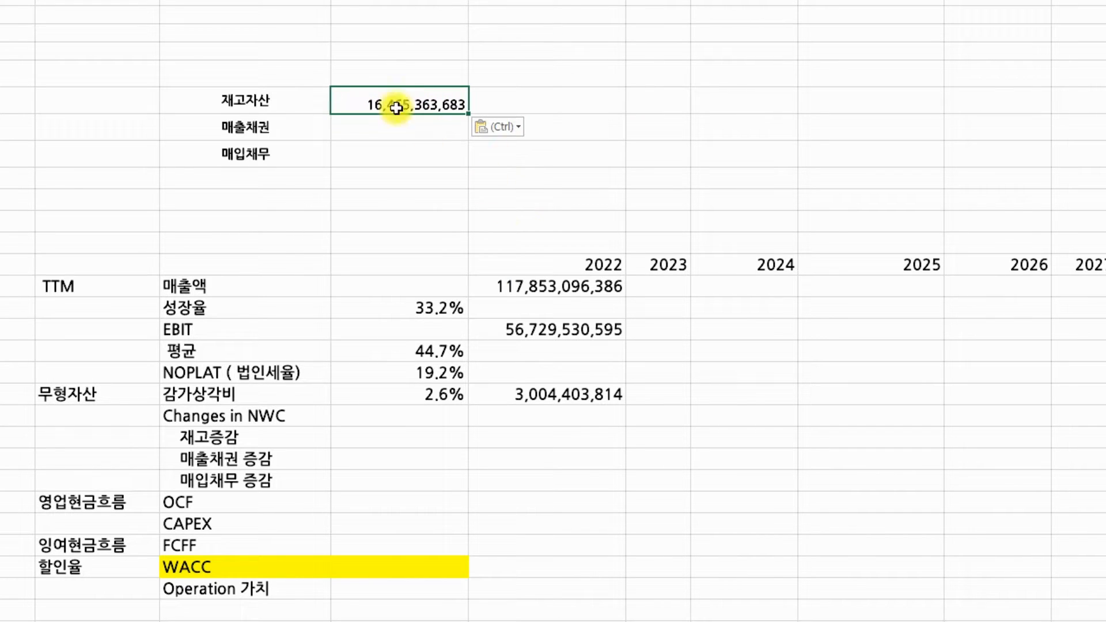
Align the pasted 재고자산 figure to the middle and centre of its cell
key("alt+h")
key("a")
key("m")
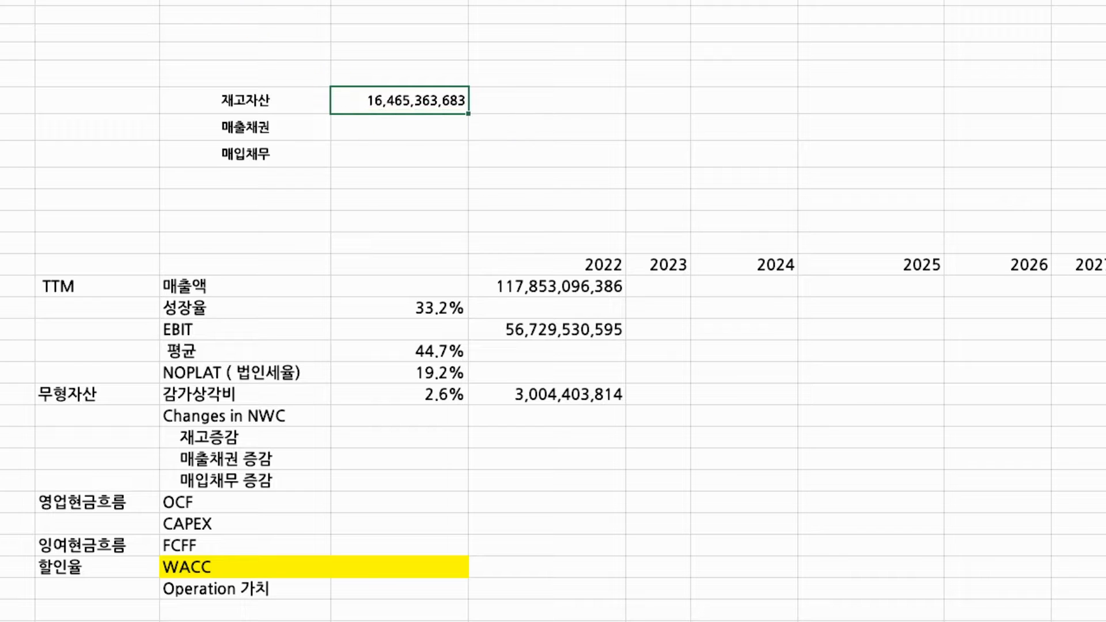
key("alt+h")
key("a")
key("c")
left_click(438, 177)
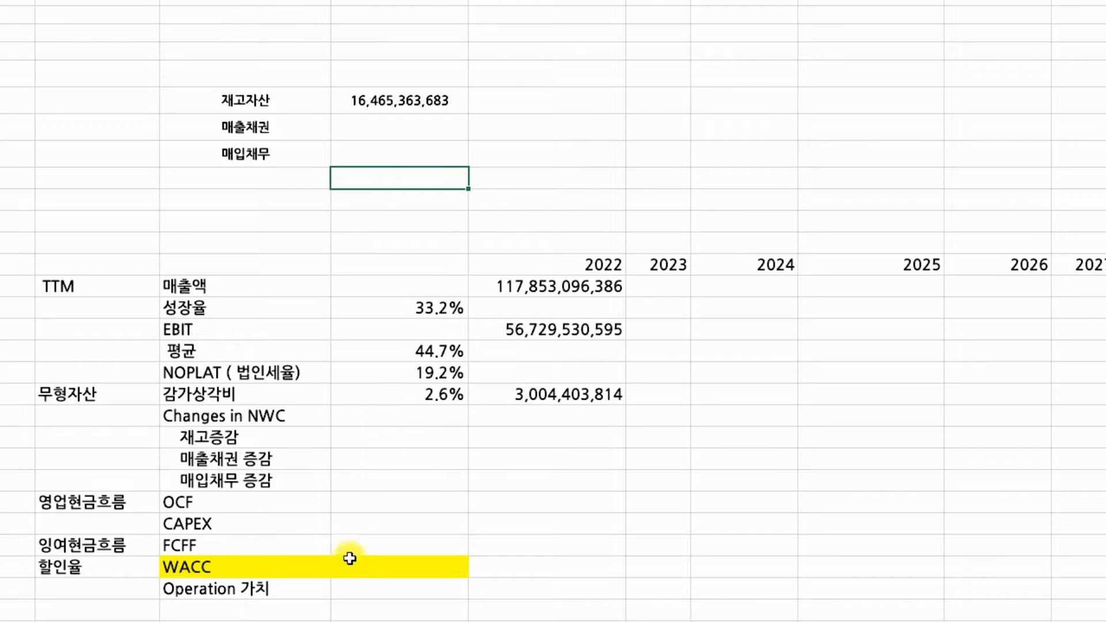
Copy the 제 7 기 매출채권및기타채권 figure beside the 매출채권 label in the forecast sheet, without source font, and centre it in its cell
left_click(87, 621)
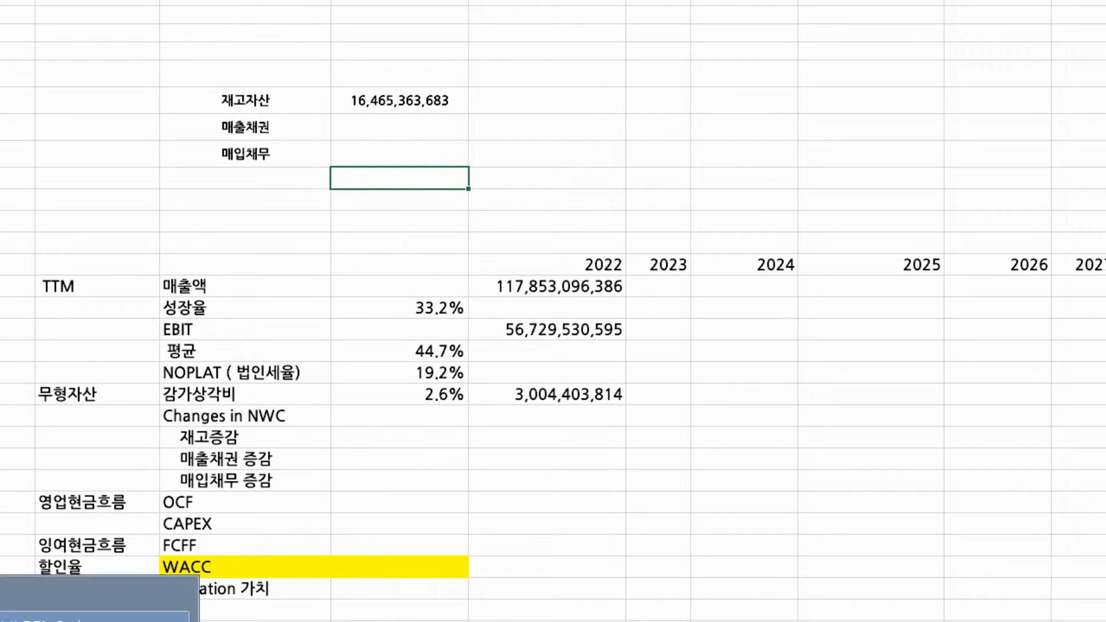
left_click(98, 611)
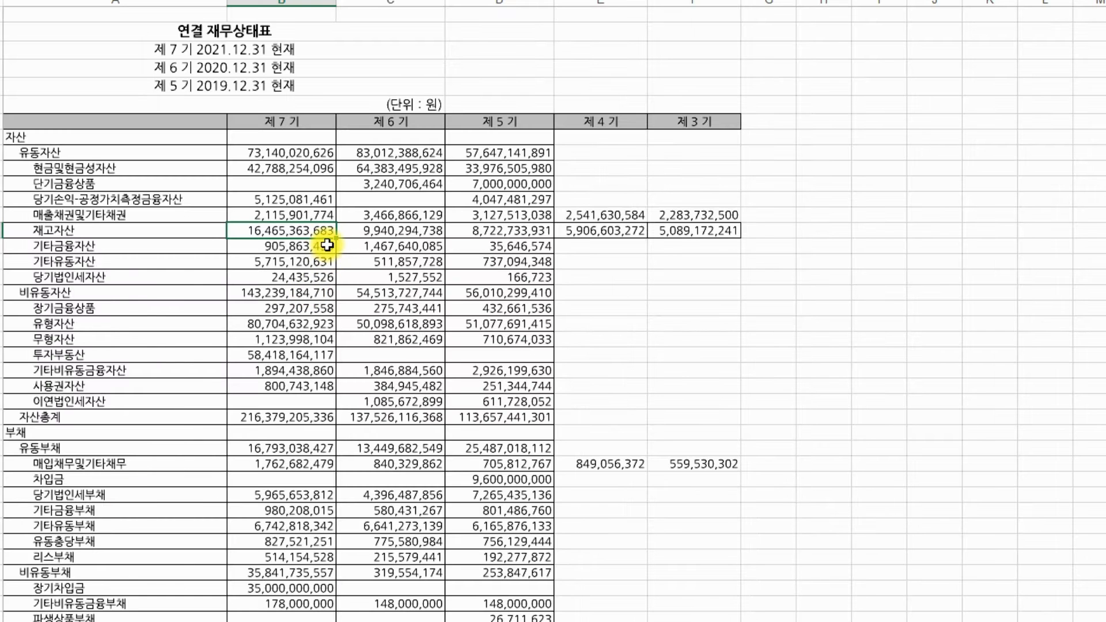
left_click(291, 323)
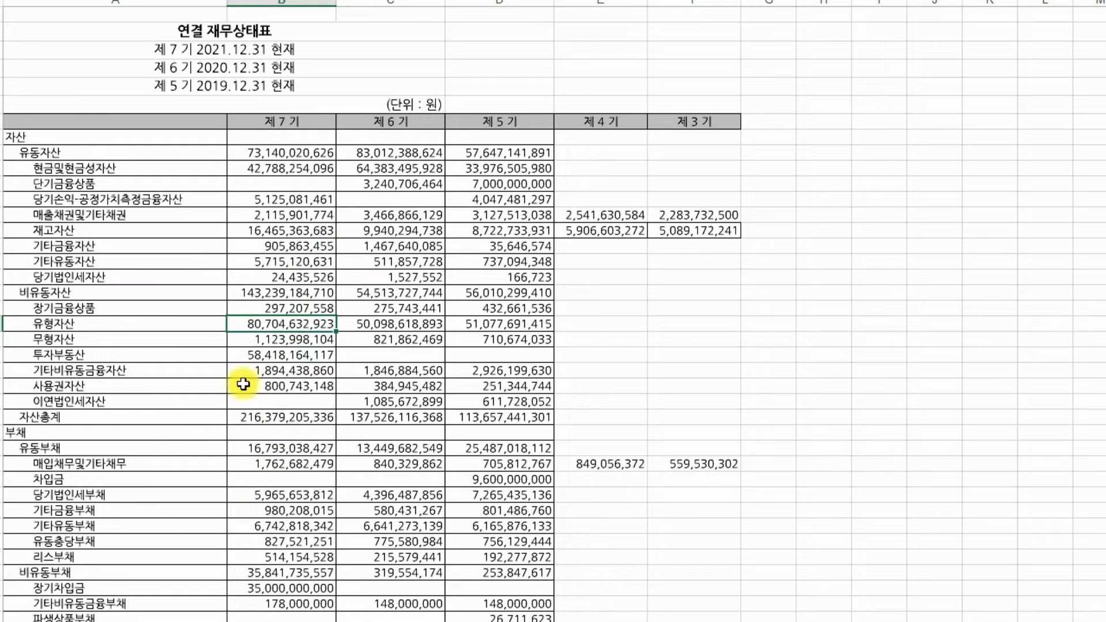
left_click(284, 215)
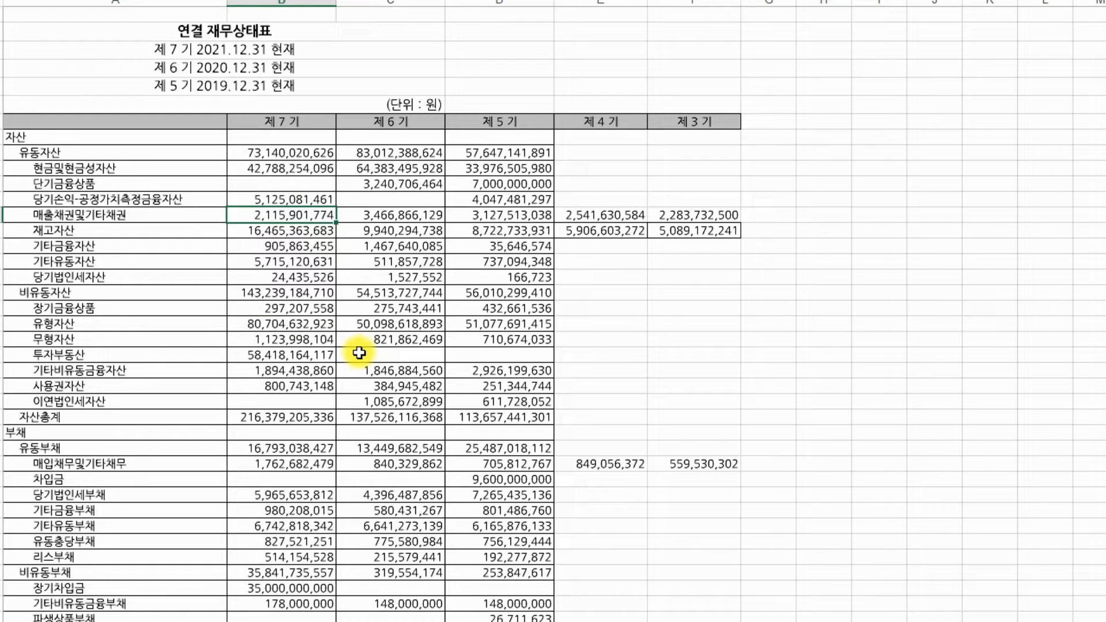
key("ctrl+c")
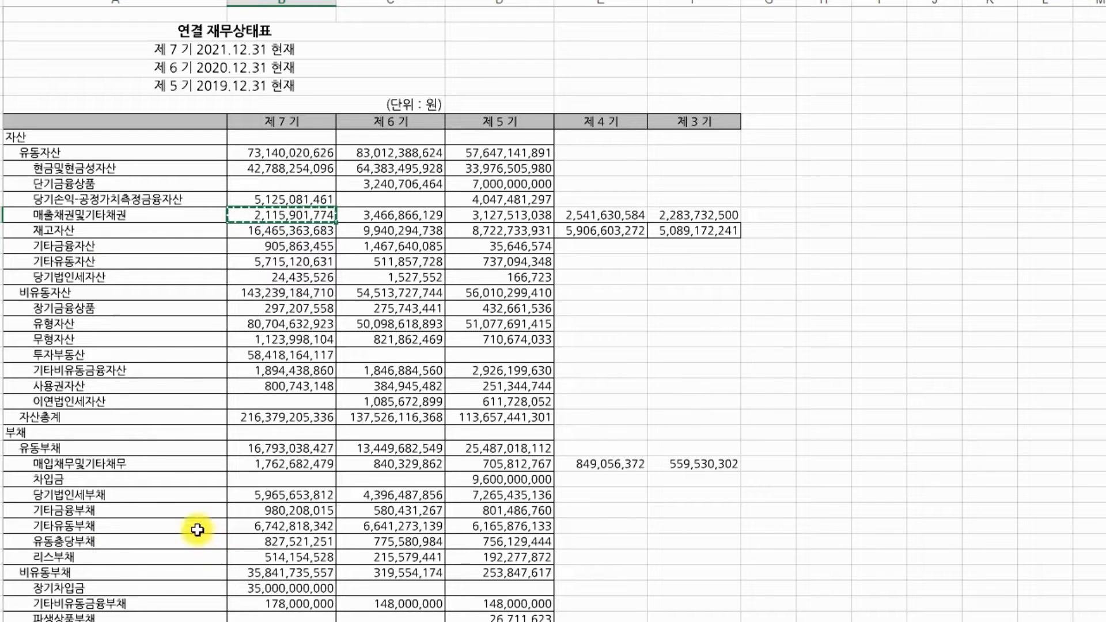
key("ctrl+Page_Down")
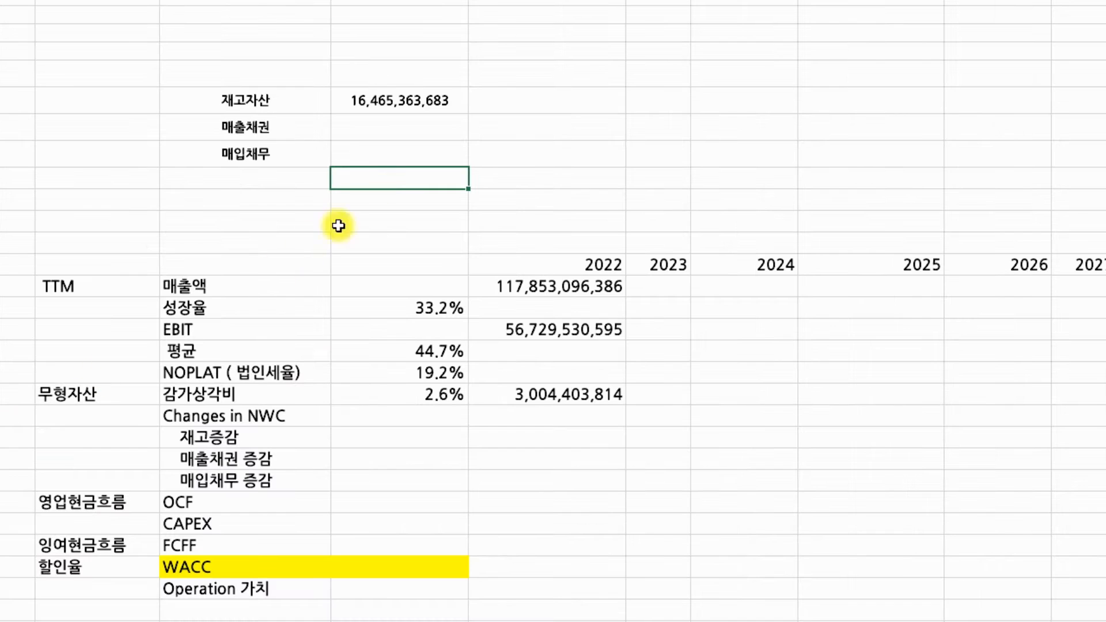
left_click(396, 124)
key("ctrl+v")
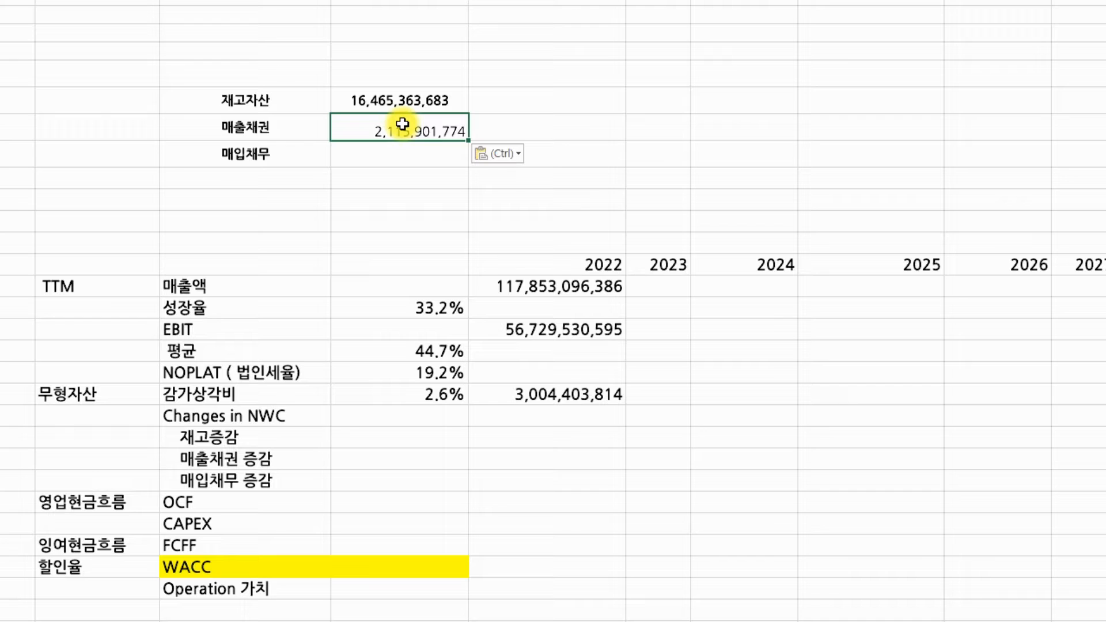
left_click(499, 164)
left_click(509, 271)
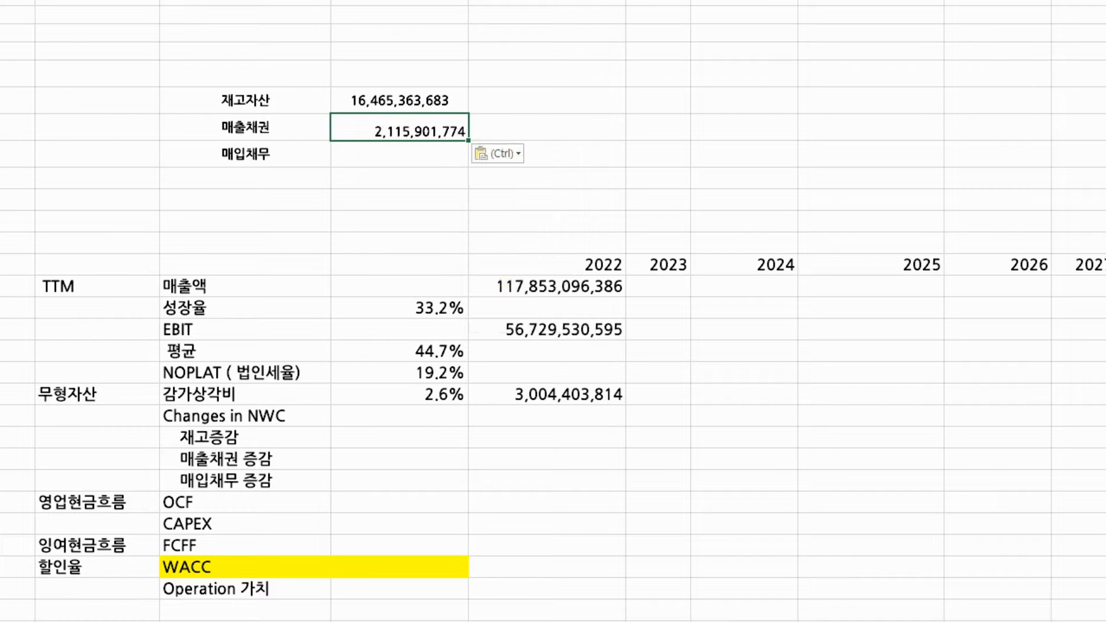
left_click(368, 159)
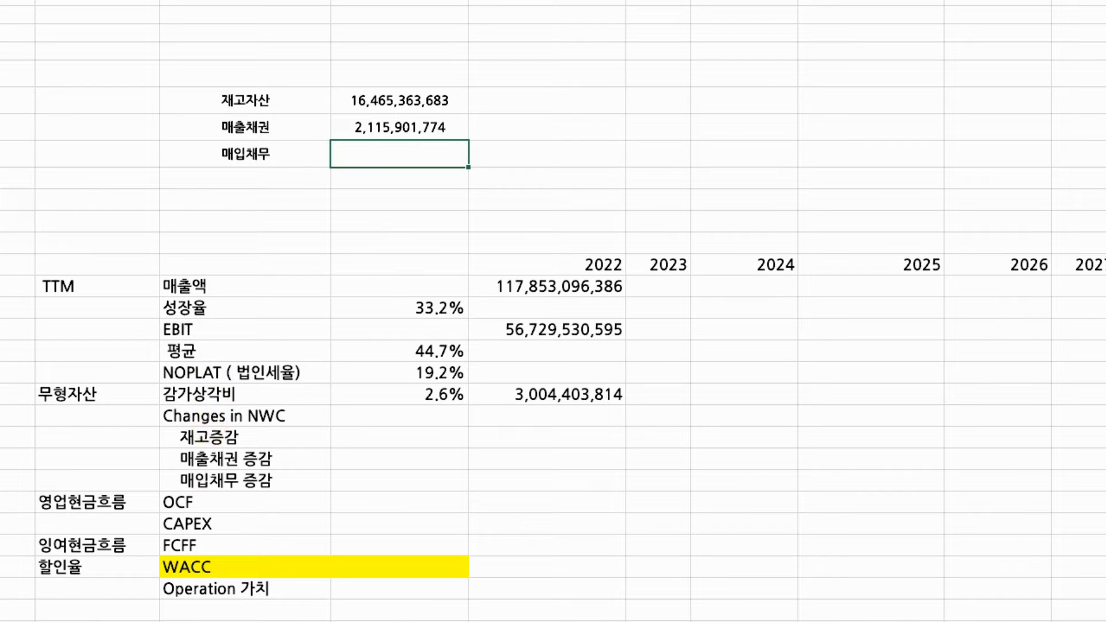
Copy the 제 7 기 매입채무및기타채무 figure from the annual balance sheet beside the 매입채무 label in the forecast sheet, without the source font
left_click(87, 621)
left_click(87, 621)
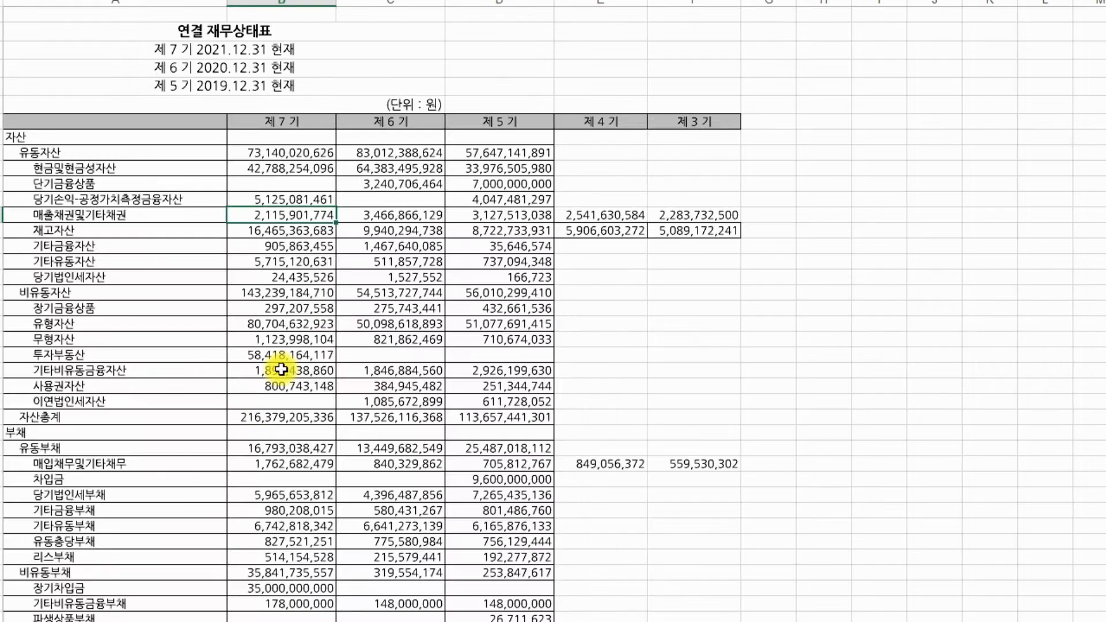
left_click(338, 329)
left_click(145, 480)
left_click(239, 470)
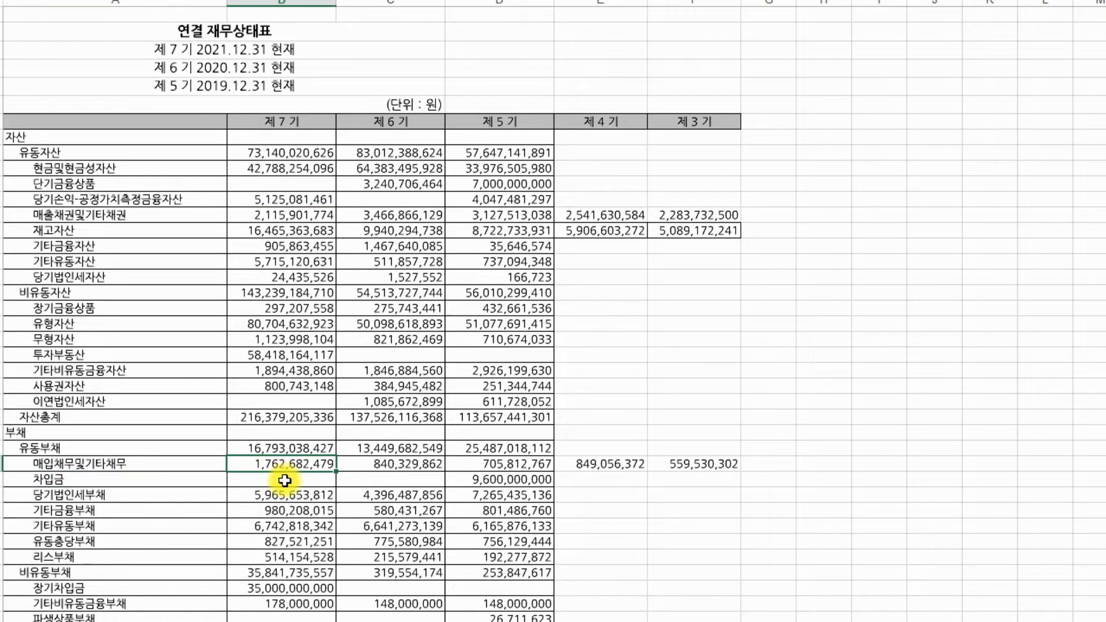
key("ctrl+c")
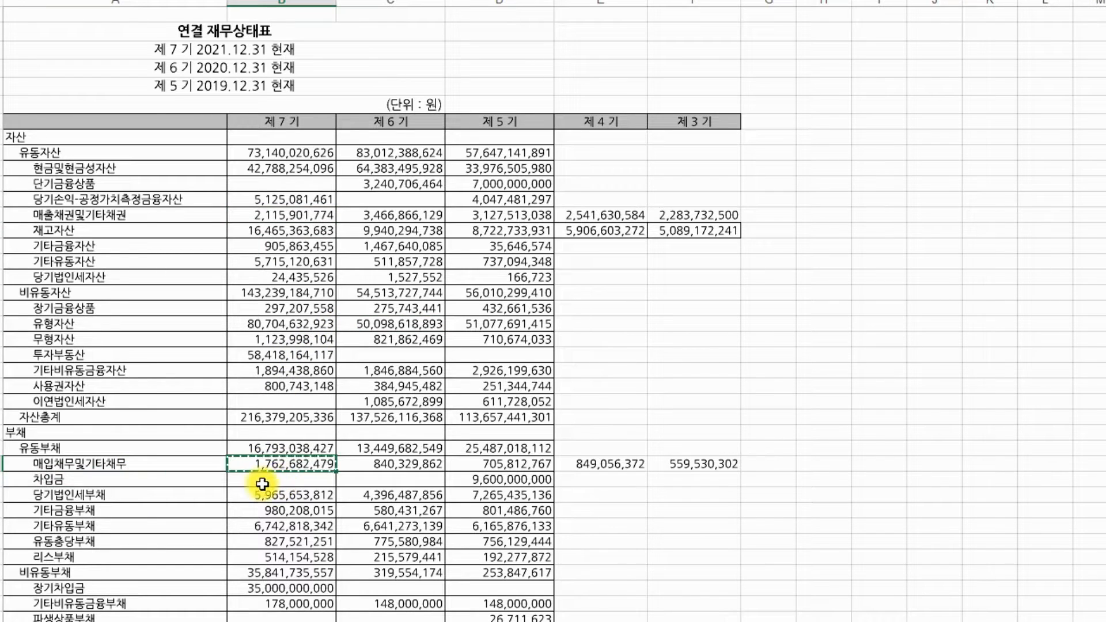
key("alt+Tab")
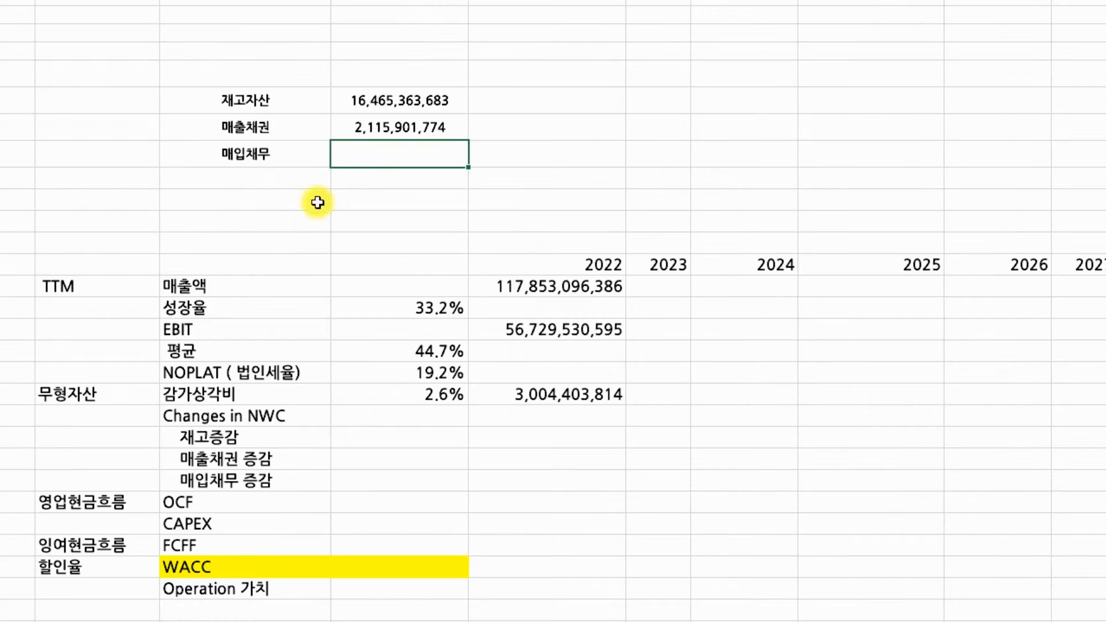
left_click(488, 182)
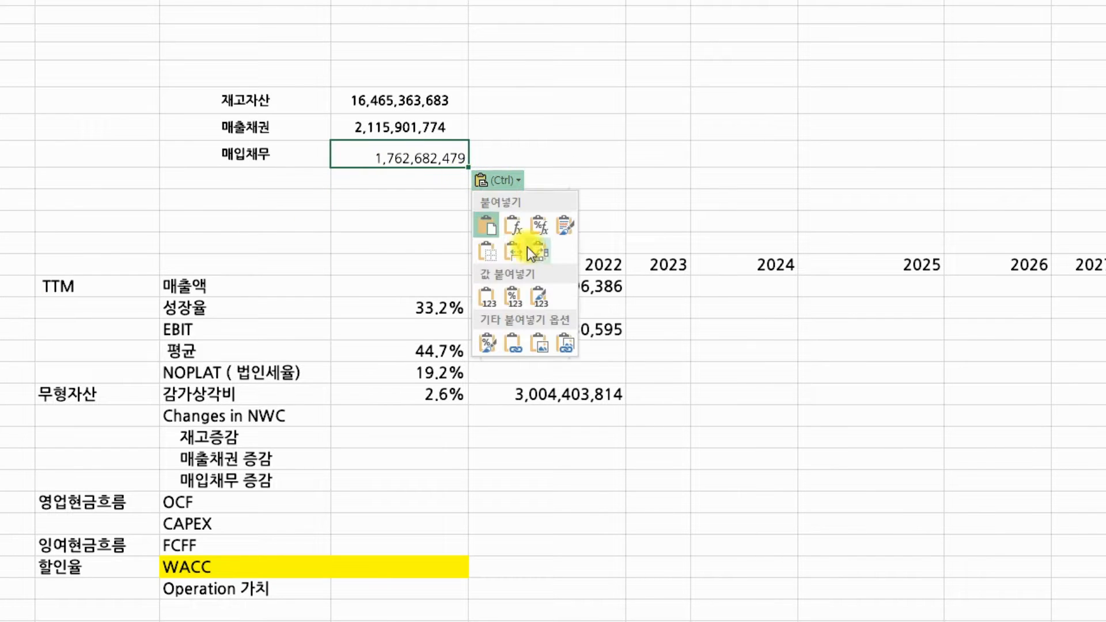
left_click(514, 293)
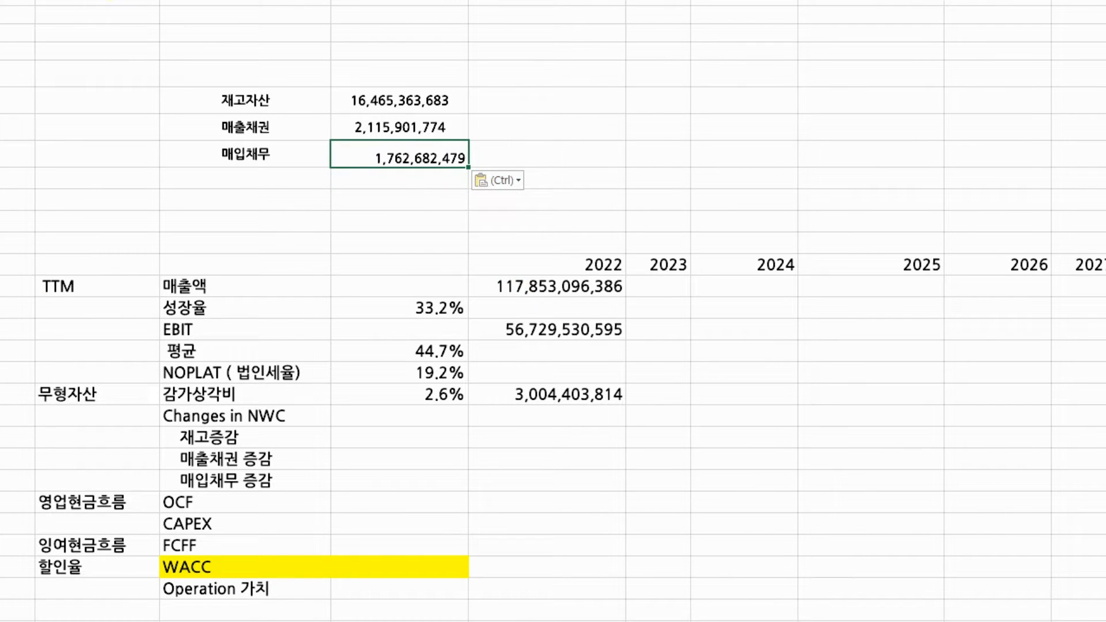
Align the pasted 매입채무 figure to the middle and centre of its cell
key("alt+h")
key("a")
key("m")
left_click(397, 197)
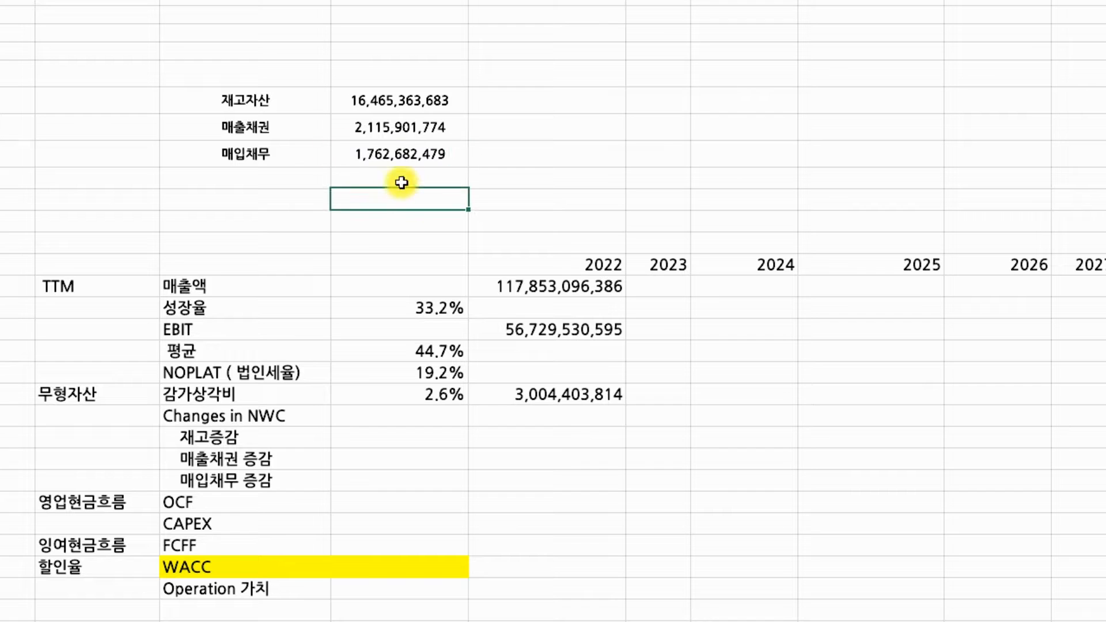
left_click_drag(403, 129, 405, 157)
left_click(413, 202)
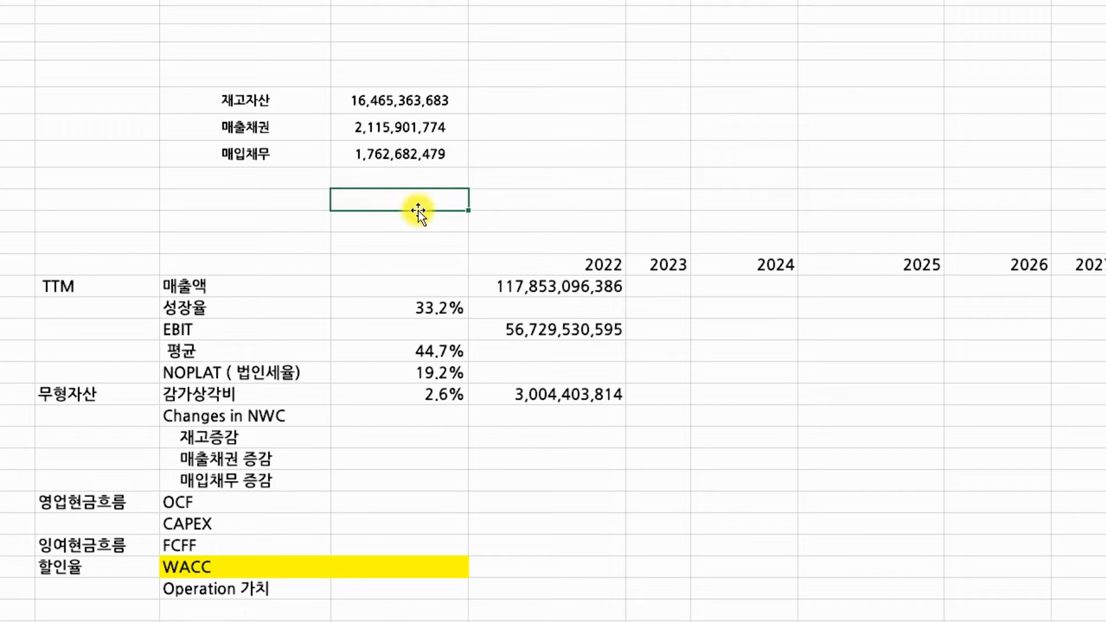
Add the header 2021 above the 재고자산, 매출채권 and 매입채무 figures and centre it in its cell
left_click(414, 68)
type("2021")
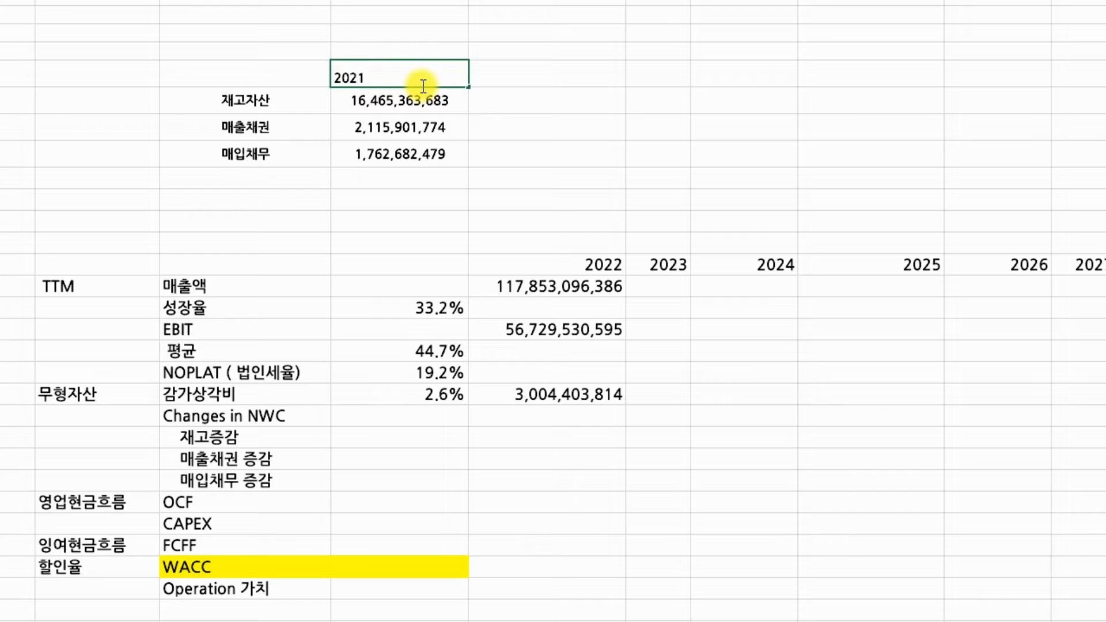
key("ctrl+Return")
left_click(438, 1)
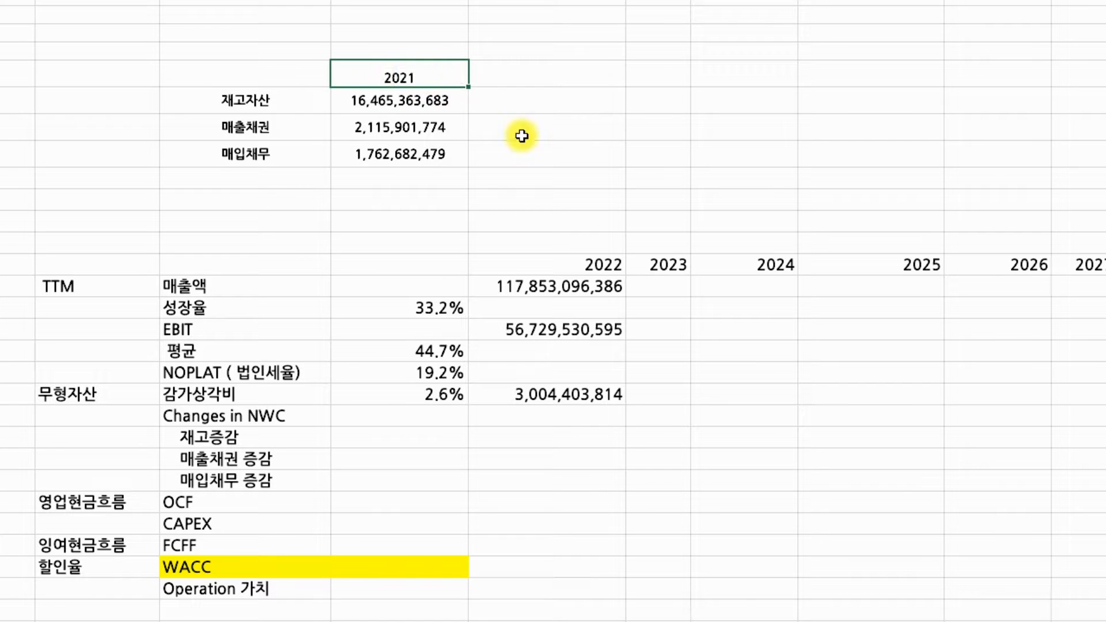
left_click(356, 142)
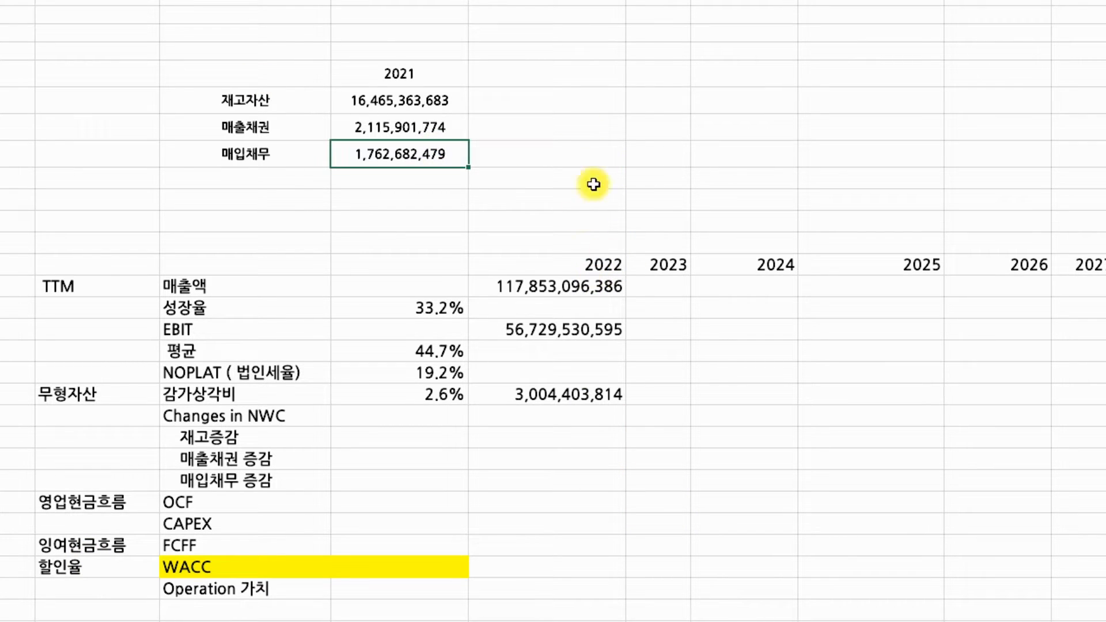
Open the half-year statements and examine the 제 8 기 반기 period on the balance sheet and income statement, including the TTM sales figure
left_click(562, 50)
left_click_drag(573, 73, 576, 177)
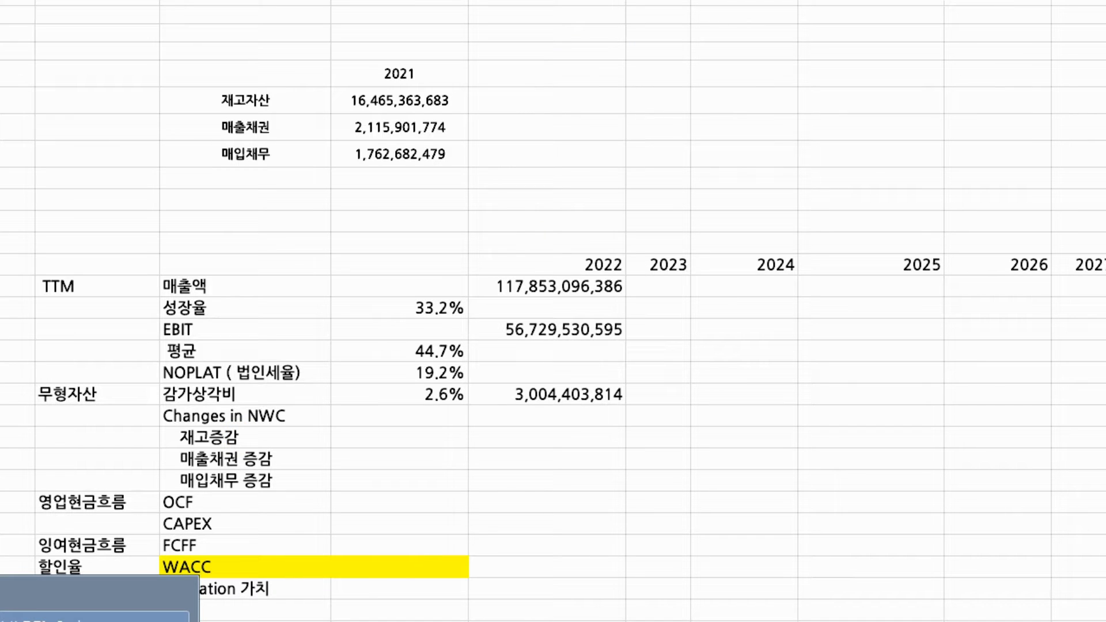
left_click(92, 618)
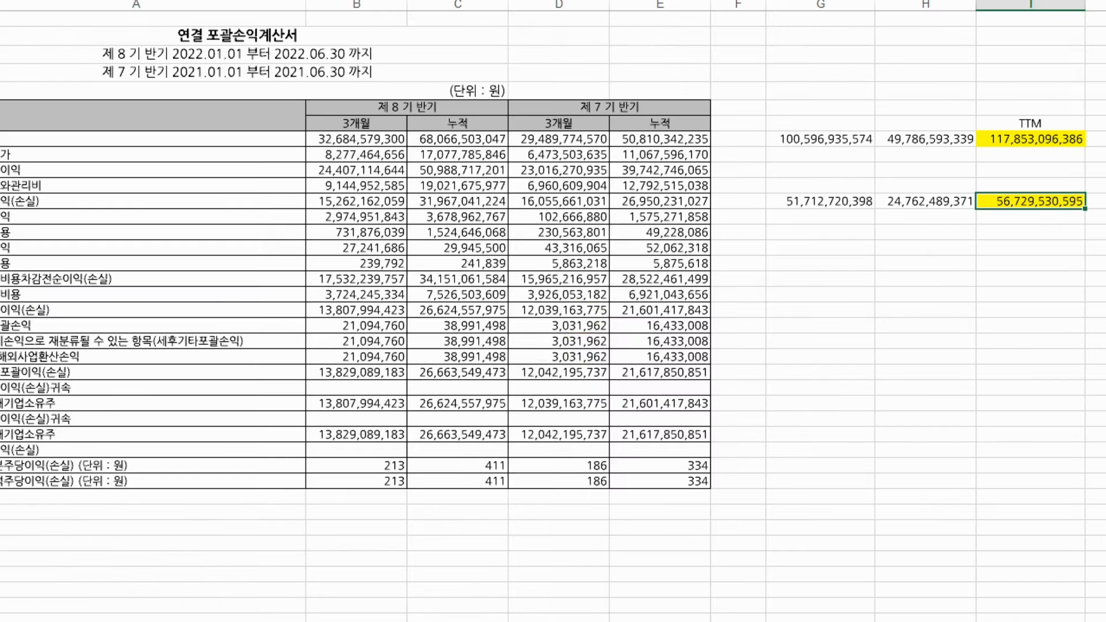
left_click(676, 265)
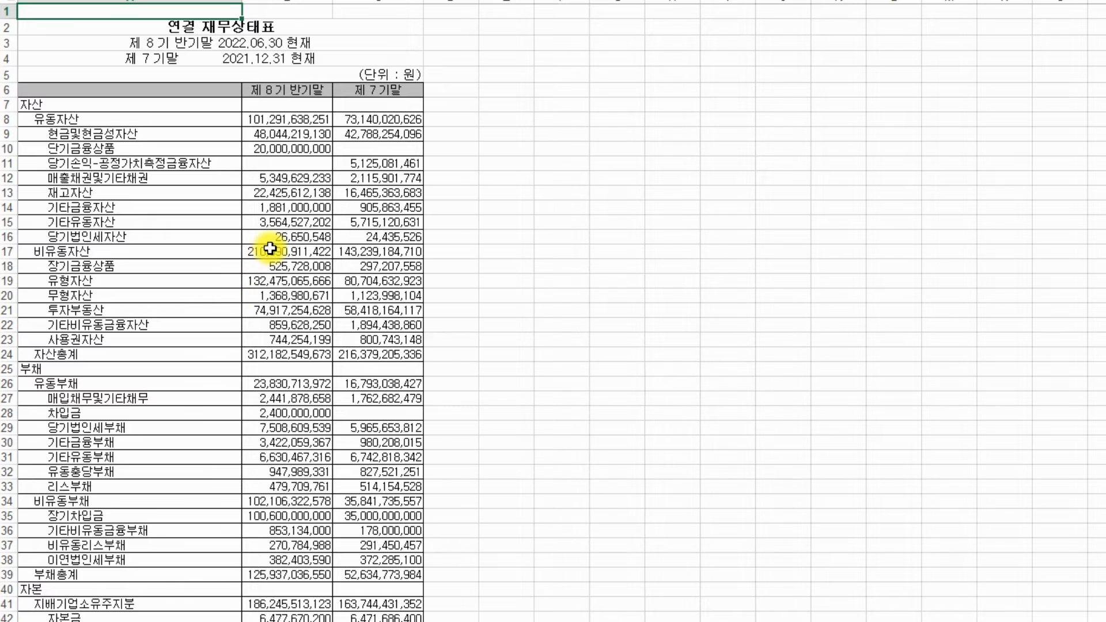
left_click(270, 249)
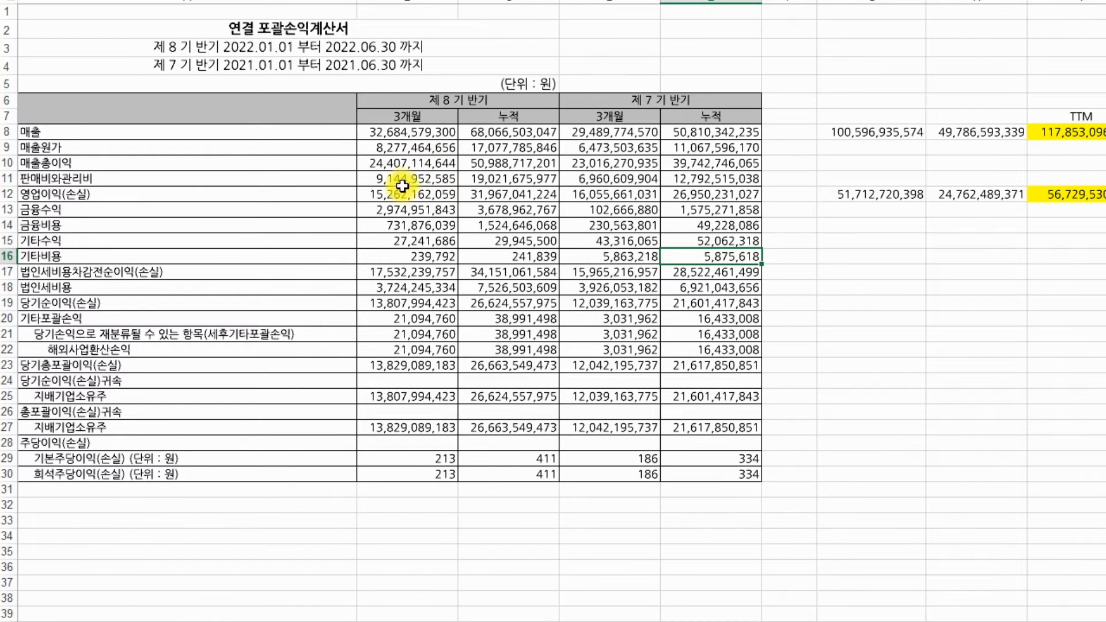
left_click(261, 46)
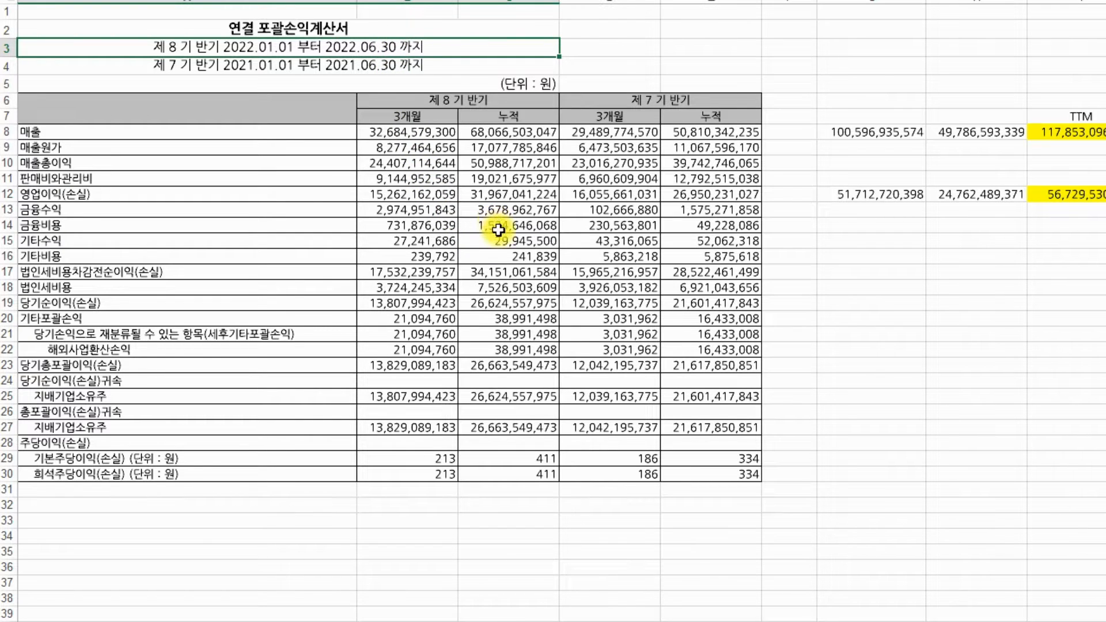
left_click(1071, 131)
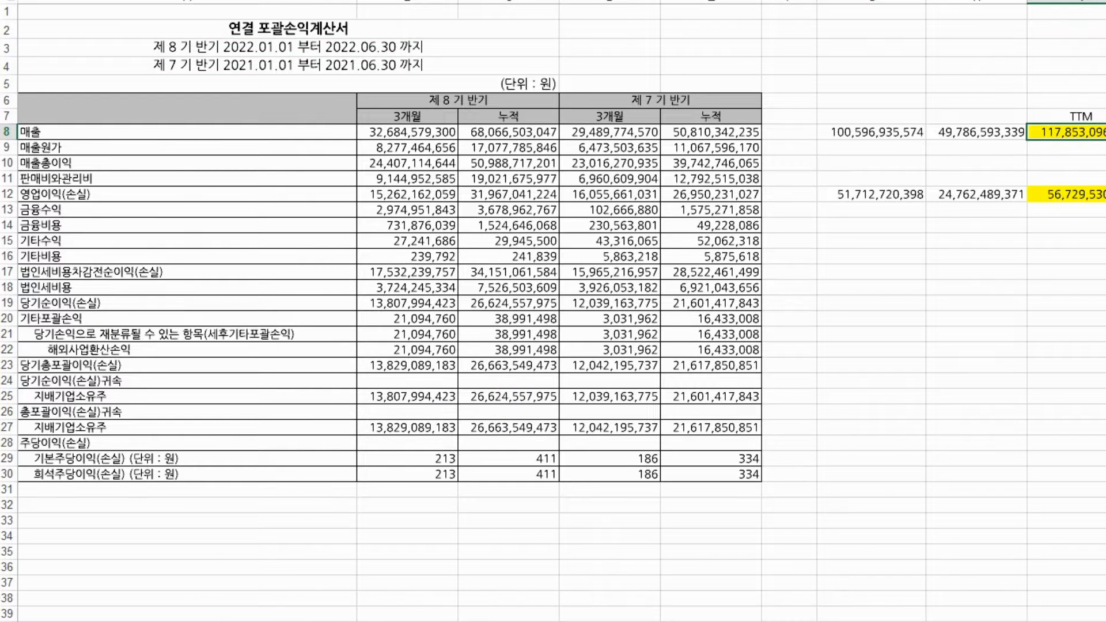
Copy the 제 8 기 반기말 재고자산 figure from the half-year balance sheet beside the 2021 재고자산 figure in the forecast sheet, without the source font
left_click(133, 621)
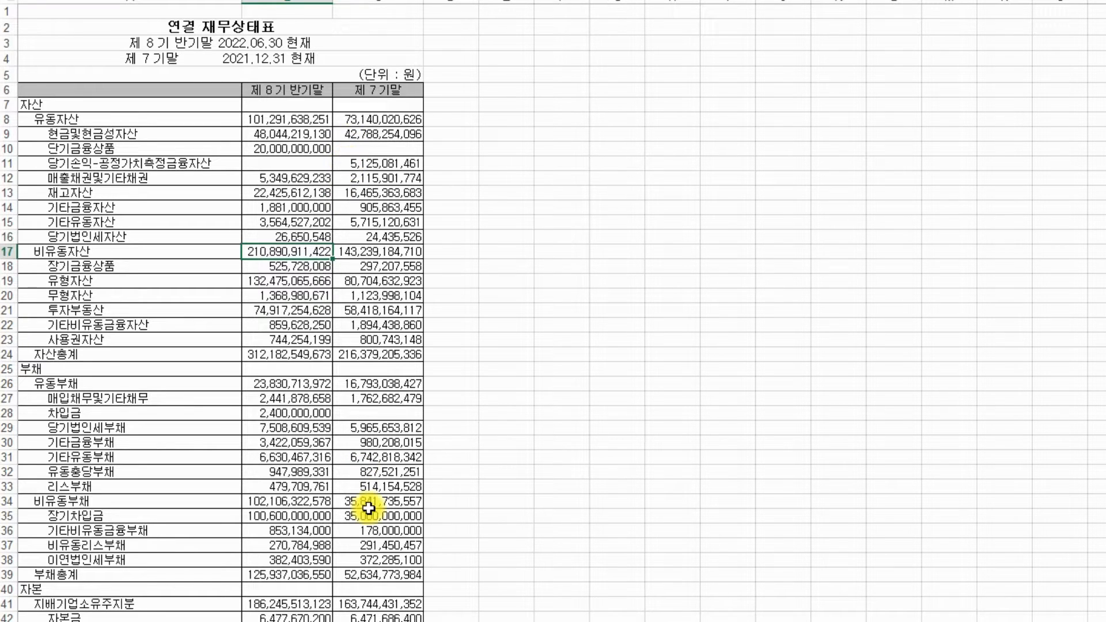
left_click(275, 188)
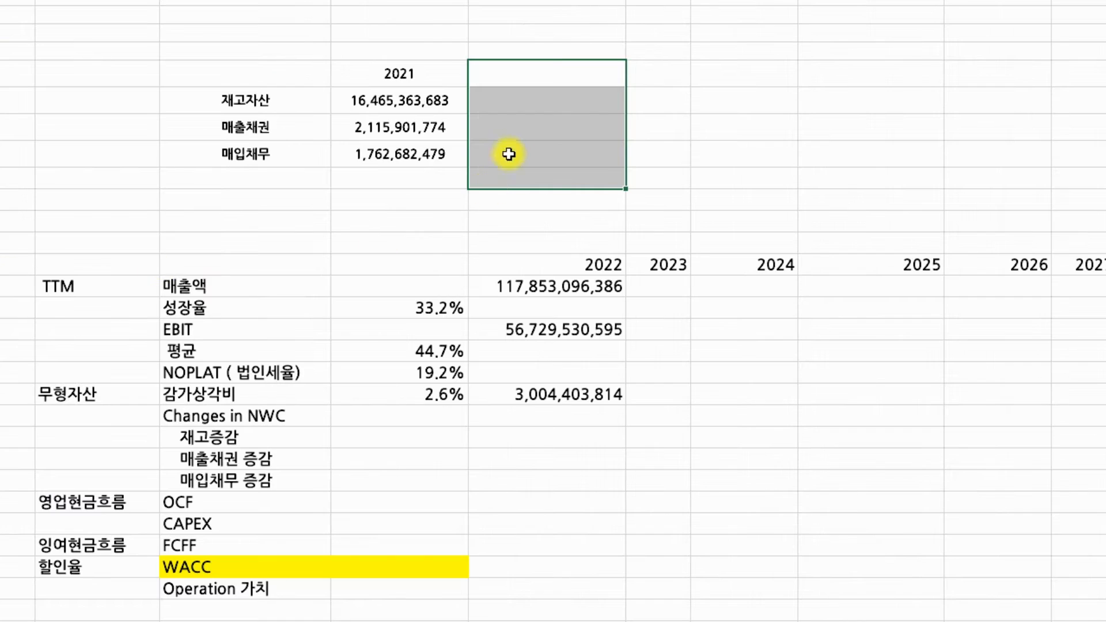
left_click(538, 102)
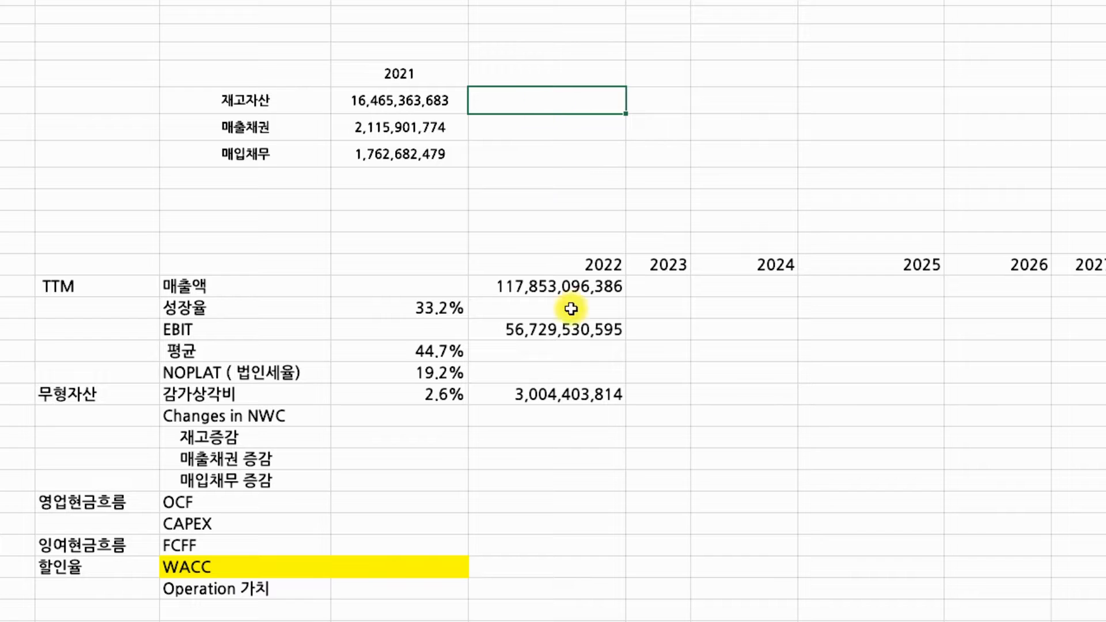
type("22,425,612,138")
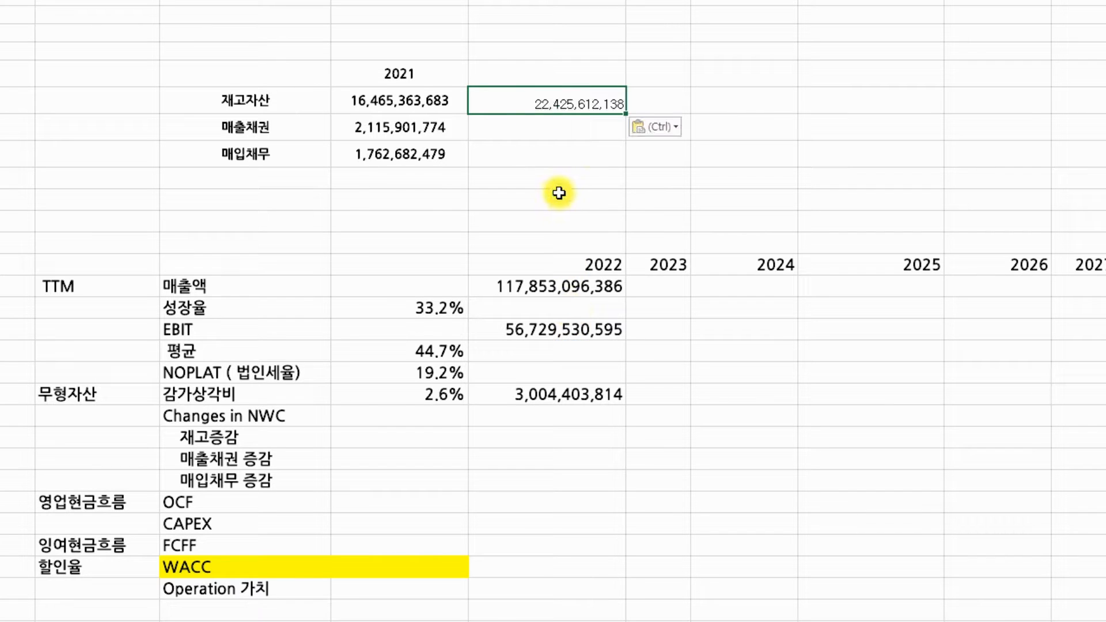
left_click(657, 130)
left_click(668, 237)
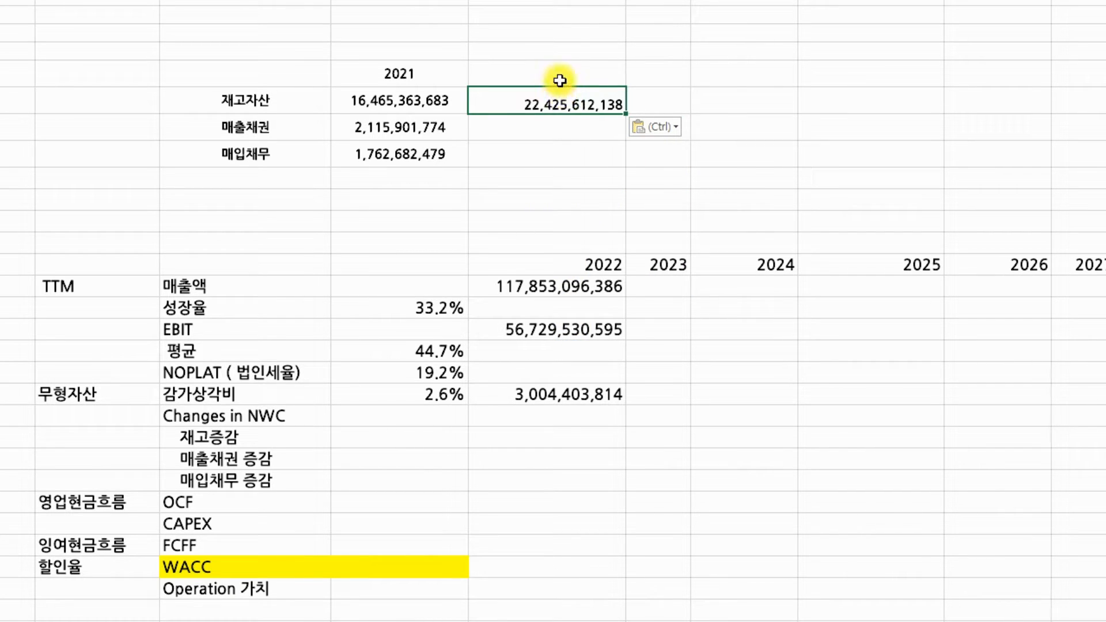
Add the header 2022 above the new 재고자산 figure and align the header and working capital rows to the middle and centre
left_click(557, 81)
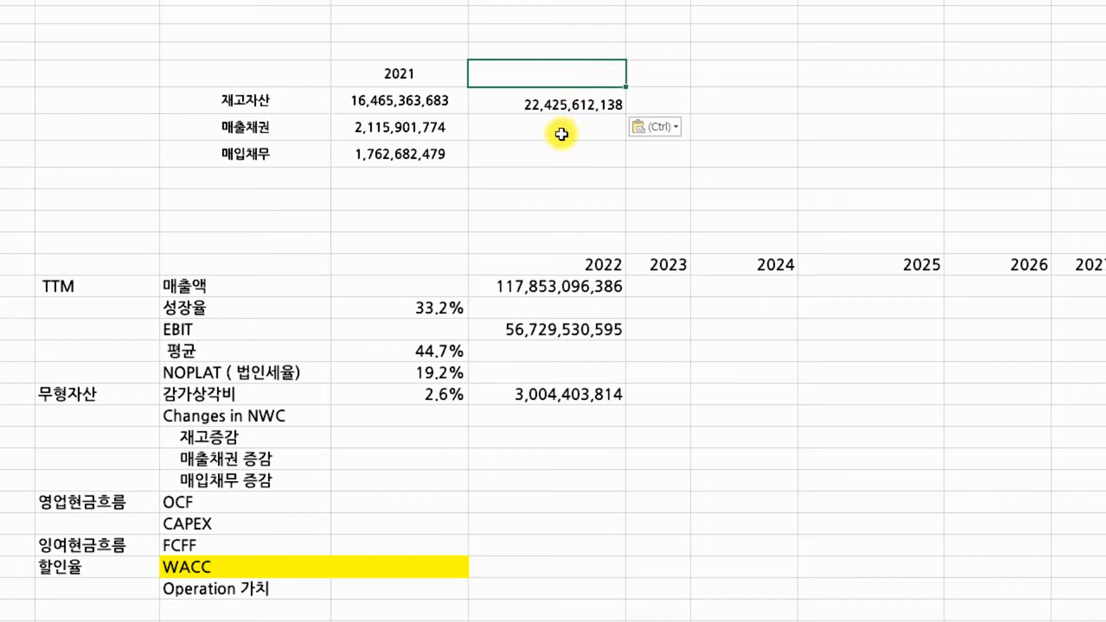
type("2022")
key("Return")
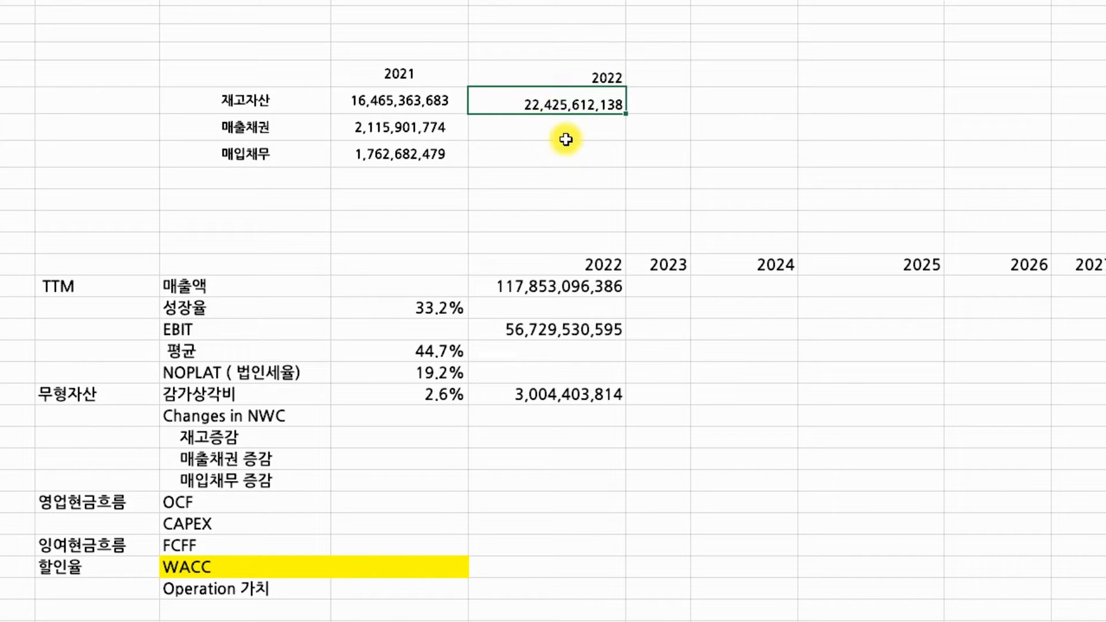
left_click(398, 72)
left_click_drag(2, 51, 1, 154)
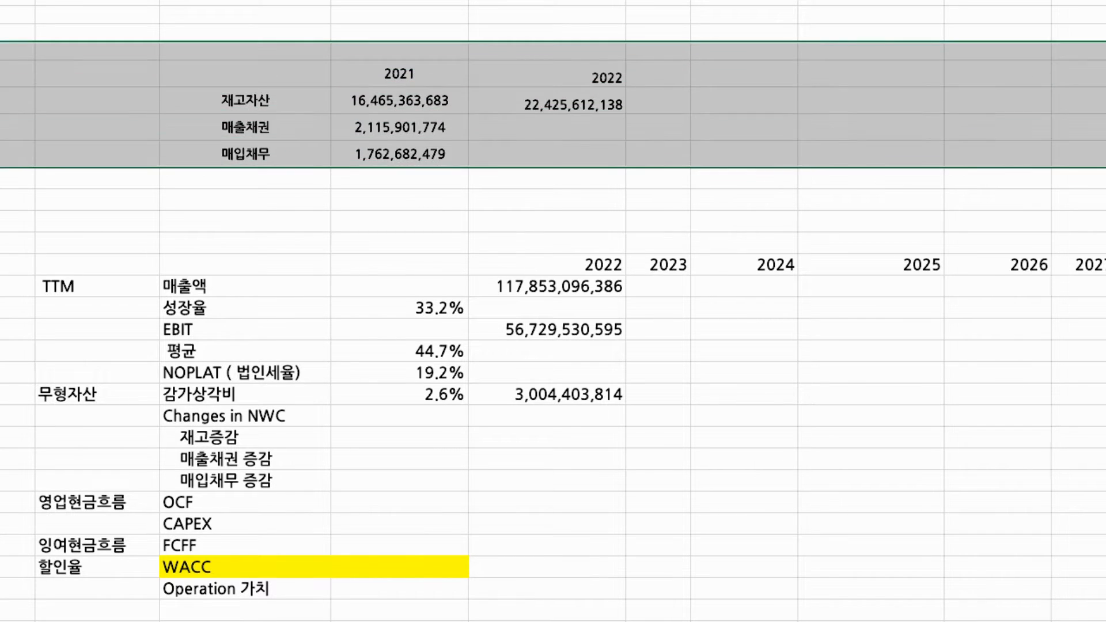
left_click(598, 119)
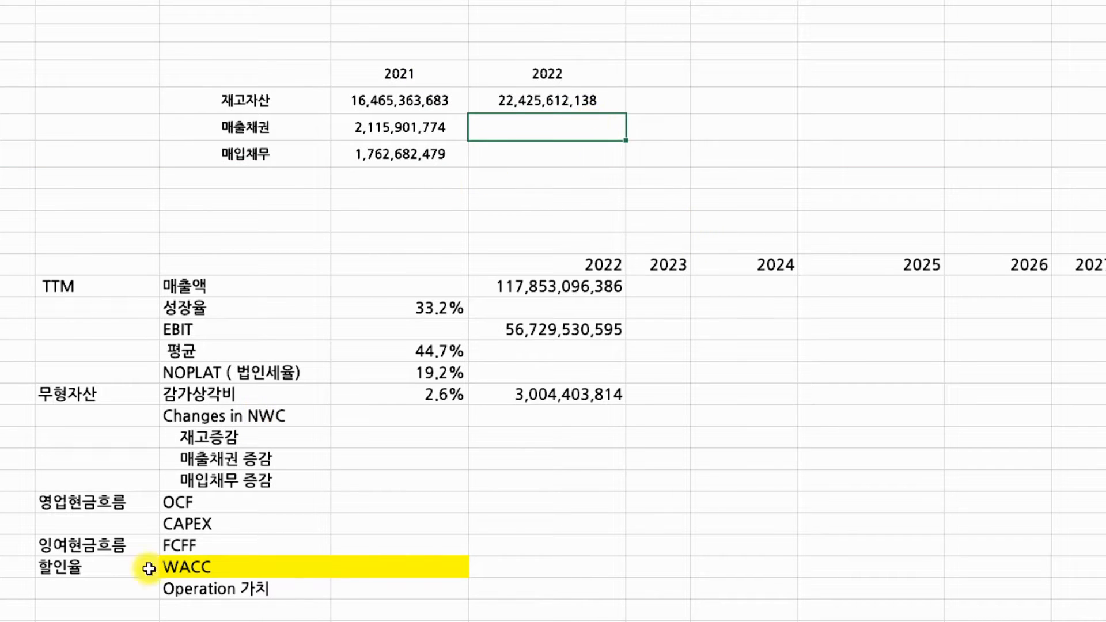
Copy the 제 8 기 반기말 매출채권및기타채권 figure into the 2022 column of the 매출채권 row, keeping the forecast sheet's own formatting
left_click(64, 621)
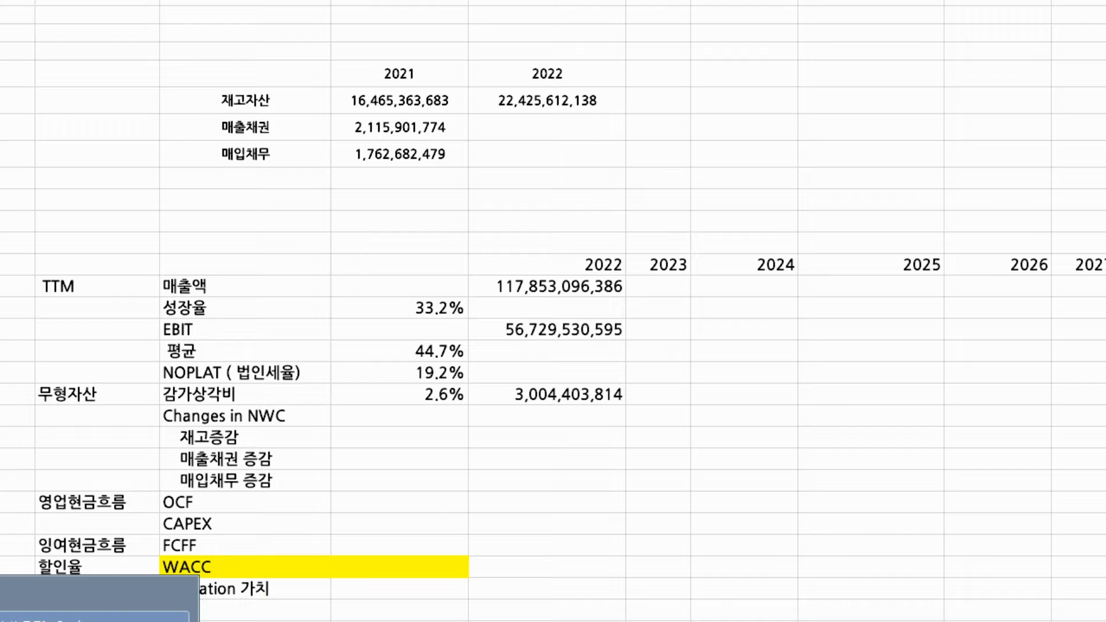
left_click(75, 620)
left_click(472, 239)
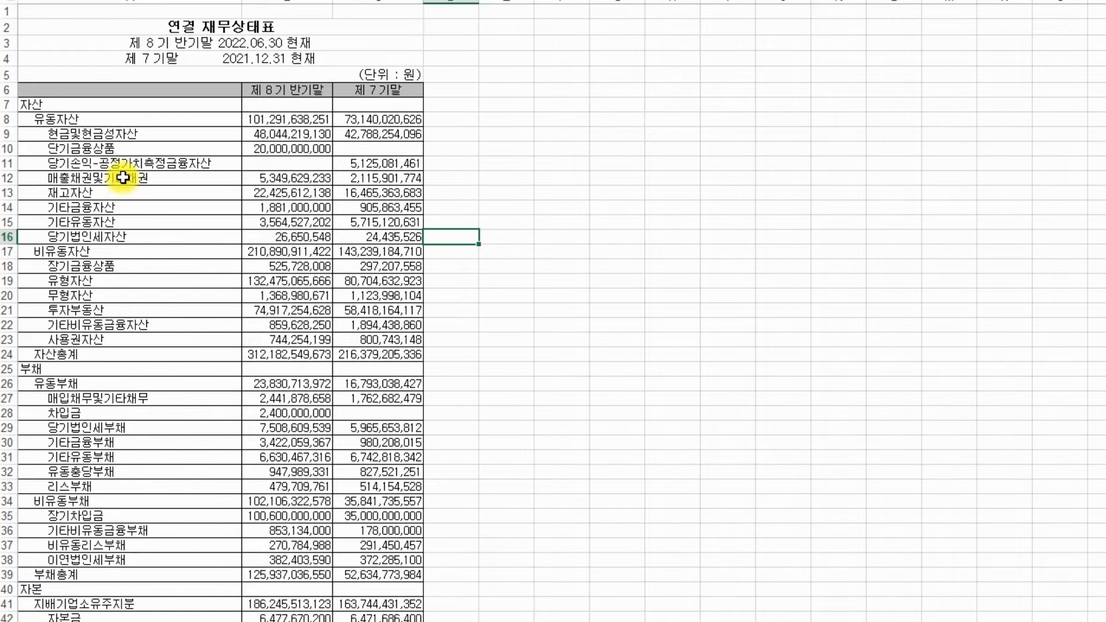
left_click(280, 180)
key("ctrl+c")
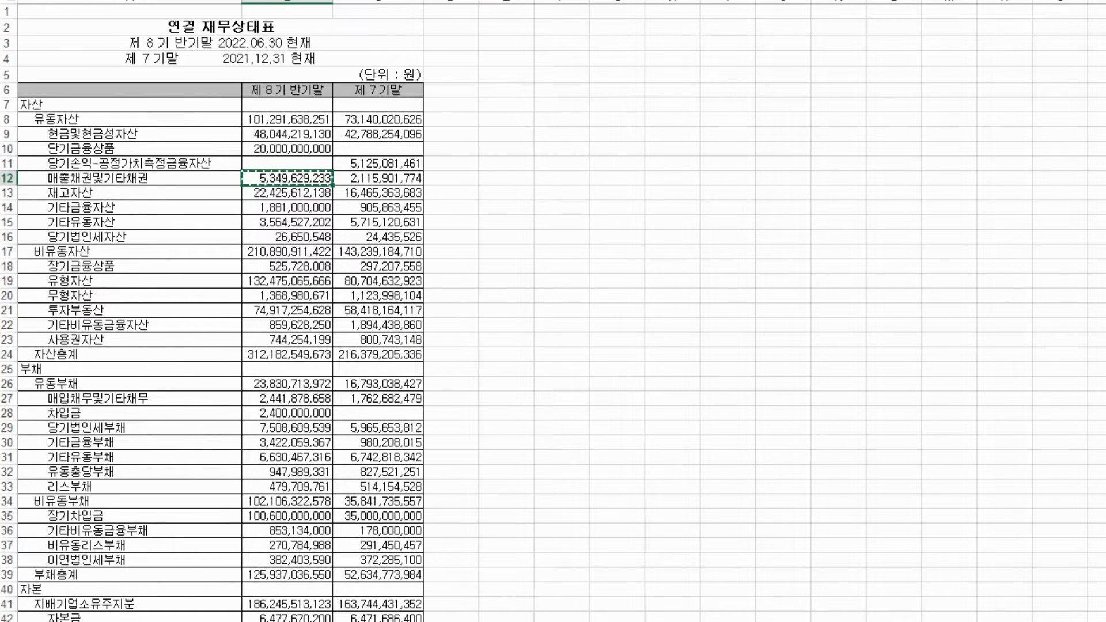
key("alt+Tab")
key("ctrl+v")
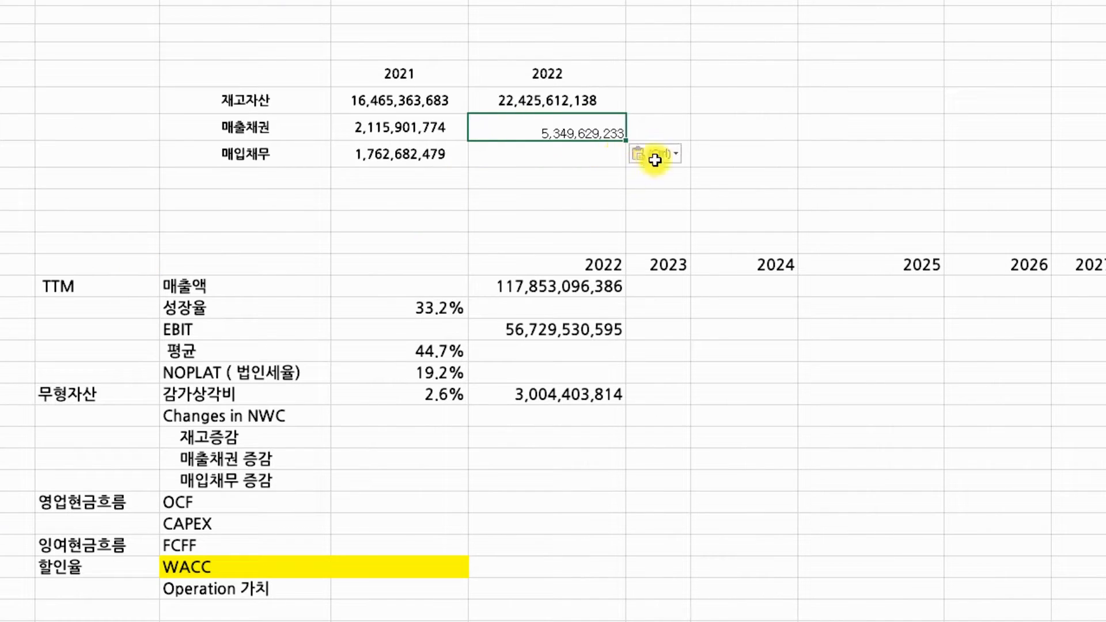
left_click(654, 154)
left_click(667, 267)
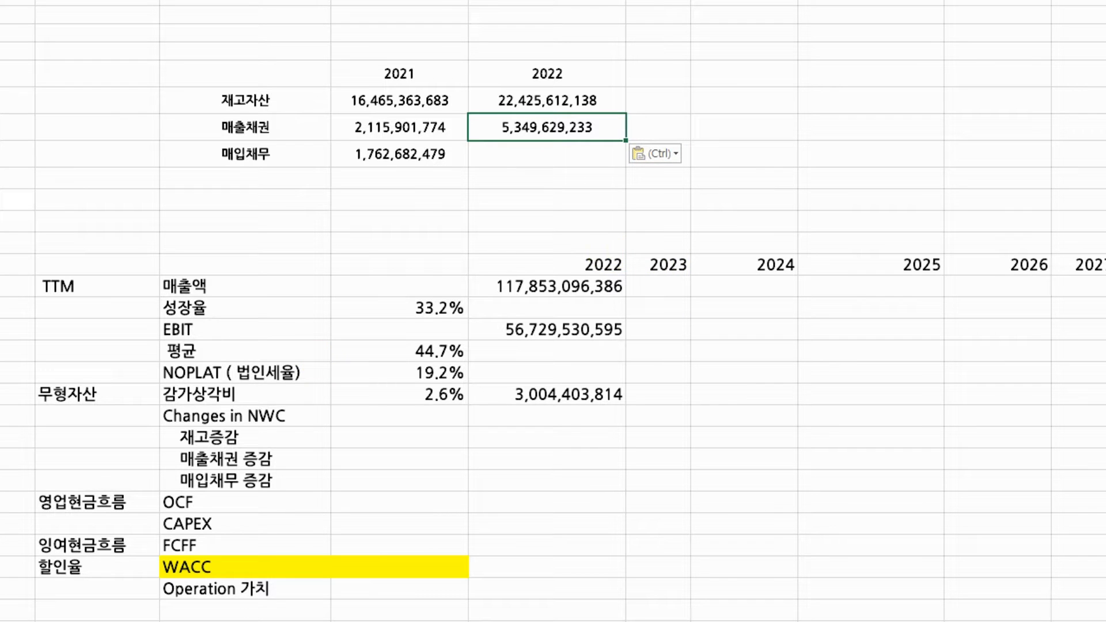
Copy the 제 8 기 반기말 매입채무및기타채무 figure into the 2022 column of the 매입채무 row, keeping the forecast sheet's own formatting
key("alt+Tab")
mouse_move(46, 621)
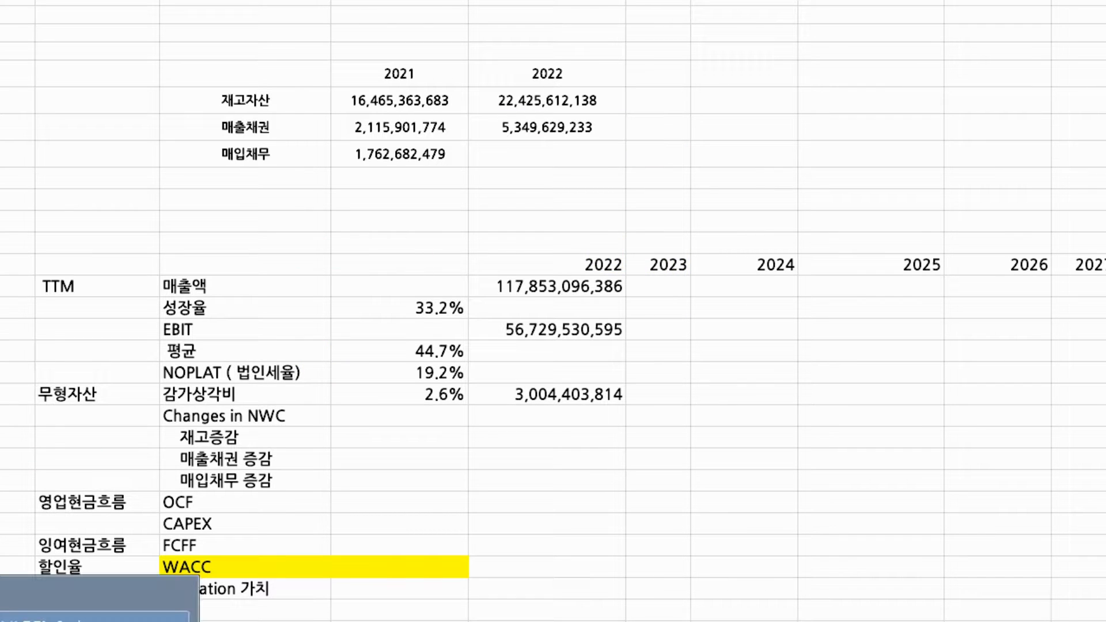
left_click(86, 620)
left_click(339, 254)
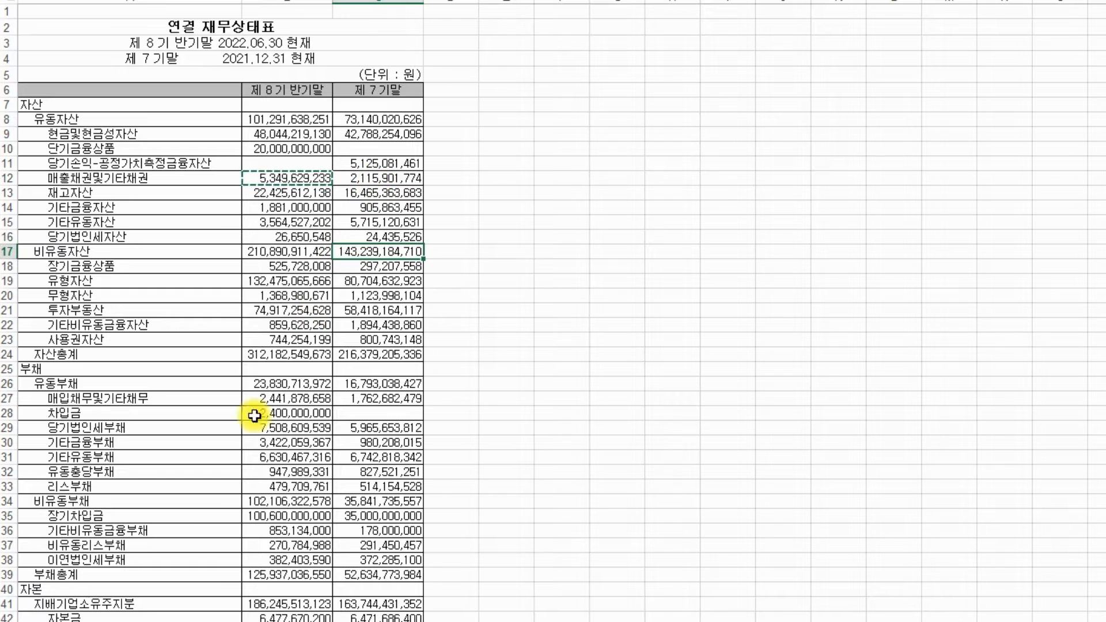
left_click(282, 398)
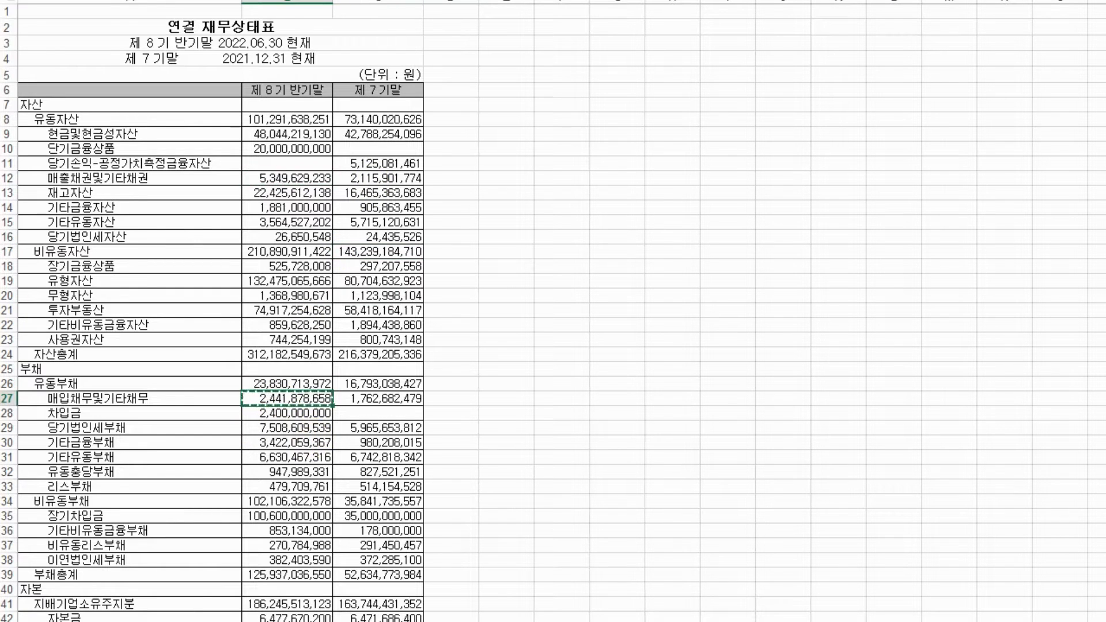
key("alt+Tab")
left_click(512, 154)
key("ctrl+v")
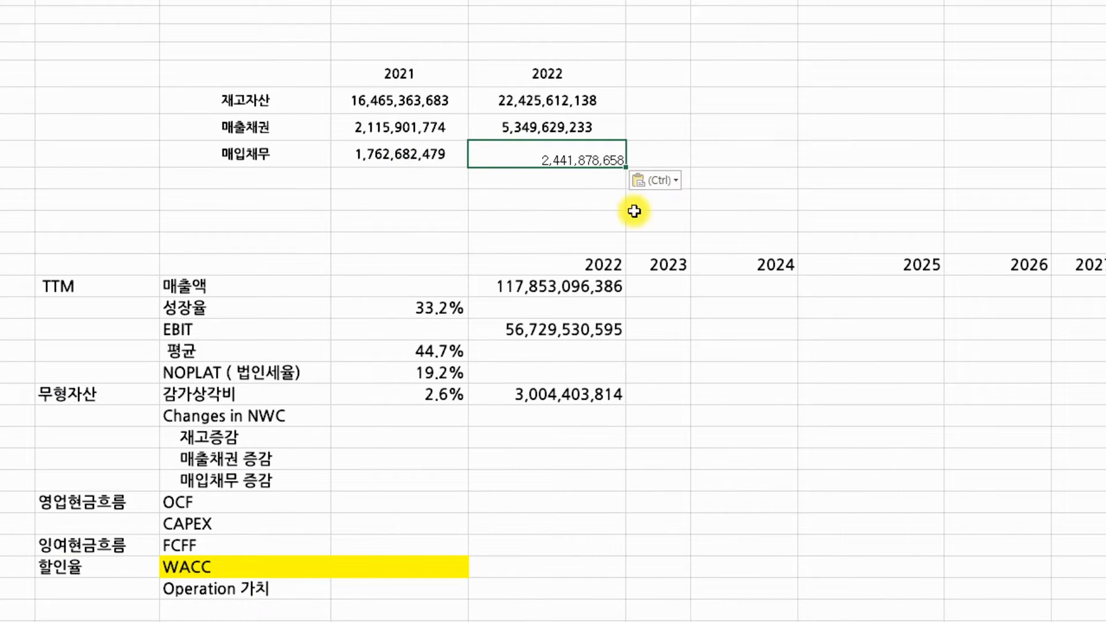
left_click(659, 181)
left_click(674, 285)
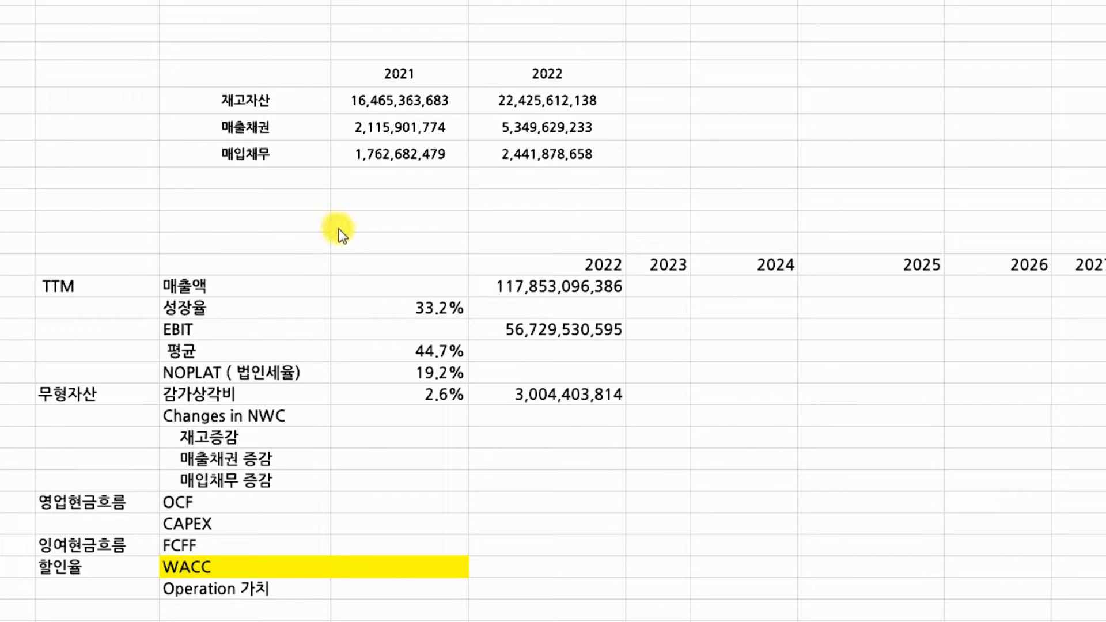
Insert a row above 자산 in the annual balance sheet and label it 매출액
left_click(346, 437)
left_click_drag(321, 415, 376, 477)
left_click(430, 461)
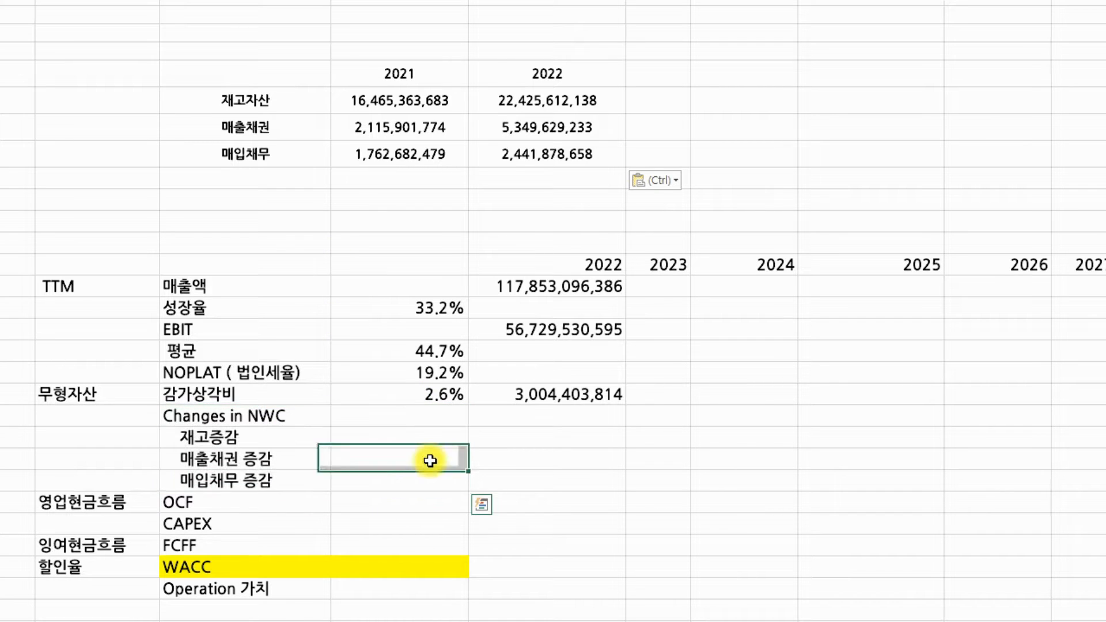
mouse_move(95, 621)
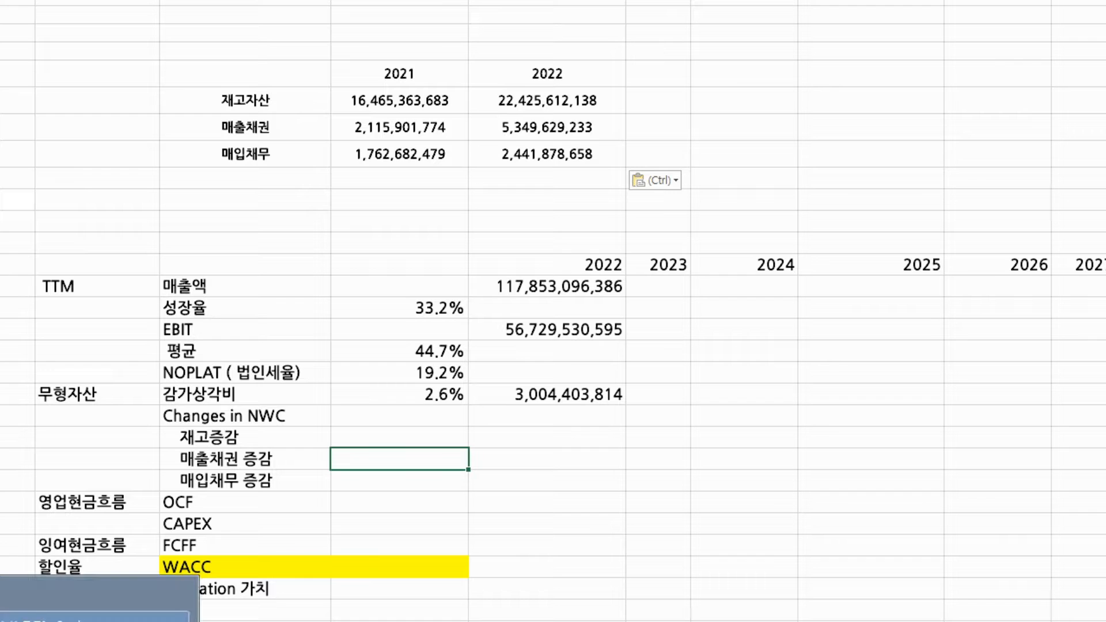
left_click(95, 611)
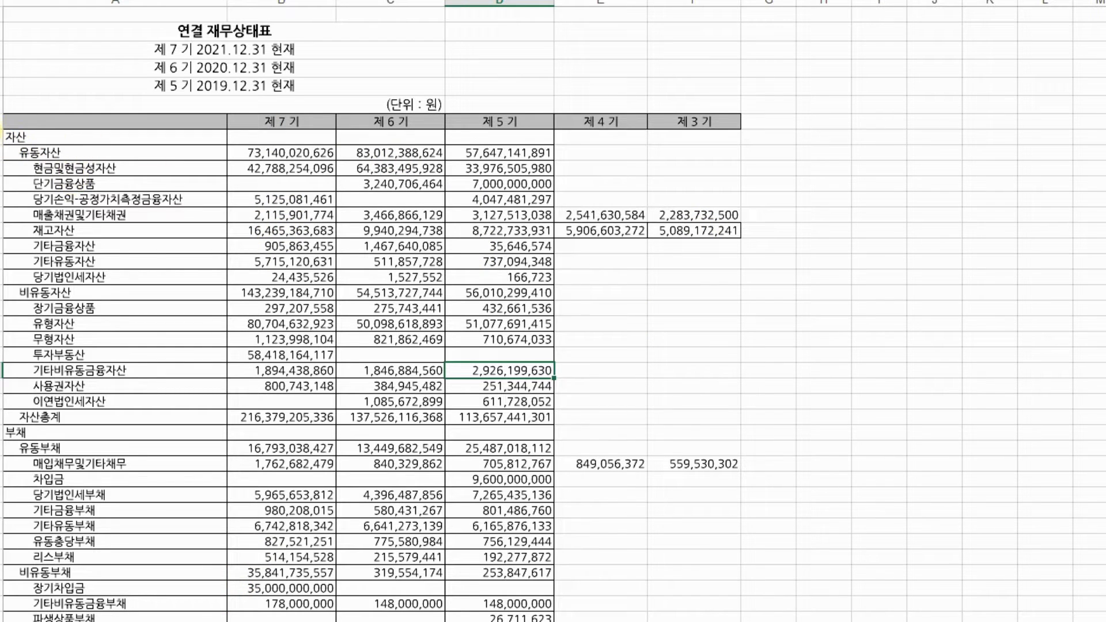
left_click(2, 136)
right_click(2, 136)
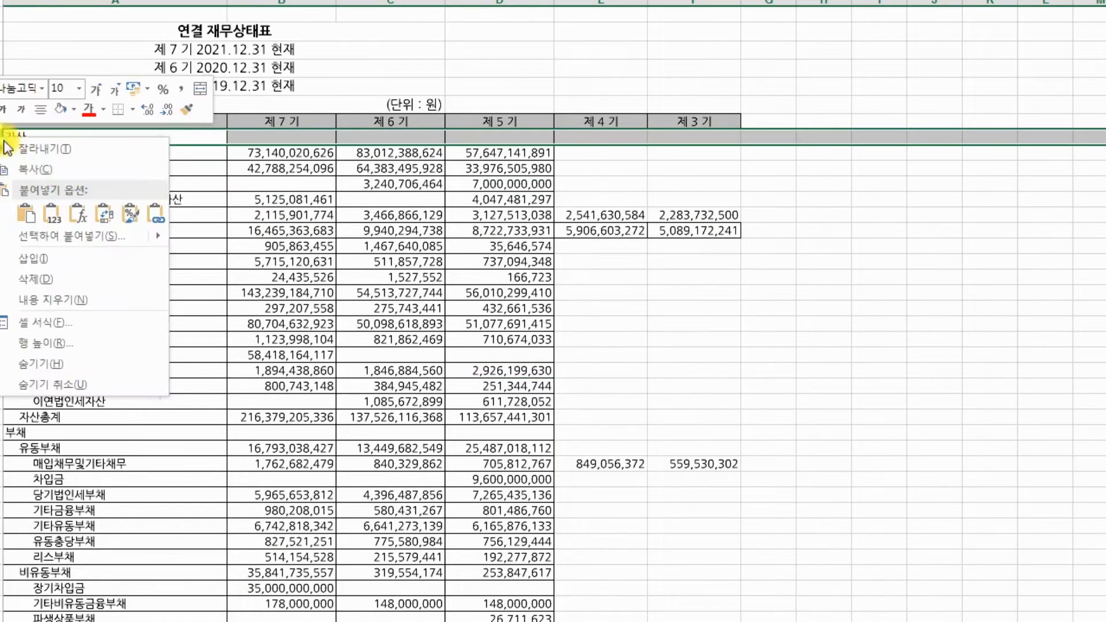
left_click(92, 257)
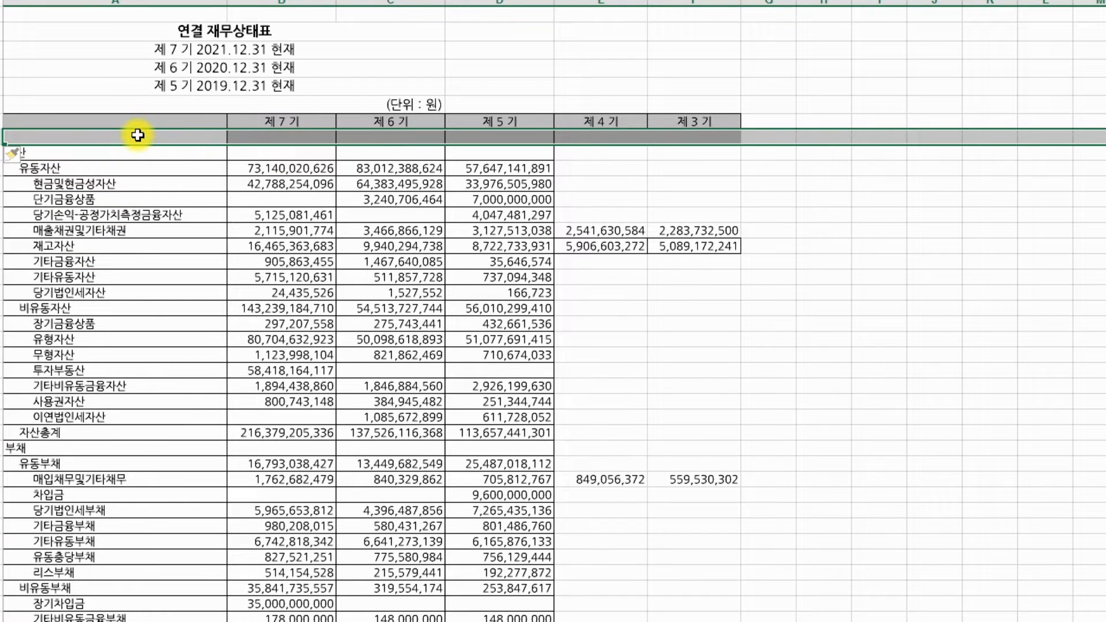
left_click(138, 135)
type("ㅁ")
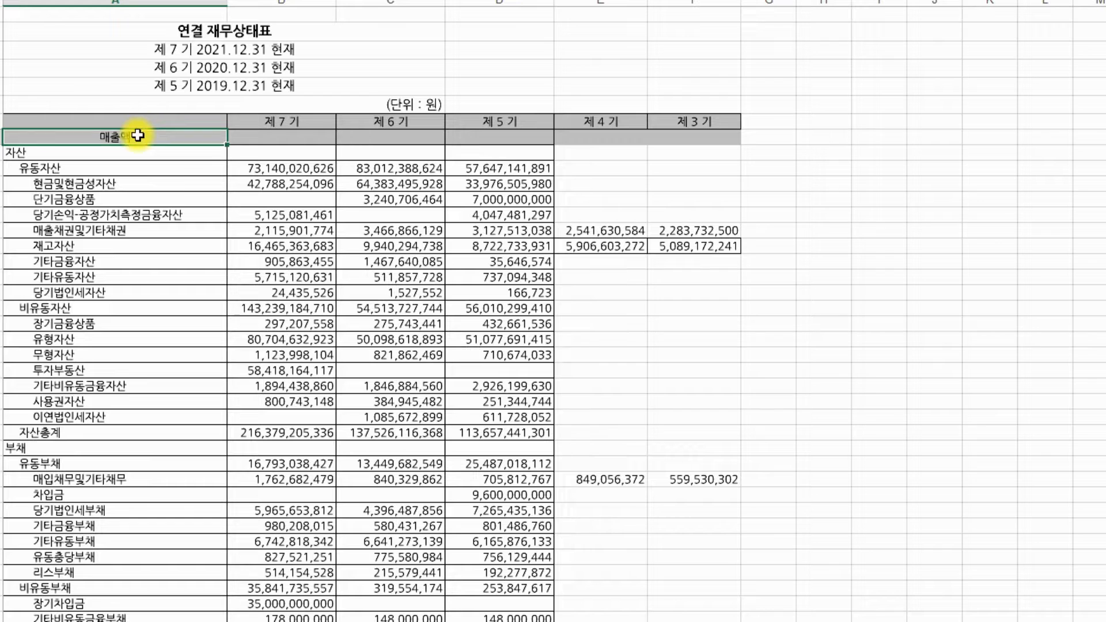
type("출액")
key("Return")
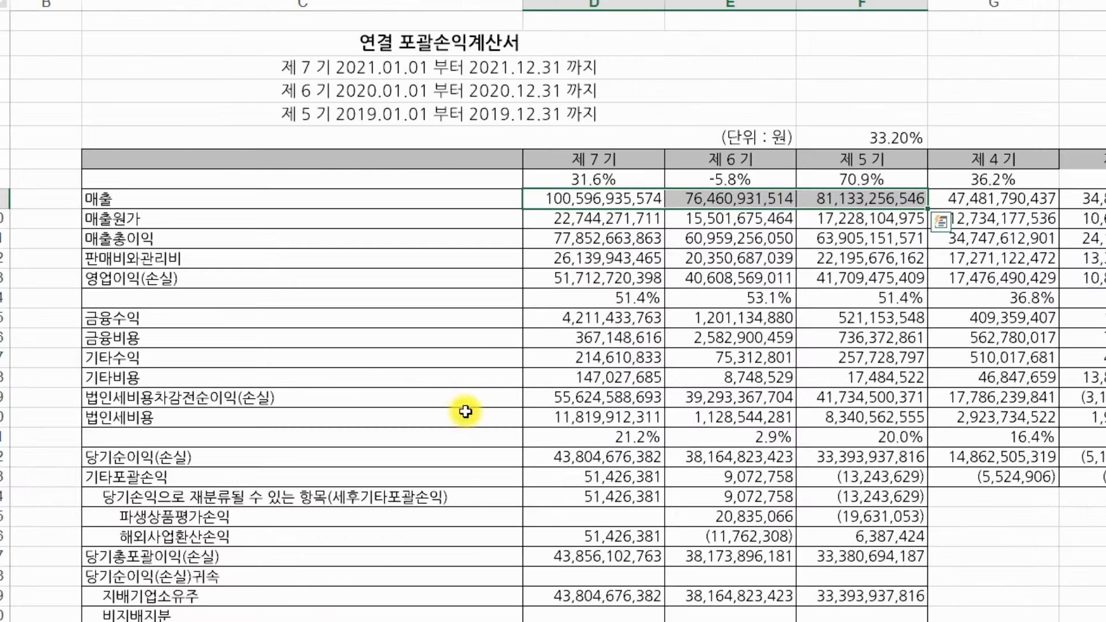
Copy the 매출 figures for 제 7 기 to 제 3 기 from the income statement into the 매출액 row, keeping the balance sheet's formatting
left_click(766, 218)
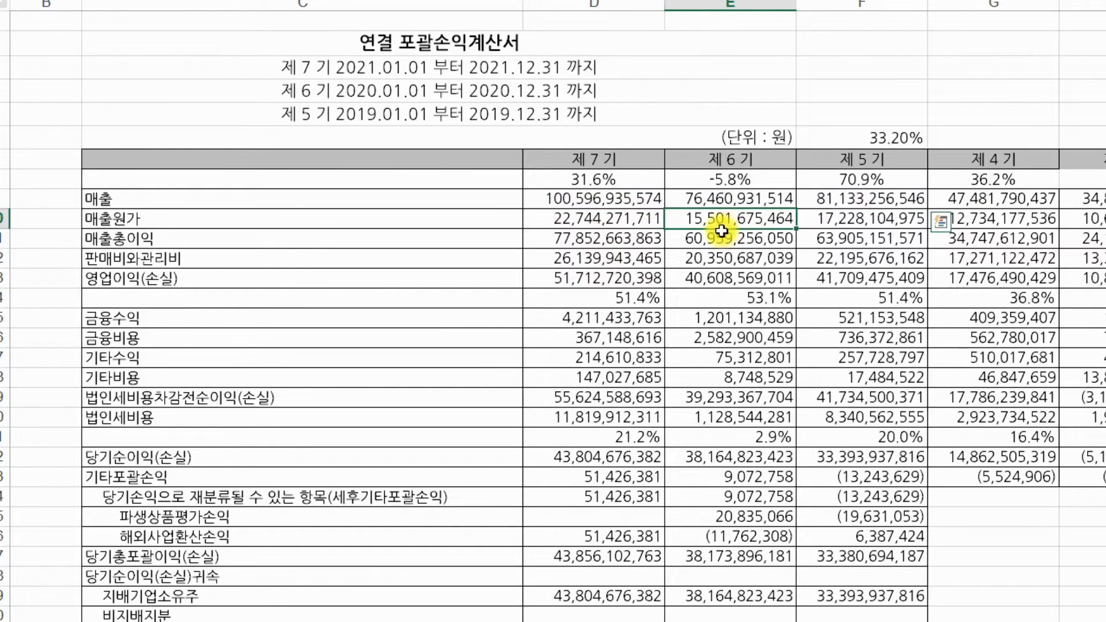
left_click_drag(605, 198, 1093, 197)
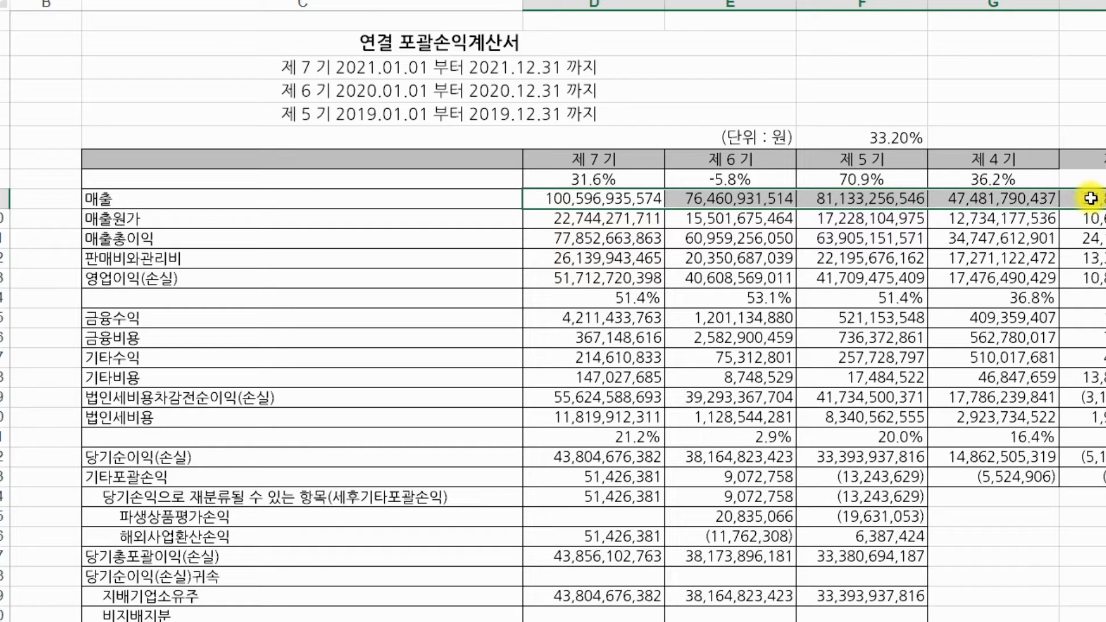
key("ctrl+c")
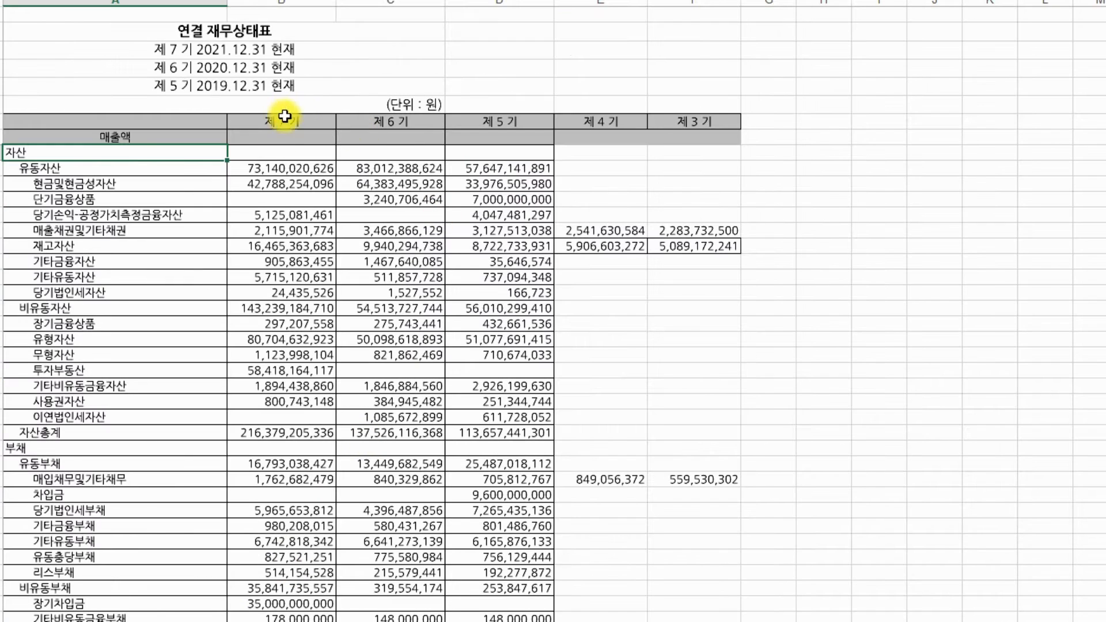
left_click(276, 155)
left_click(276, 138)
key("ctrl+v")
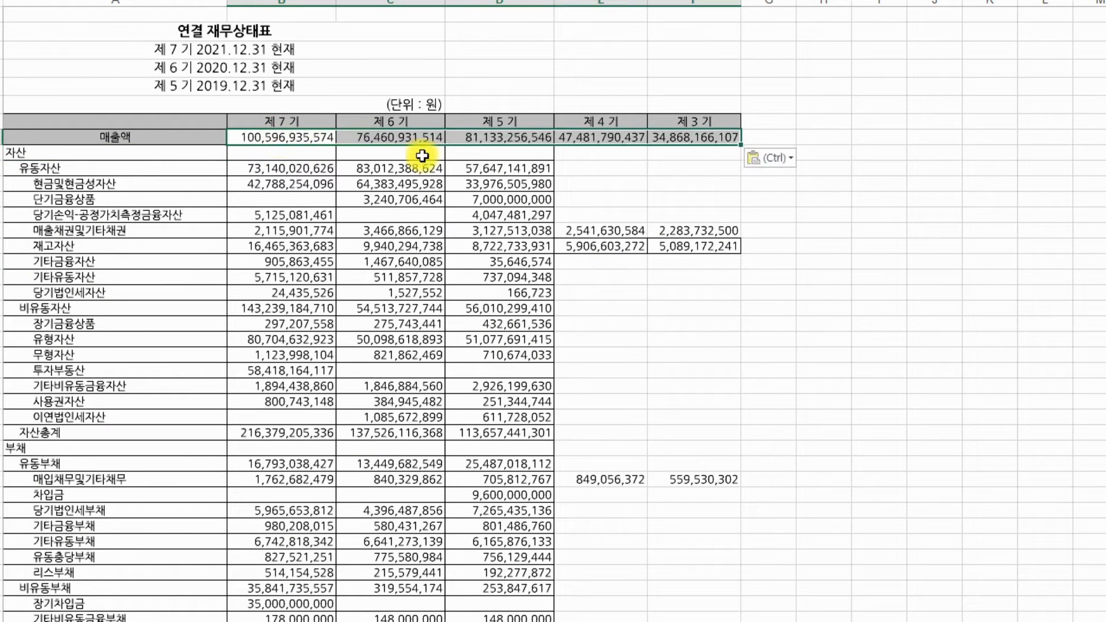
left_click(770, 157)
left_click(803, 277)
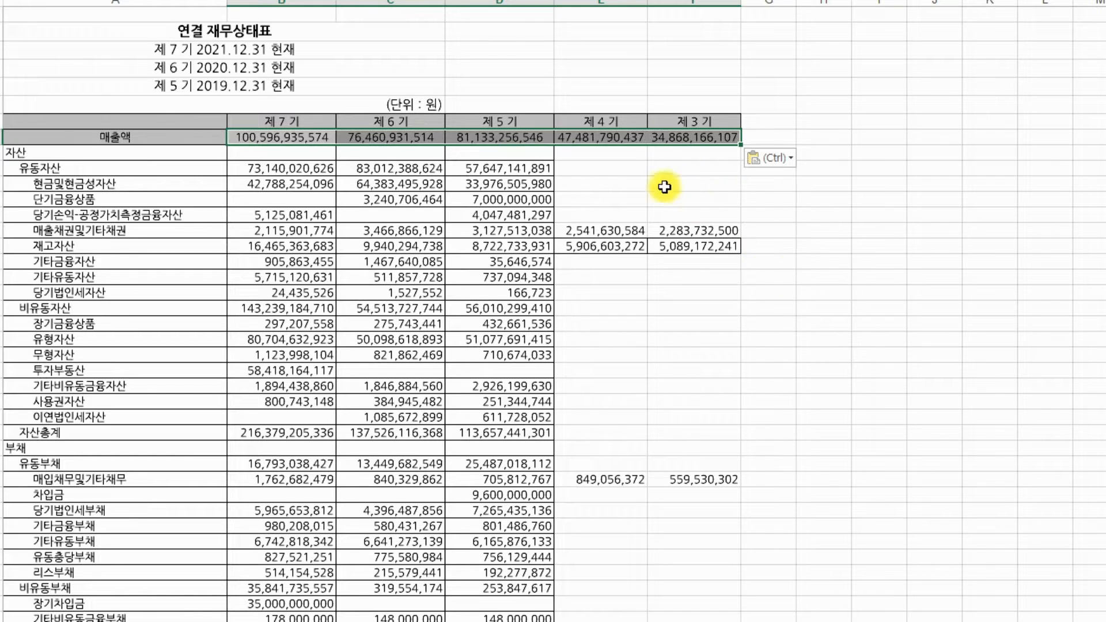
Remove the grey fill from the 매출액 row of the annual balance sheet
left_click(2, 137)
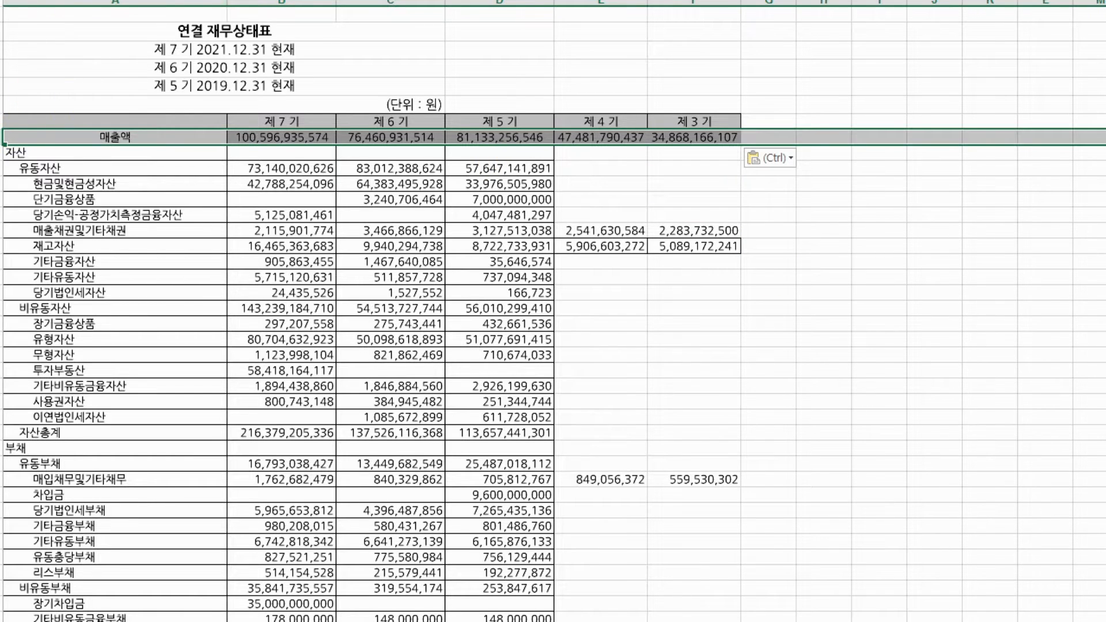
left_click(245, 1)
left_click(275, 66)
left_click(330, 181)
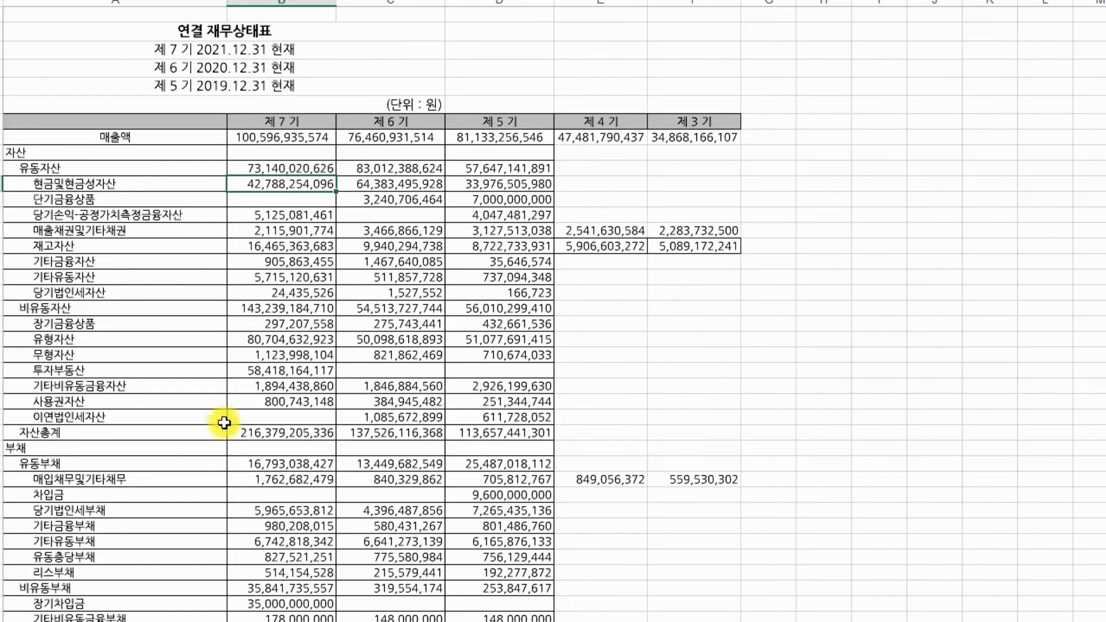
left_click(93, 577)
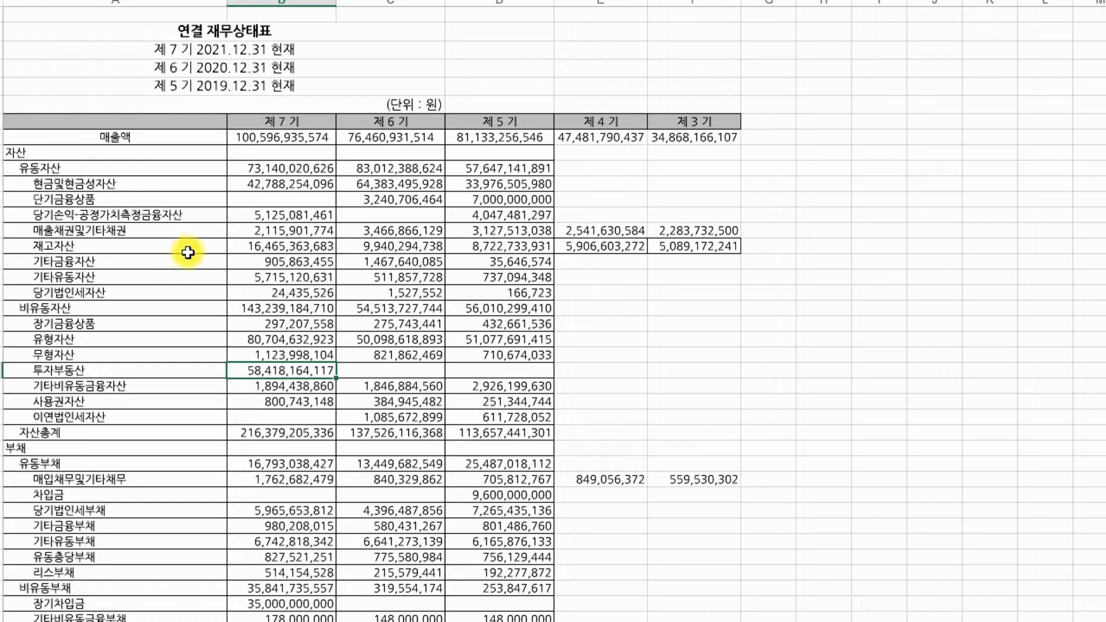
Insert two blank rows directly below 재고자산 in the annual balance sheet
left_click(188, 253)
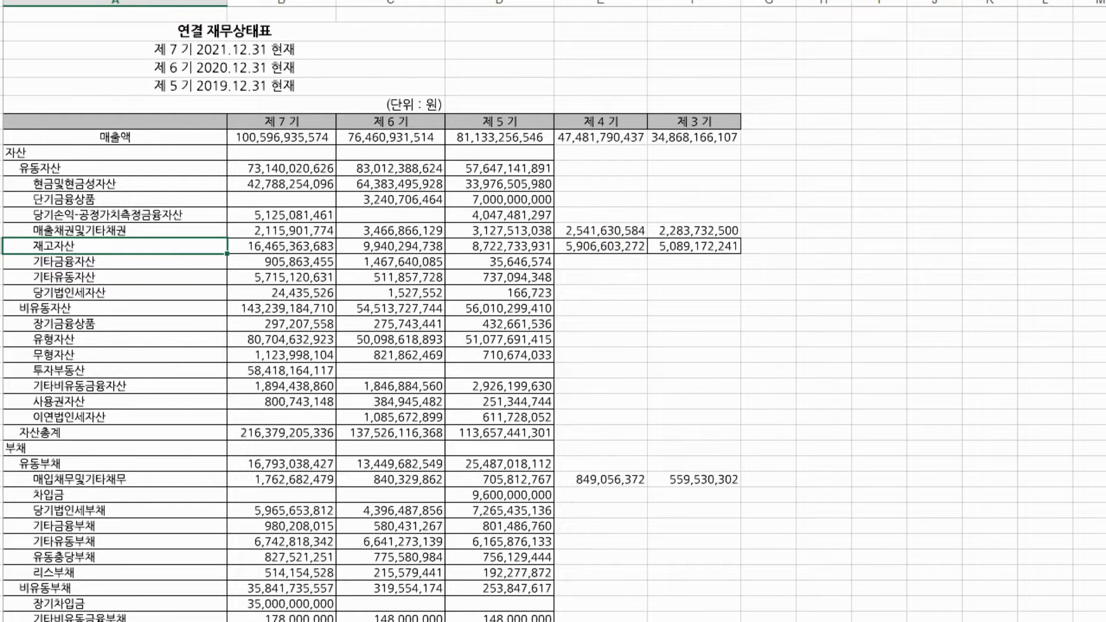
left_click(1, 251)
right_click(1, 261)
left_click(68, 383)
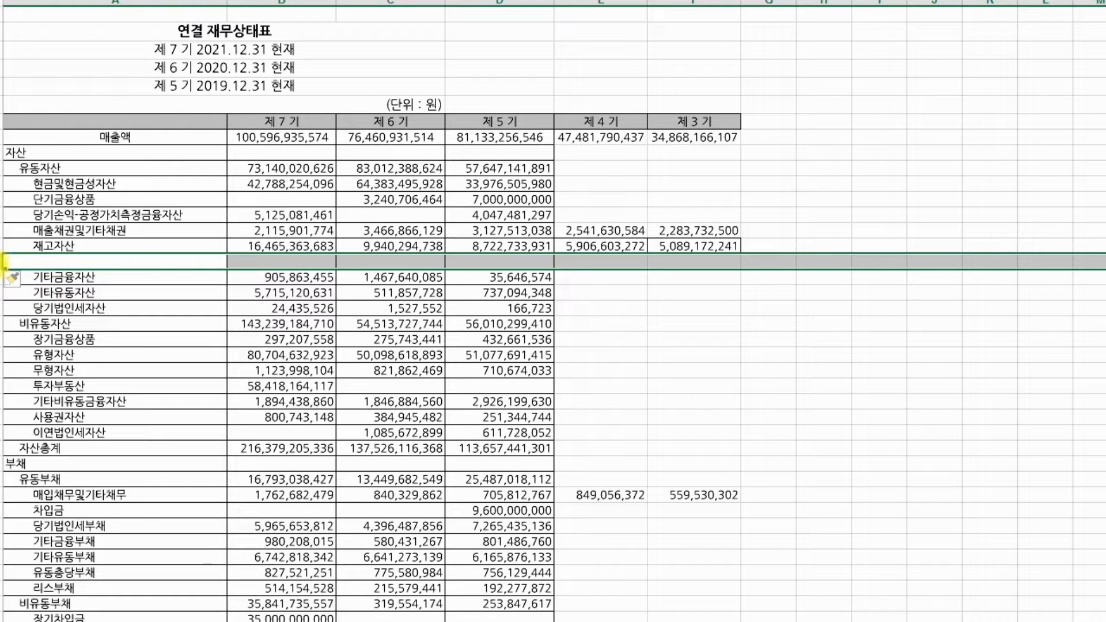
right_click(2, 262)
left_click(43, 385)
left_click(150, 355)
Format the 제 7 기 cell in the second row below 재고자산 as a percentage
scroll(150, 355, "up", 2)
left_click(373, 247)
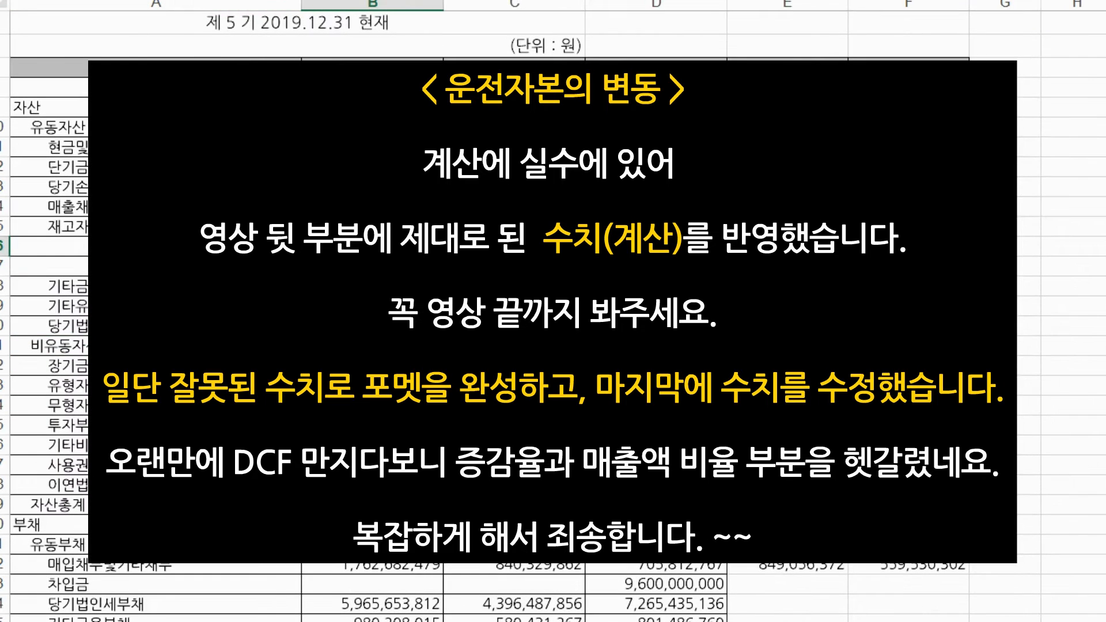
left_click(372, 266)
key("ctrl+1")
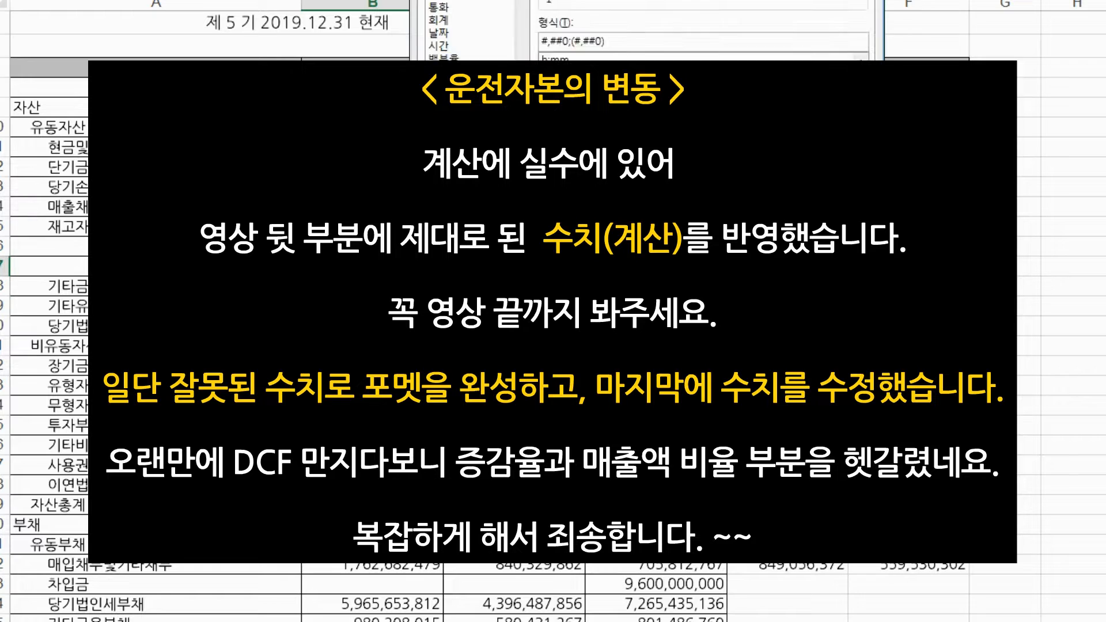
left_click(456, 64)
left_click(672, 20)
left_click(740, 394)
left_click(514, 346)
Fill the two cells below the 제 7 기 재고자산 figure across to the 제 4 기 column
left_click_drag(373, 246, 372, 266)
left_click_drag(443, 276, 788, 270)
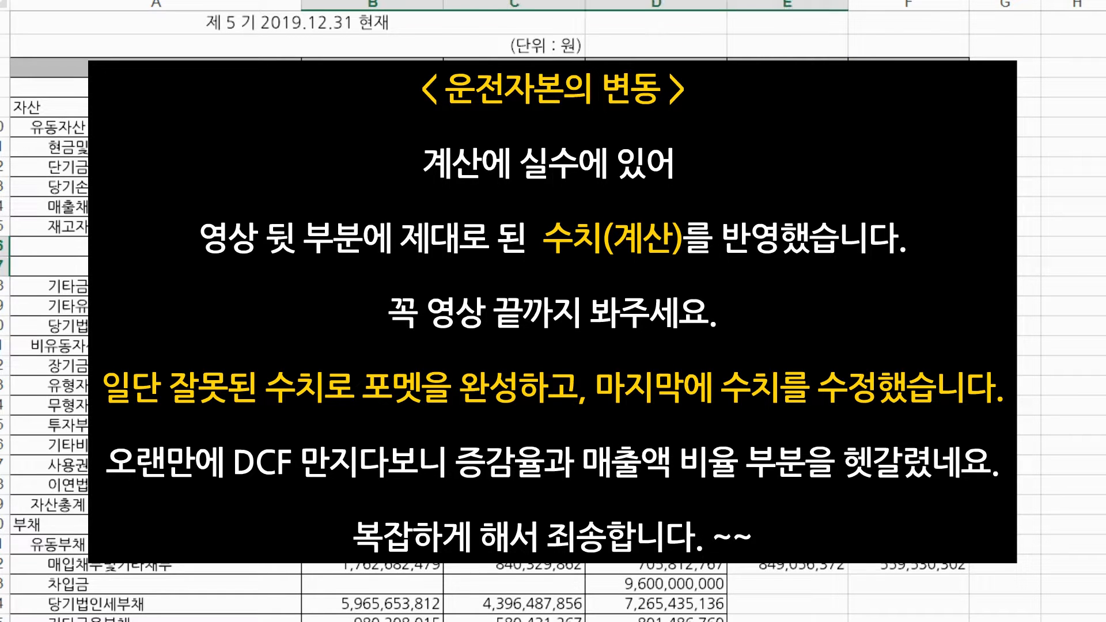
left_click(657, 286)
left_click_drag(372, 246, 788, 266)
left_click(515, 366)
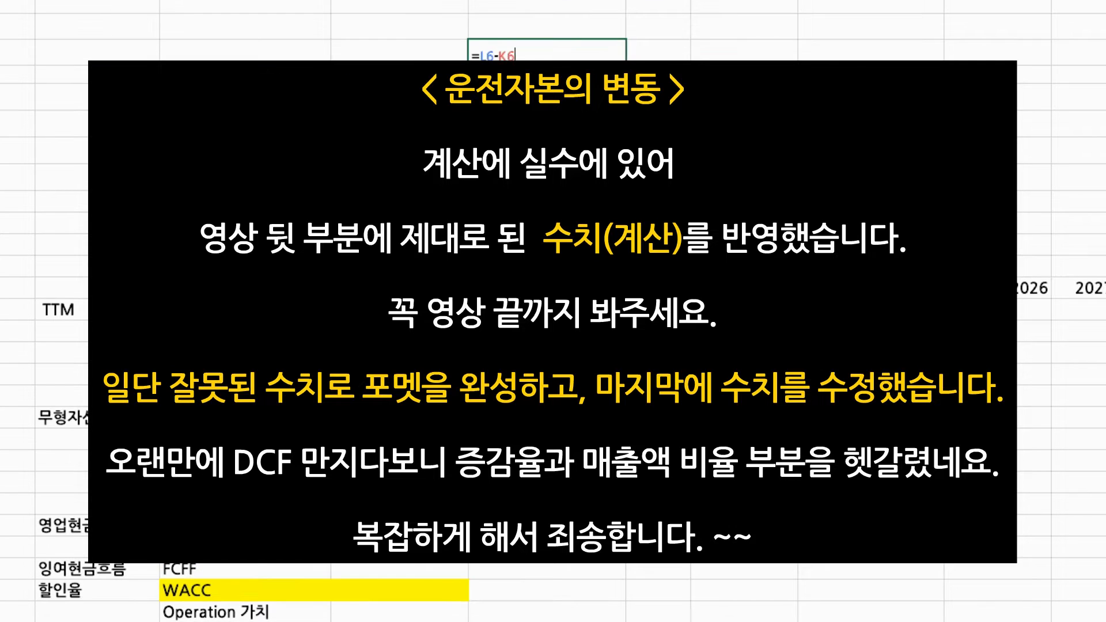
Calculate the 재고자산 change from 2021 to 2022 above the 2022 header, and divide it by the 2021 figure in the cell above
key("Return")
left_click(548, 28)
type("=")
left_click(555, 52)
type("/")
left_click(415, 124)
key("Return")
Clear the two temporary 재고자산 calculations above the 2022 header in the forecast sheet
left_click_drag(583, 28, 585, 55)
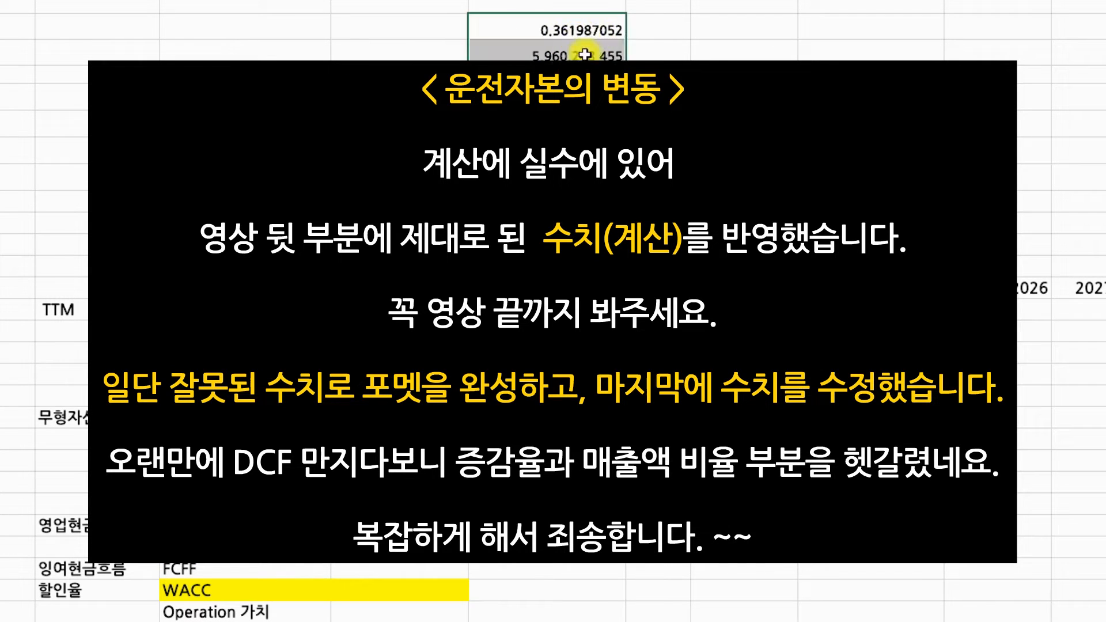
left_click(600, 30)
key("BackSpace")
key("Return")
key("BackSpace")
key("Return")
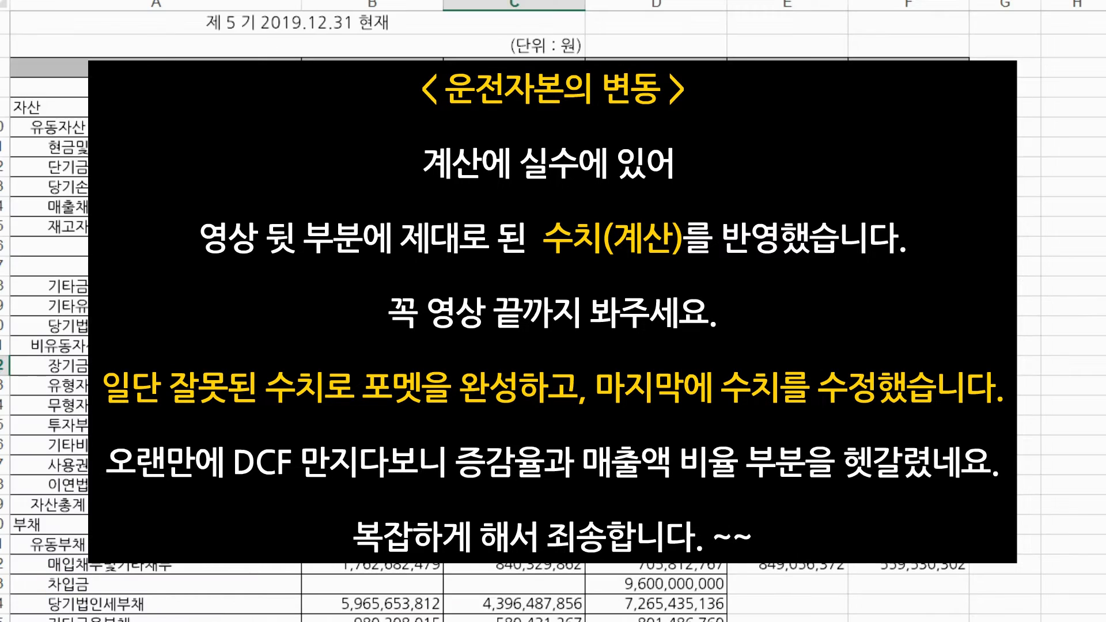
Enter 36% as the 재고자산 rate in the first column of the percentage row below 재고자산
type("35%")
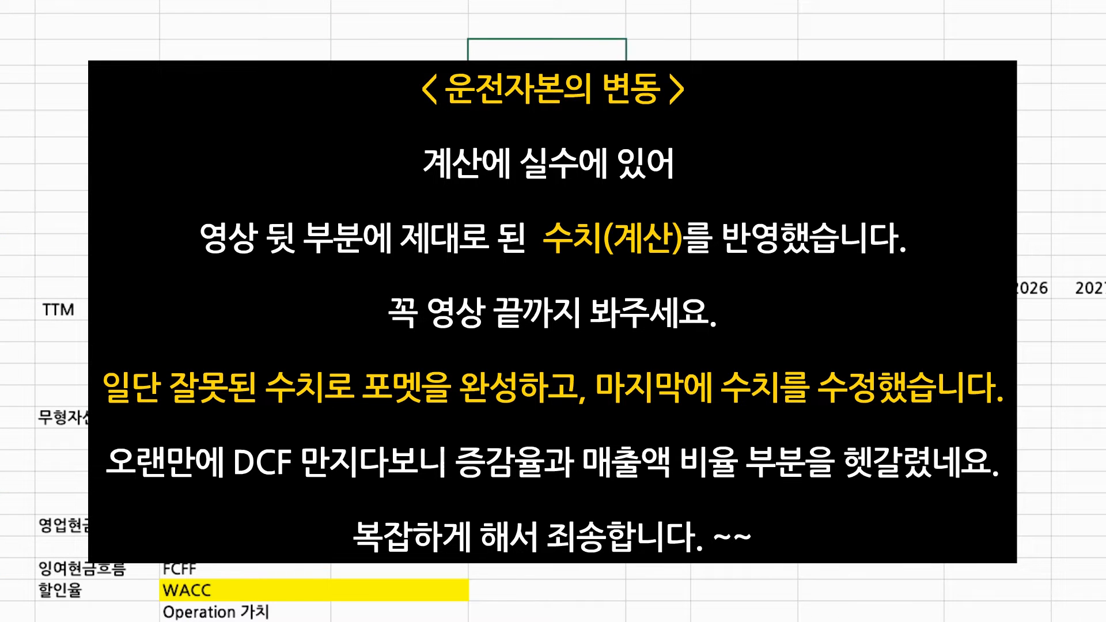
left_click(242, 504)
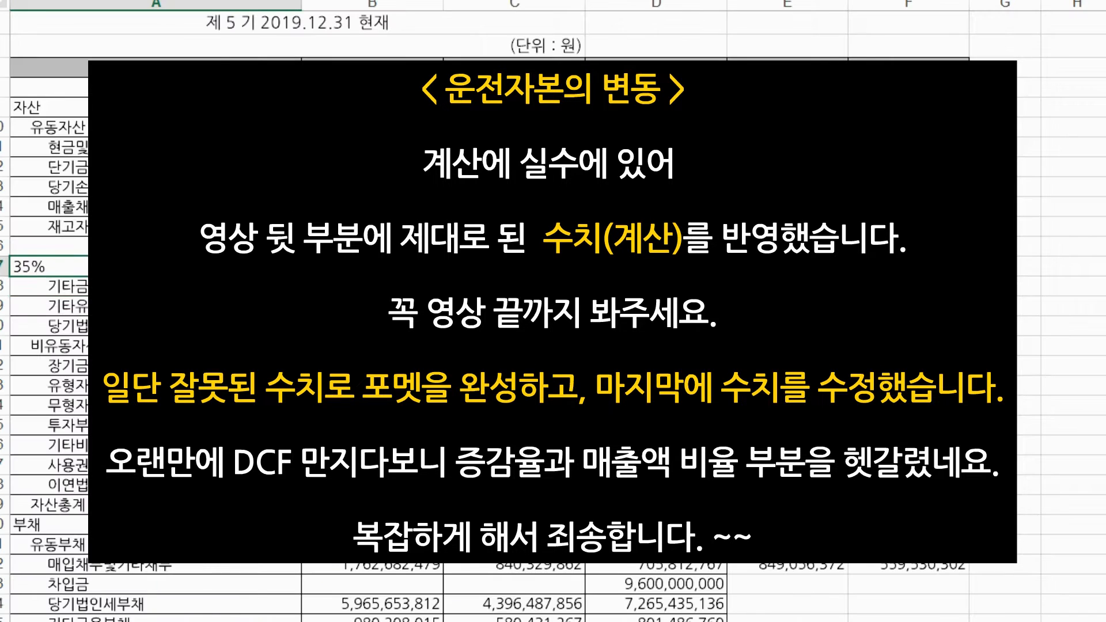
type("36%")
key("Return")
left_click_drag(215, 267, 783, 267)
left_click_drag(375, 267, 784, 267)
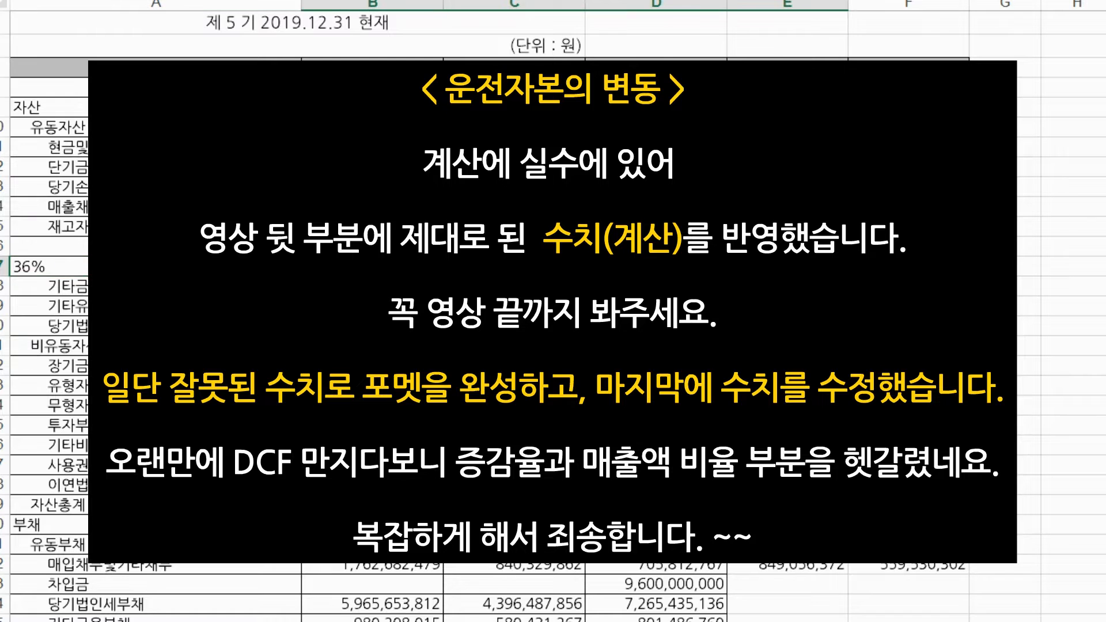
left_click_drag(259, 268, 752, 269)
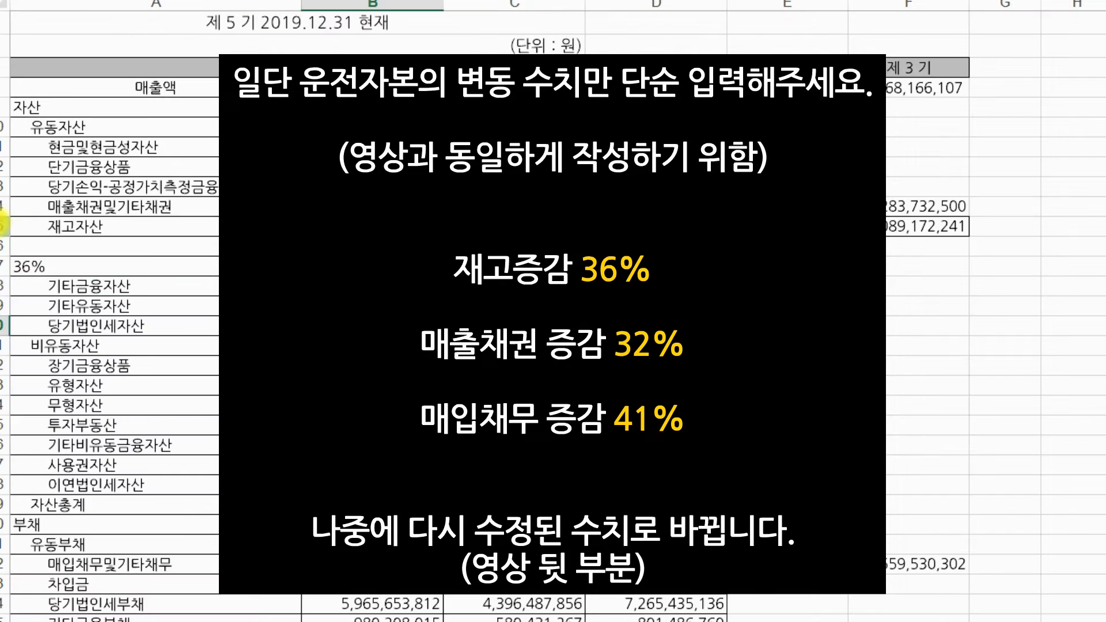
right_click(78, 226)
left_click(88, 204)
right_click(2, 207)
left_click(46, 324)
right_click(1, 206)
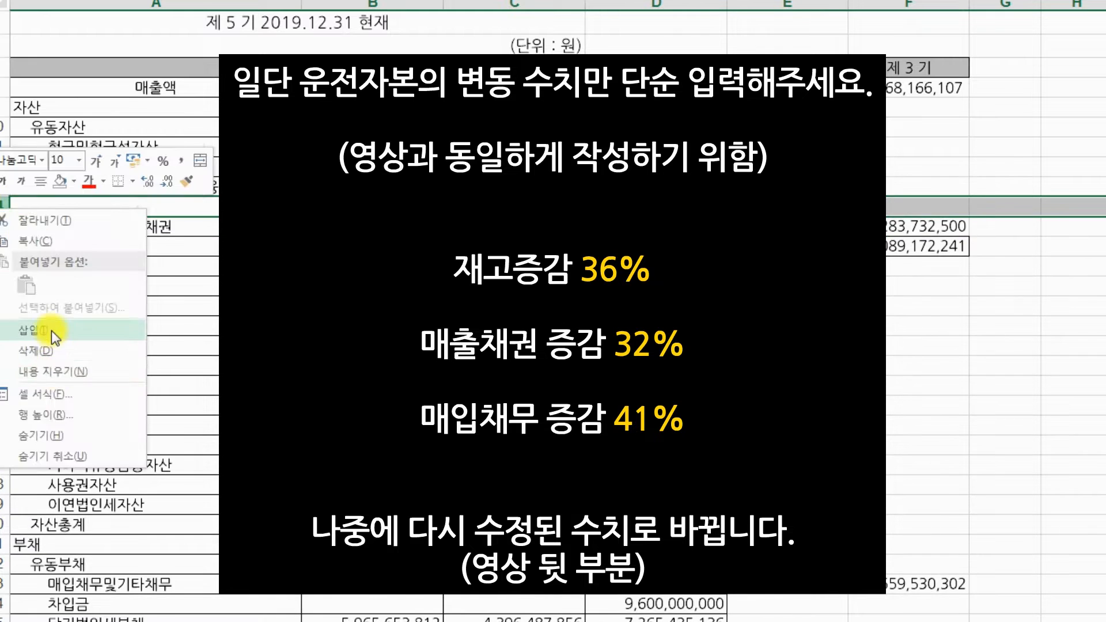
left_click(50, 332)
right_click(2, 247)
left_click(49, 373)
left_click_drag(2, 206, 1, 244)
right_click(1, 230)
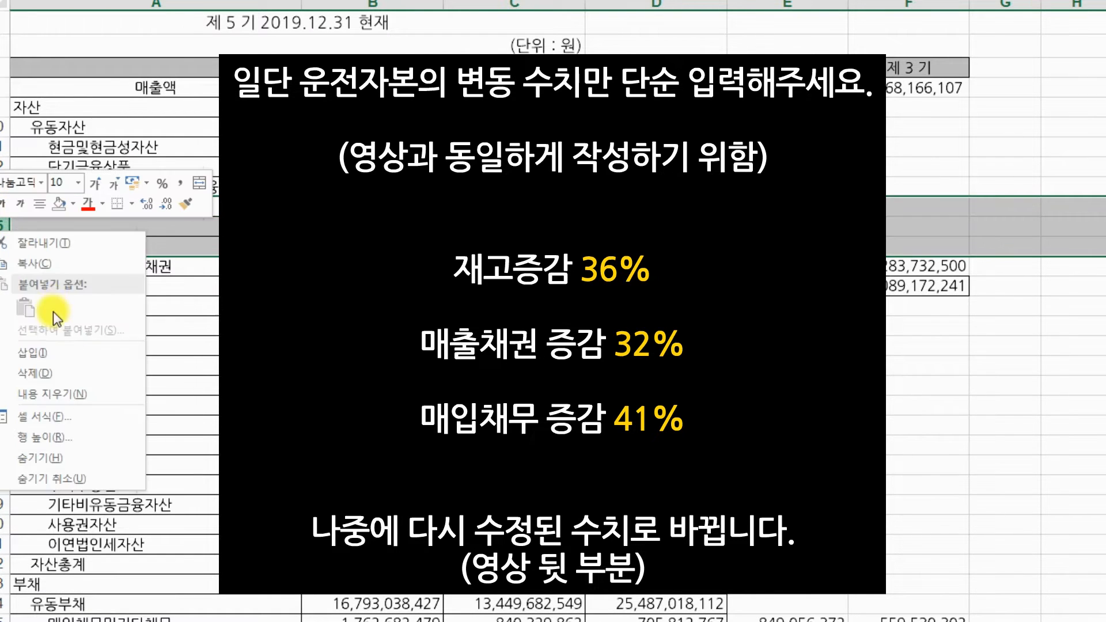
left_click(53, 373)
left_click(58, 306)
Insert a blank row between 매출채권및기타채권 and 재고자산 in the annual balance sheet
right_click(1, 229)
left_click(51, 352)
right_click(51, 287)
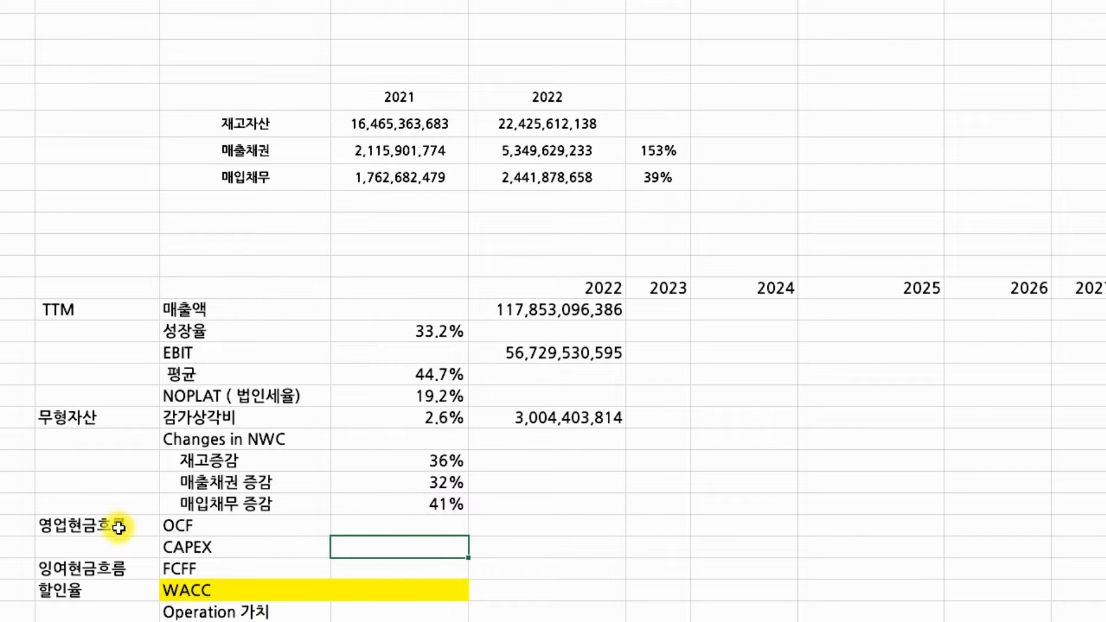
left_click(578, 525)
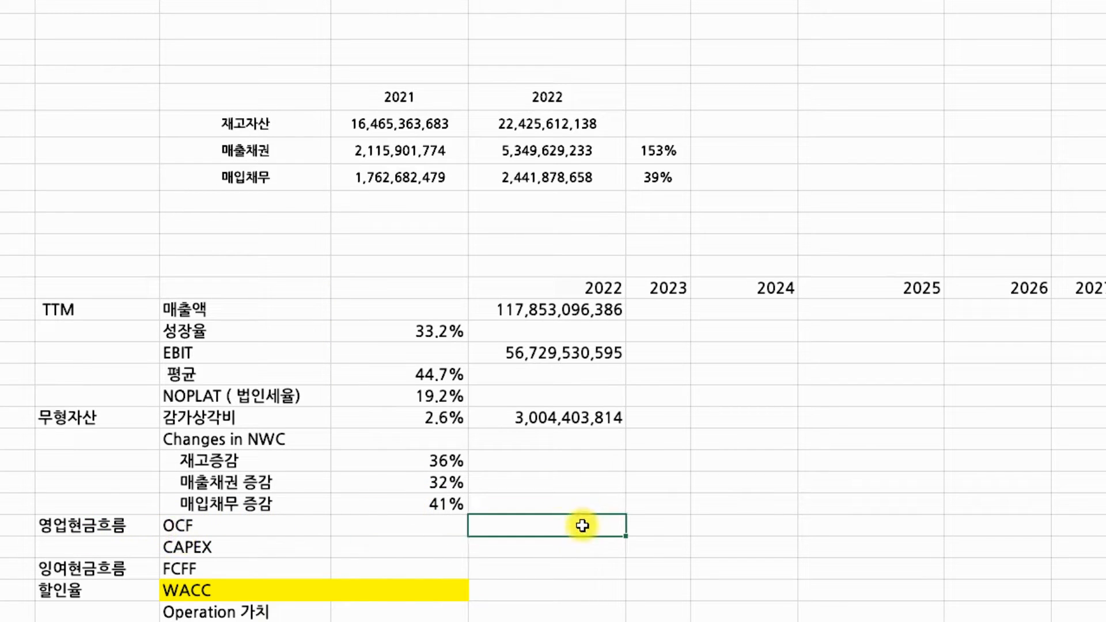
left_click(219, 549)
left_click(388, 548)
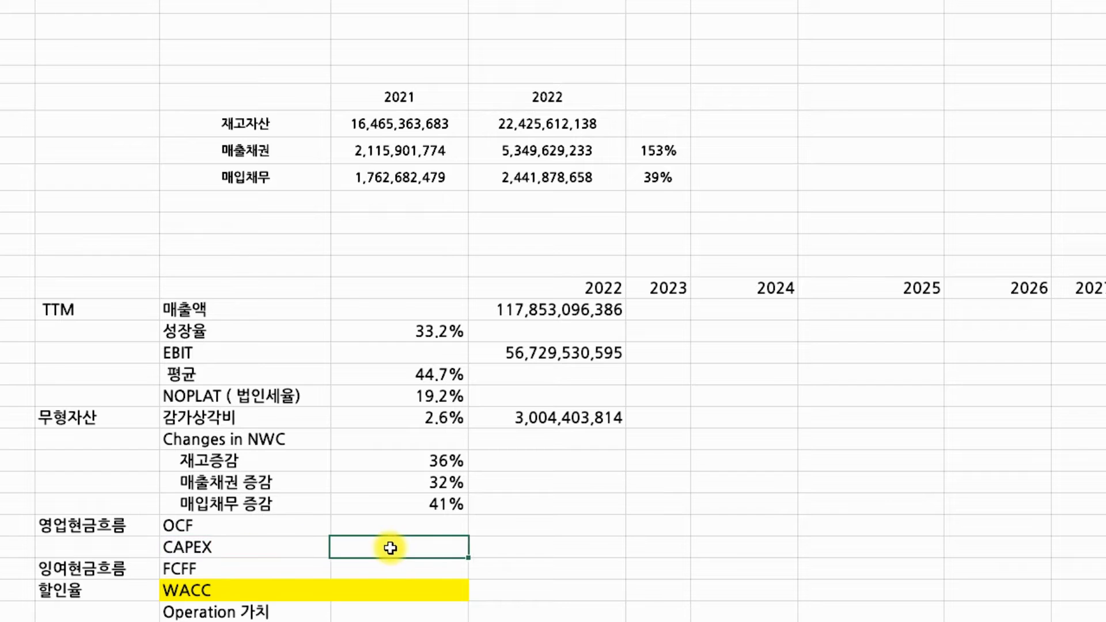
left_click(538, 546)
scroll(277, 533, "down", 1)
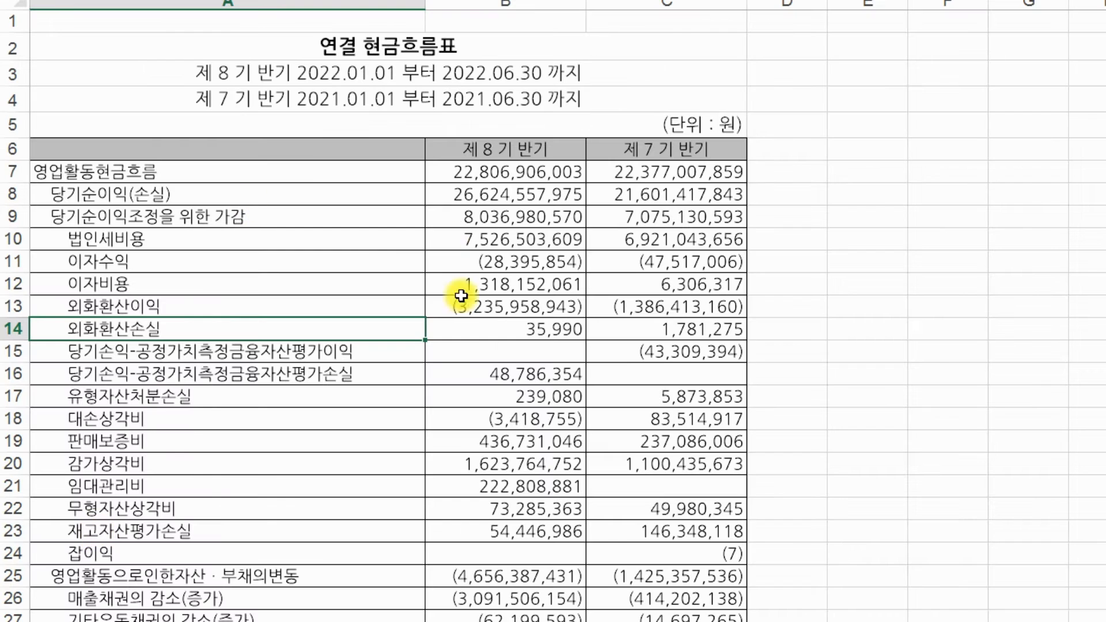
Look through the half-year consolidated cash flow statement down to the asset acquisition items under 투자활동현금흐름
left_click(507, 261)
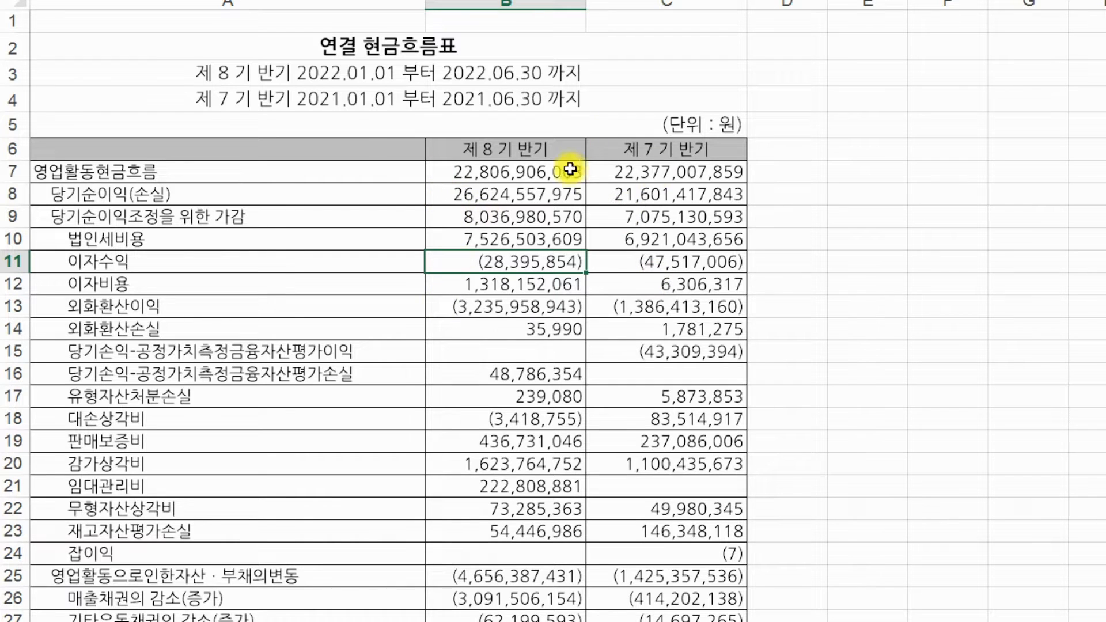
scroll(629, 300, "down", 1)
scroll(628, 300, "down", 2)
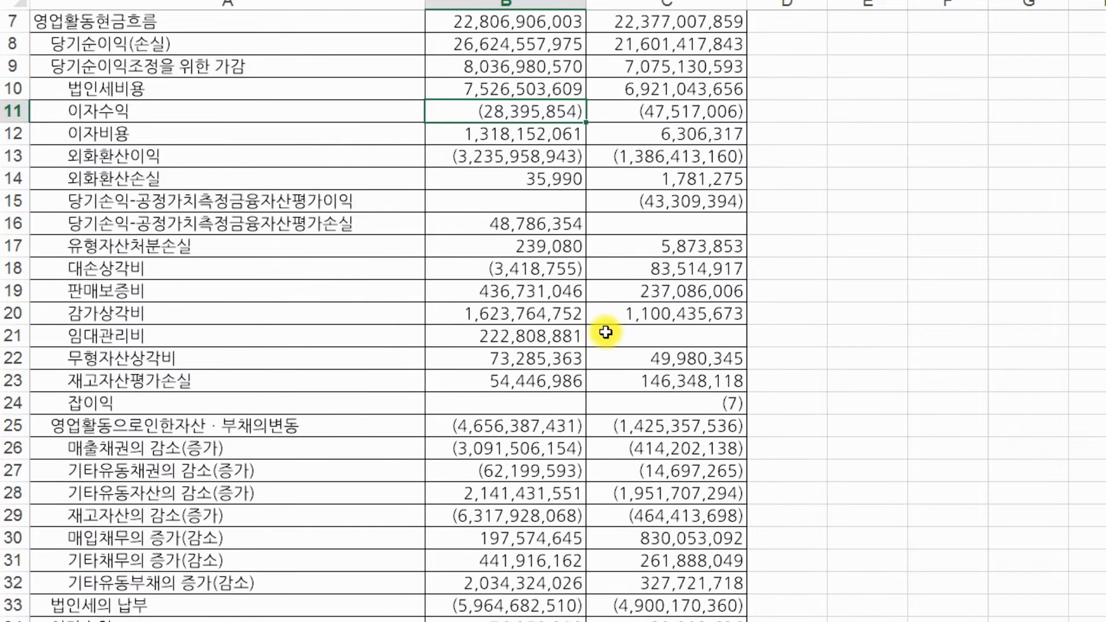
scroll(494, 277, "down", 2)
scroll(438, 316, "up", 4)
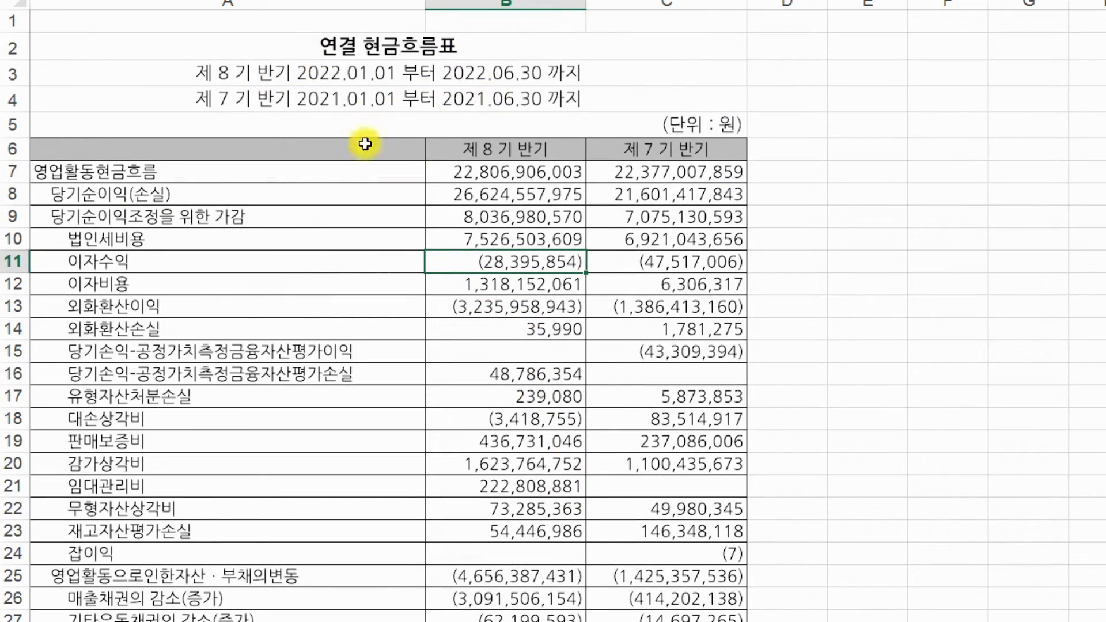
scroll(355, 108, "down", 4)
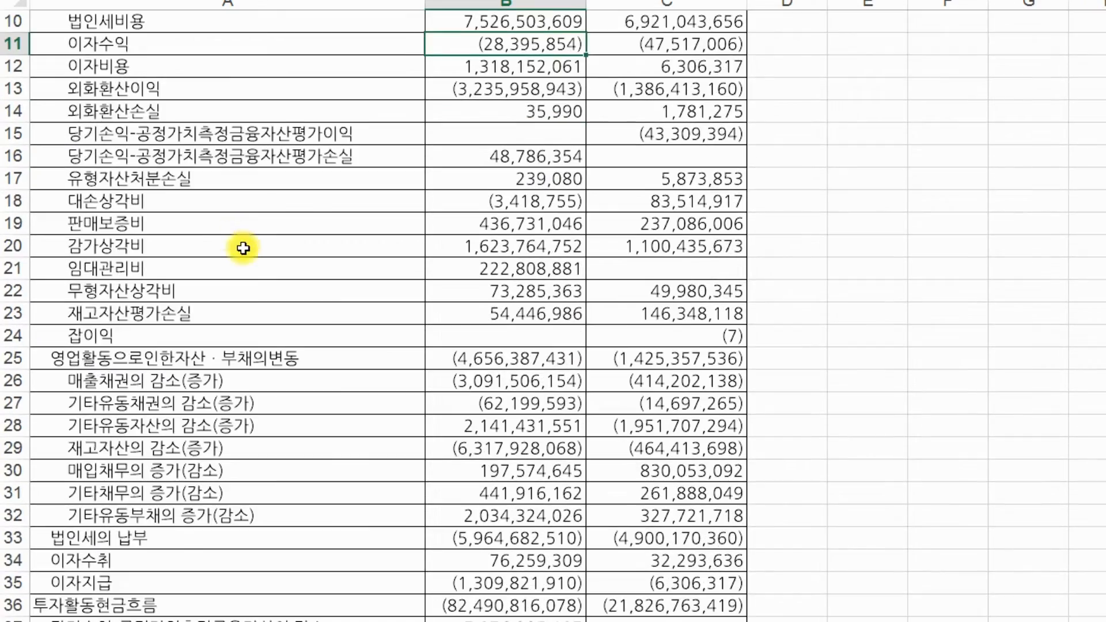
scroll(233, 404, "down", 2)
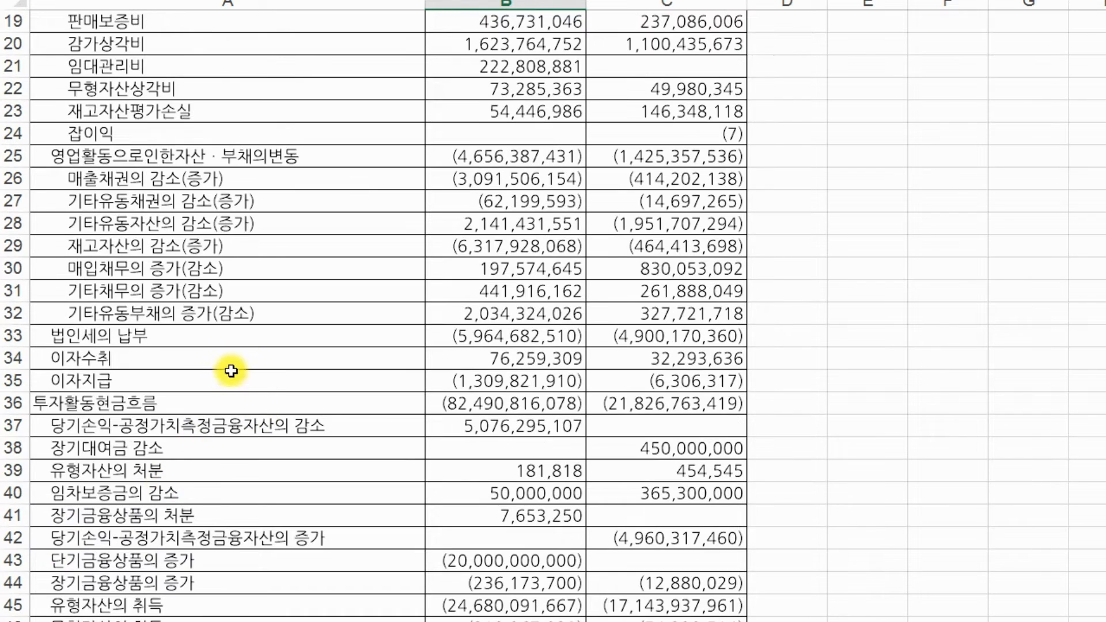
scroll(265, 357, "down", 2)
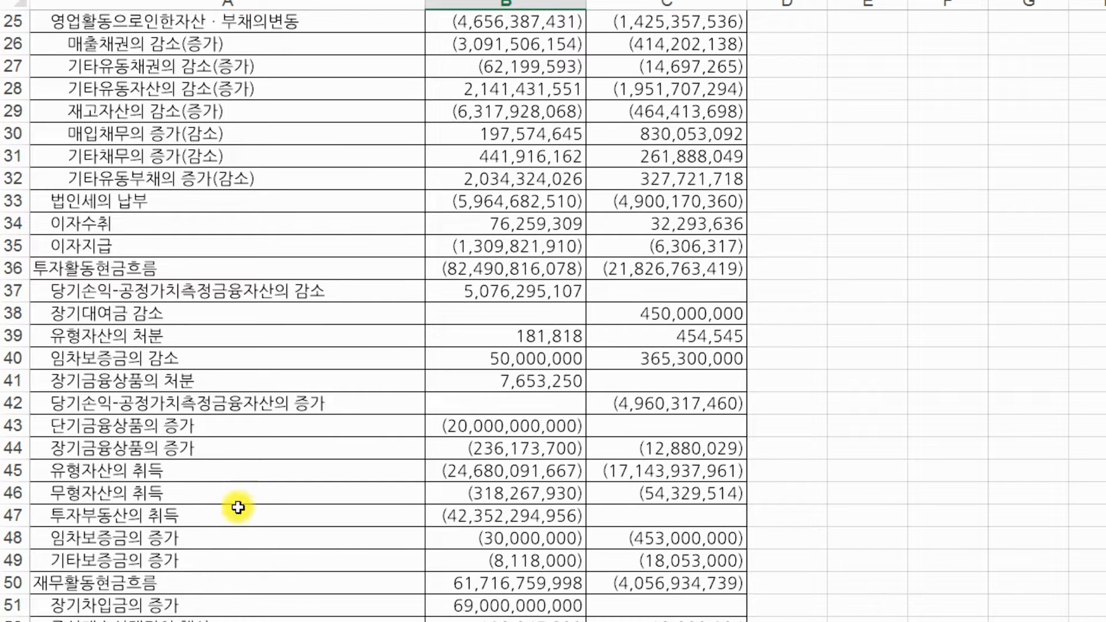
Fill the 유형자산의 취득 and 무형자산의 취득 rows (45 and 46) of the half-year cash flow statement with yellow
left_click(14, 471)
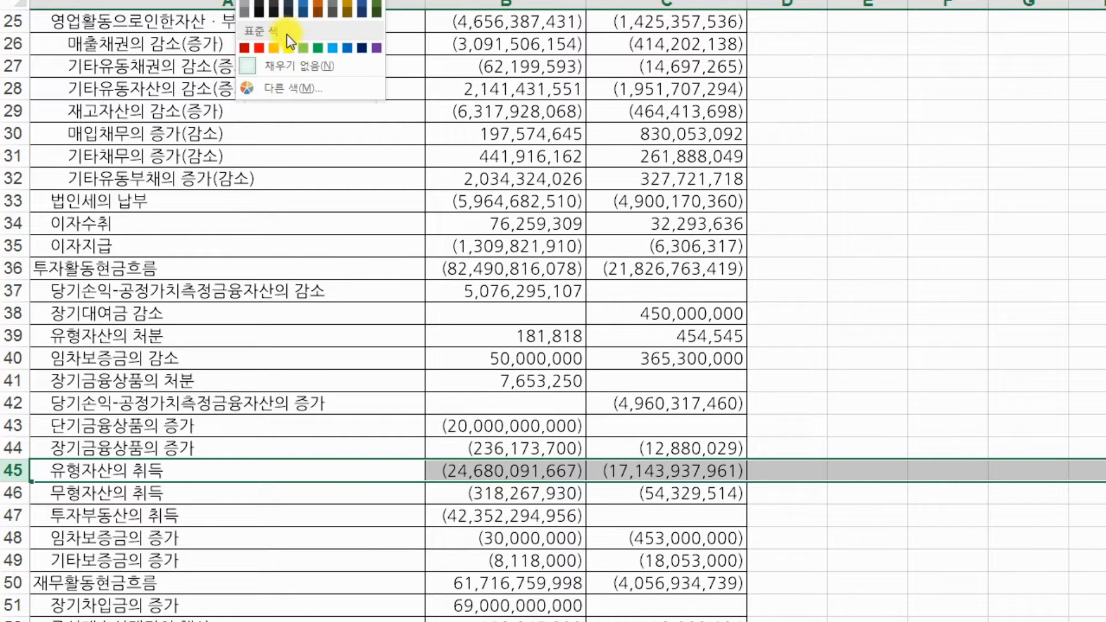
left_click(289, 45)
left_click(310, 178)
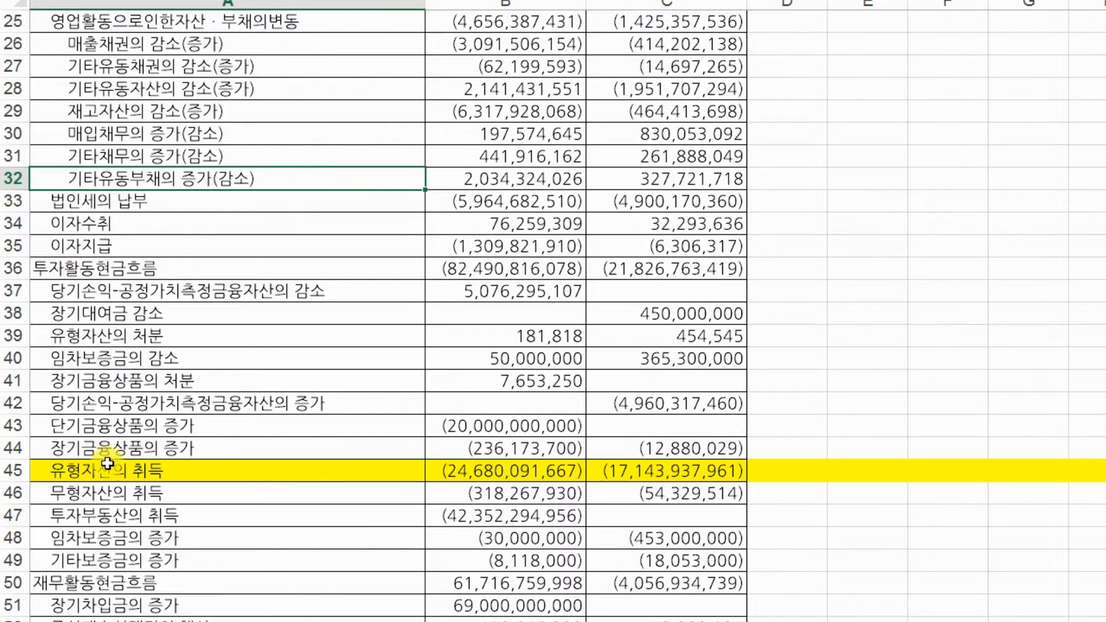
left_click(16, 496)
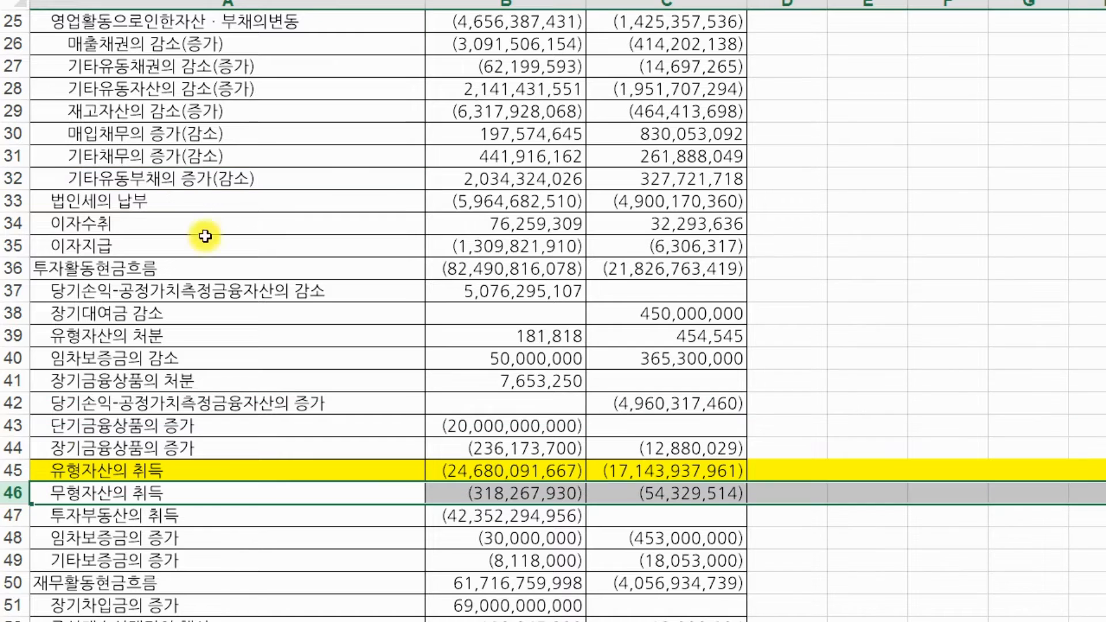
key("F4")
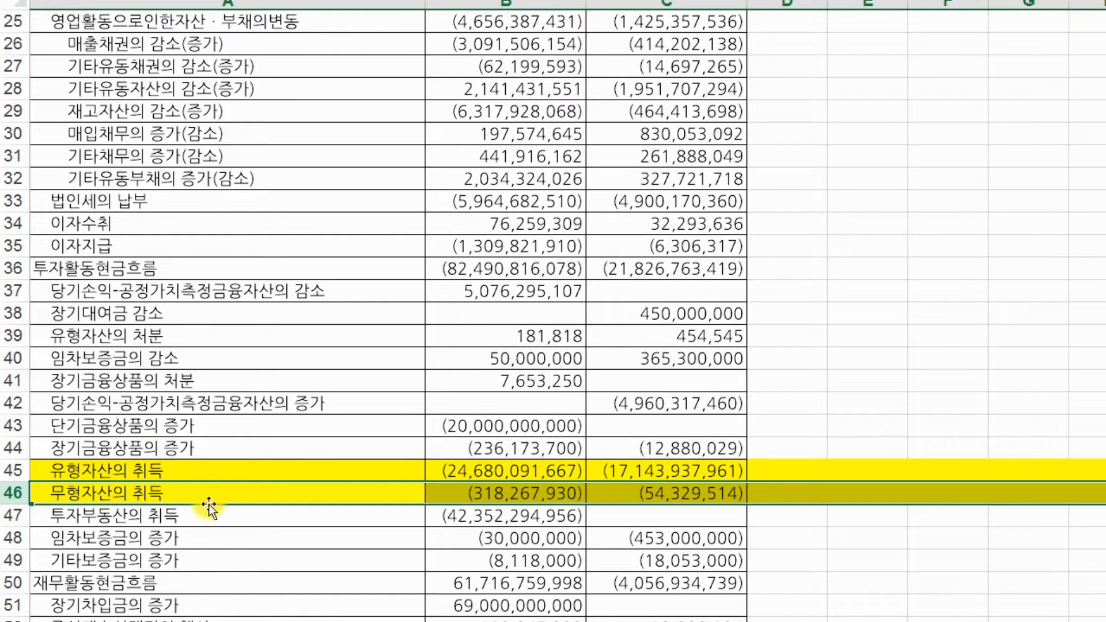
left_click(506, 240)
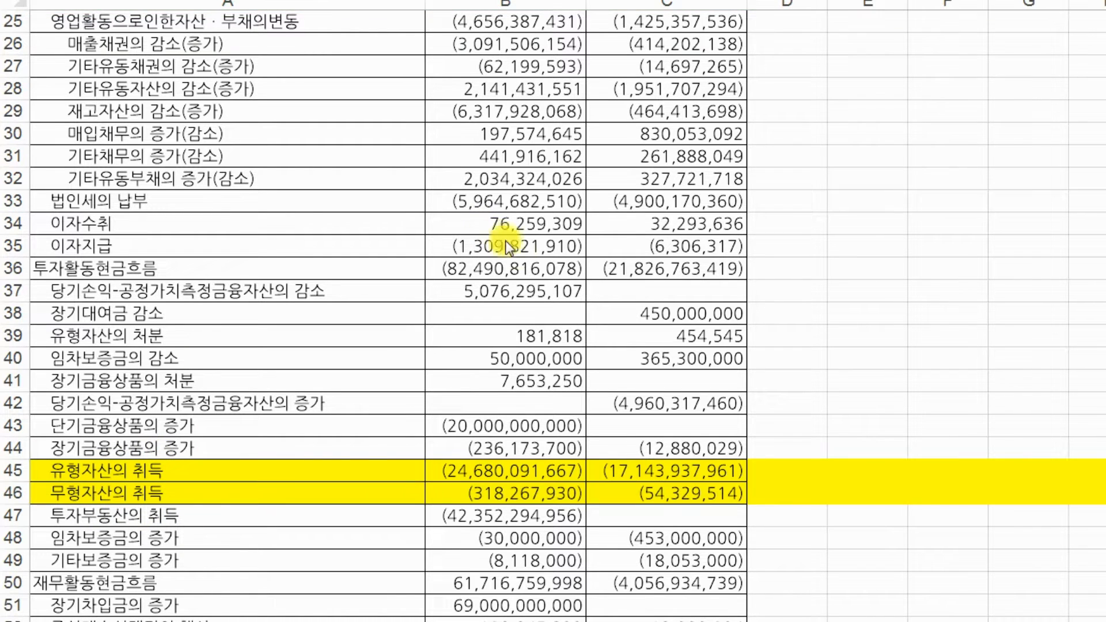
Copy the 제 7 기 figures of 유형자산의 취득 and 무형자산의 취득 from the annual consolidated cash flow statement
scroll(680, 431, "up", 8)
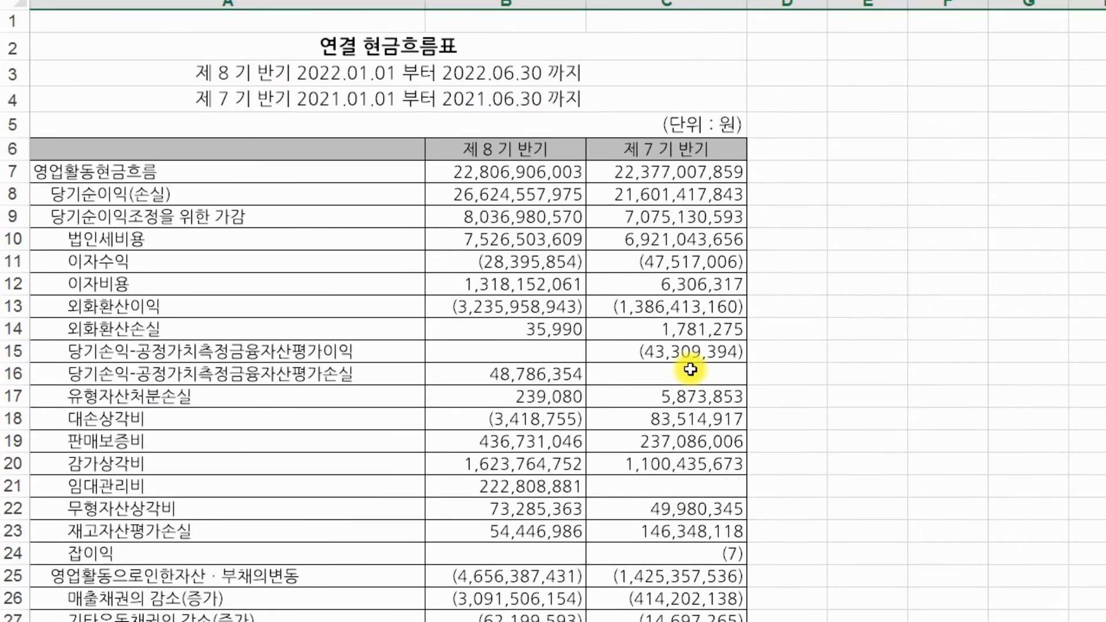
scroll(692, 373, "down", 9)
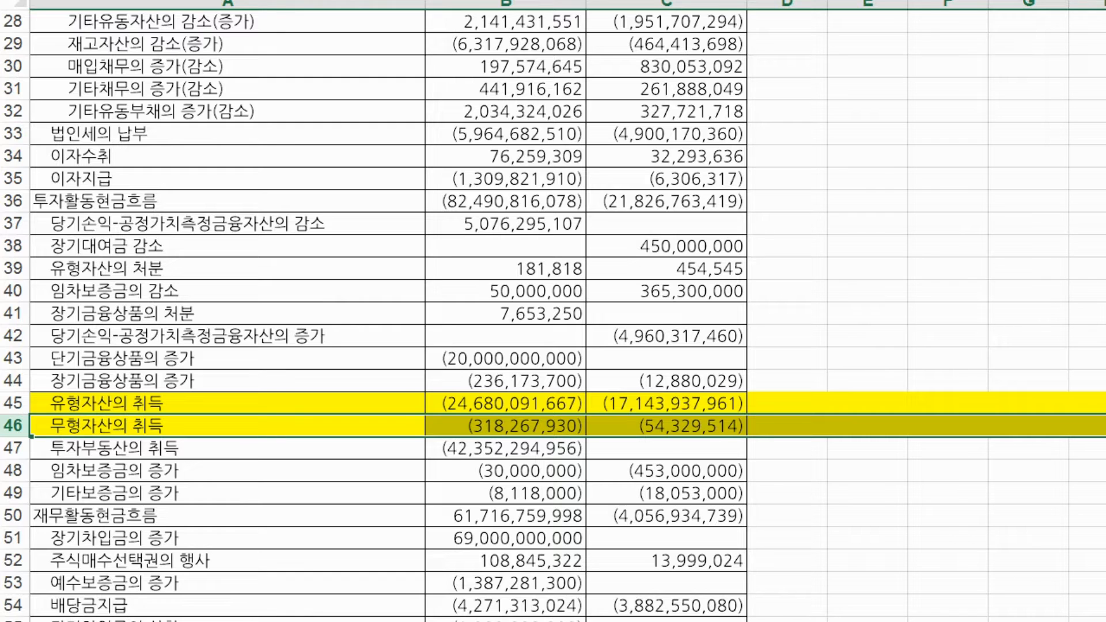
left_click(63, 621)
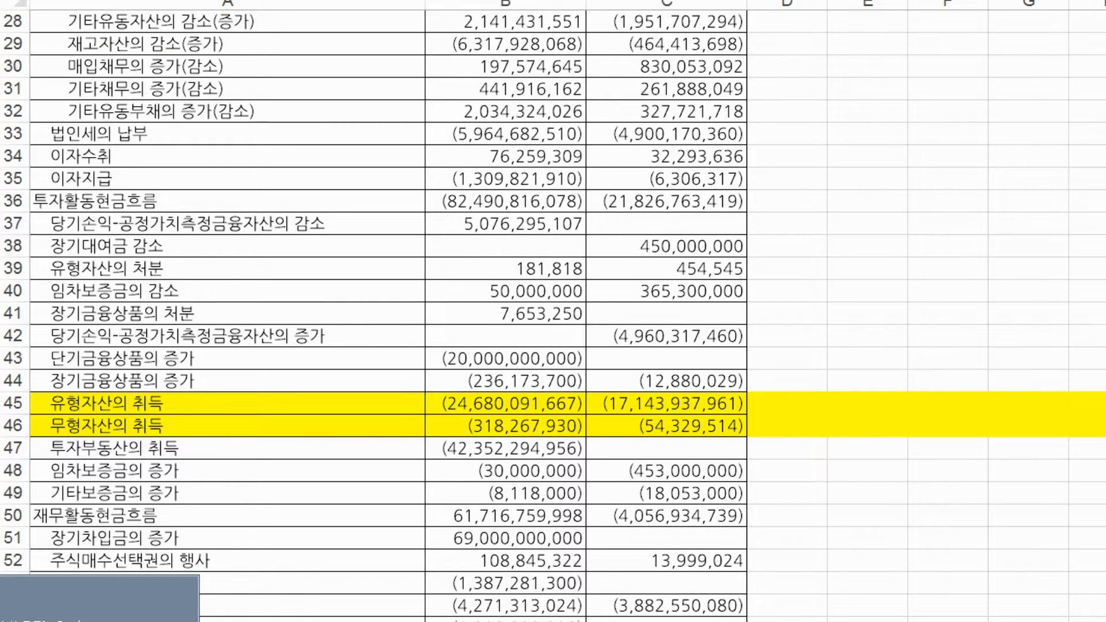
left_click(100, 599)
left_click(522, 458)
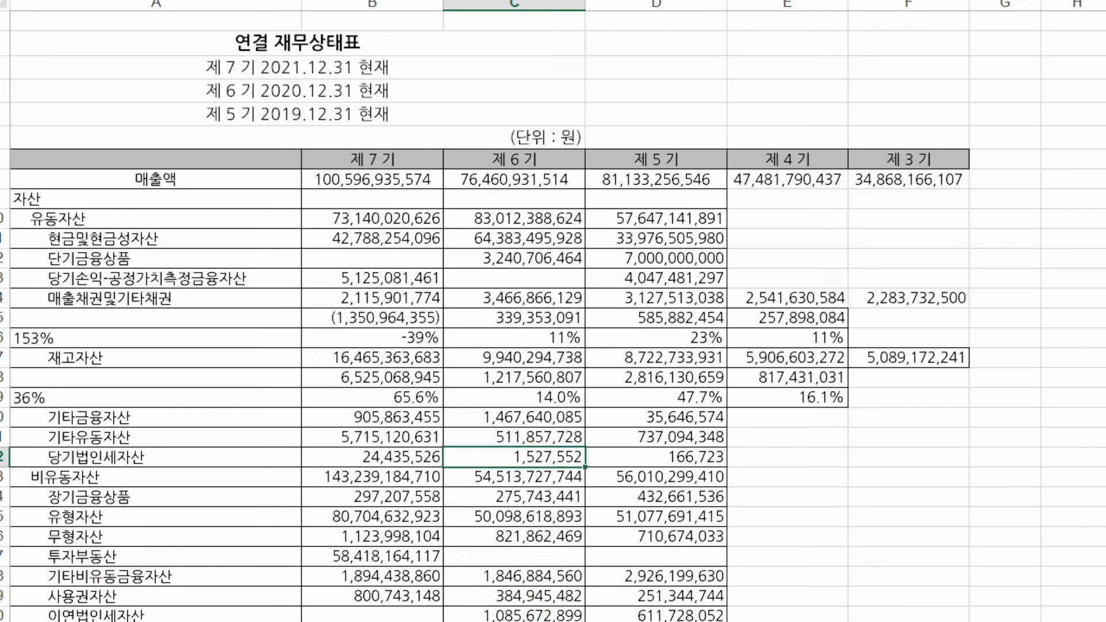
key("alt+Tab")
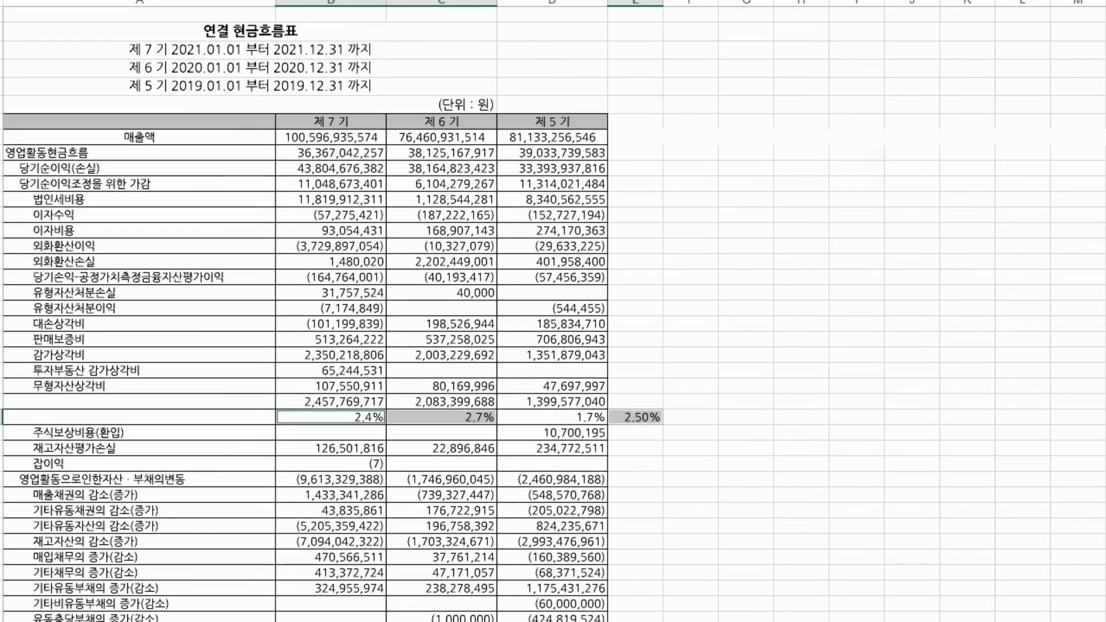
left_click(423, 281)
scroll(215, 212, "down", 6)
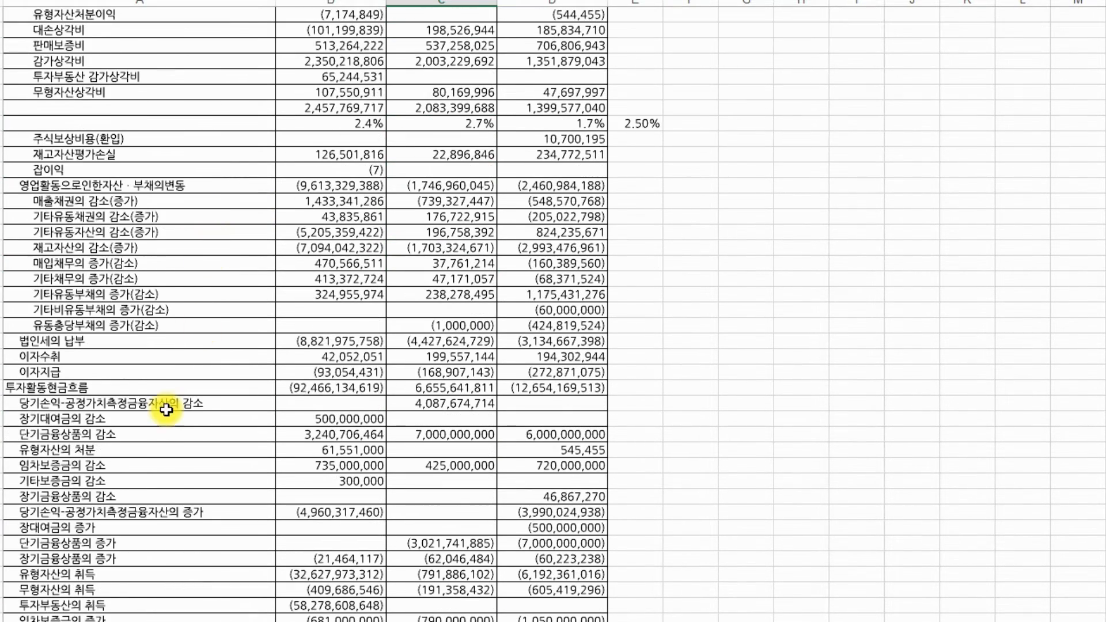
scroll(230, 425, "down", 2)
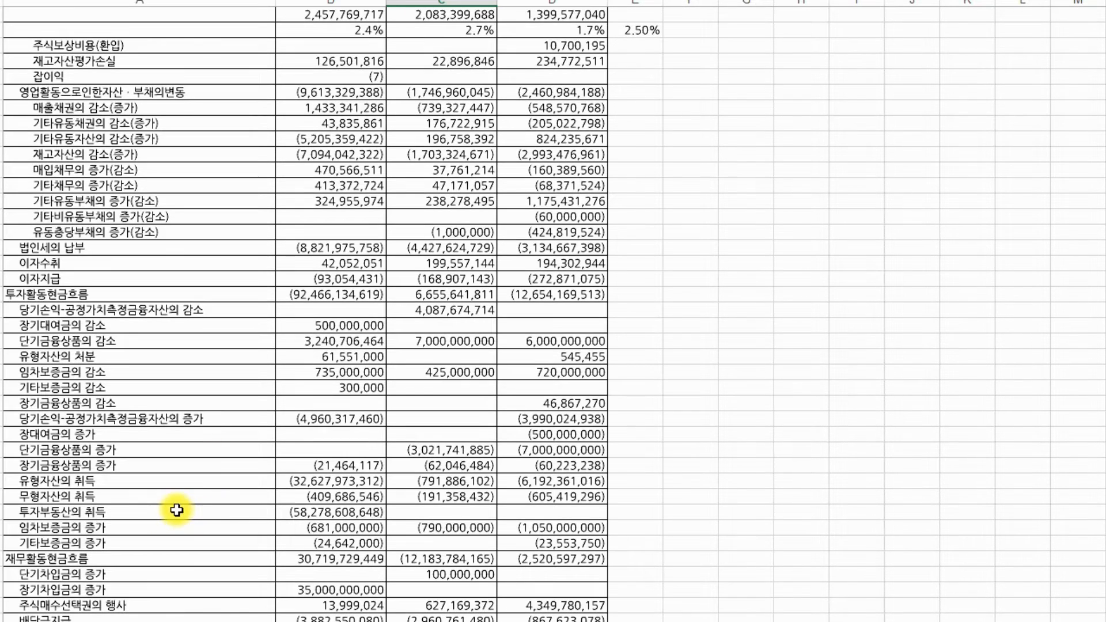
left_click_drag(317, 482, 348, 497)
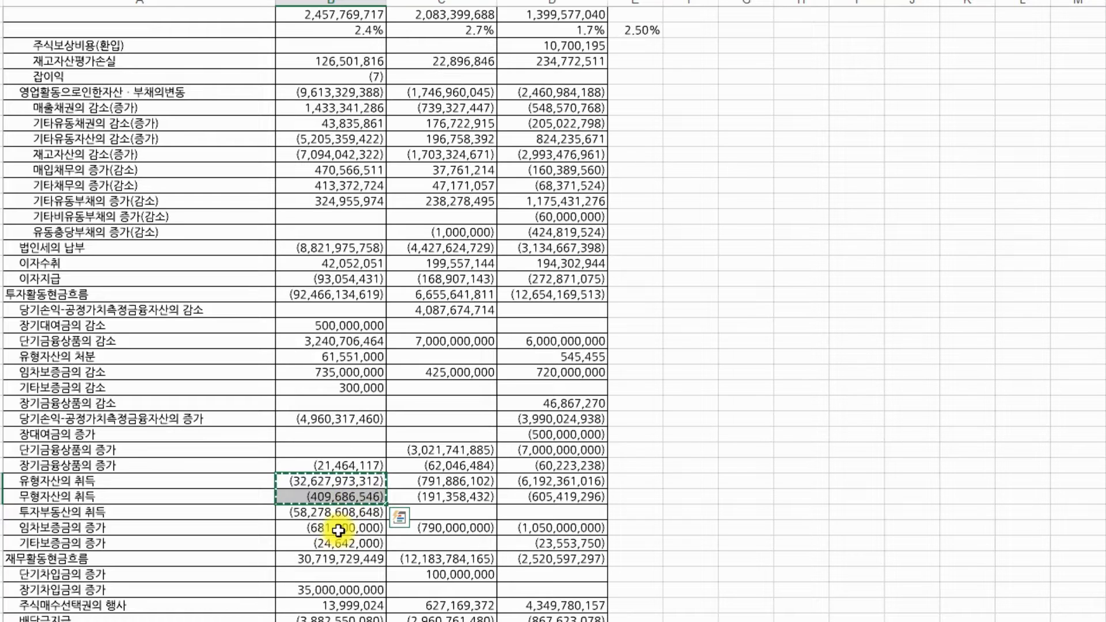
key("ctrl+c")
Paste the copied annual figures into E45:E46 of the half-year cash flow statement, keep the yellow row fill, and fit column E to its contents
key("alt+Tab")
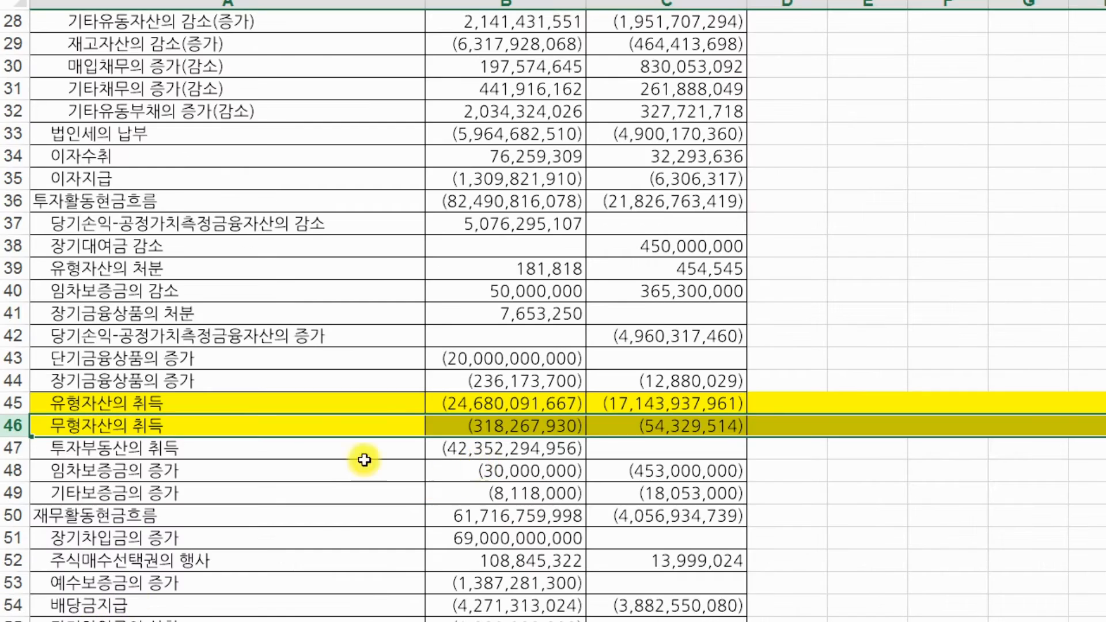
left_click(882, 395)
key("ctrl+v")
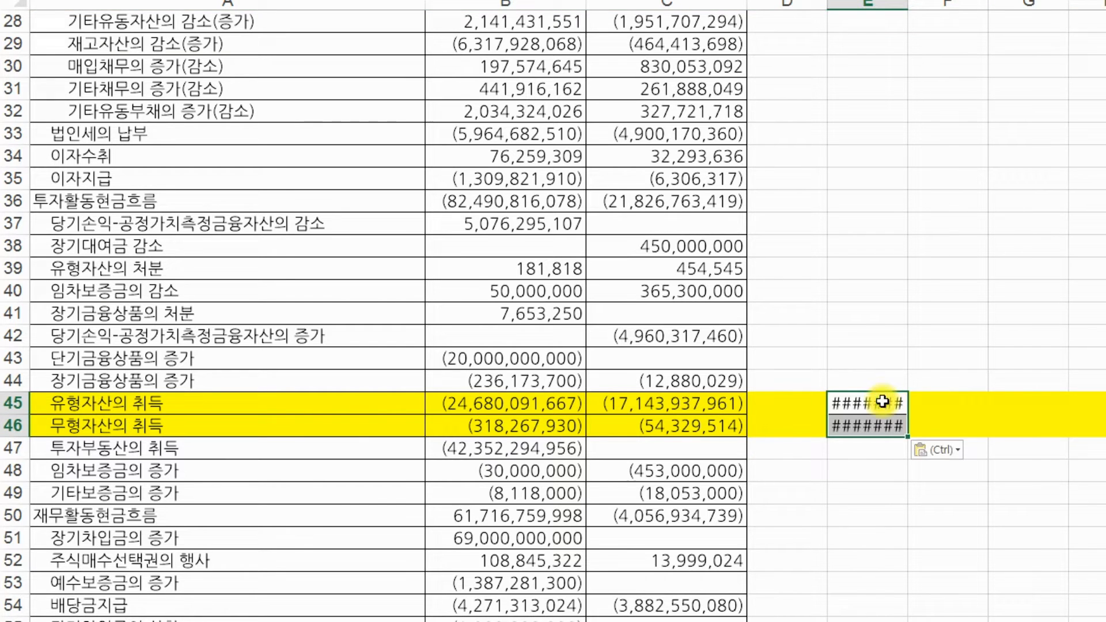
left_click(934, 452)
left_click(959, 563)
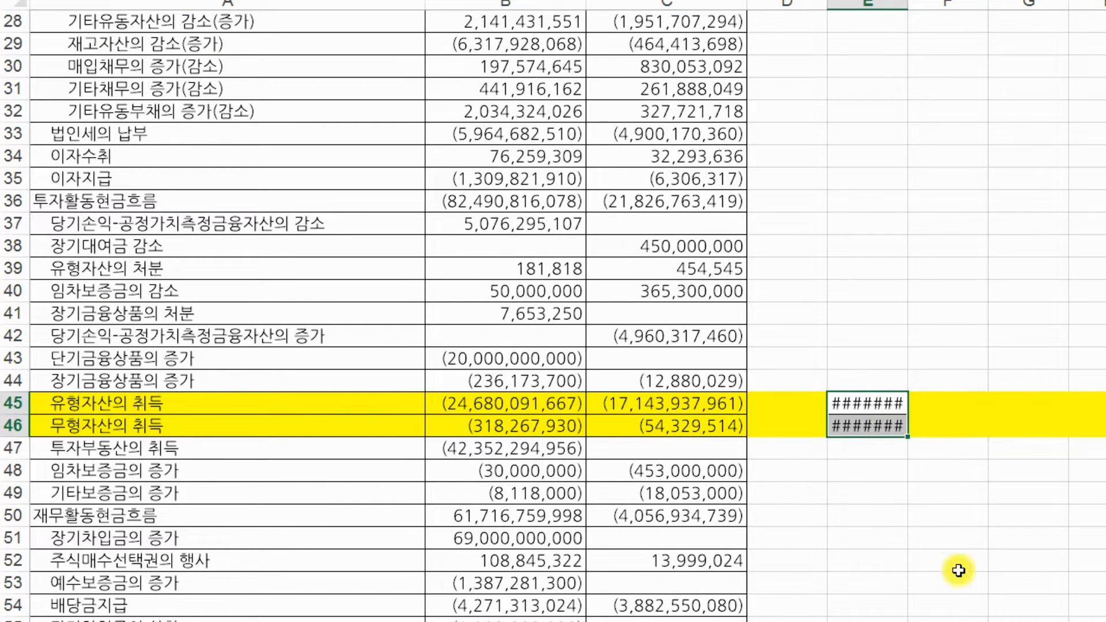
double_click(910, 7)
left_click(1051, 396)
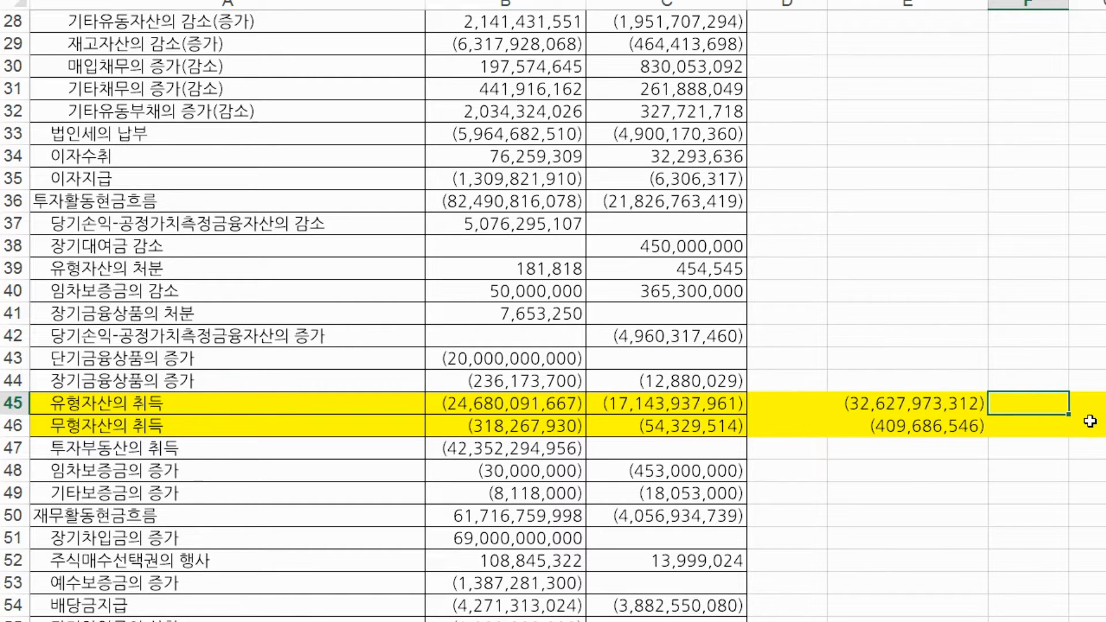
type("=")
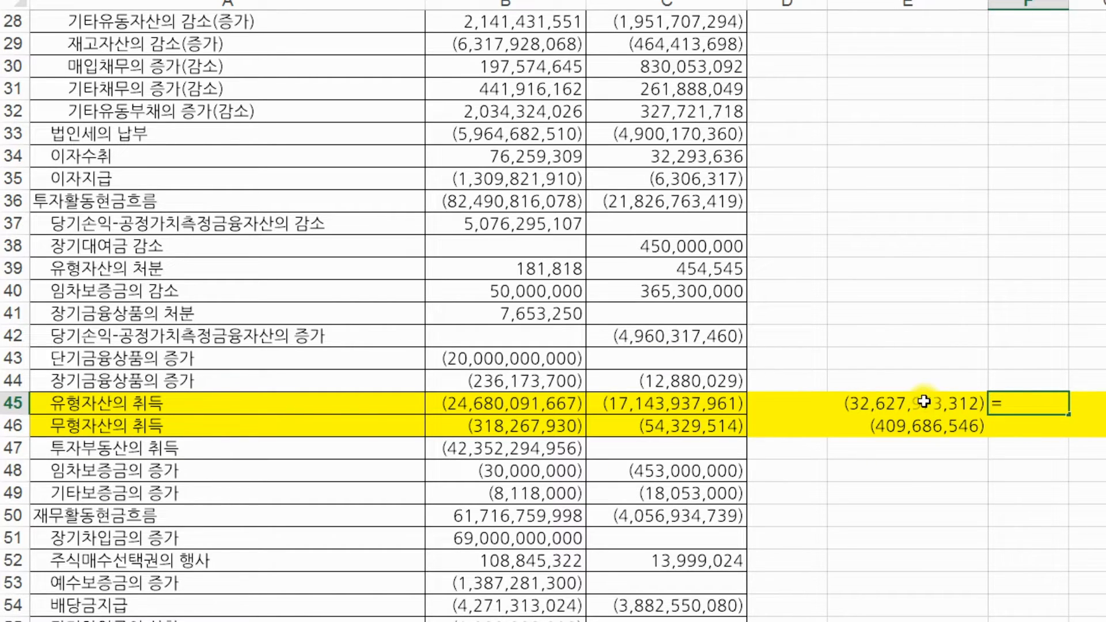
left_click(924, 402)
type("-")
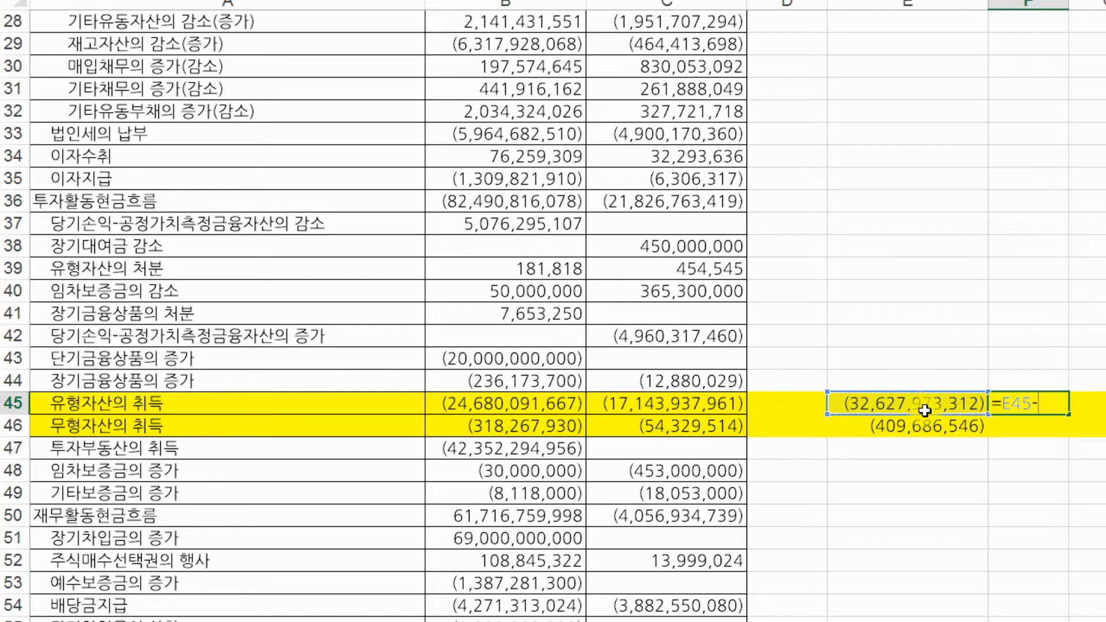
key("Escape")
left_click(1018, 330)
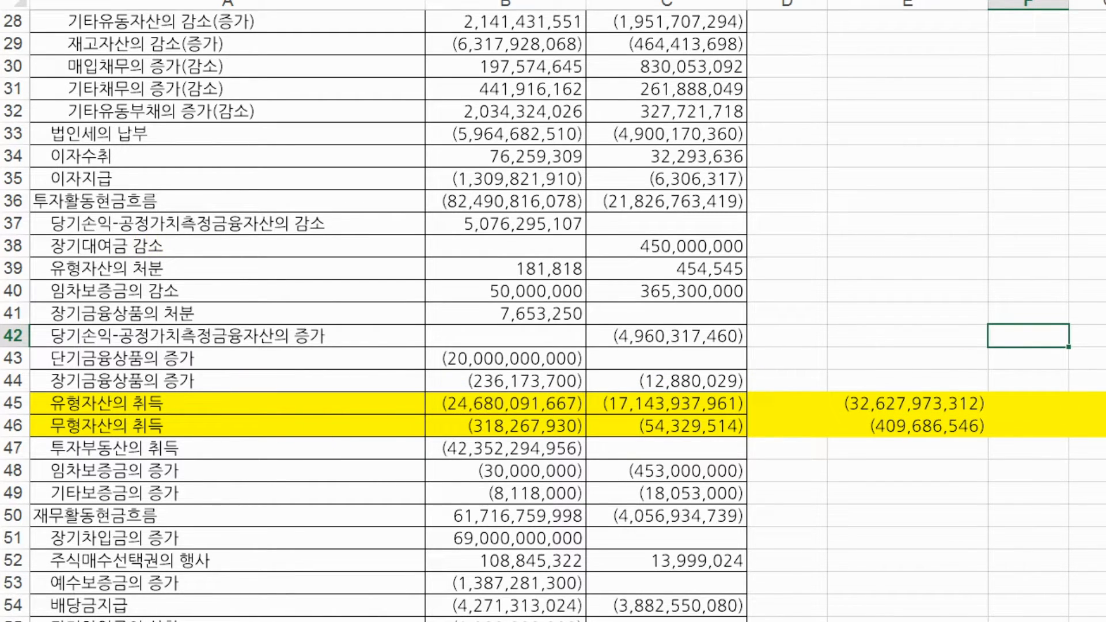
Make the 제 8 기 반기 figures of 유형자산의 취득 and 무형자산의 취득 positive in B45 and B46
left_click(445, 412)
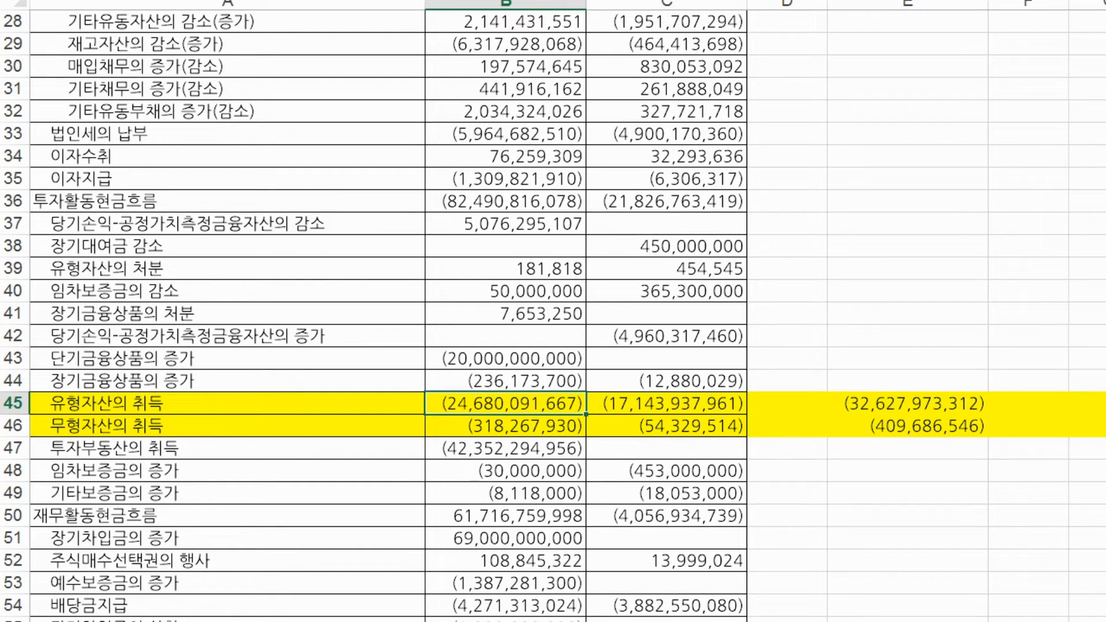
key("F2")
key("Home")
key("Delete")
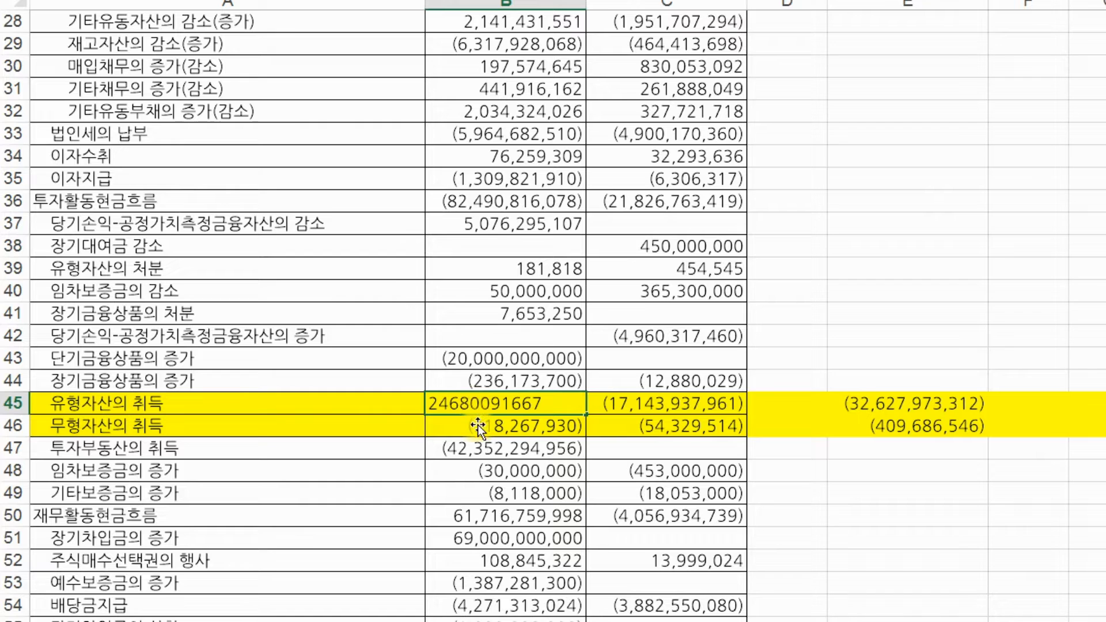
left_click(479, 427)
key("F2")
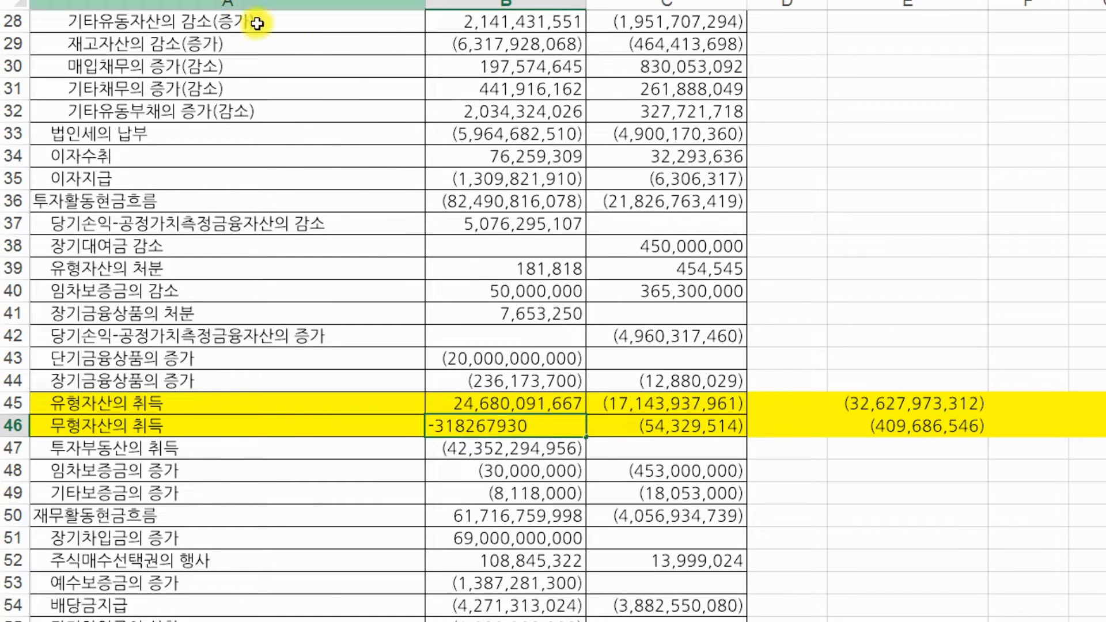
key("Home")
key("Delete")
Make the 제 7 기 반기 figures of 유형자산의 취득 and 무형자산의 취득 positive in C45 and C46
left_click(654, 403)
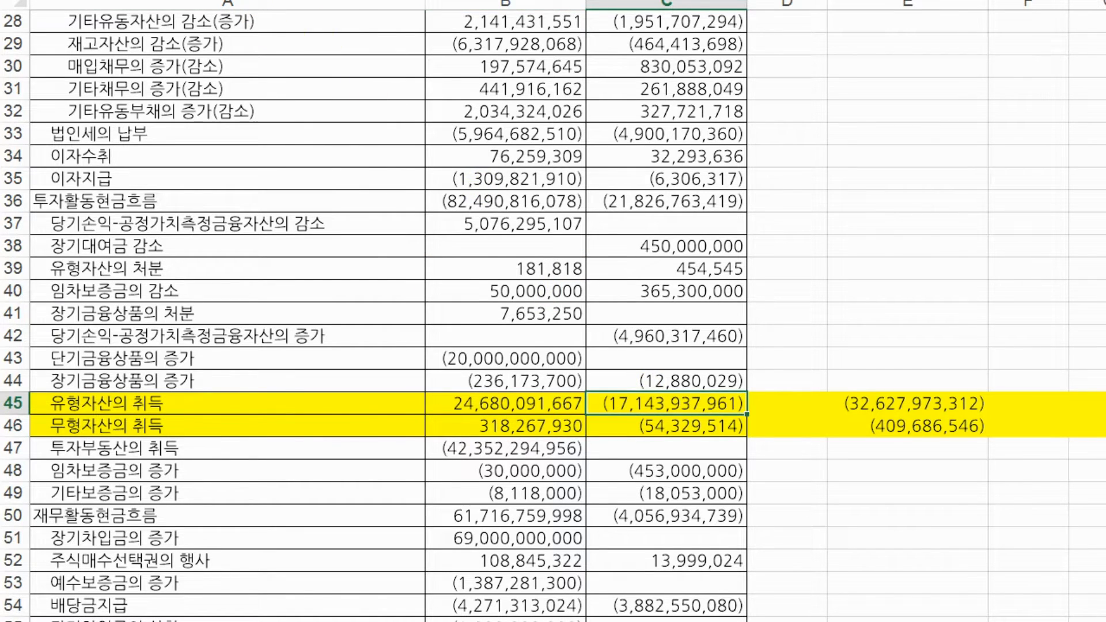
key("F2")
key("Home")
key("Delete")
left_click(680, 427)
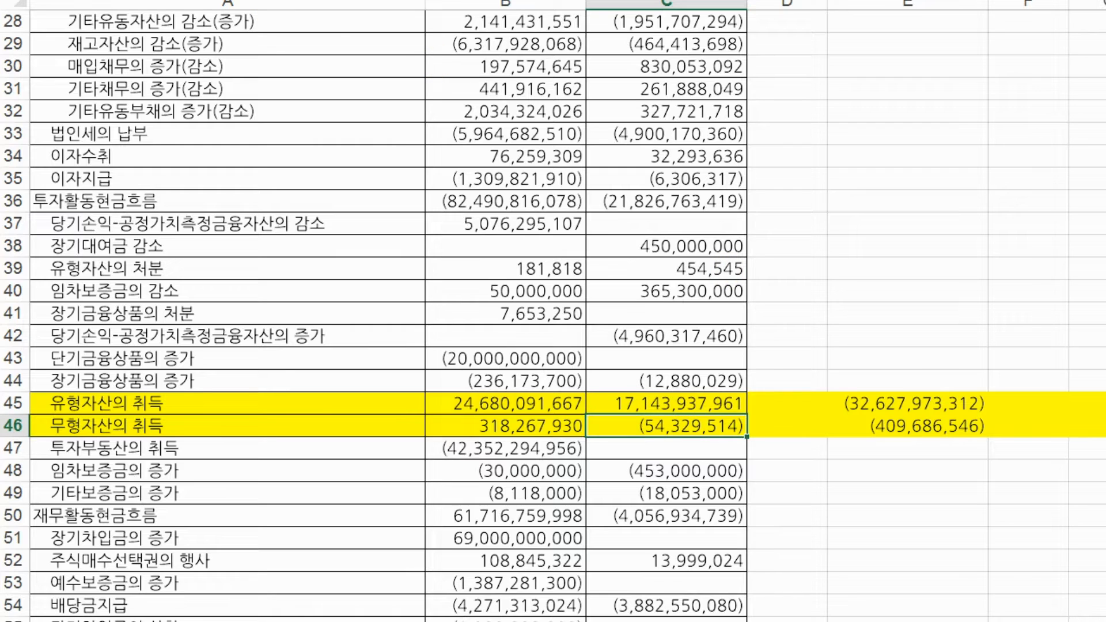
key("F2")
key("Home")
key("Delete")
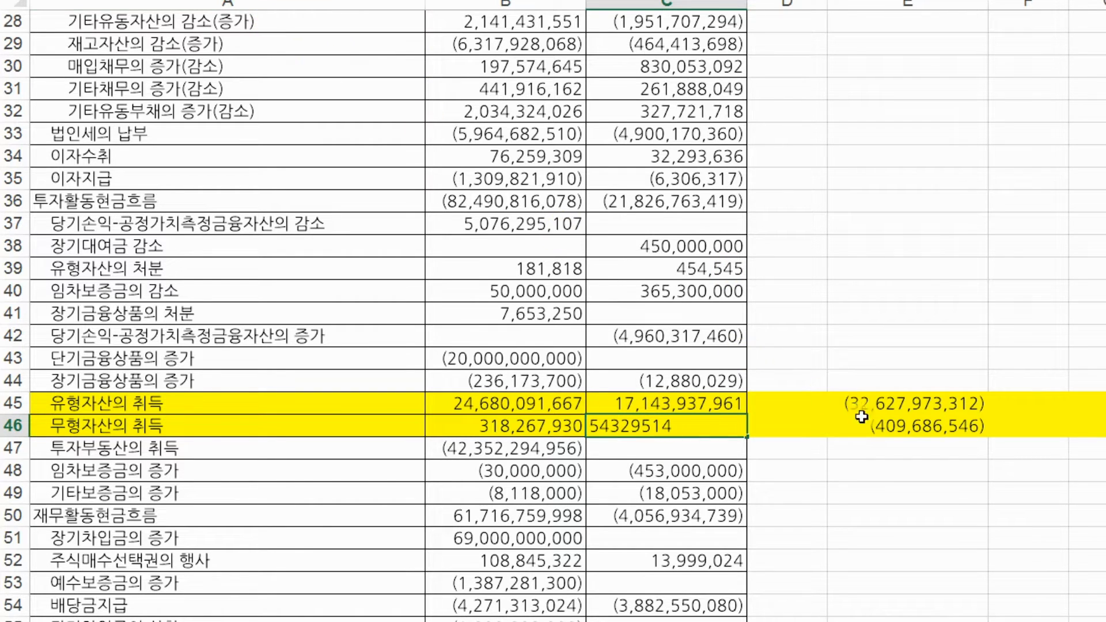
Make the 제 7 기 annual figures of 유형자산의 취득 and 무형자산의 취득 positive in E45 and E46
left_click(893, 405)
key("F2")
key("Home")
key("Delete")
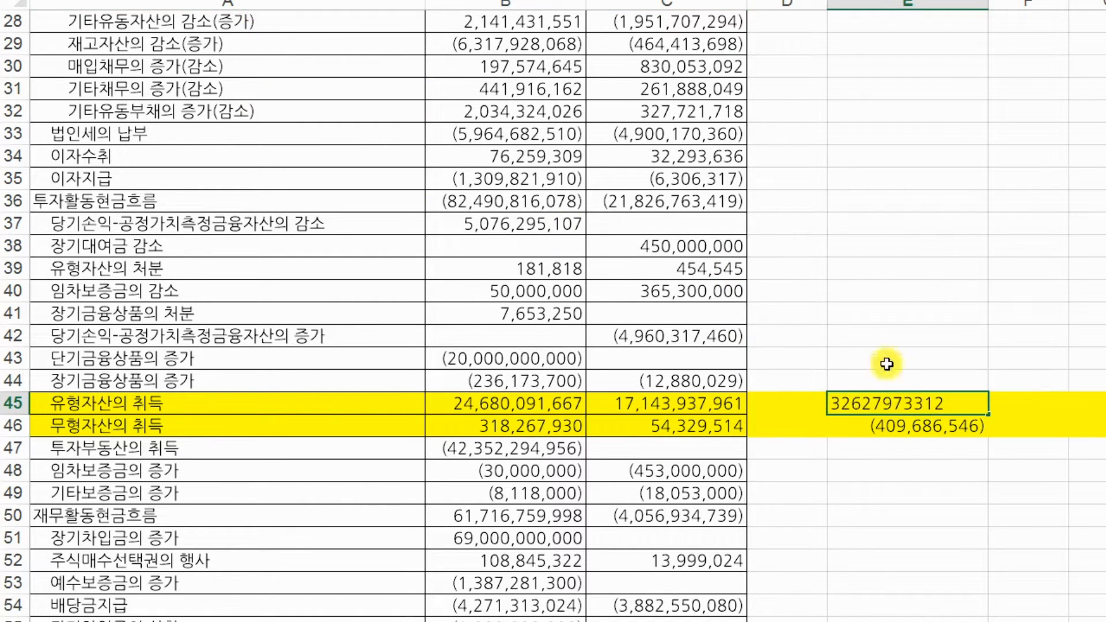
left_click(951, 425)
key("F2")
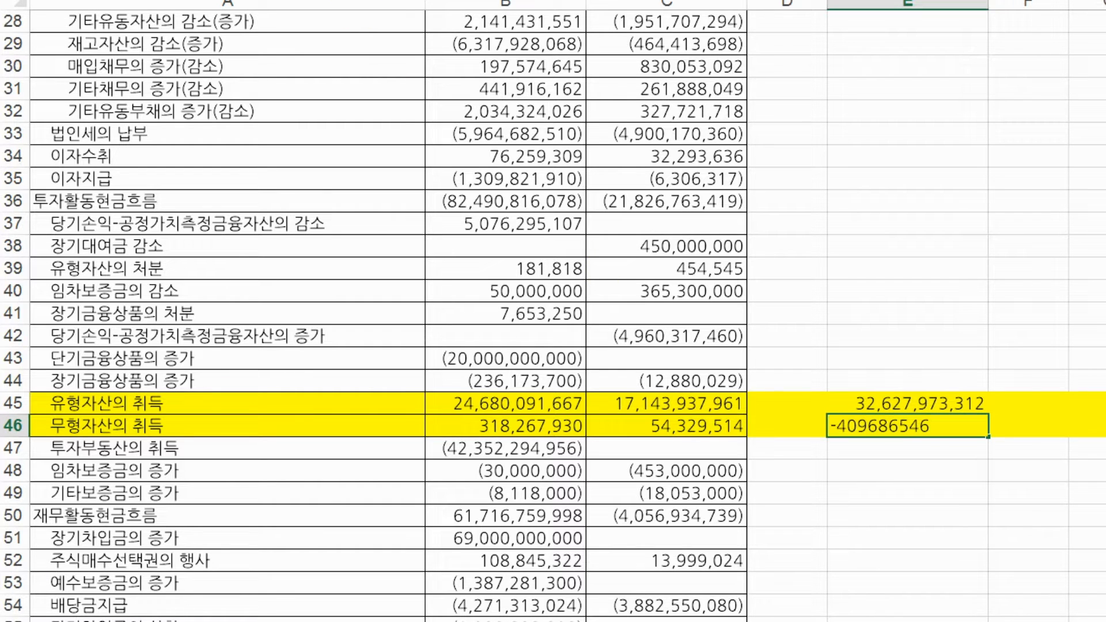
key("Home")
key("Delete")
left_click(854, 285)
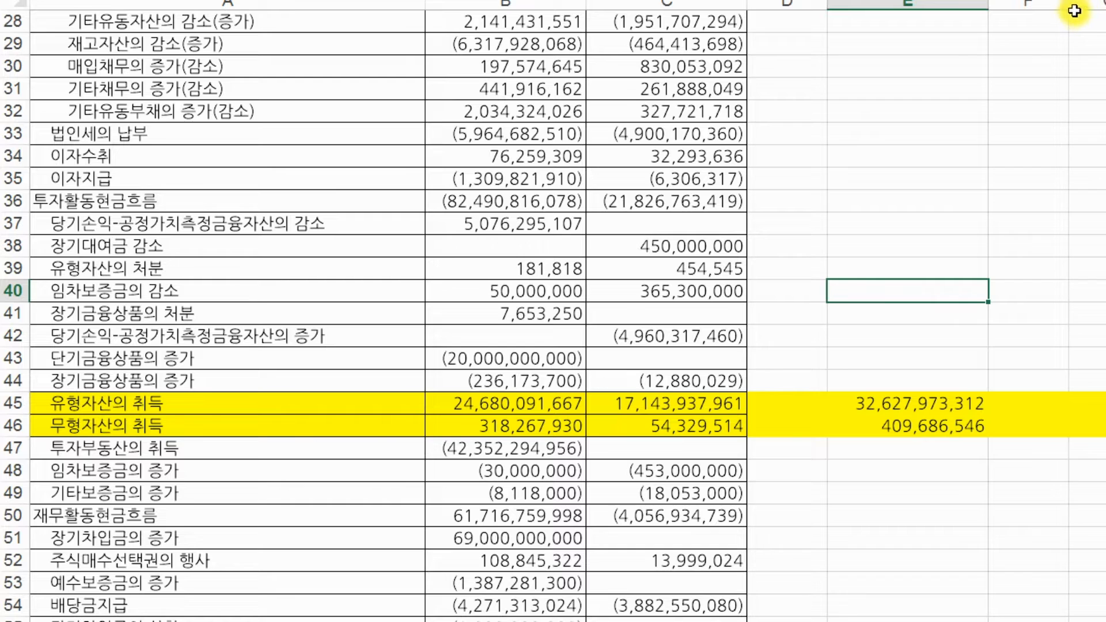
Widen column F and subtract the 제 7 기 반기 figure from the annual one in F45 with =E45-C45
left_click_drag(1071, 6, 1105, 6)
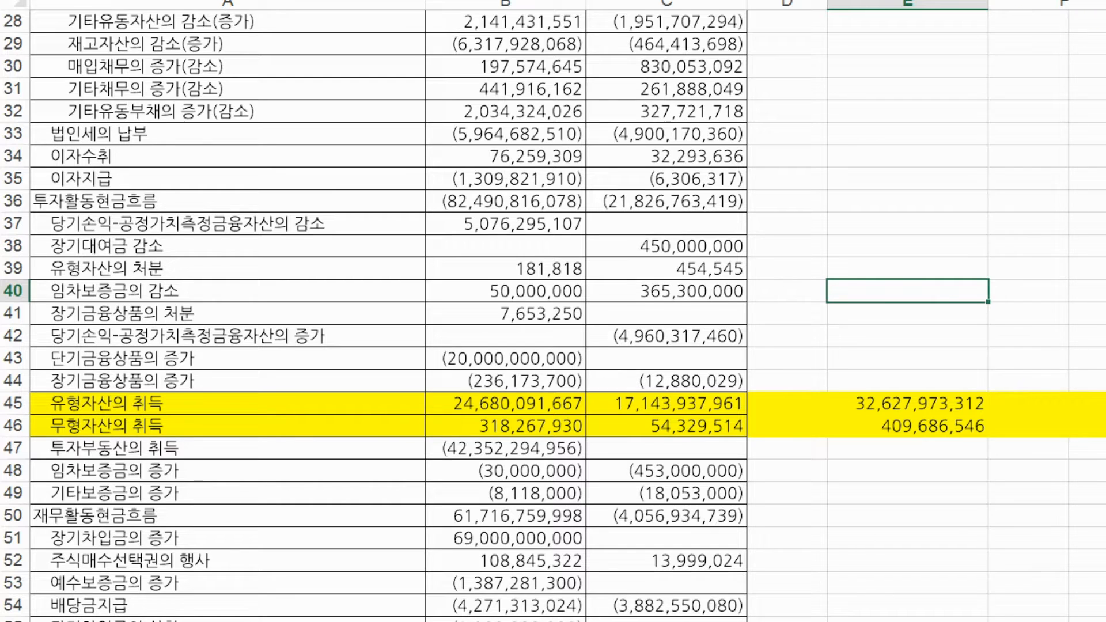
left_click(1045, 407)
type("=")
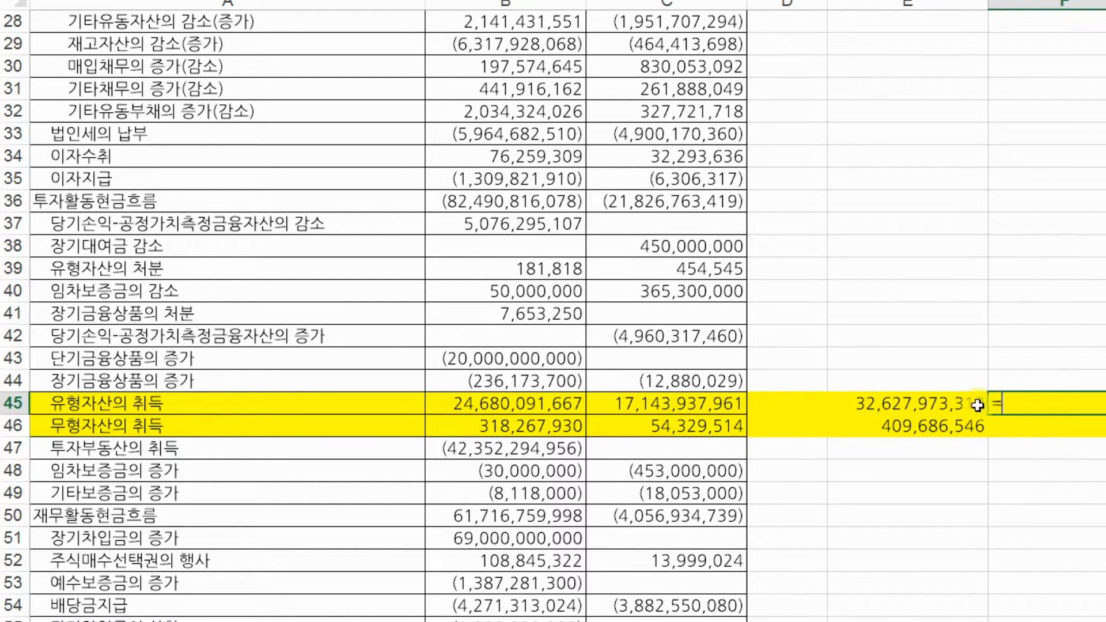
left_click(978, 405)
type("-")
left_click(694, 413)
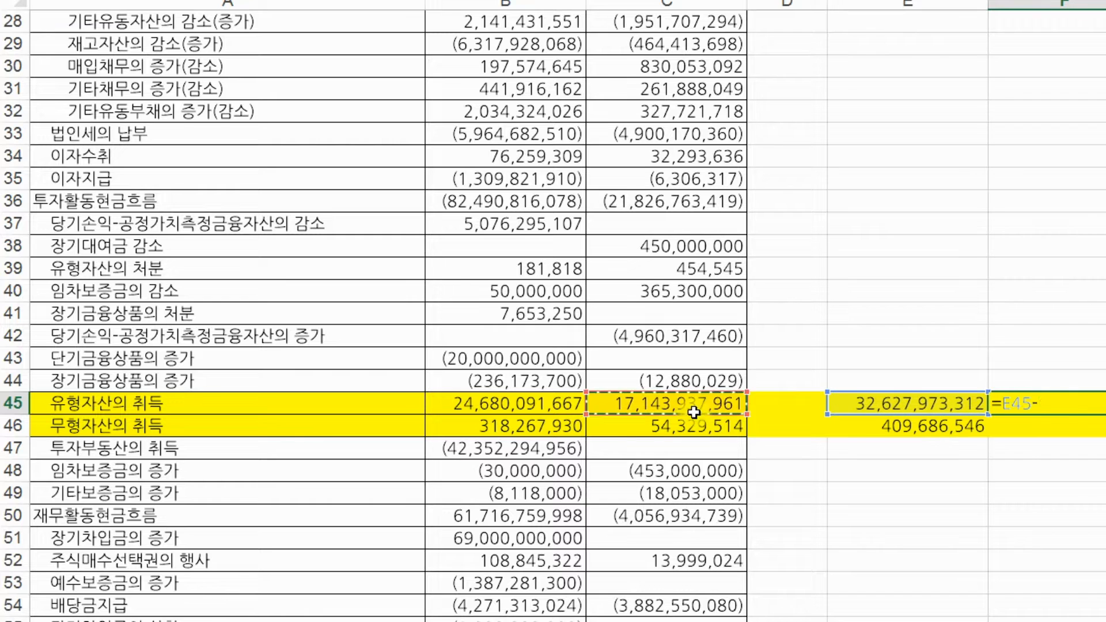
key("Return")
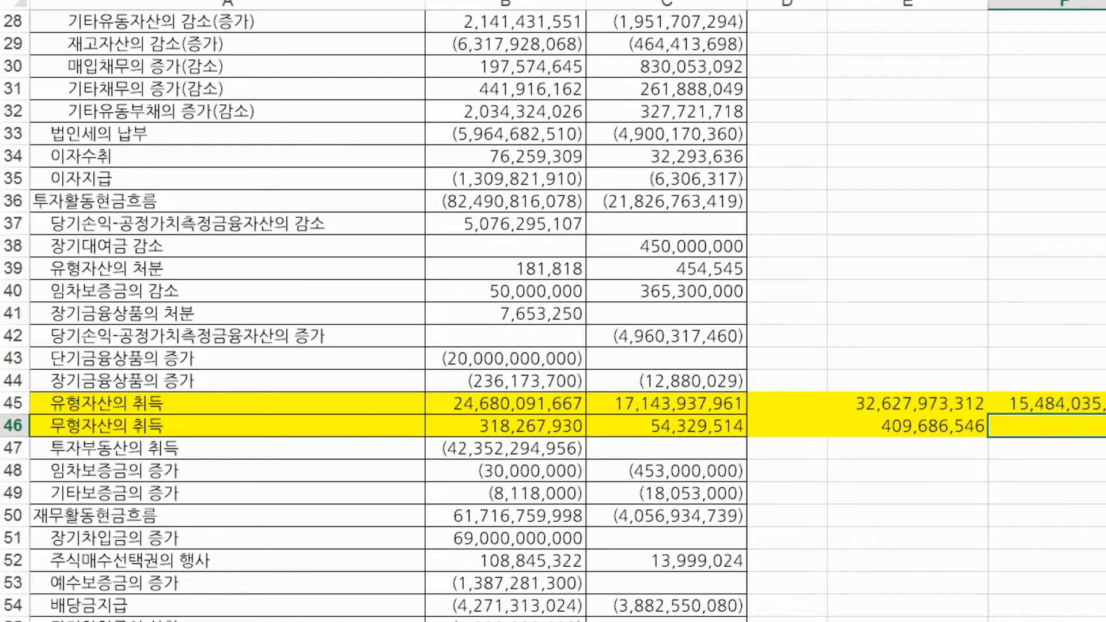
Compute the trailing-twelve-month 유형자산의 취득 in G45 with =F45+B45, and fill the formulas of F45:G45 down to row 46
left_click(1105, 405)
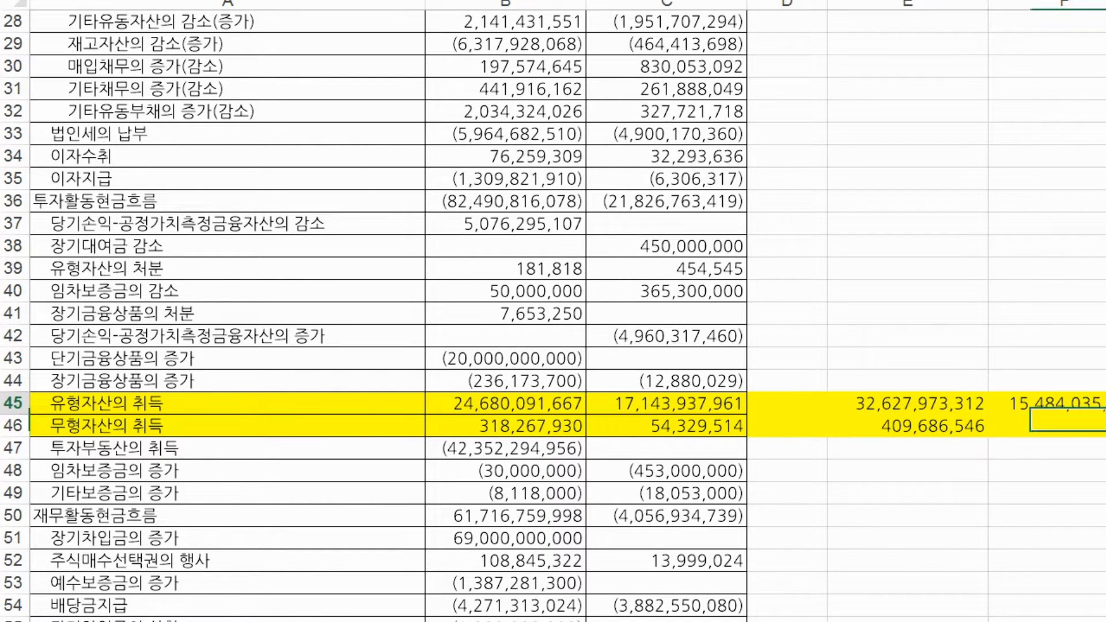
left_click(1080, 406)
key("ctrl+c")
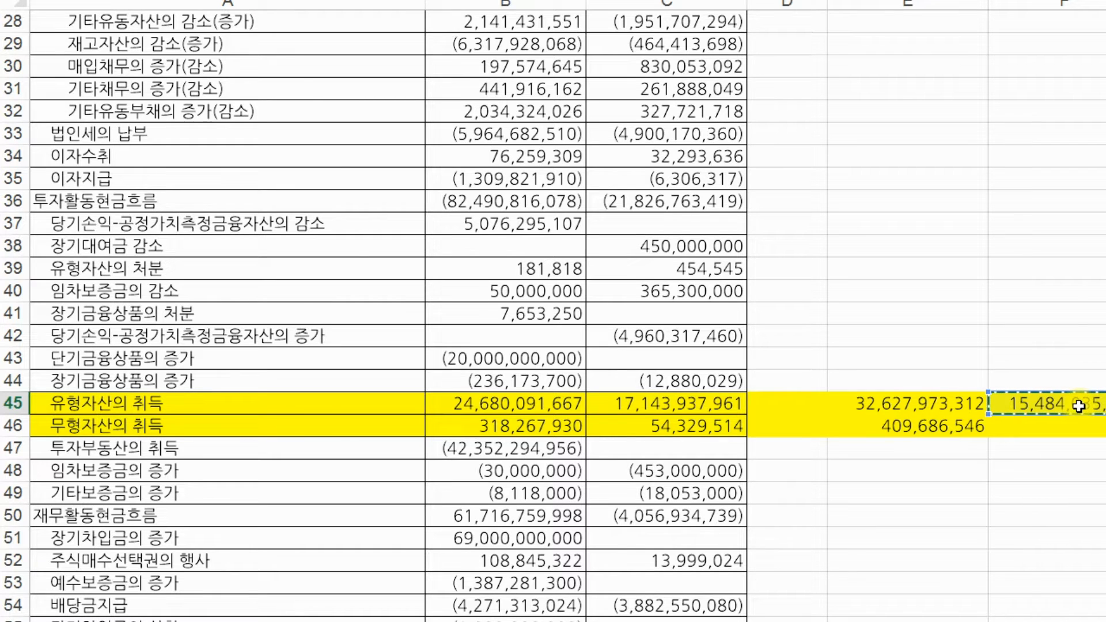
left_click(528, 404)
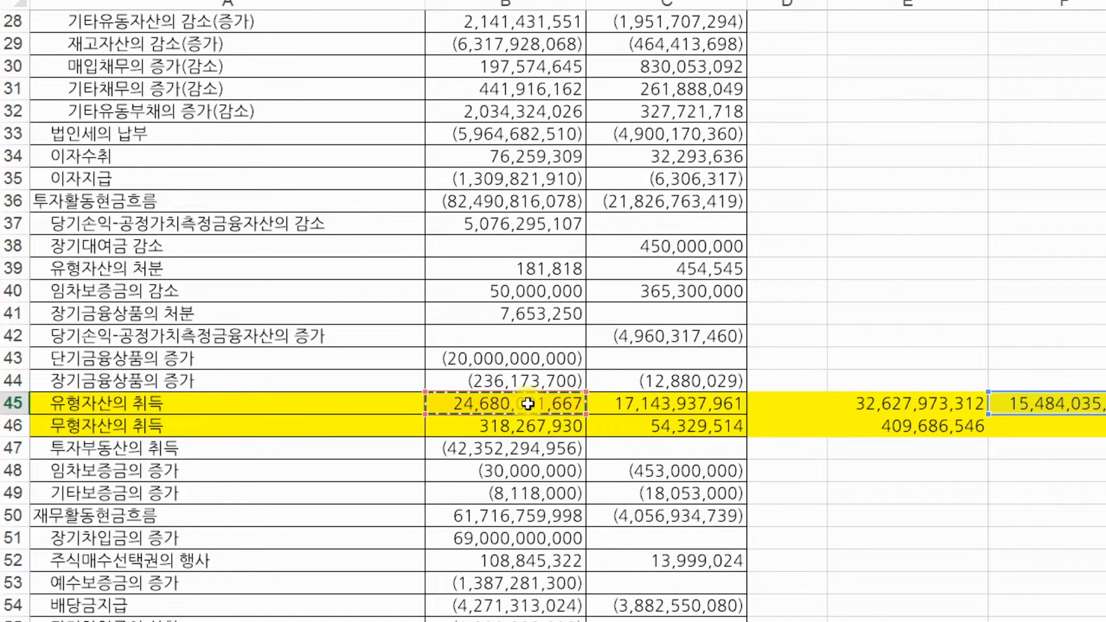
key("Return")
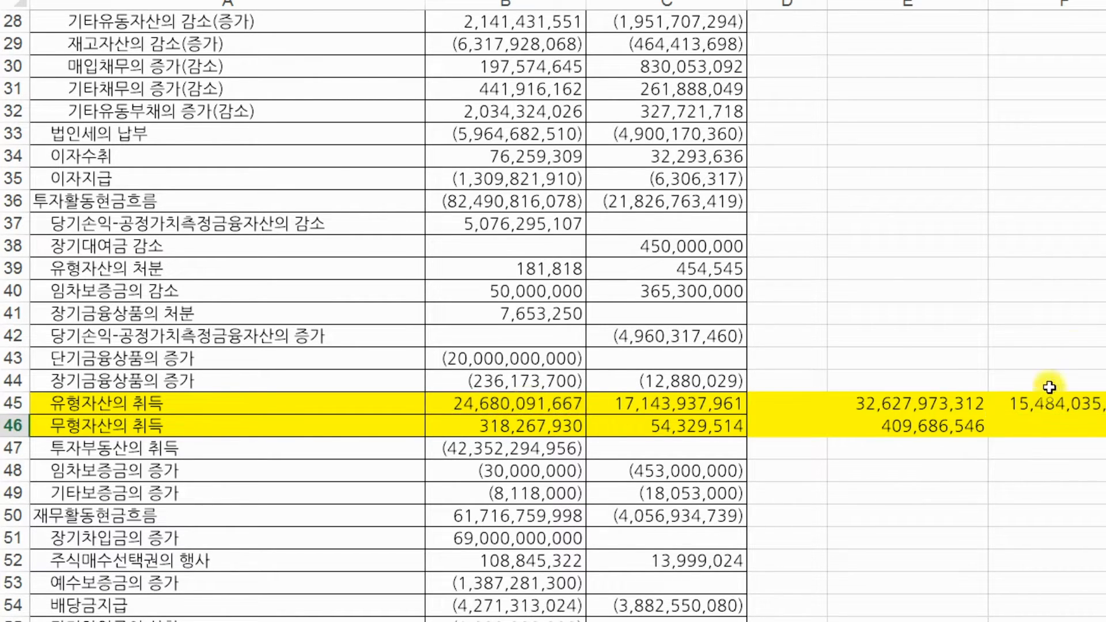
left_click(1099, 407)
left_click_drag(1105, 415, 1105, 429)
left_click(1105, 493)
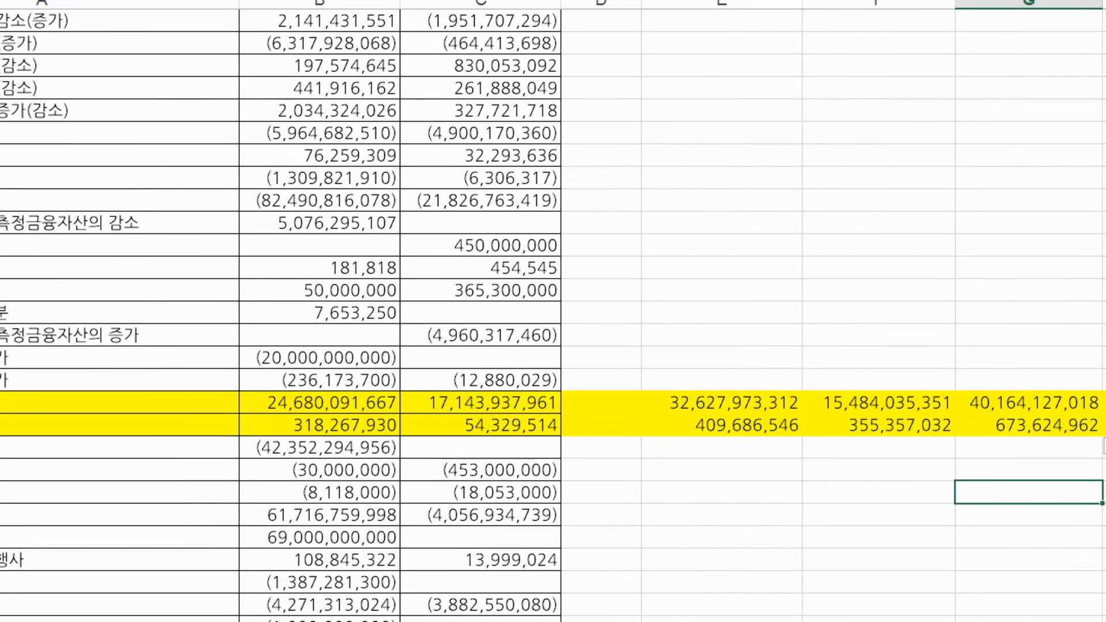
Check the formulas in F45, G45 and G46 against the half-year and annual acquisition figures they reference
left_click(1058, 410)
type("=F45+B45")
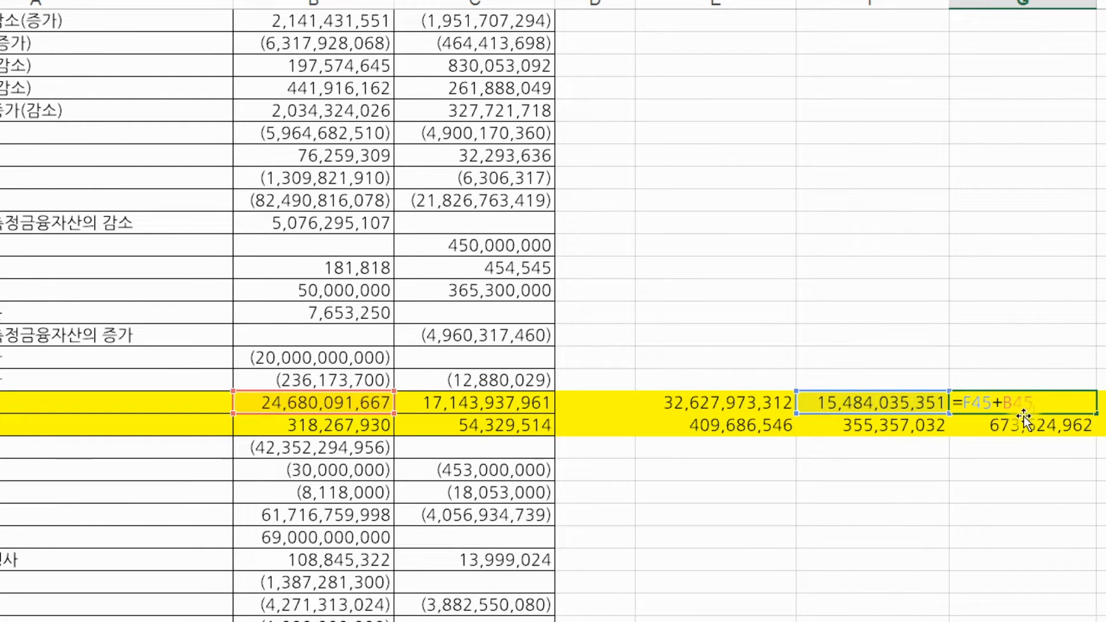
left_click(890, 306)
left_click(724, 394)
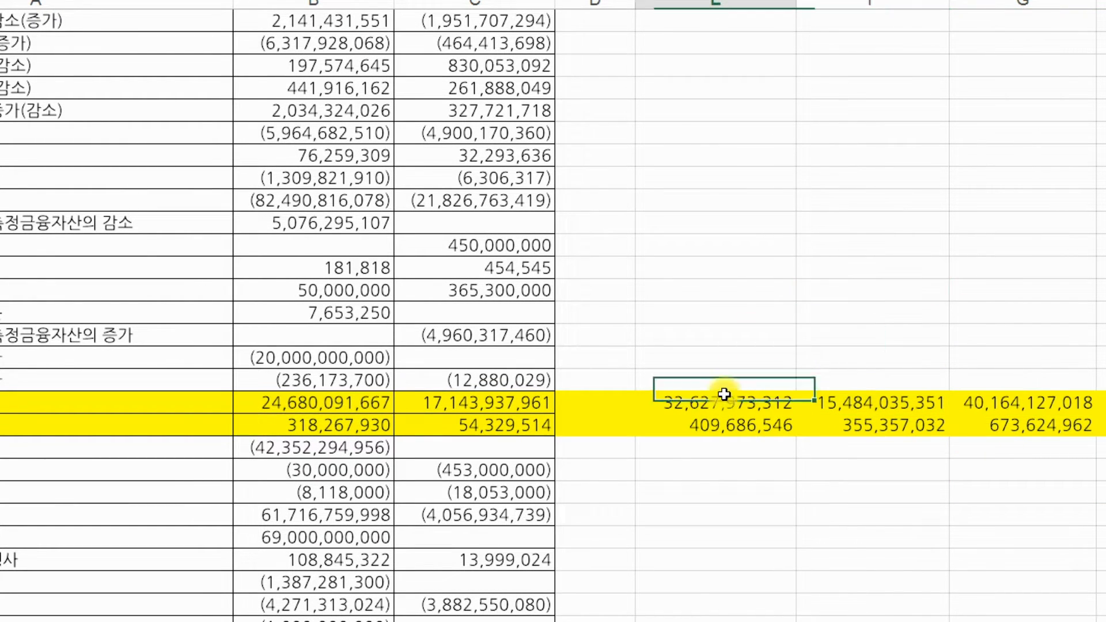
left_click(512, 405)
double_click(841, 411)
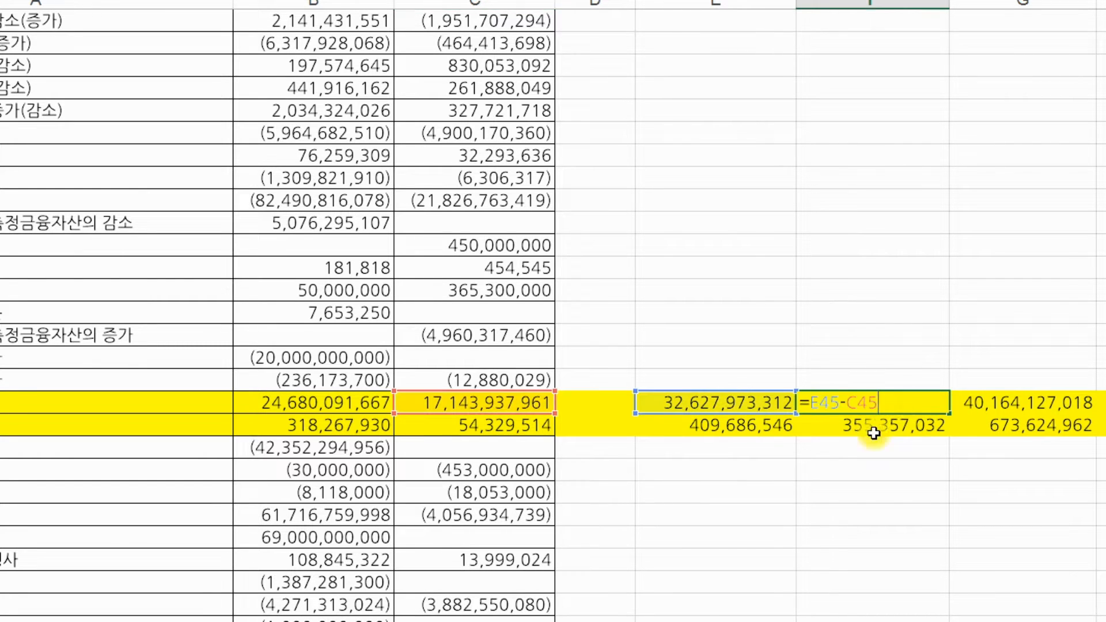
key("Return")
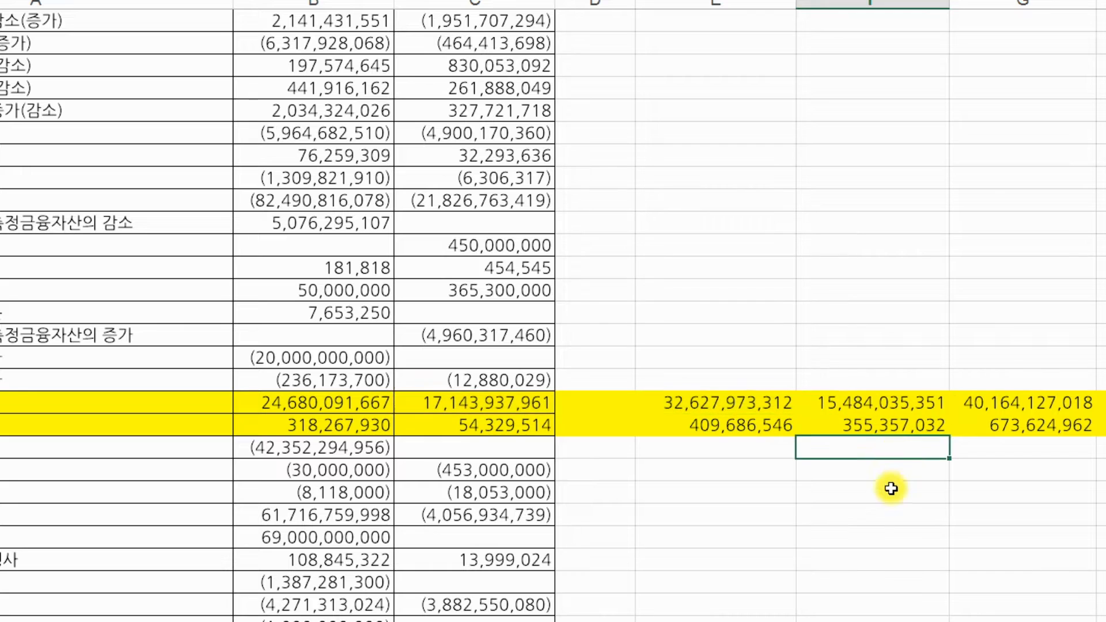
left_click(891, 403)
left_click(340, 402)
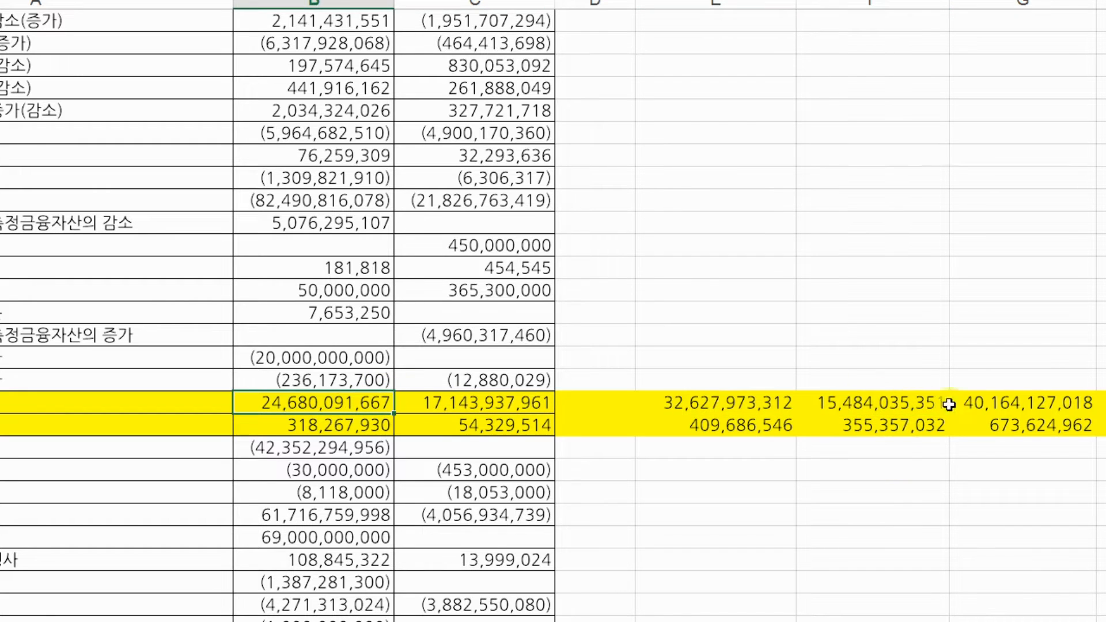
double_click(1049, 407)
key("Return")
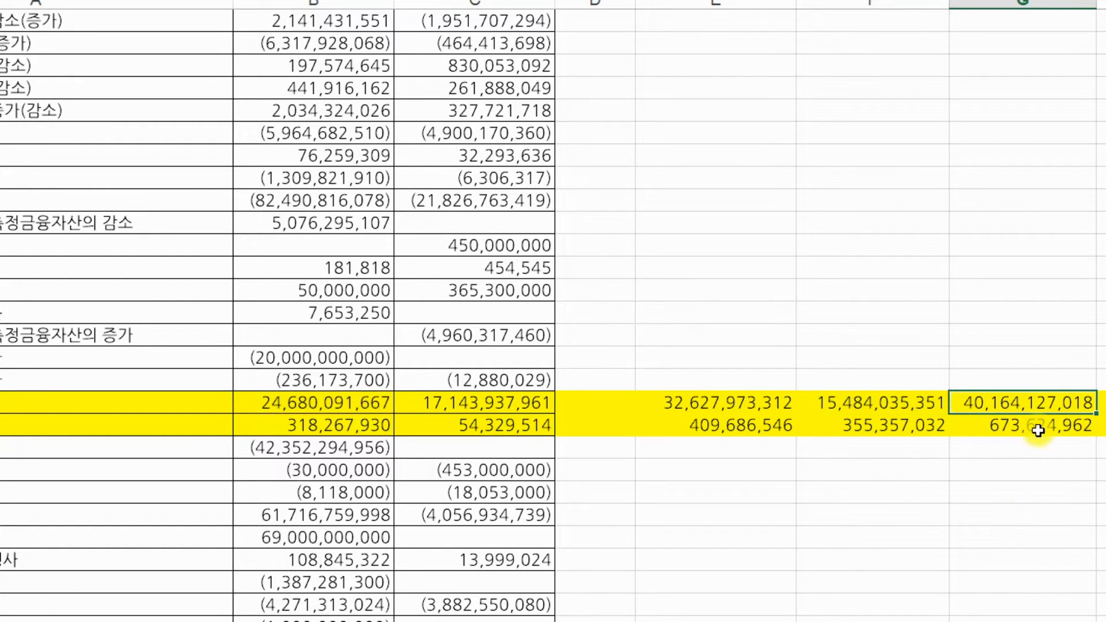
double_click(1039, 425)
key("Escape")
left_click(1026, 488)
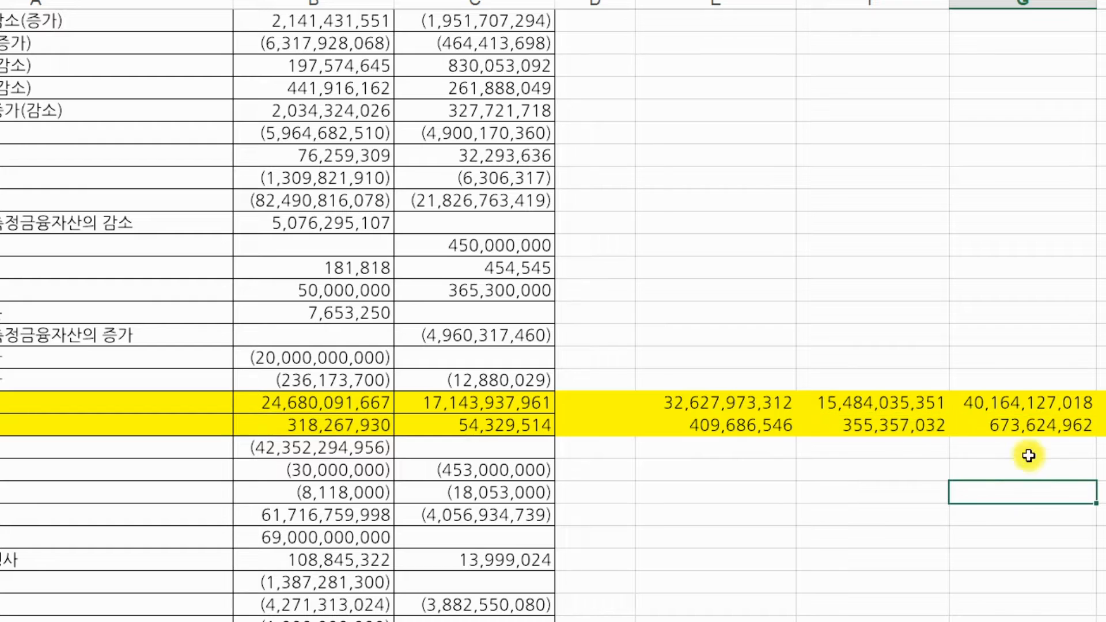
left_click(1044, 407)
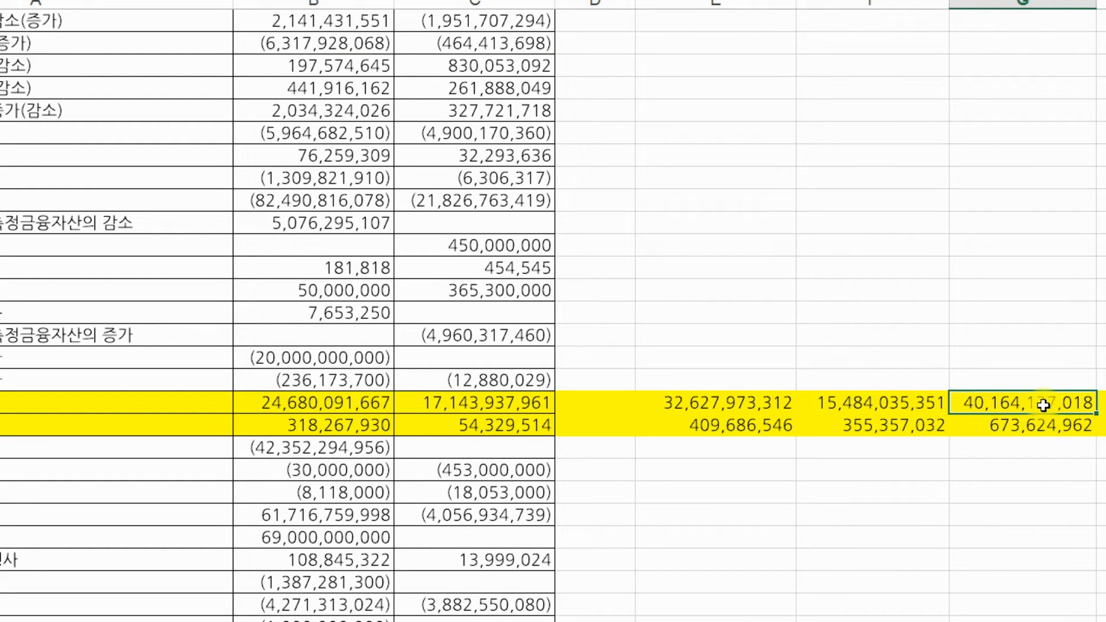
Add up the trailing-twelve-month tangible and intangible asset acquisitions in G47 with =G45+G46
left_click(1003, 447)
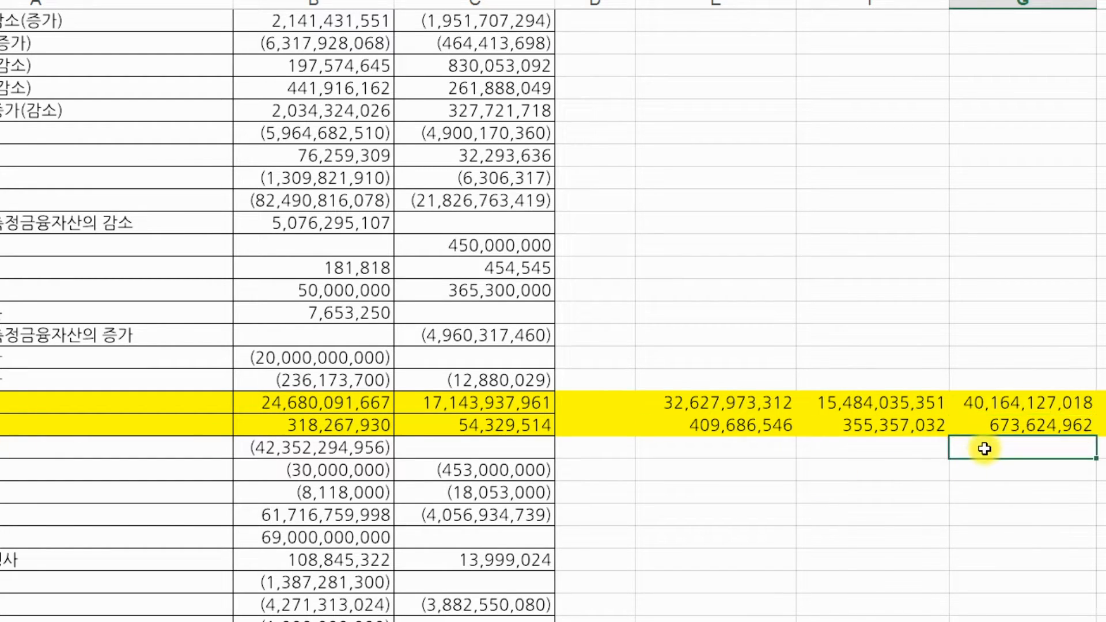
type("=")
left_click(994, 402)
type("+")
left_click(1002, 427)
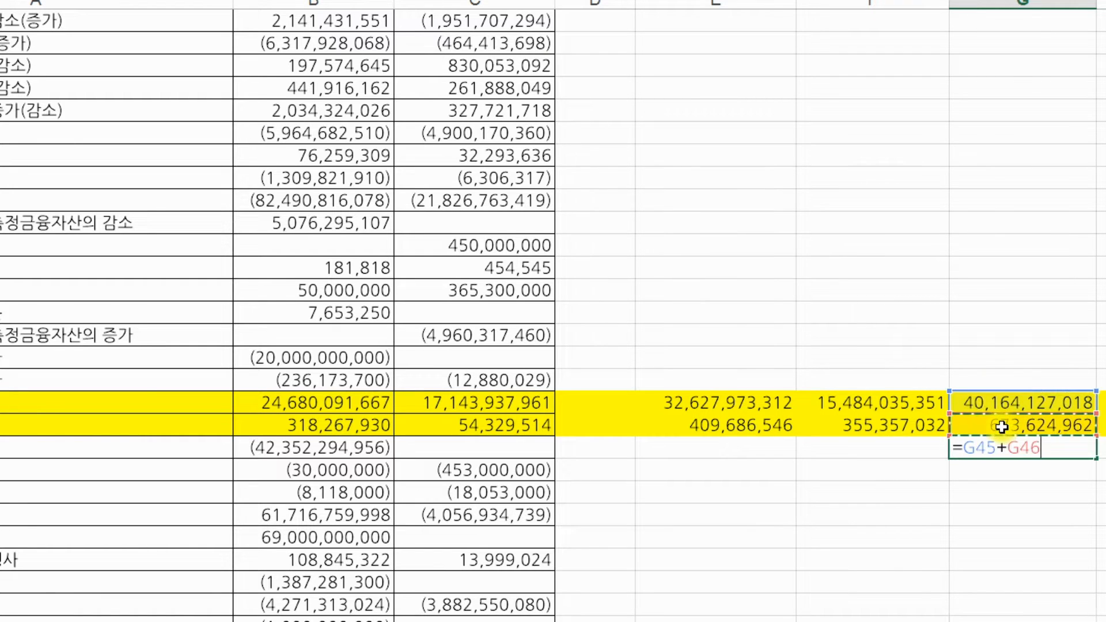
key("Return")
Copy the G47 total into the 2022 CAPEX cell of the DCF table as a value with its number formatting
left_click(1016, 454)
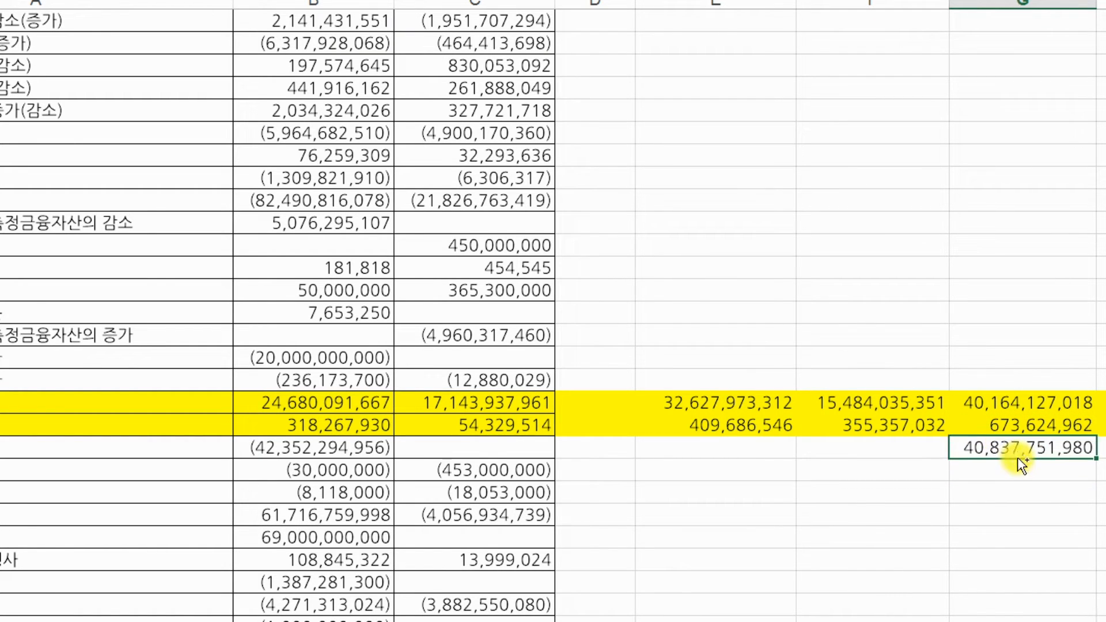
key("ctrl+c")
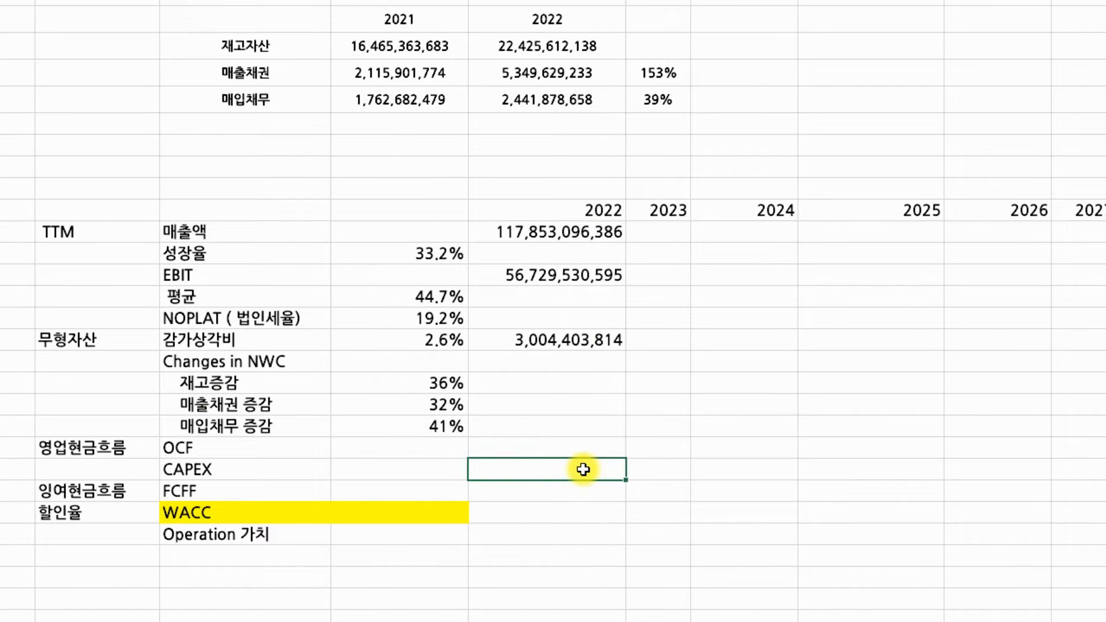
key("ctrl+v")
left_click(656, 491)
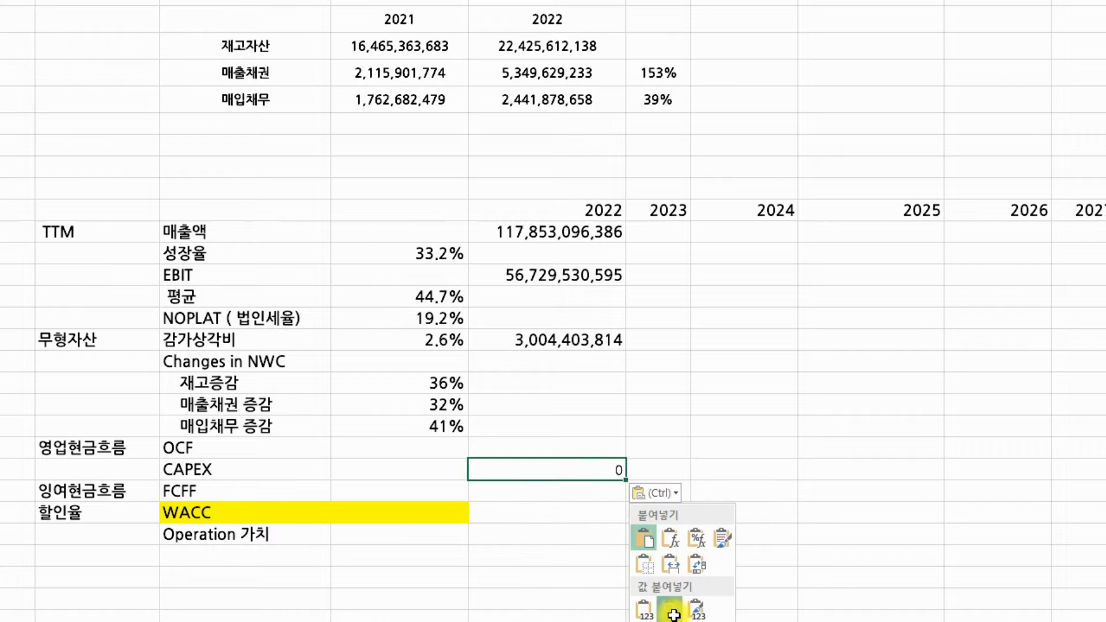
left_click(671, 613)
left_click(710, 424)
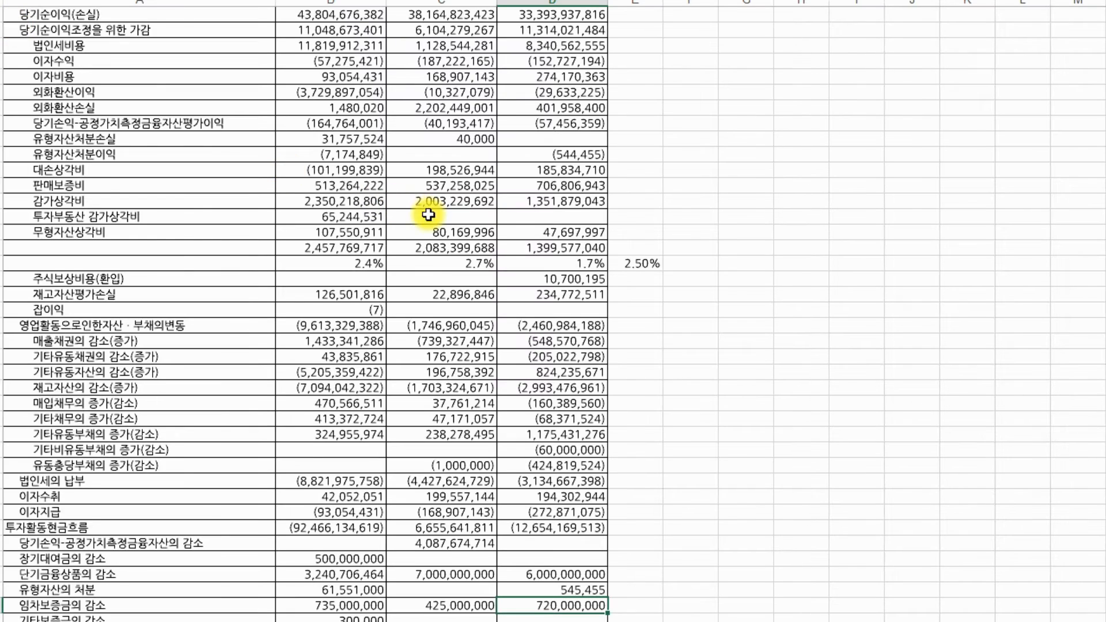
Highlight the 유형자산의 취득 and 무형자산의 취득 rows of the annual consolidated cash flow statement in yellow
scroll(372, 242, "up", 3)
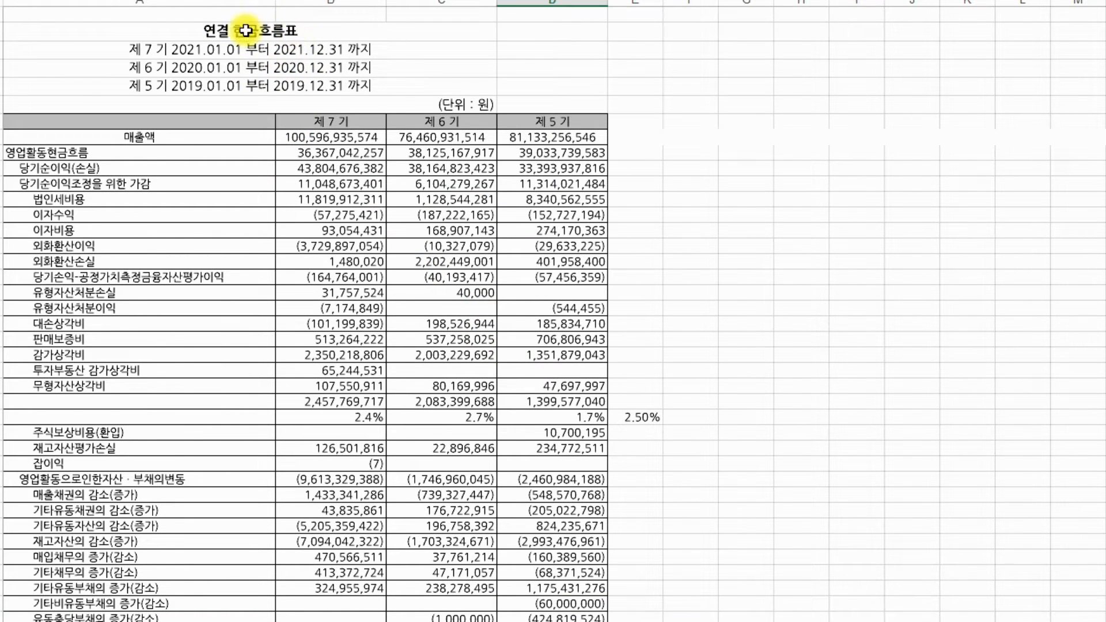
scroll(377, 350, "down", 2)
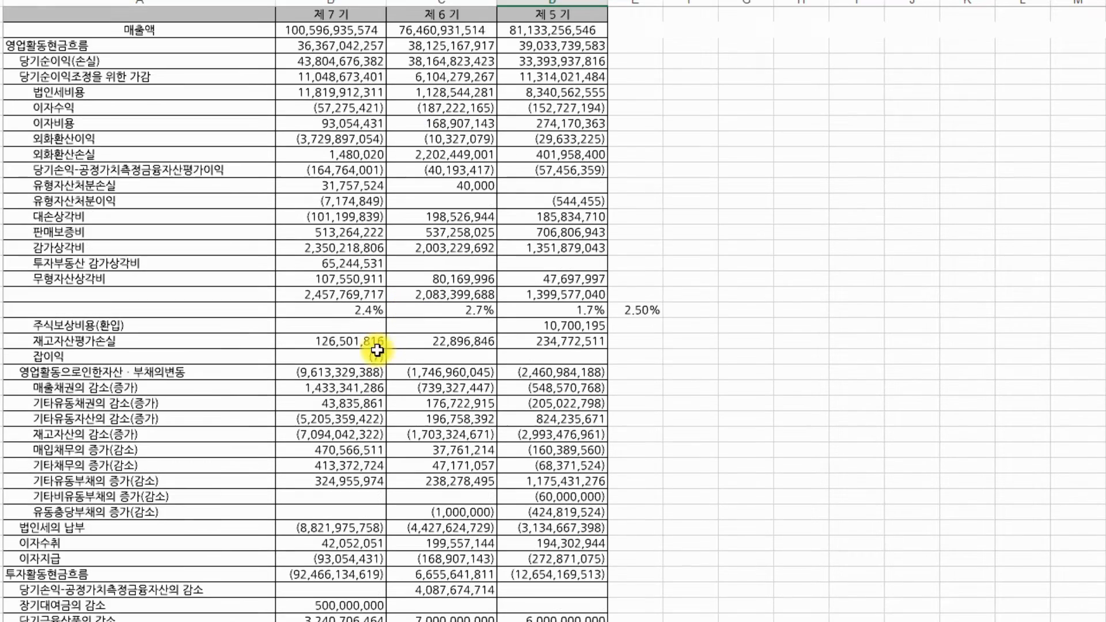
scroll(75, 392, "down", 4)
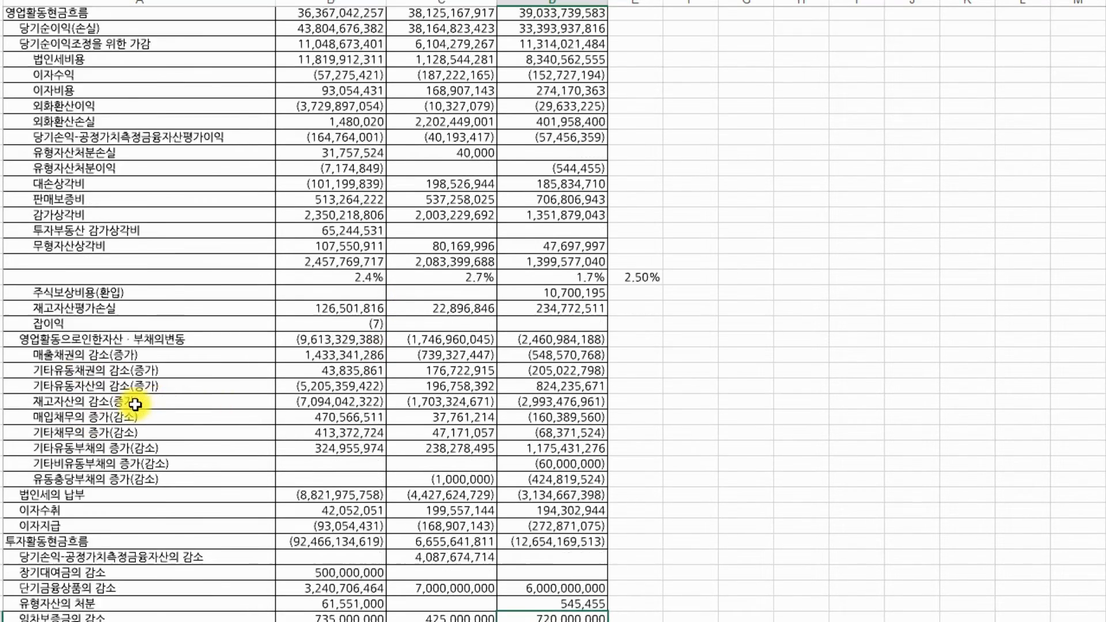
left_click(80, 389)
scroll(264, 465, "down", 2)
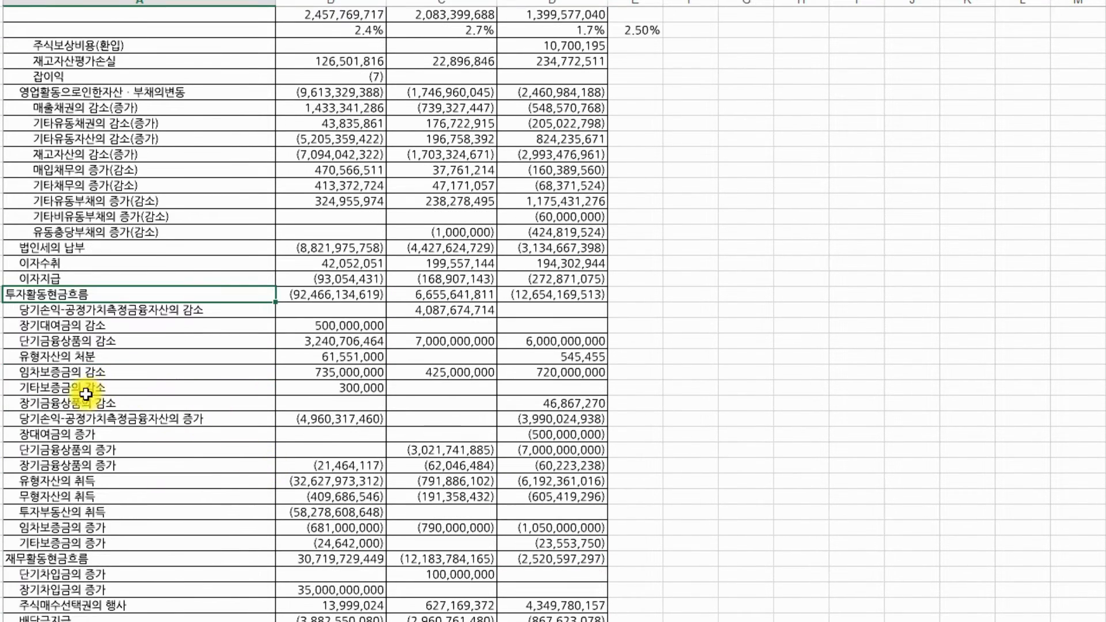
left_click(1, 470)
left_click_drag(0, 482, 1, 496)
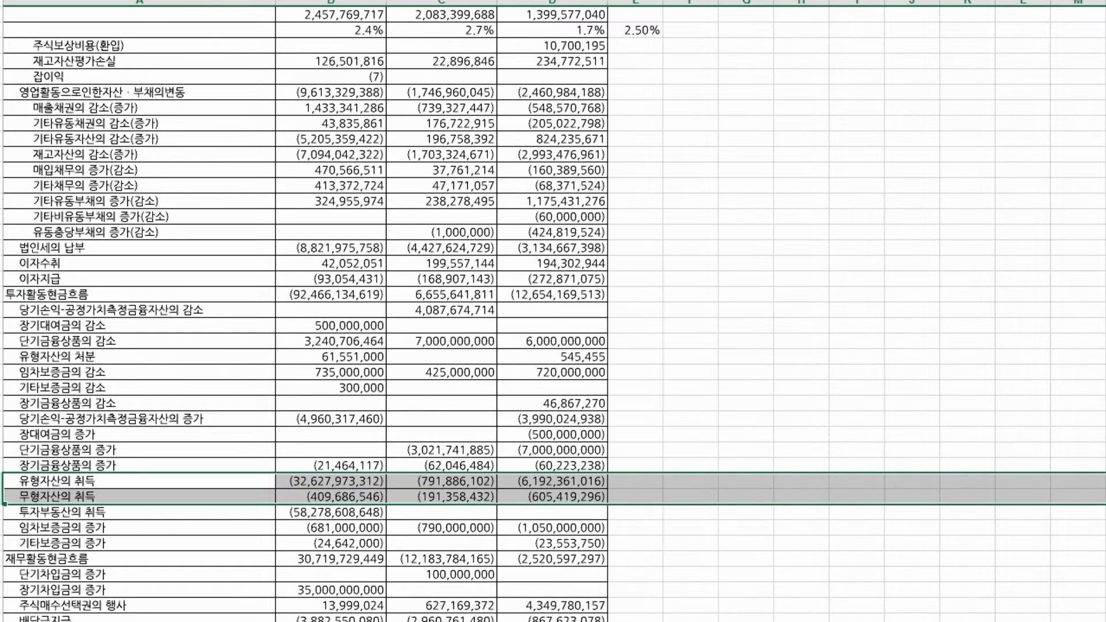
left_click(231, 0)
left_click(511, 275)
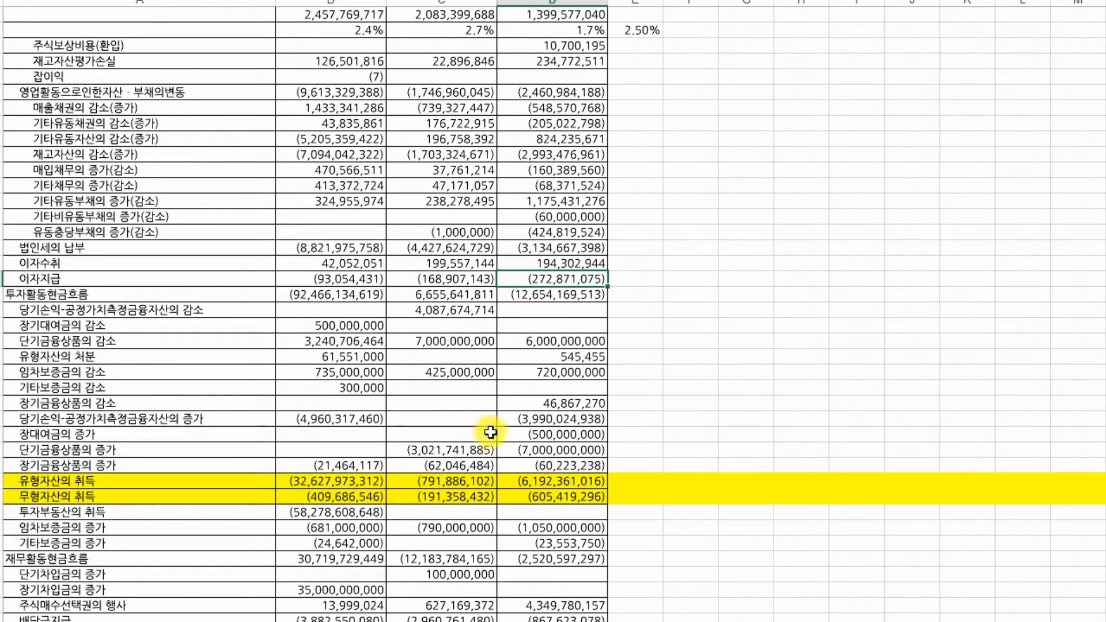
Insert a blank row below 무형자산의 취득 in the annual consolidated cash flow statement
right_click(2, 512)
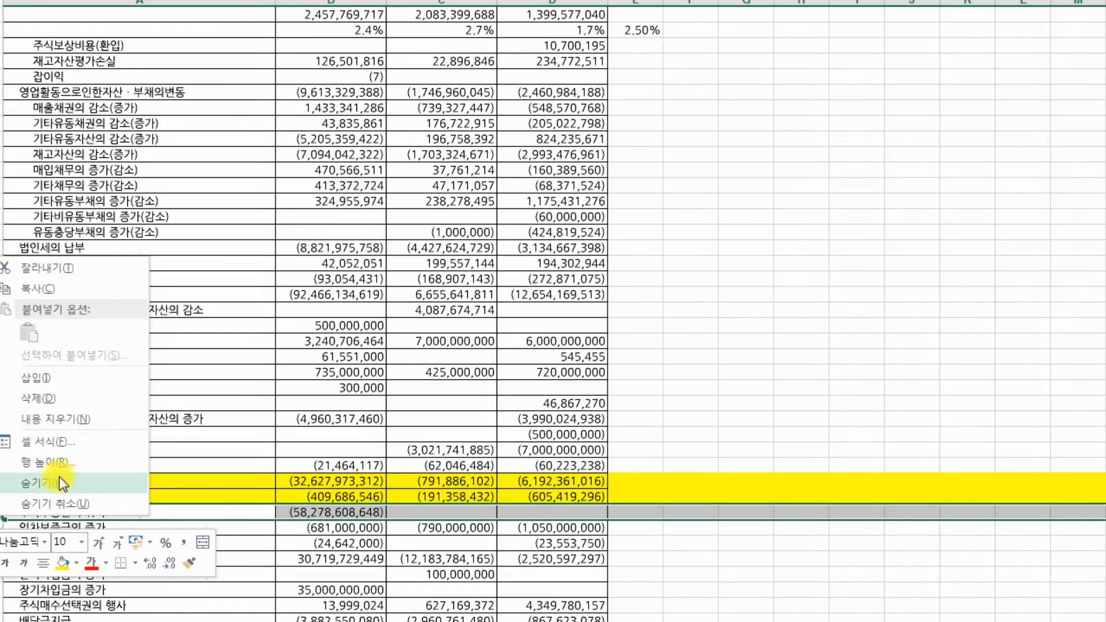
left_click(78, 385)
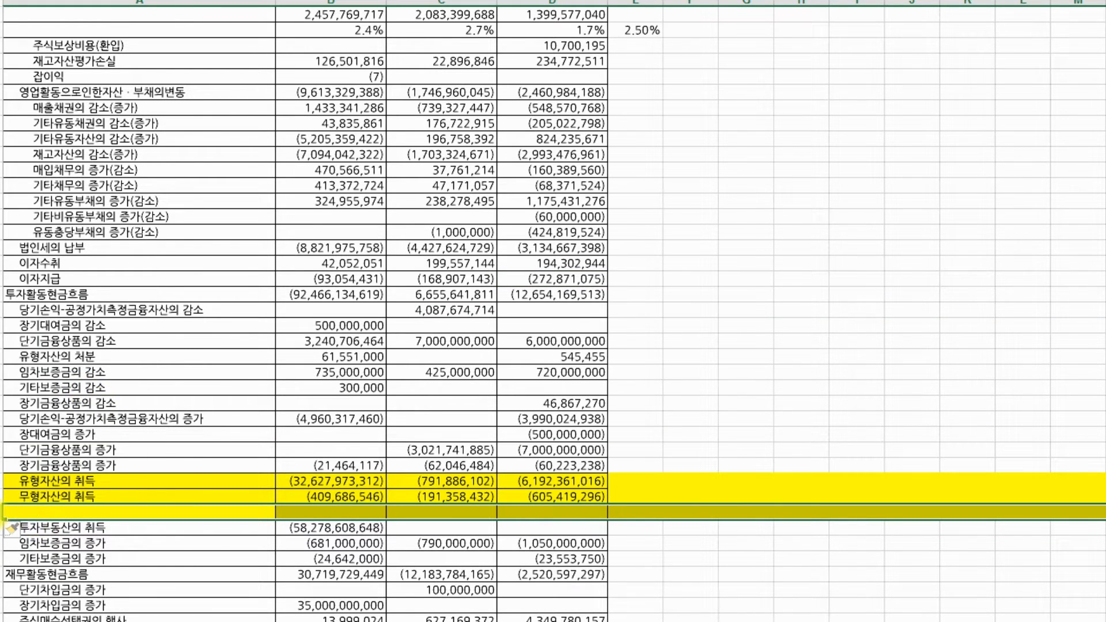
right_click(2, 512)
left_click(39, 386)
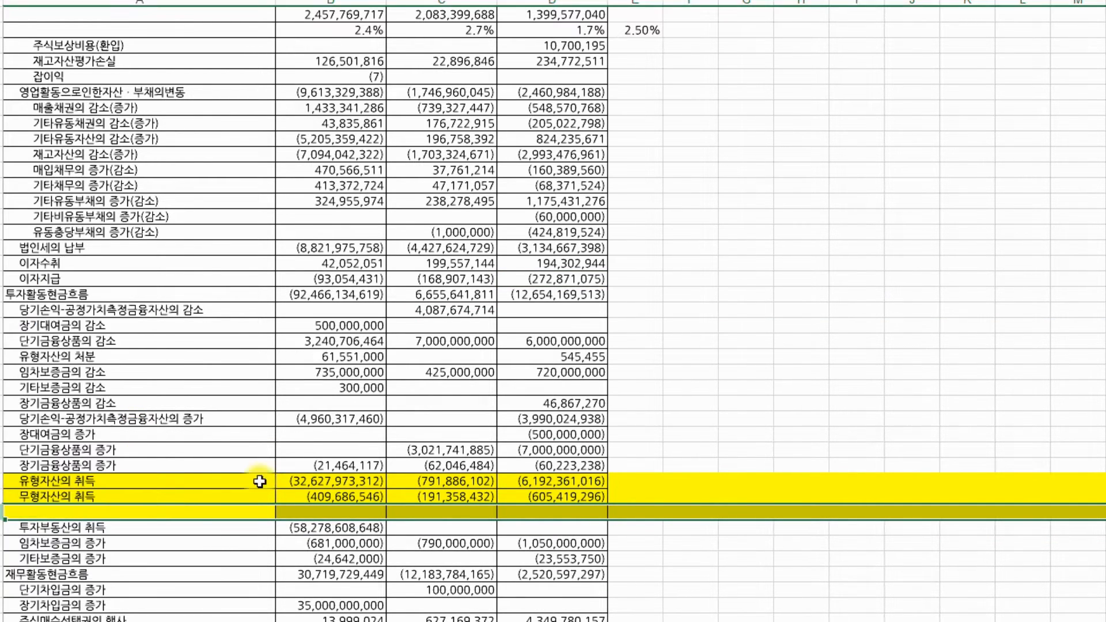
Add up the 제7기 tangible and intangible asset acquisitions in the blank row below them with =B55+B56
left_click(358, 516)
type("=")
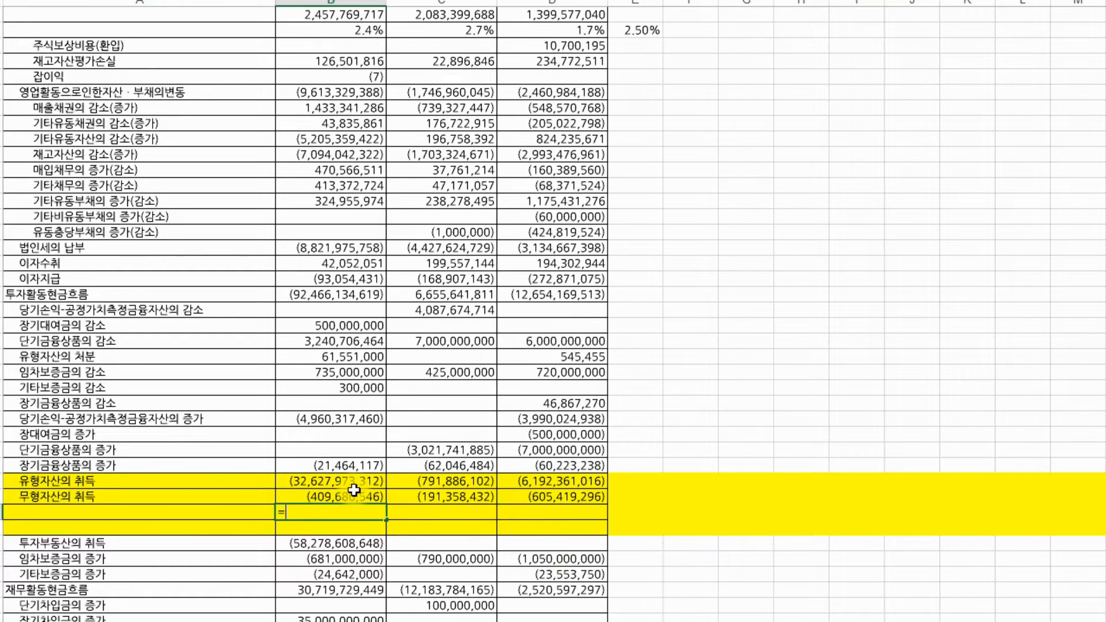
left_click(358, 481)
type("+")
left_click(362, 498)
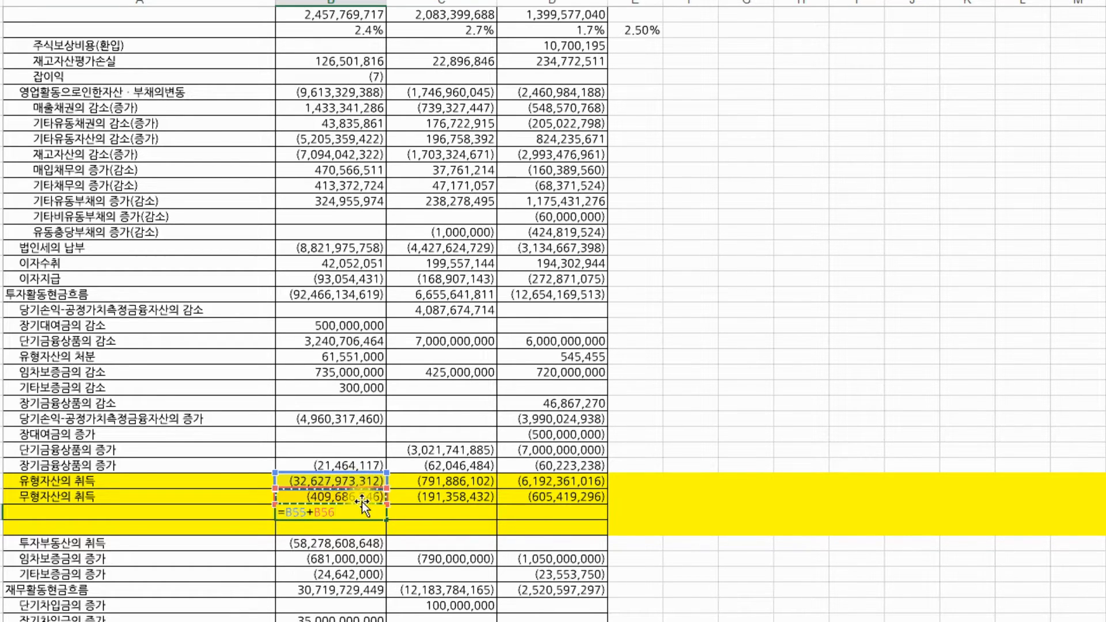
key("Return")
left_click(376, 516)
left_click_drag(388, 521, 365, 525)
left_click(365, 529)
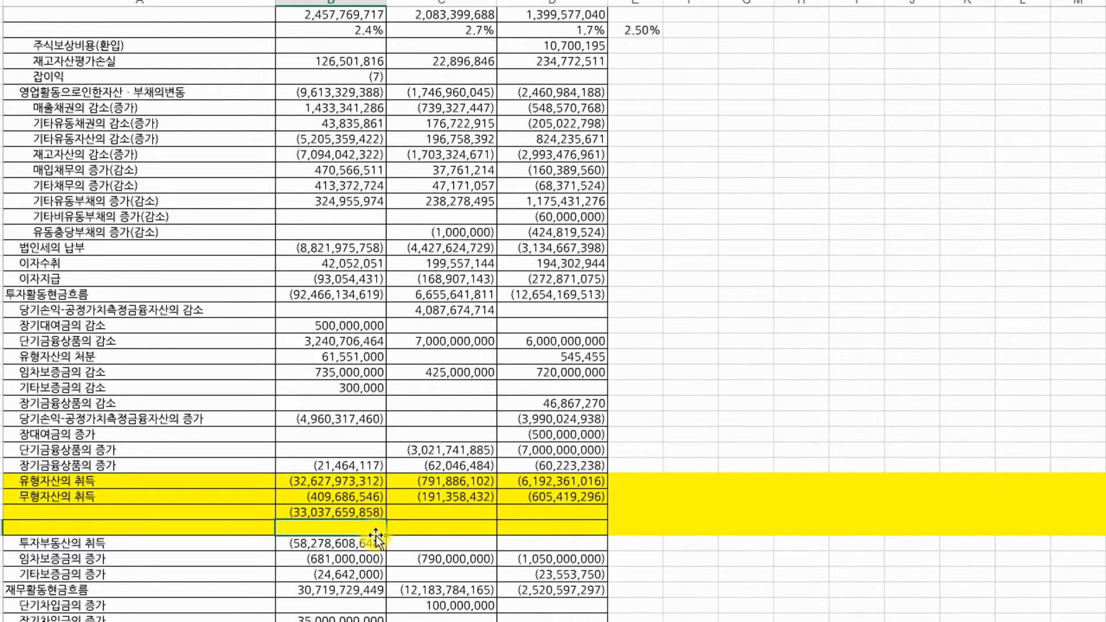
left_click(373, 516)
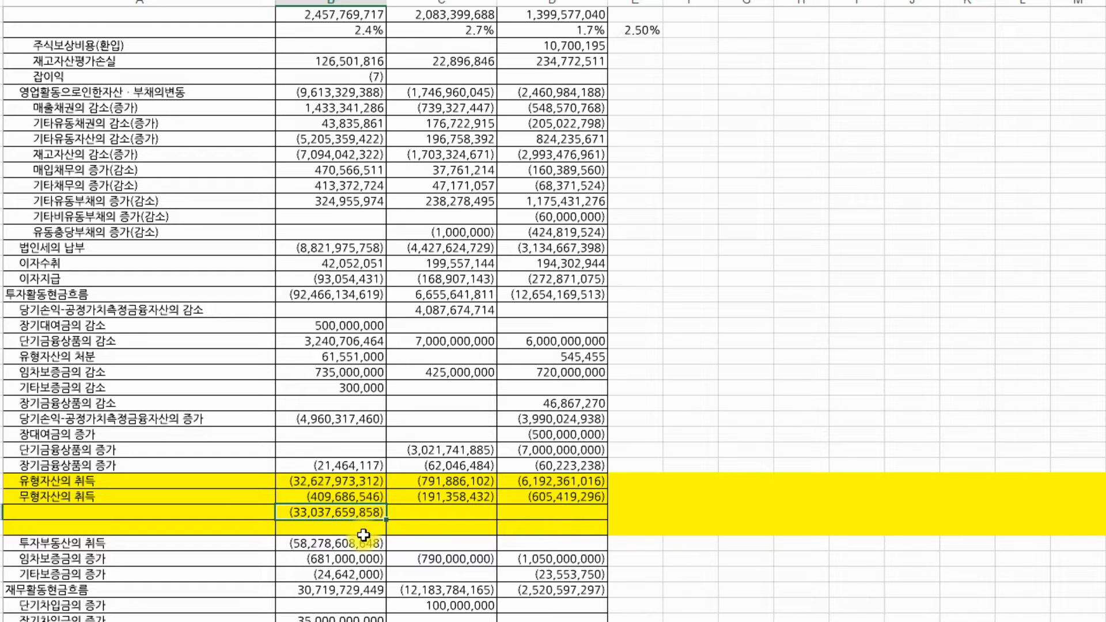
Convert the 제7기 acquisition total to a positive amount in the row below with =ABS(B57)
left_click(366, 529)
type("=")
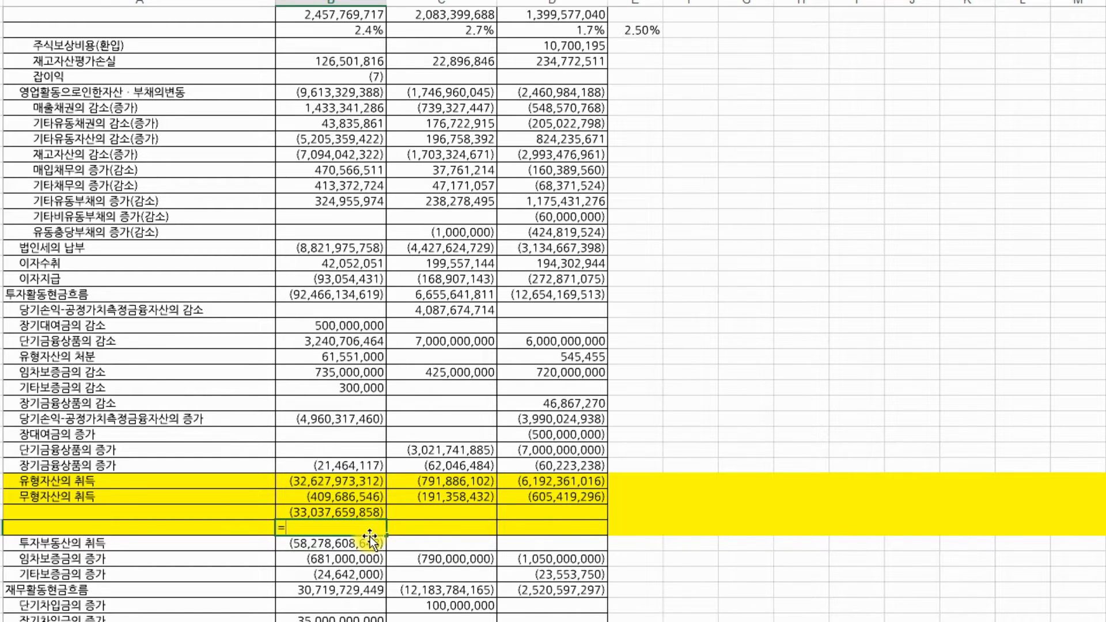
type("abs")
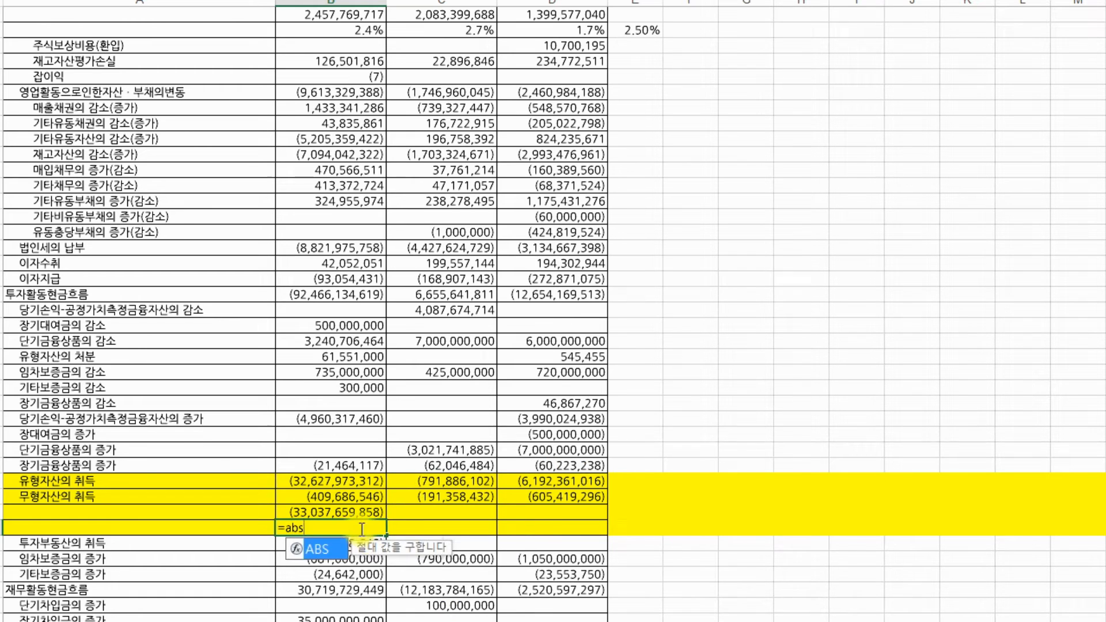
left_click(329, 512)
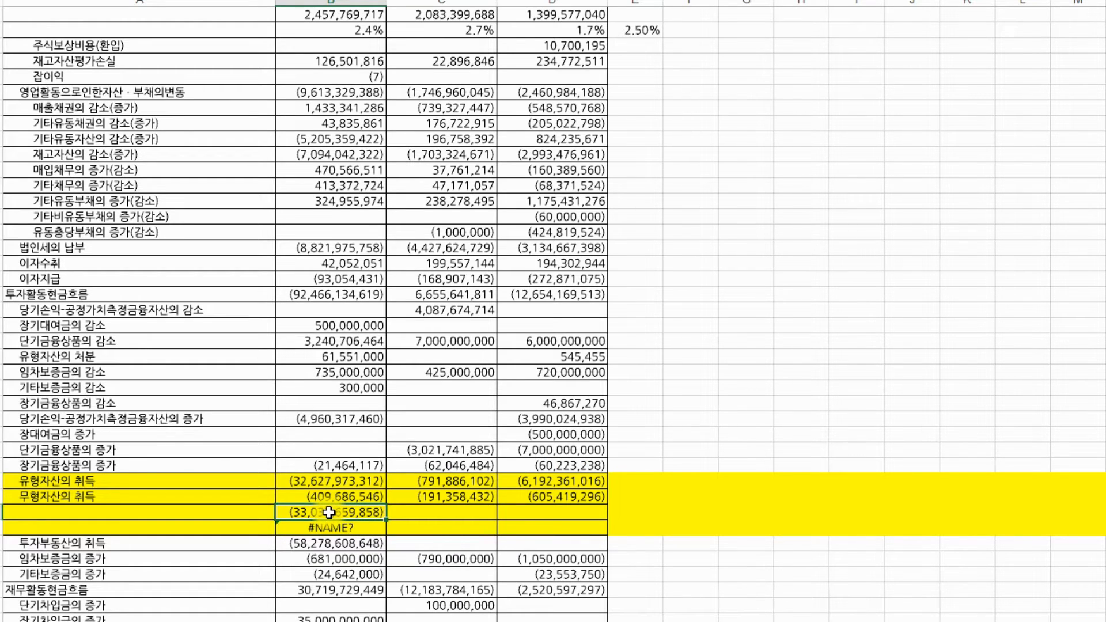
key("Down")
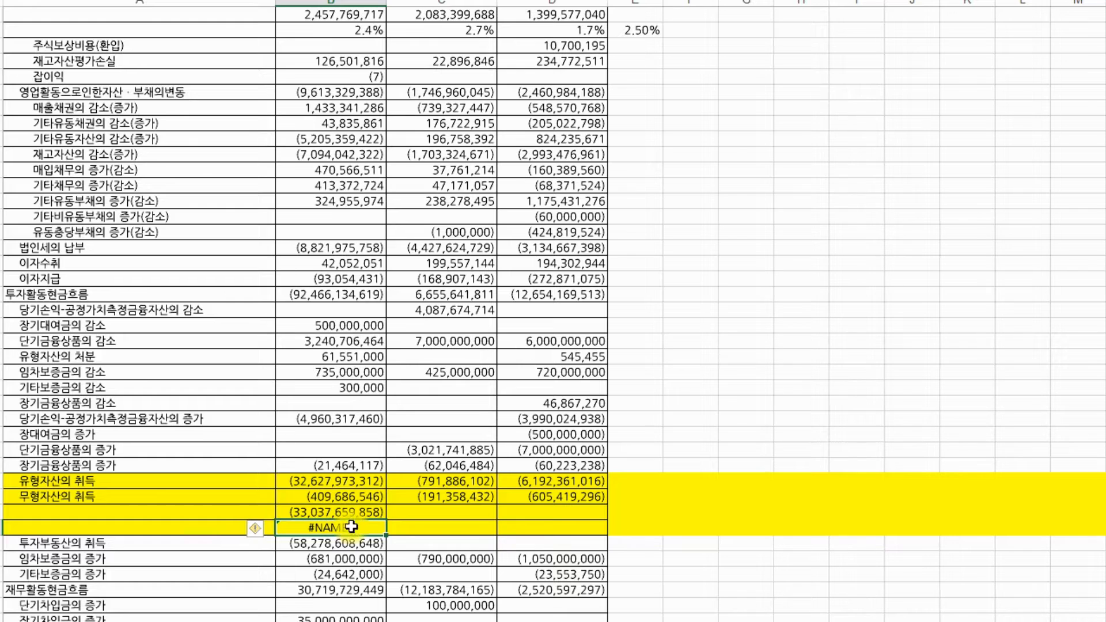
double_click(353, 528)
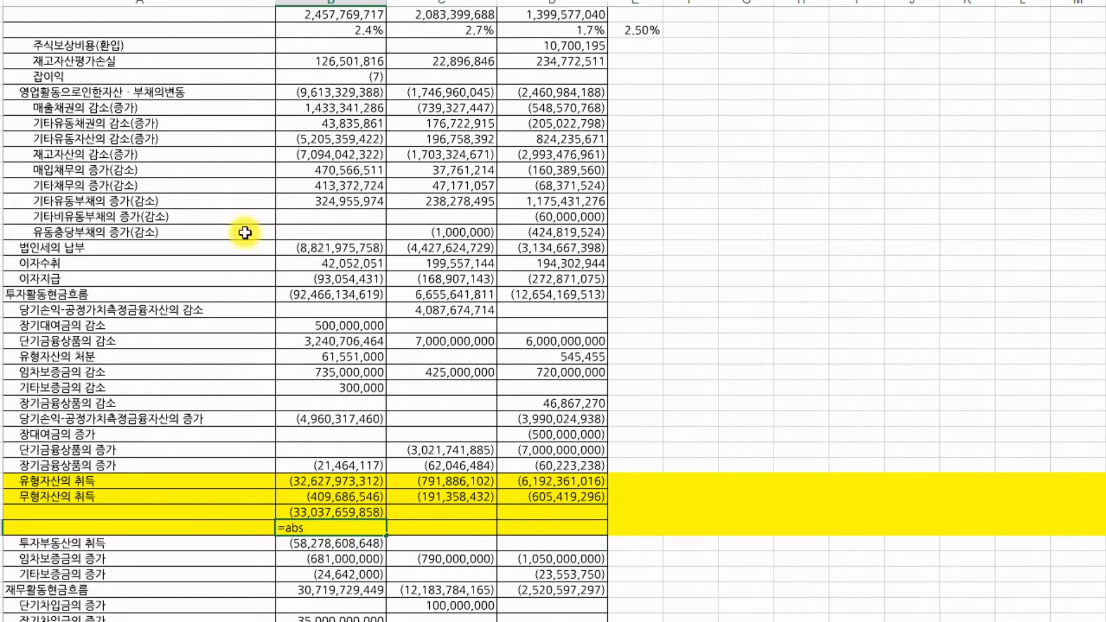
key("alt+Tab")
left_click(396, 313)
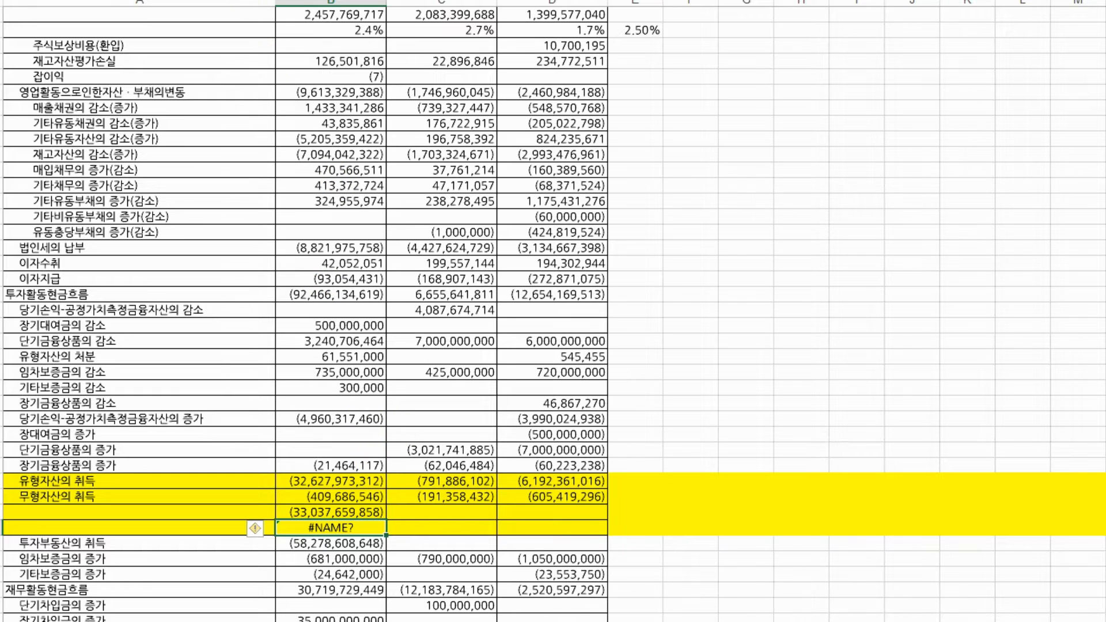
key("F2")
type("(")
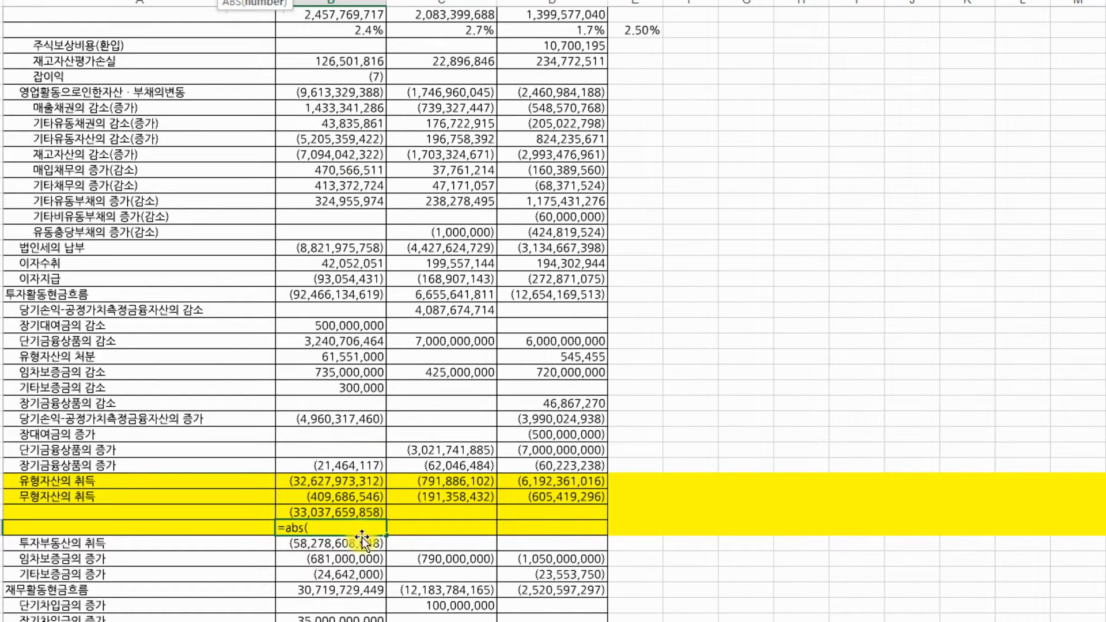
left_click(349, 511)
key("Return")
Fill the acquisition total and its absolute value across the 제6기 and 제5기 columns
mouse_move(351, 509)
left_mouse_down()
mouse_move(380, 527)
mouse_move(576, 520)
mouse_move(299, 529)
left_mouse_up()
left_click(740, 466)
left_click(537, 529)
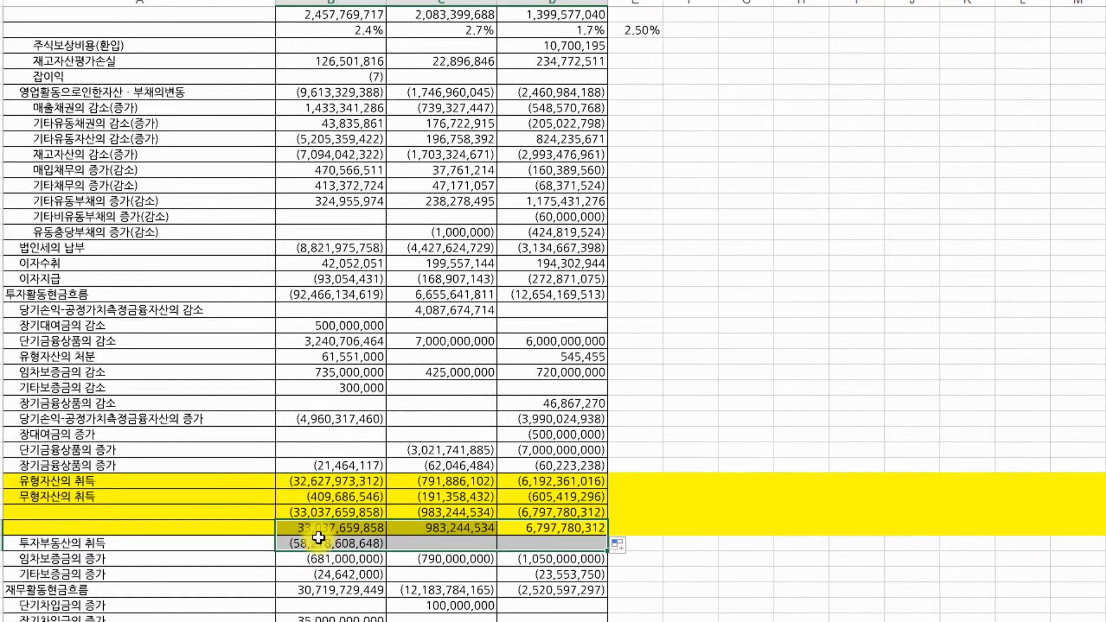
left_click(342, 531)
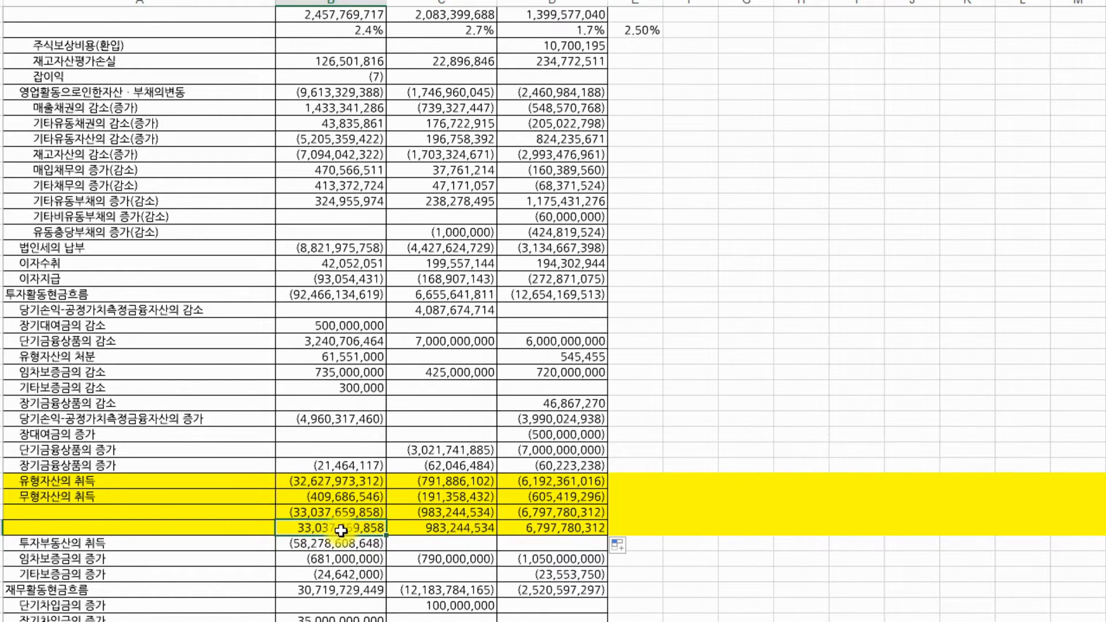
Insert a blank row below the absolute totals and divide the 제7기 CAPEX by the 제7기 매출액 in it
left_click(4, 544)
right_click(4, 546)
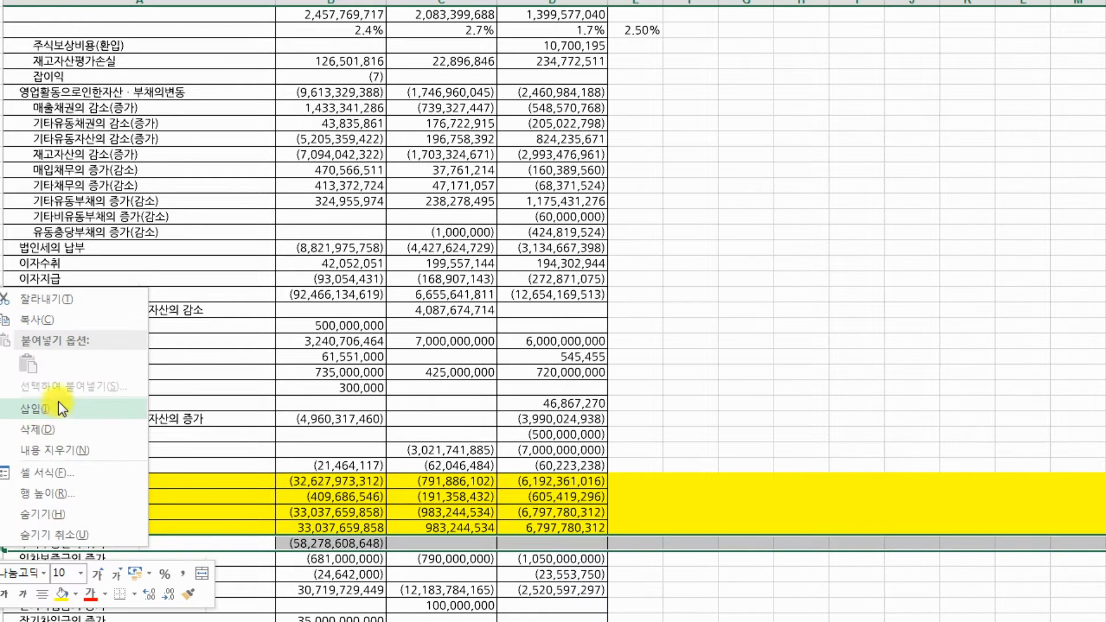
left_click(34, 408)
left_click(350, 542)
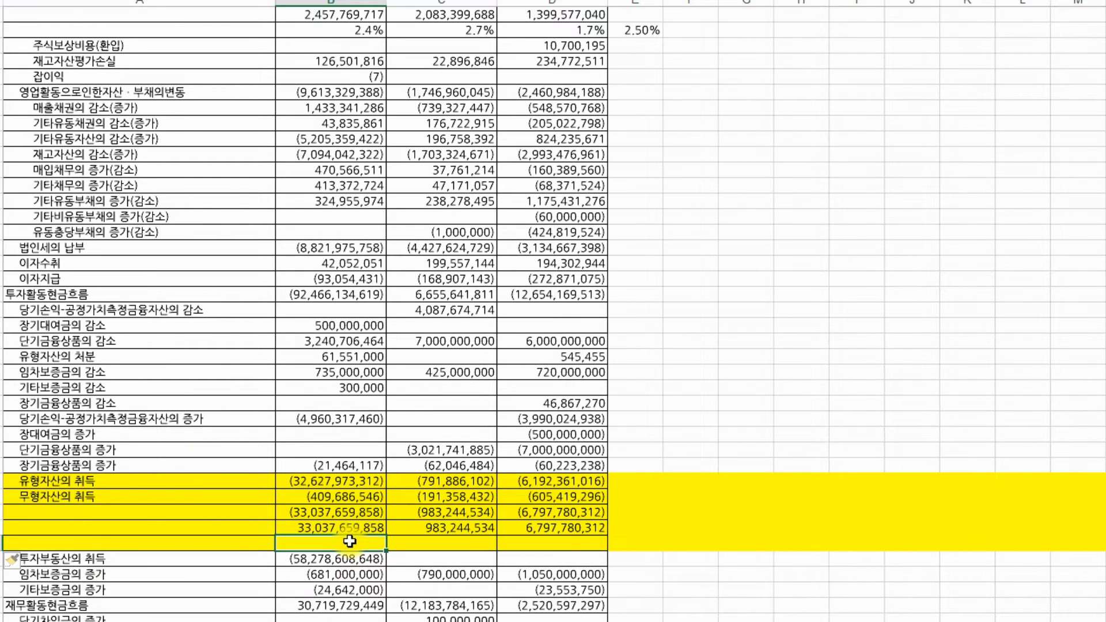
type("=")
left_click(342, 530)
scroll(343, 531, "up", 7)
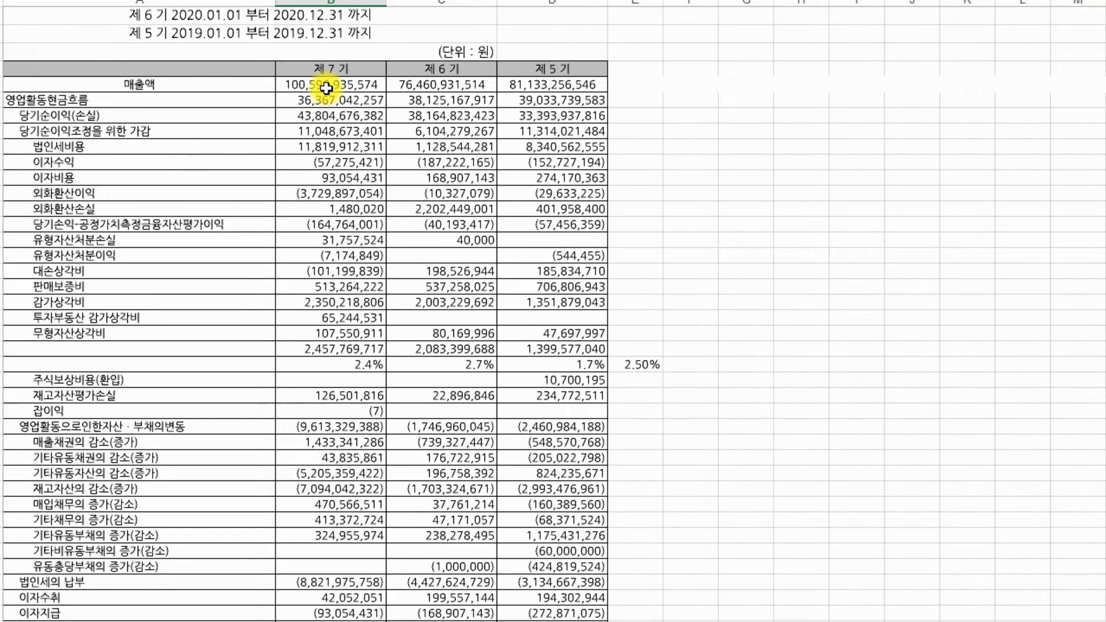
left_click(326, 88)
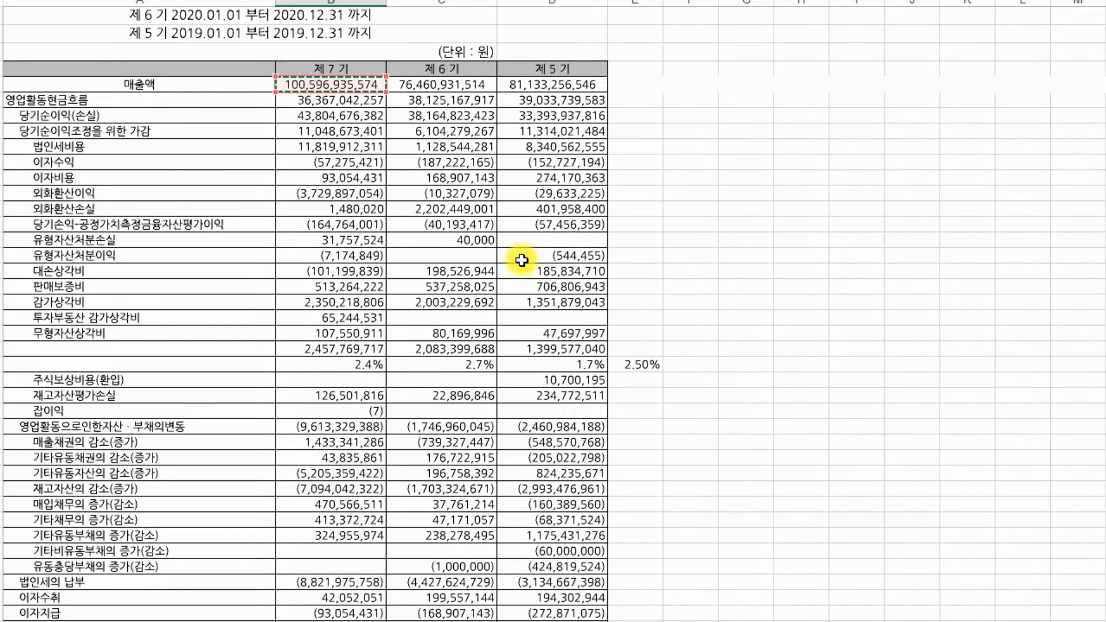
scroll(444, 462, "down", 6)
left_click(376, 607)
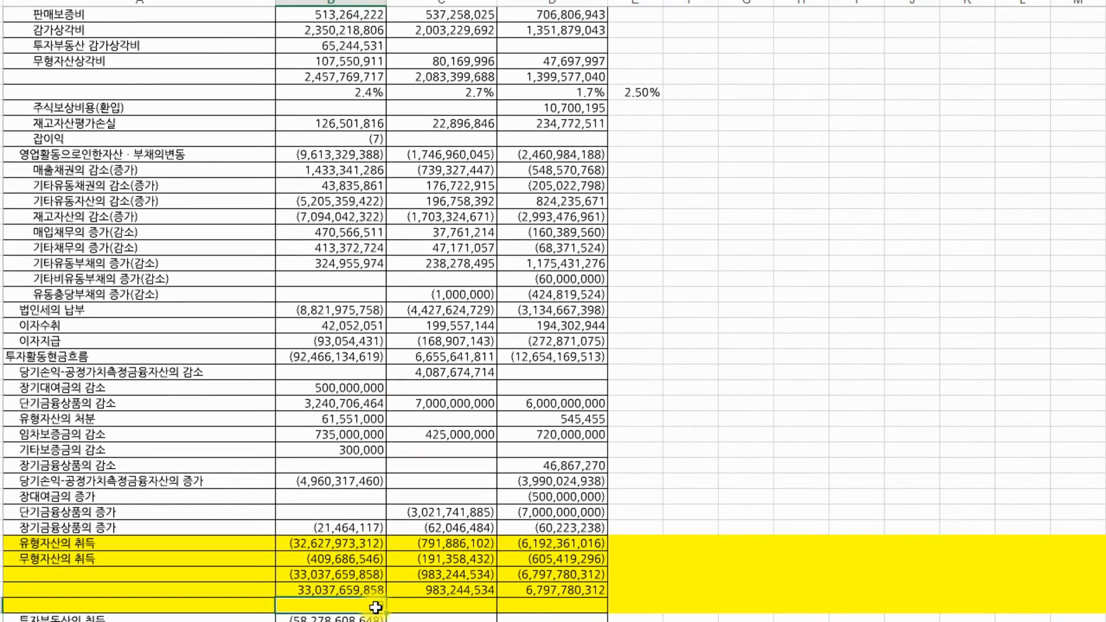
Format the 제7기 CAPEX-to-sales ratio as a percentage and fill it across the 제6기 and 제5기 columns
key("ctrl+1")
left_click(462, 70)
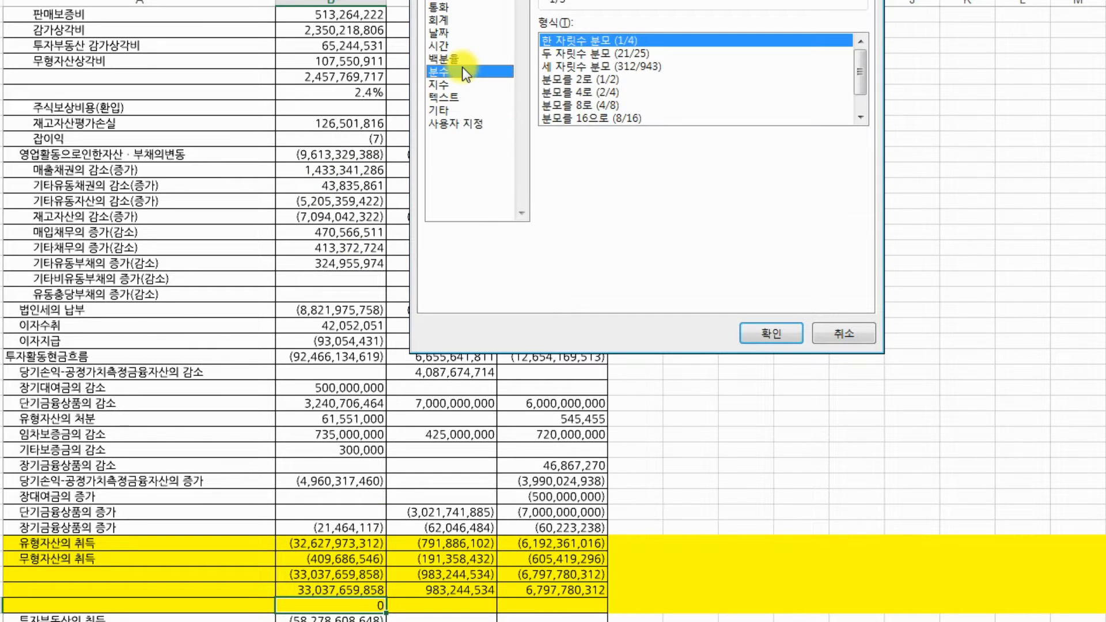
left_click(463, 61)
left_click(771, 334)
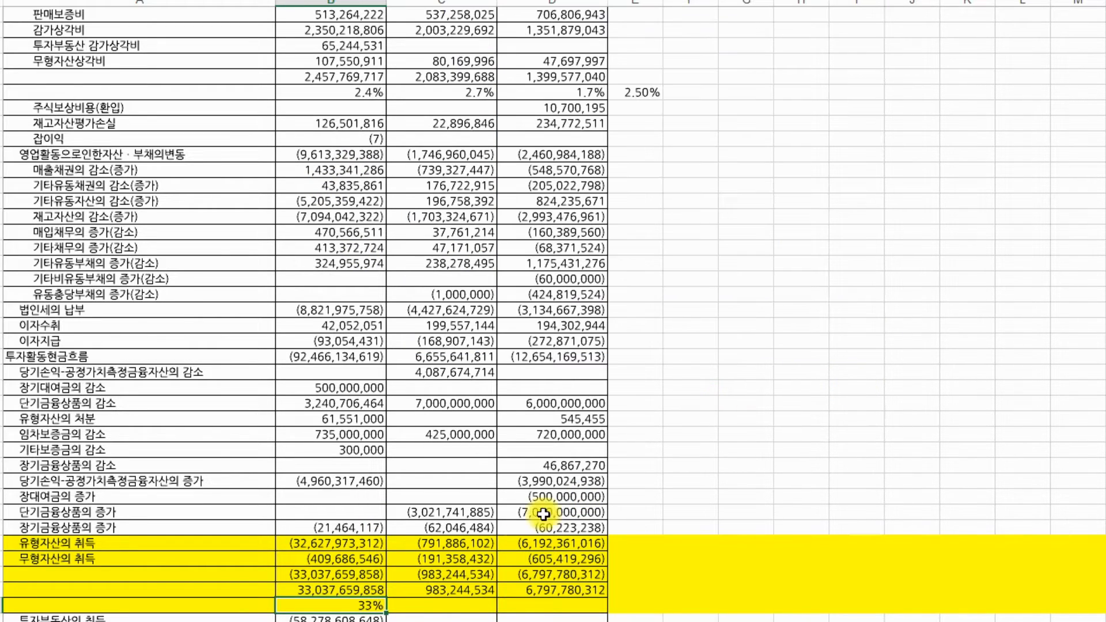
left_click_drag(389, 615, 588, 611)
scroll(369, 248, "up", 7)
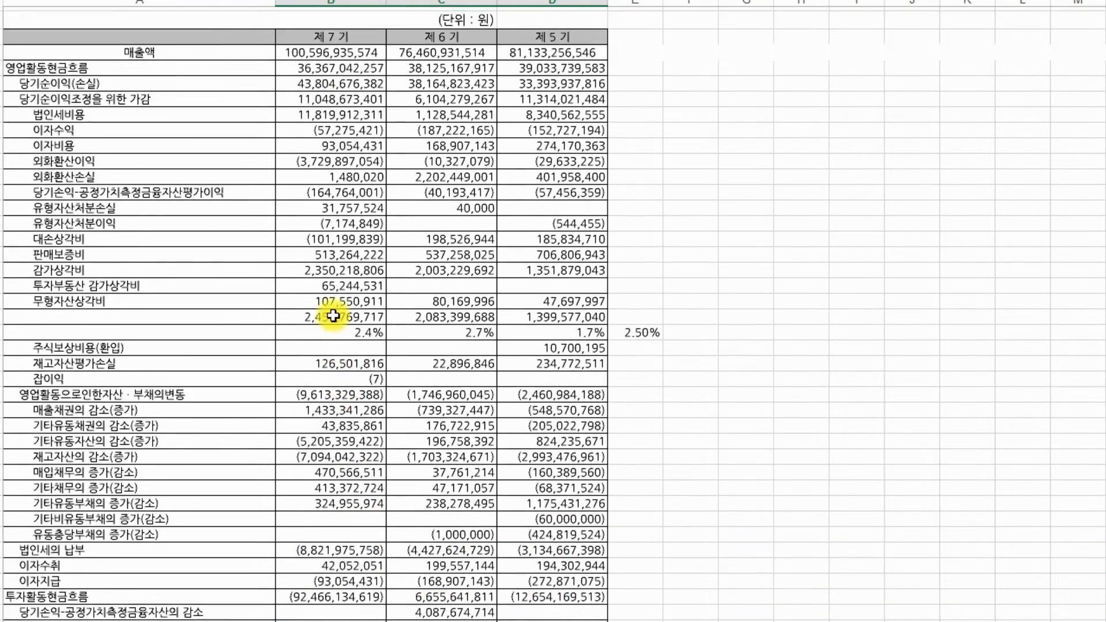
scroll(338, 395, "down", 8)
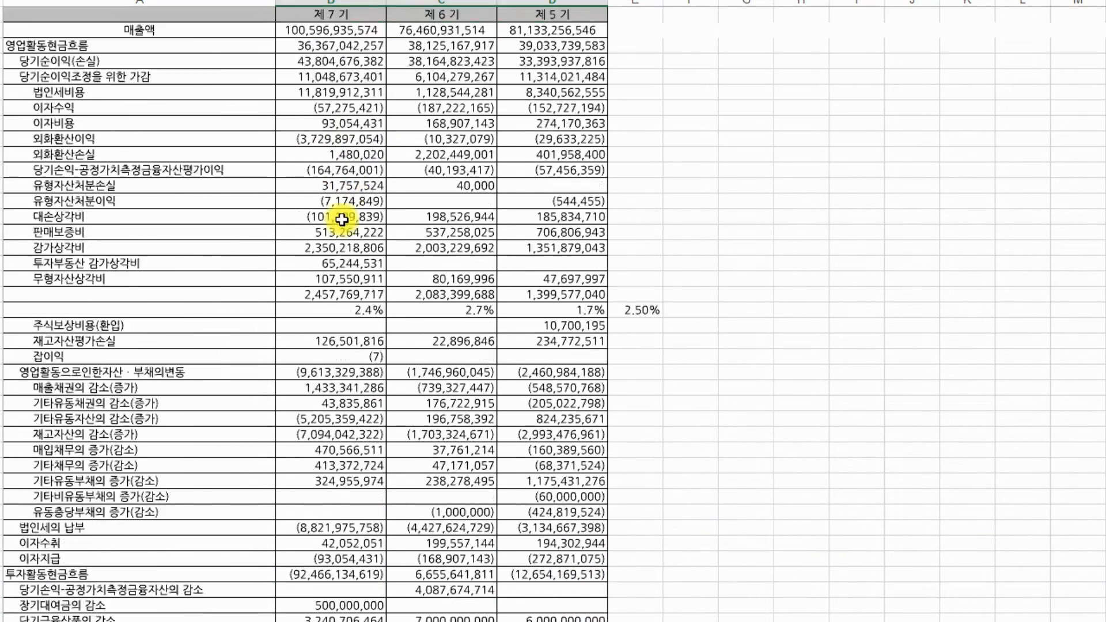
left_click(581, 543)
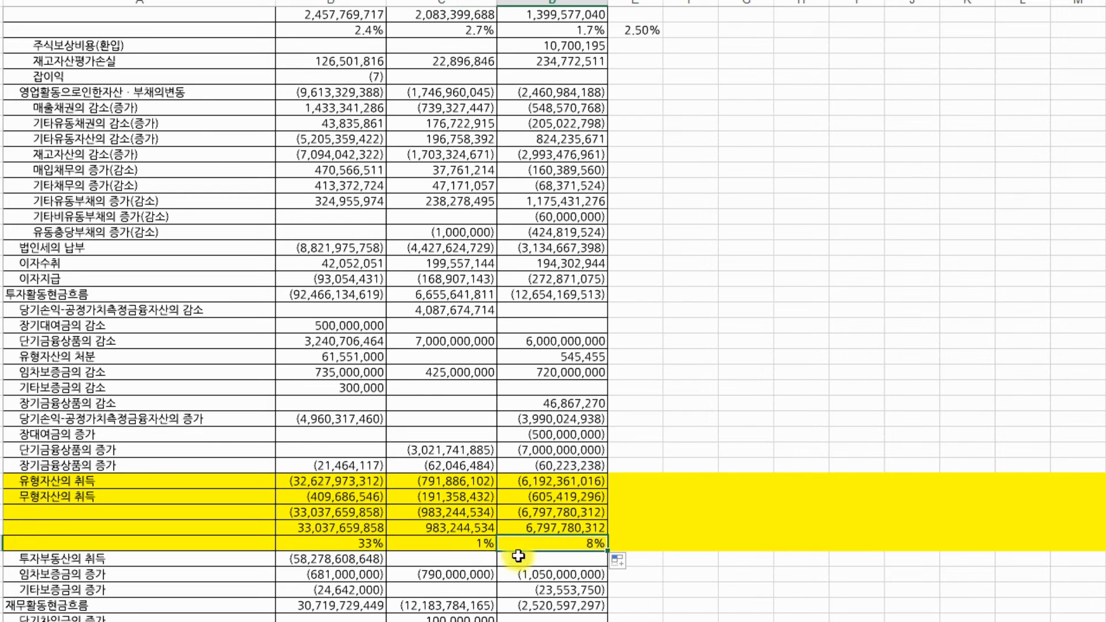
left_click(345, 547)
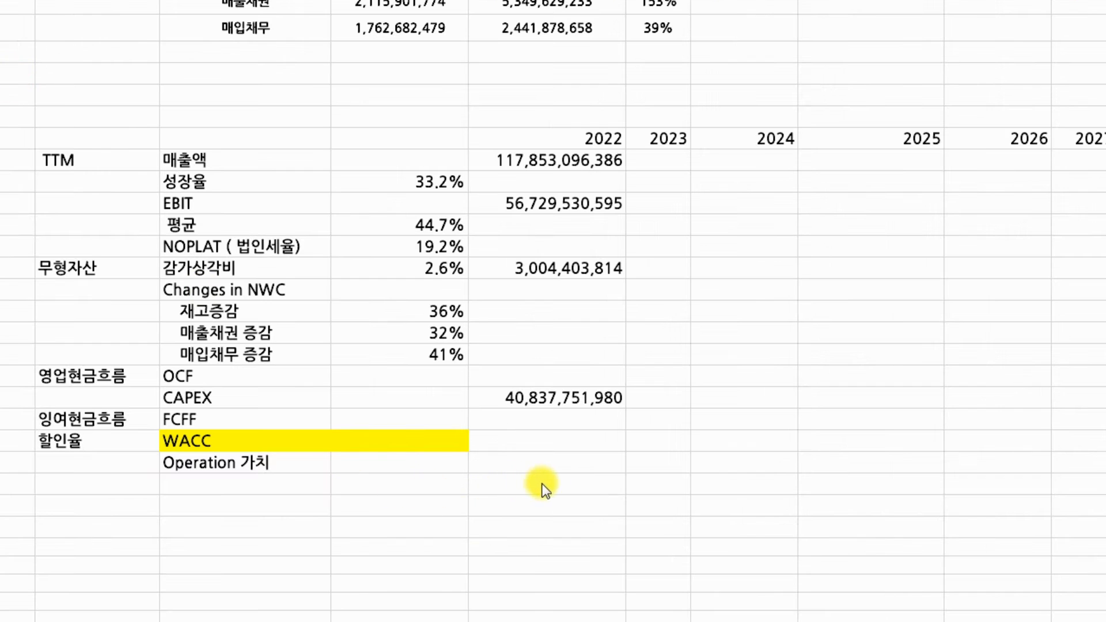
Calculate the 2022 CAPEX-to-sales ratio in the DCF table's empty 2023 CAPEX cell with =L25/L14
left_click(600, 398)
left_click(657, 392)
type("=")
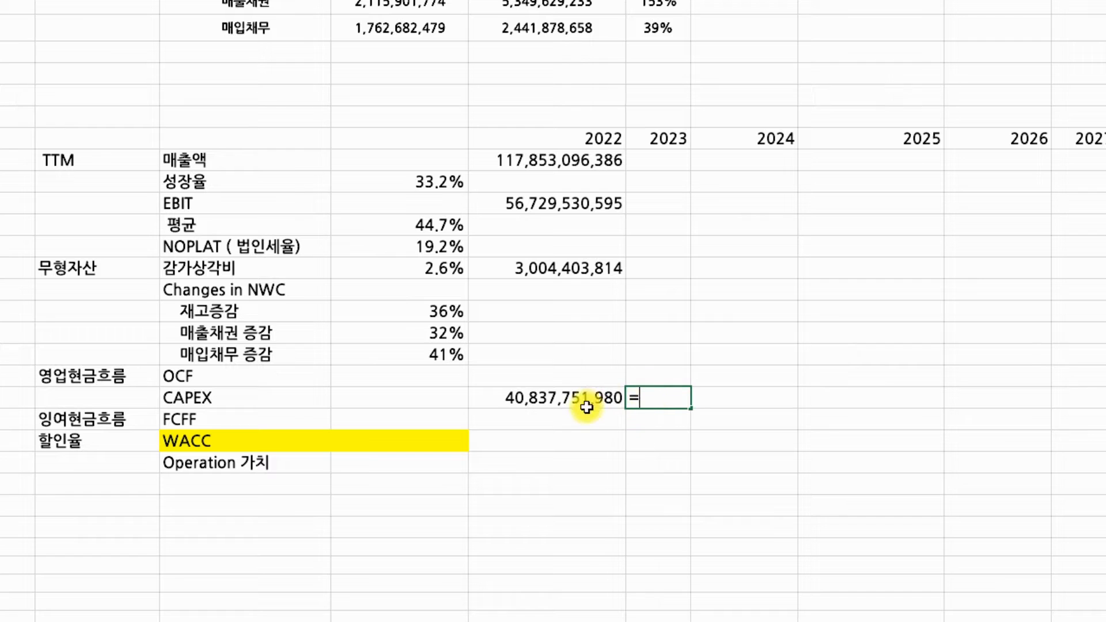
left_click(587, 408)
type("/")
left_click(520, 163)
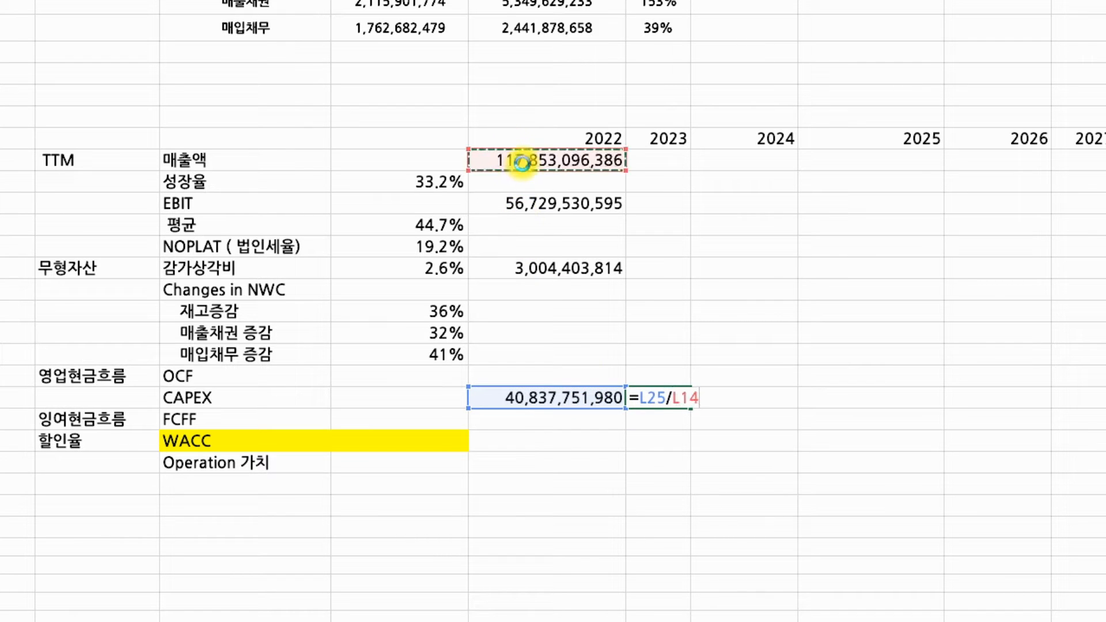
key("Return")
left_click(658, 403)
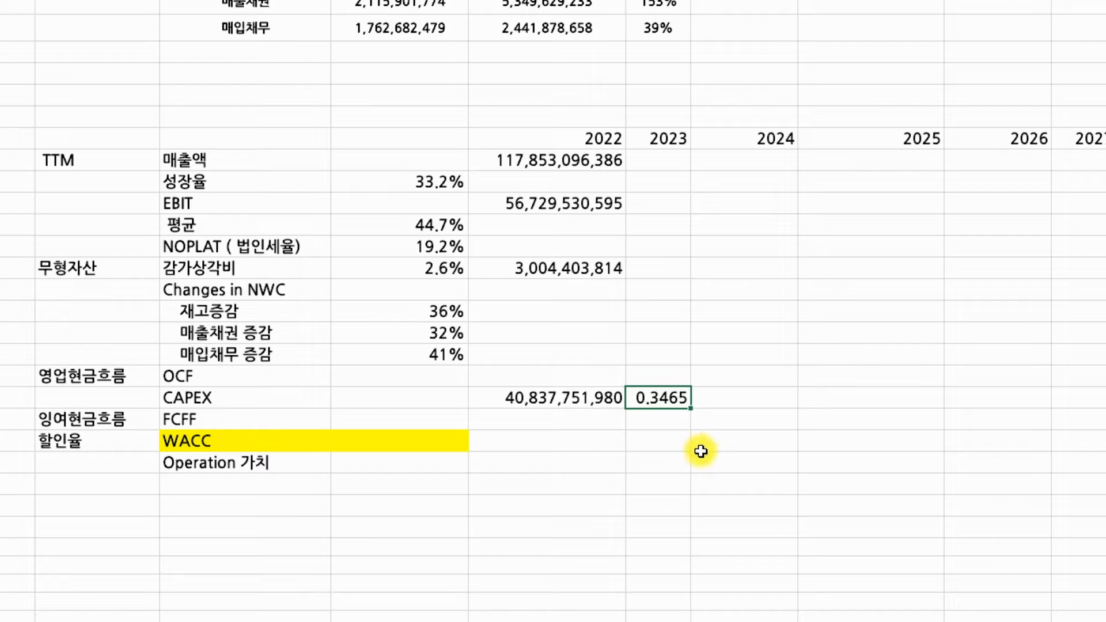
Enter the 2022 CAPEX ratio as 34% in the cell before the 제7기 ratio of the annual cash flow statement
key("alt+Tab")
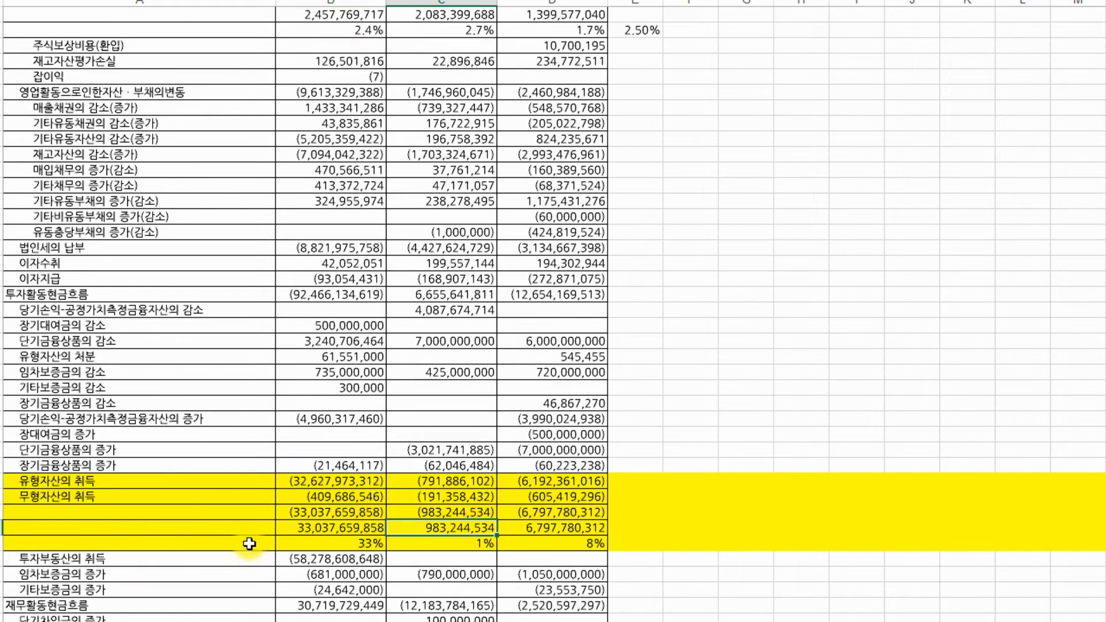
left_click(251, 543)
type("34")
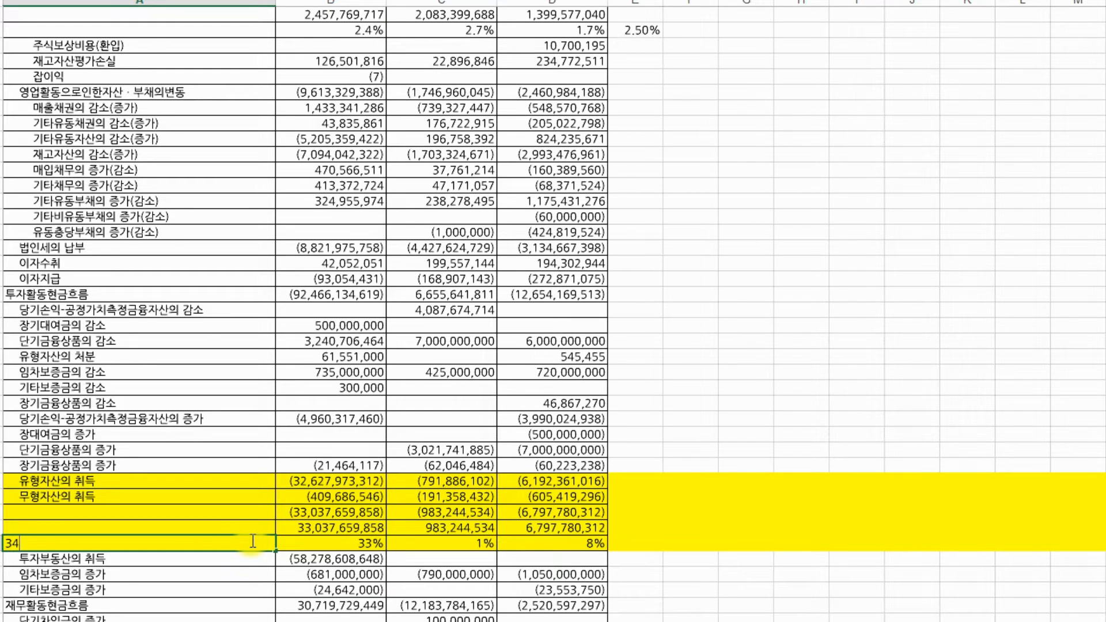
key("Return")
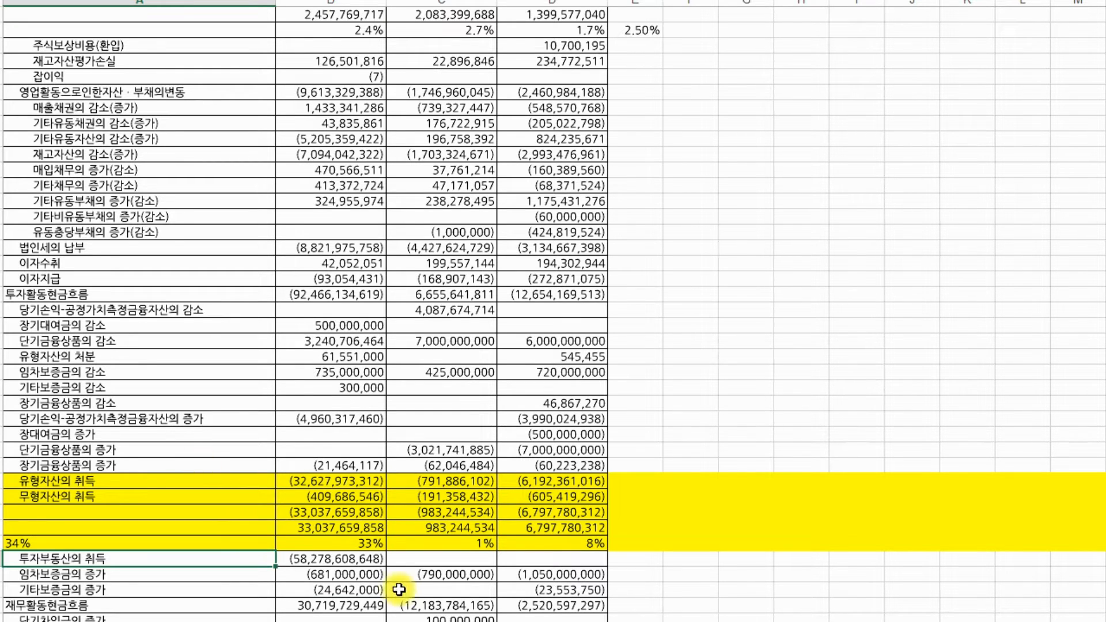
Average the four yearly CAPEX ratios by selecting them and enter 19% as the CAPEX rate in the DCF table
left_click_drag(228, 543, 594, 542)
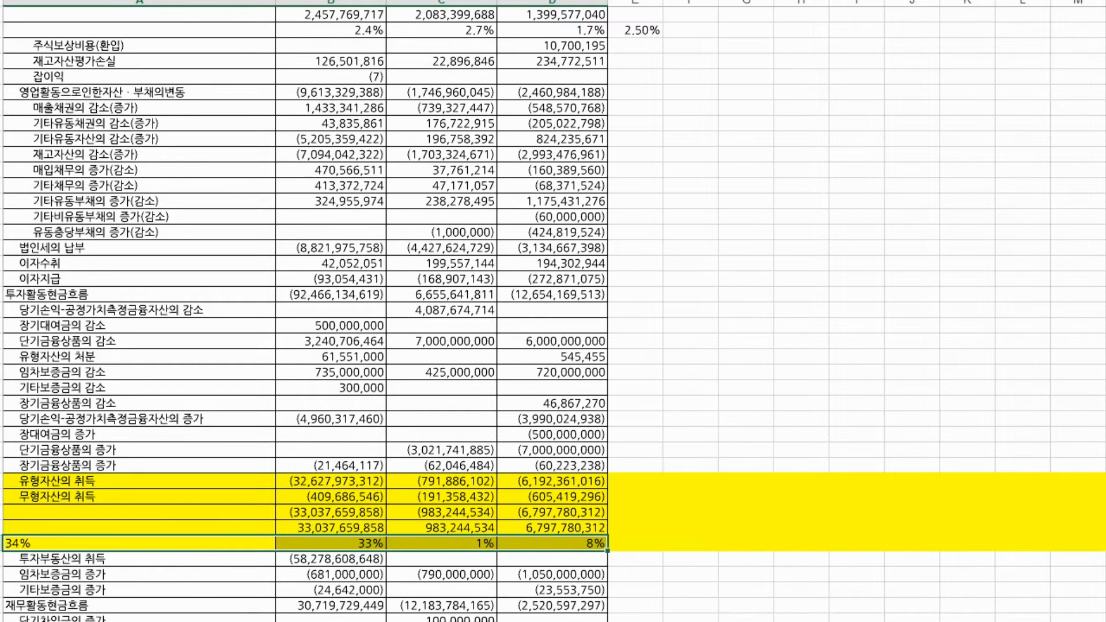
left_click(242, 558)
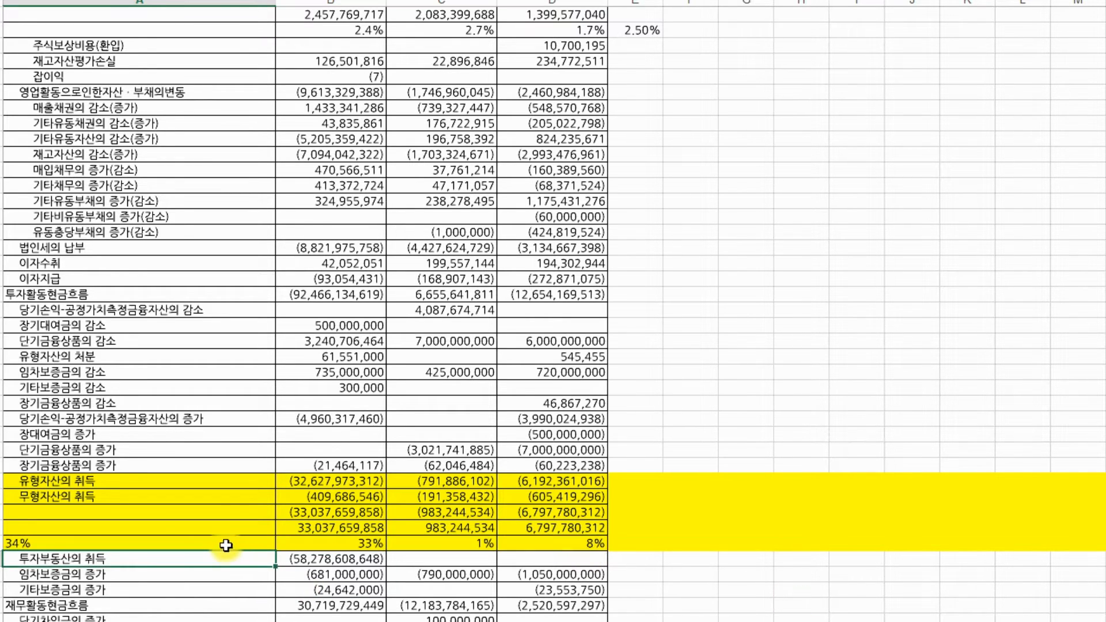
left_click_drag(226, 545, 594, 544)
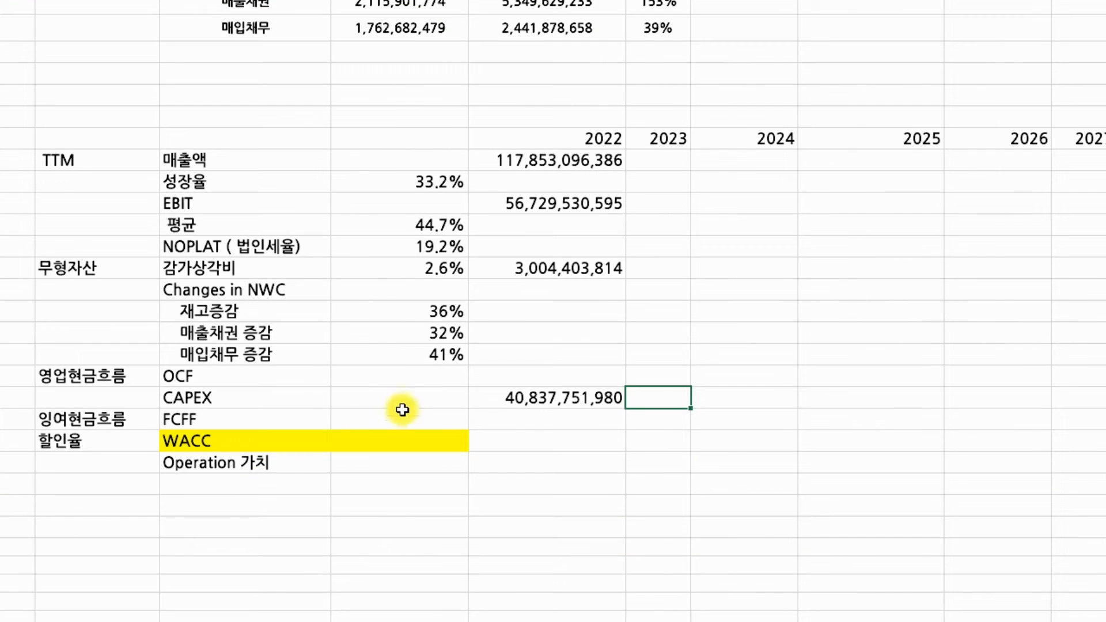
left_click(400, 400)
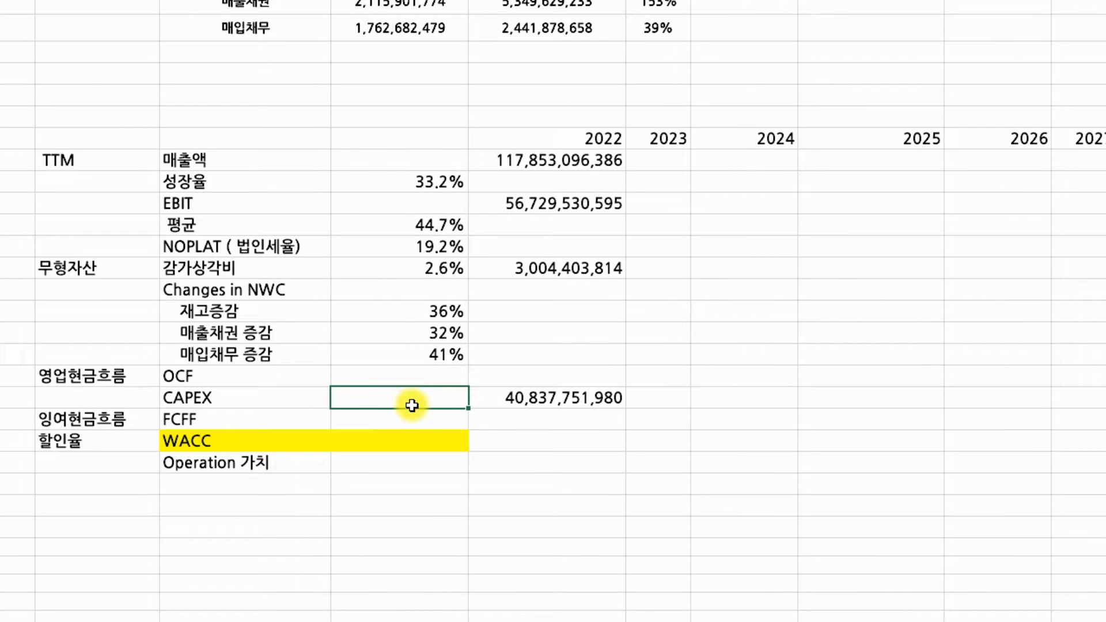
key("Return")
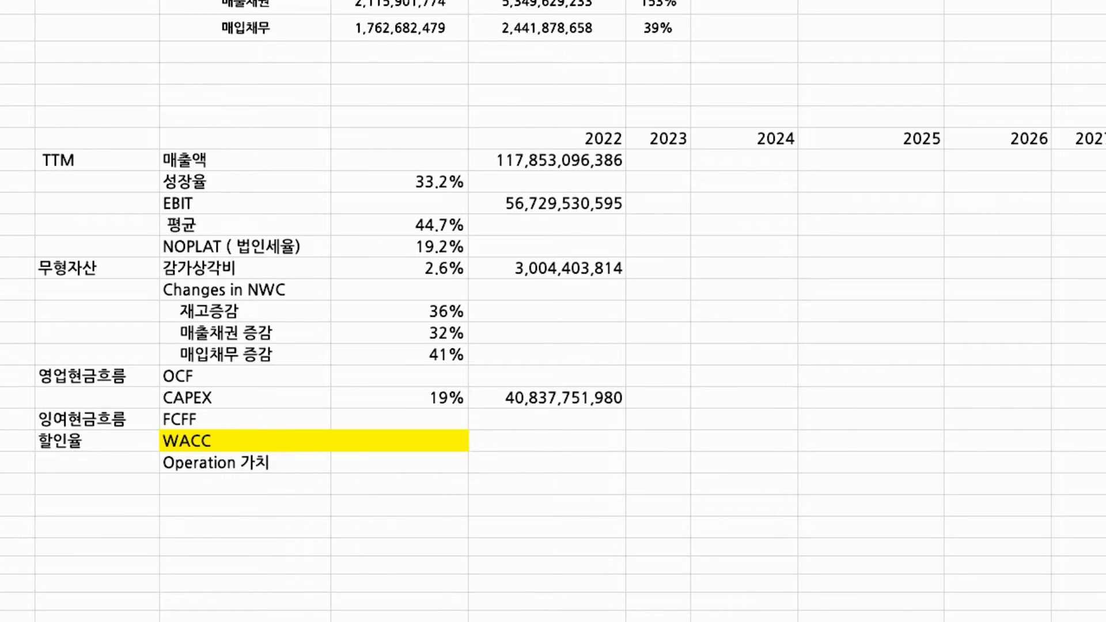
Calculate the 2022 NOPLAT from EBIT and the corporate tax rate with =L16*(1-K18)
scroll(334, 224, "up", 2)
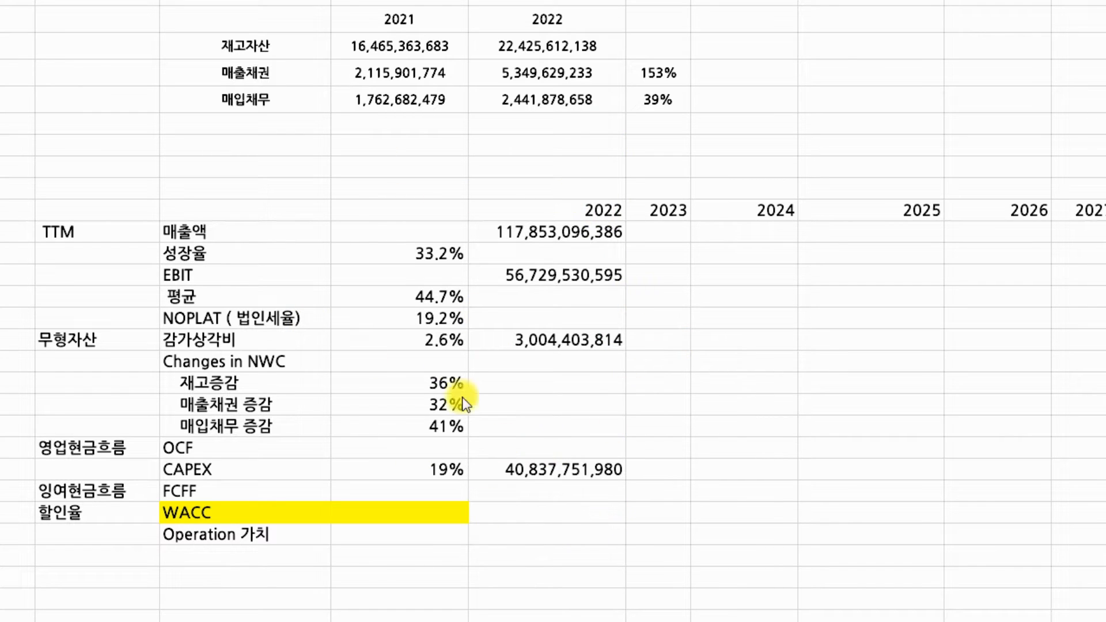
left_click(540, 306)
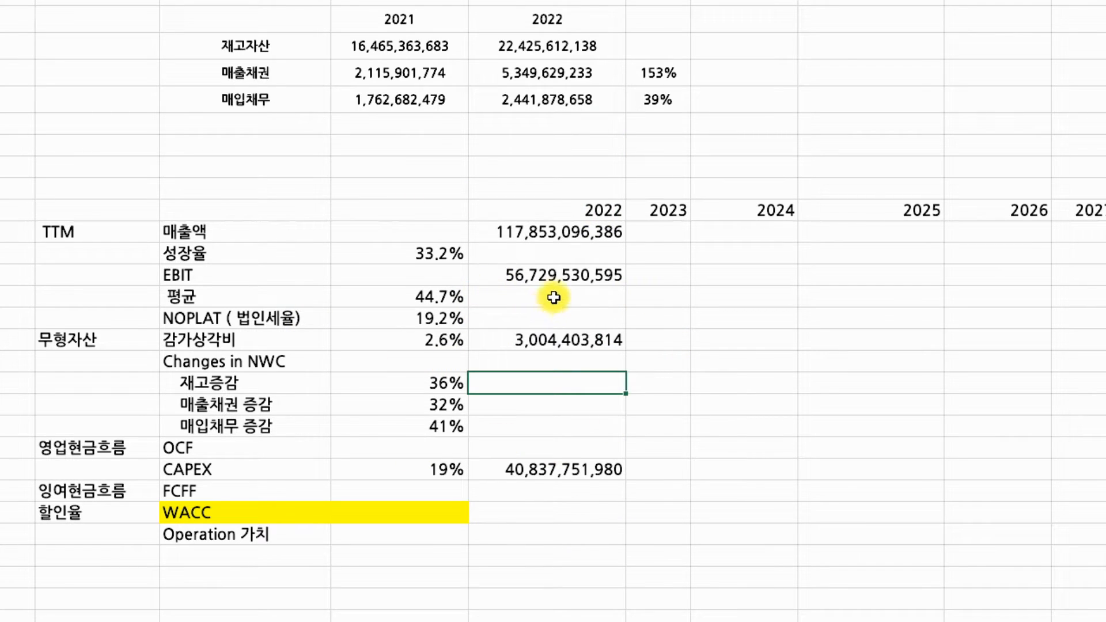
left_click(561, 230)
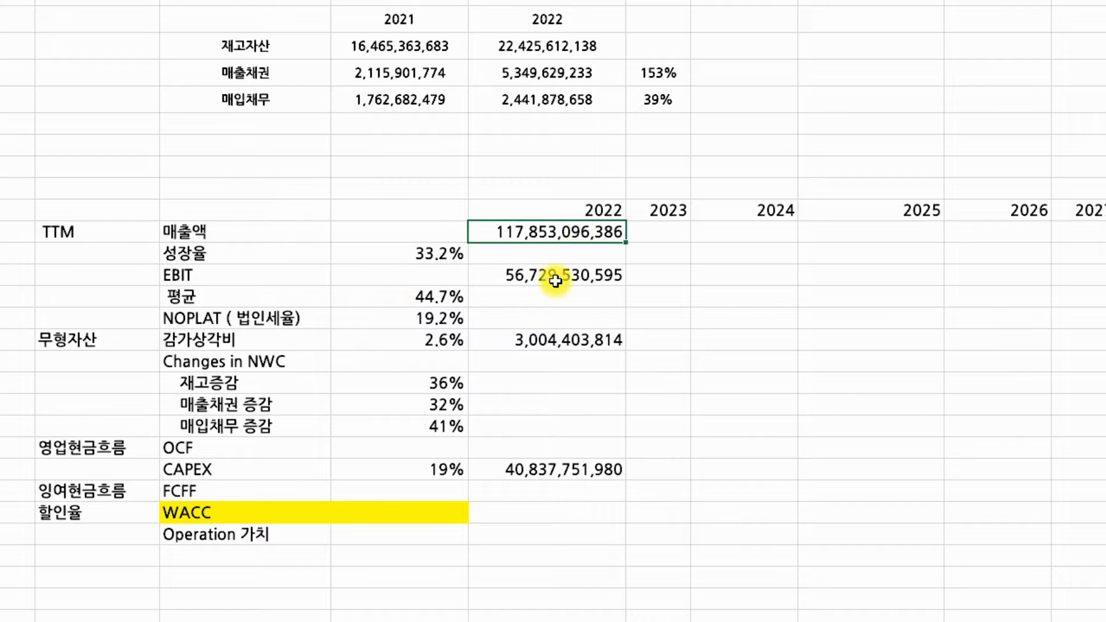
left_click(555, 281)
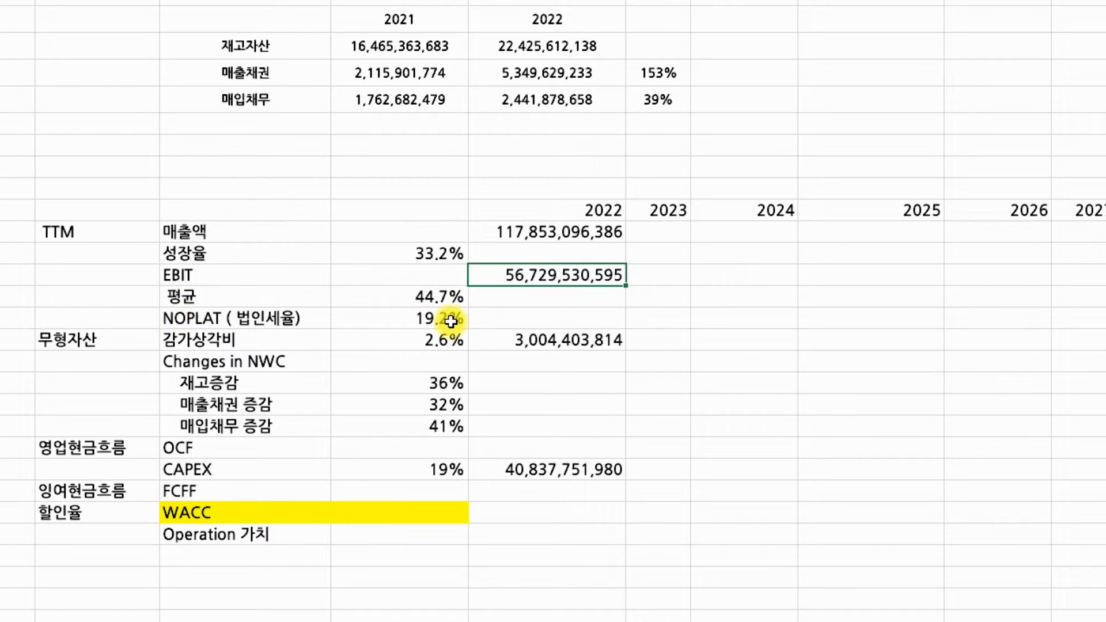
left_click(603, 327)
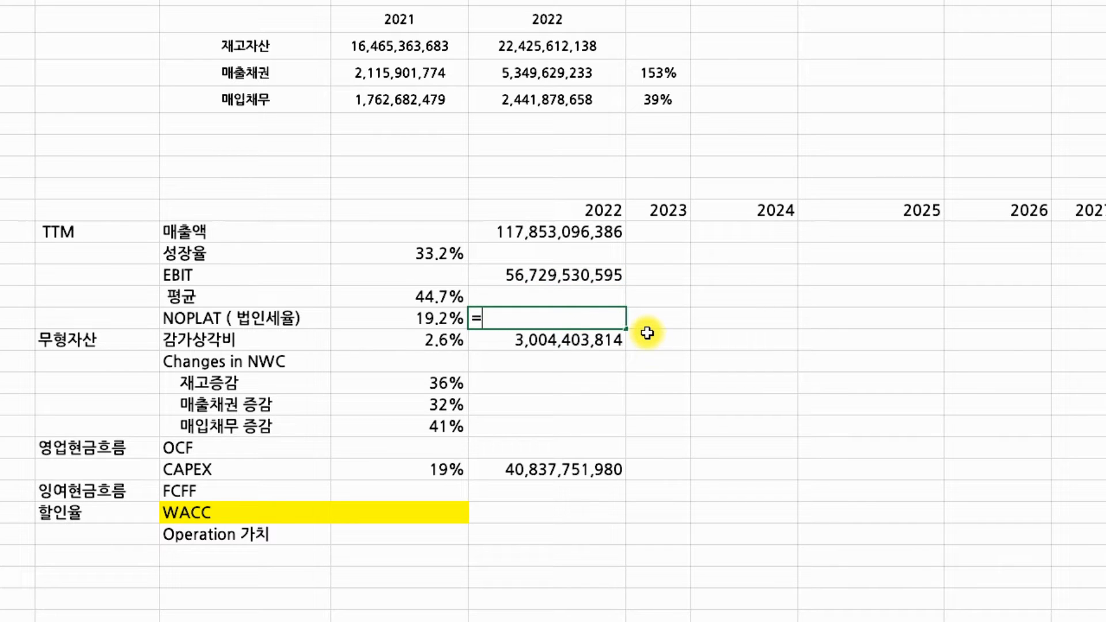
type("=")
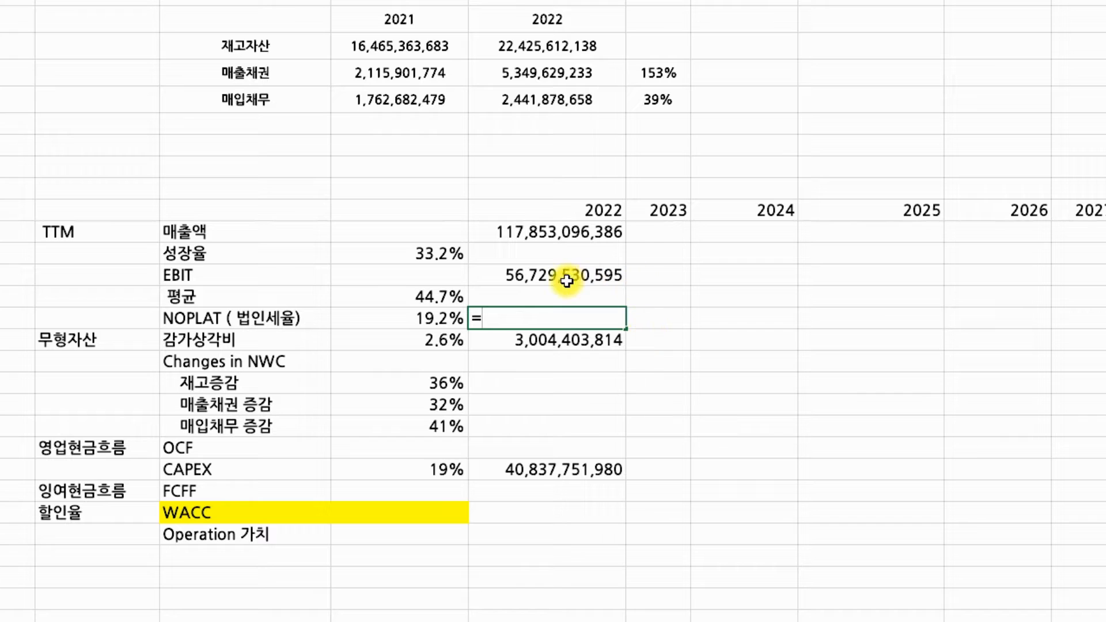
left_click(571, 277)
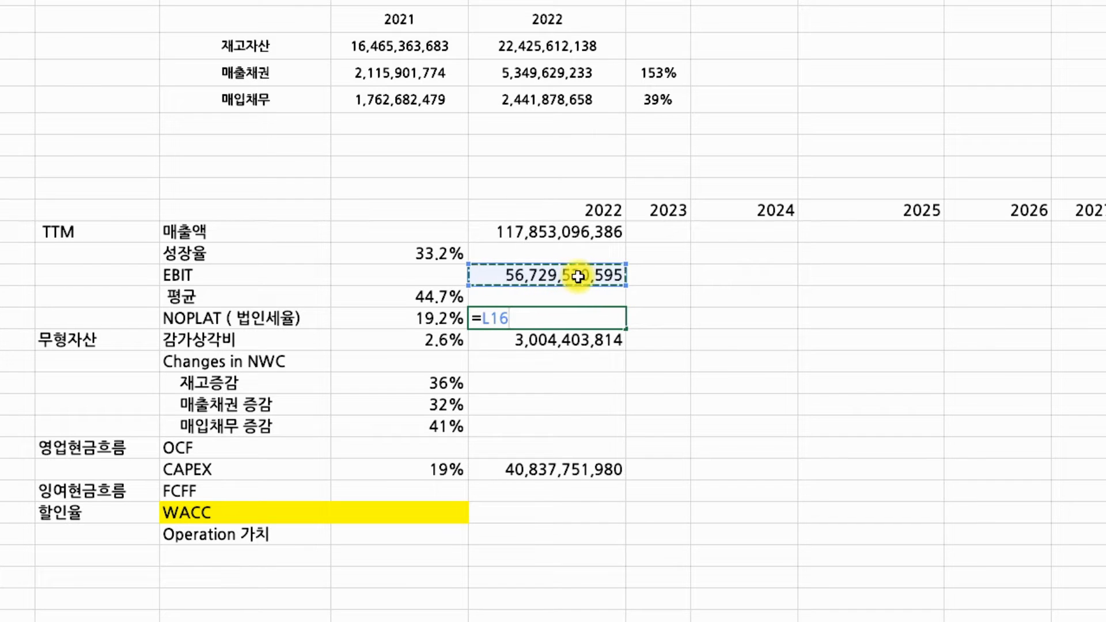
type("*")
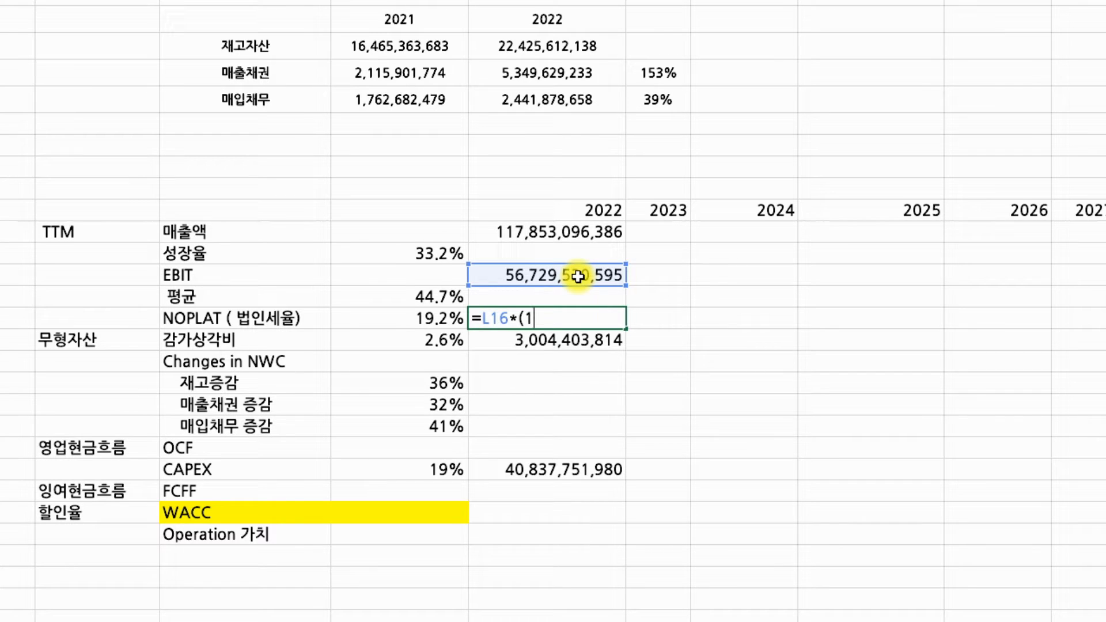
left_click(450, 321)
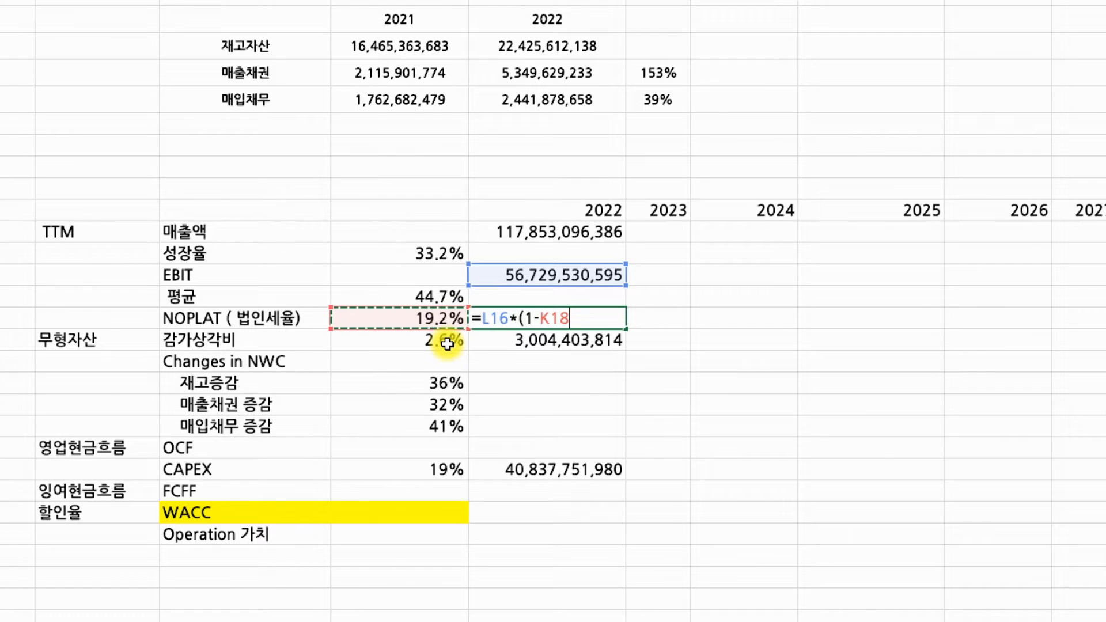
type(")")
key("Return")
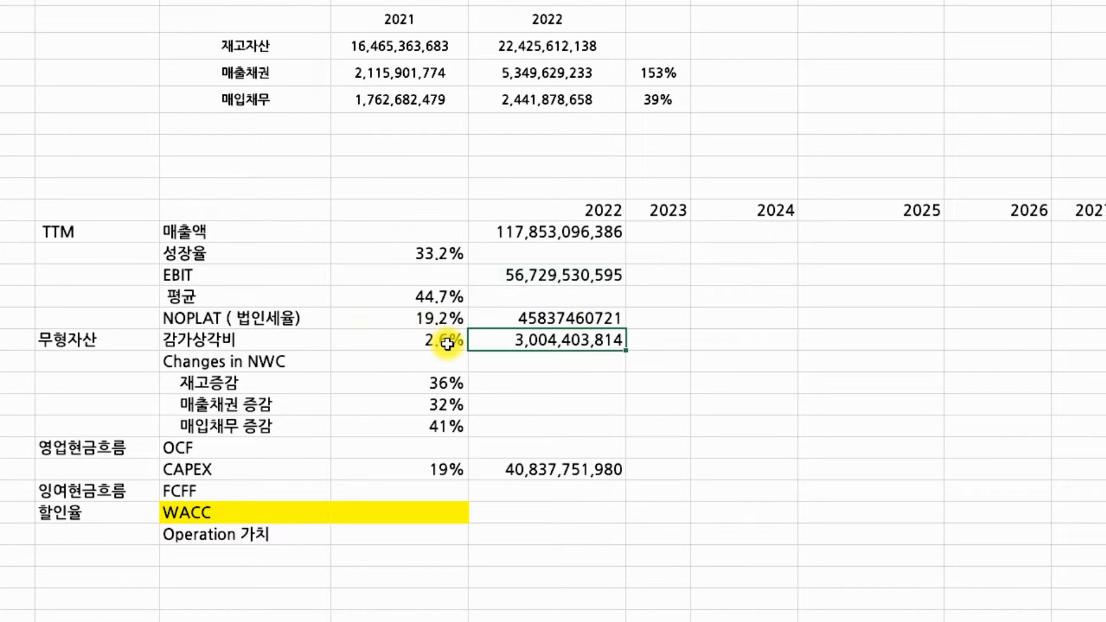
Format the 2022 NOPLAT value as a number with thousands separators
left_click(527, 319)
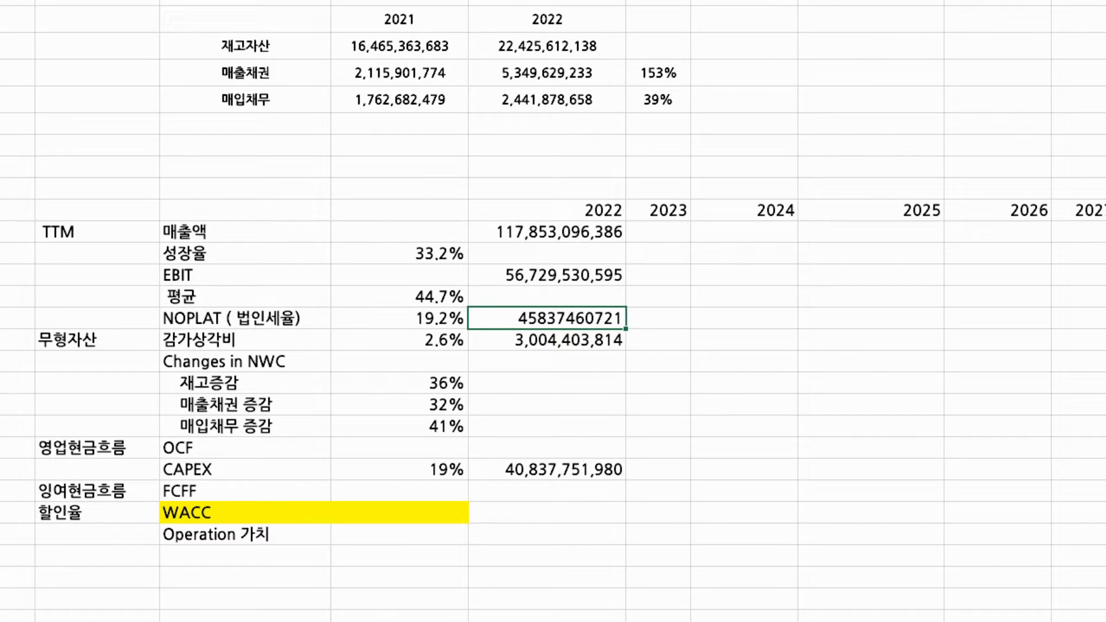
left_click(569, 276)
left_click(585, 317)
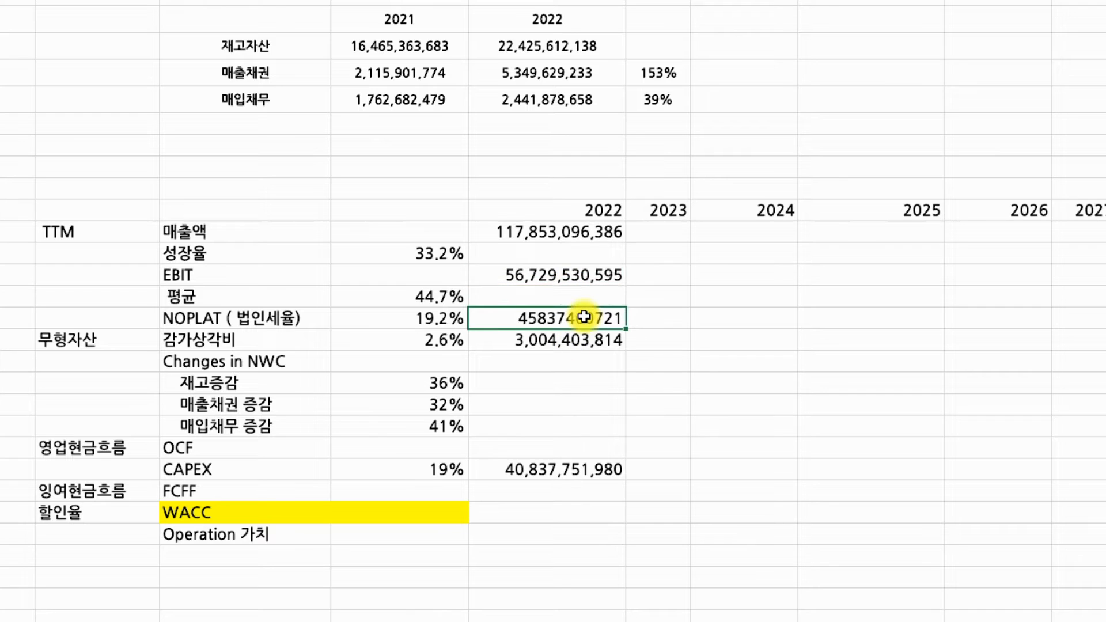
key("ctrl+1")
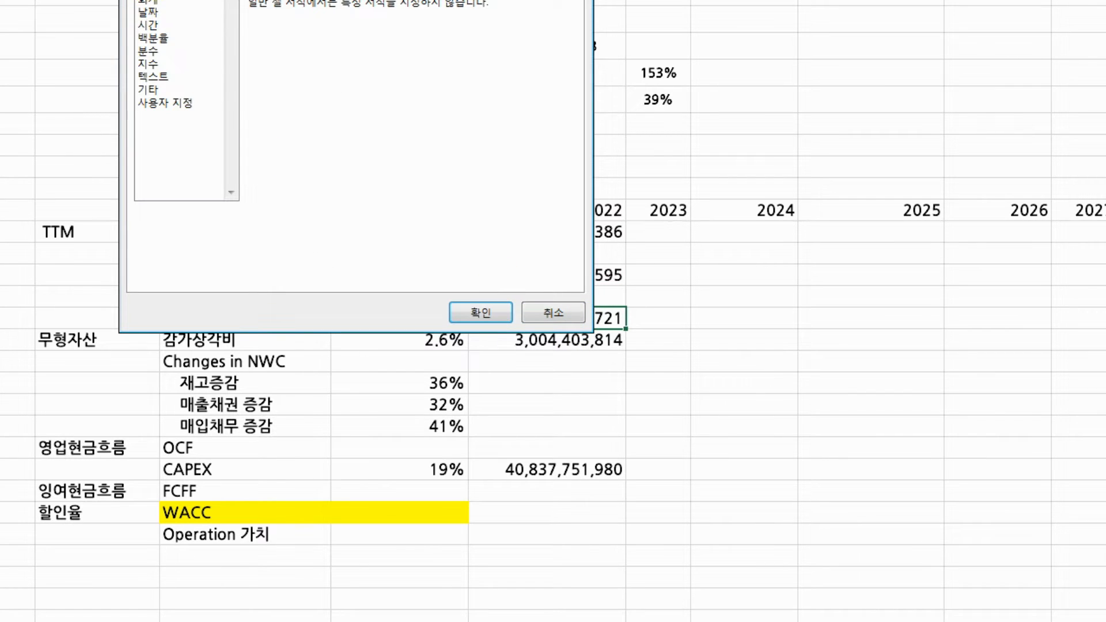
left_click(148, 0)
left_click(332, 31)
left_click(500, 315)
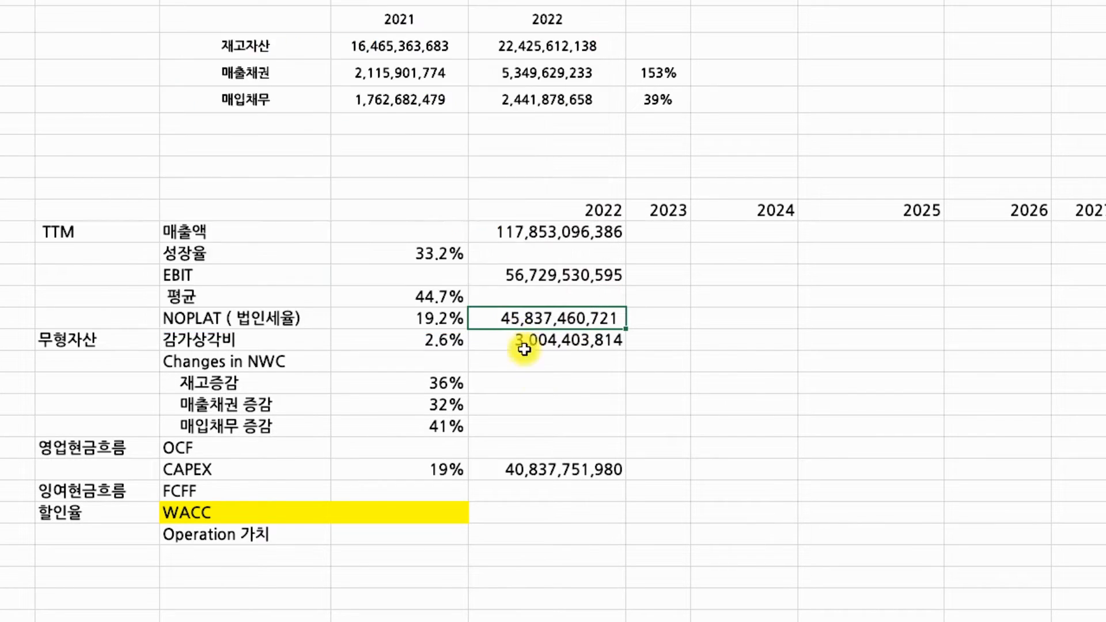
Calculate the 2022 재고증감 as 2022 minus 2021 재고자산 with =L6-K6
left_click(545, 386)
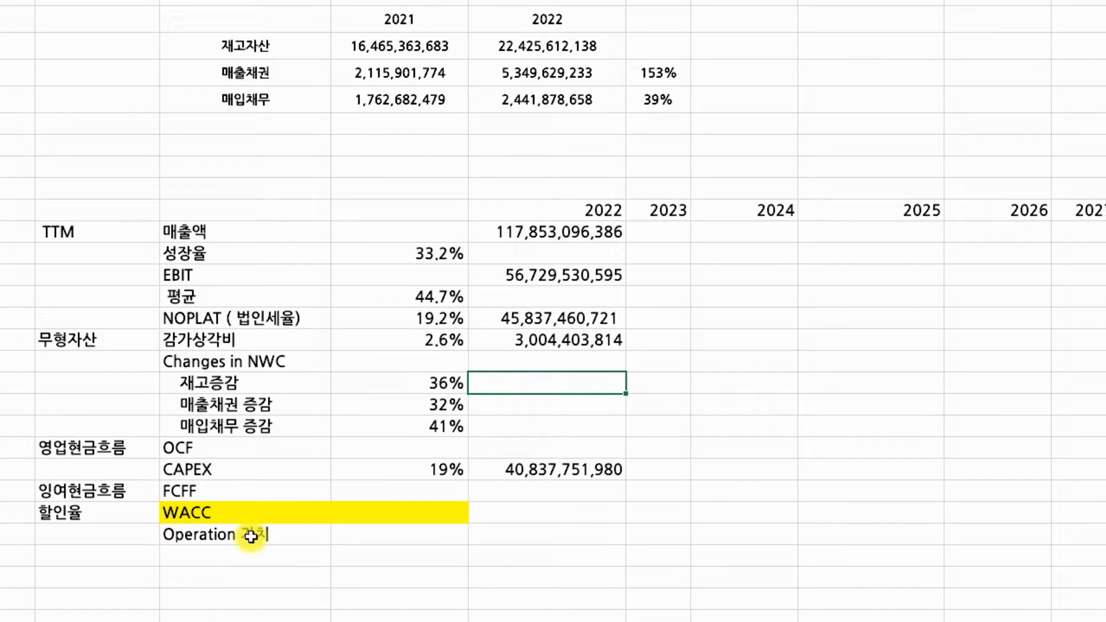
left_click(201, 621)
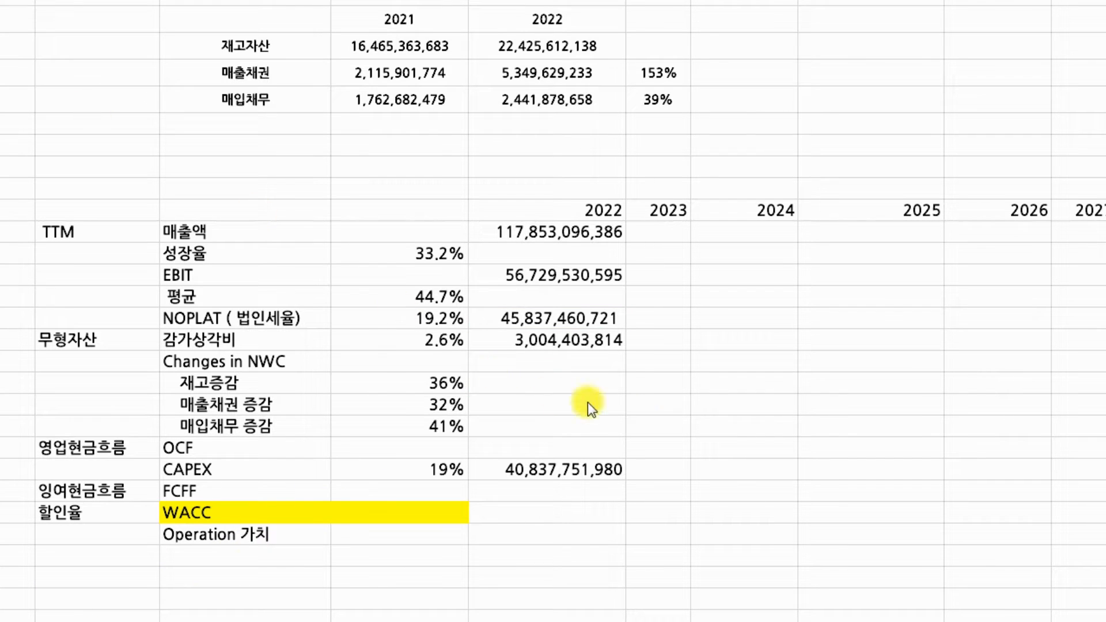
left_click(726, 390)
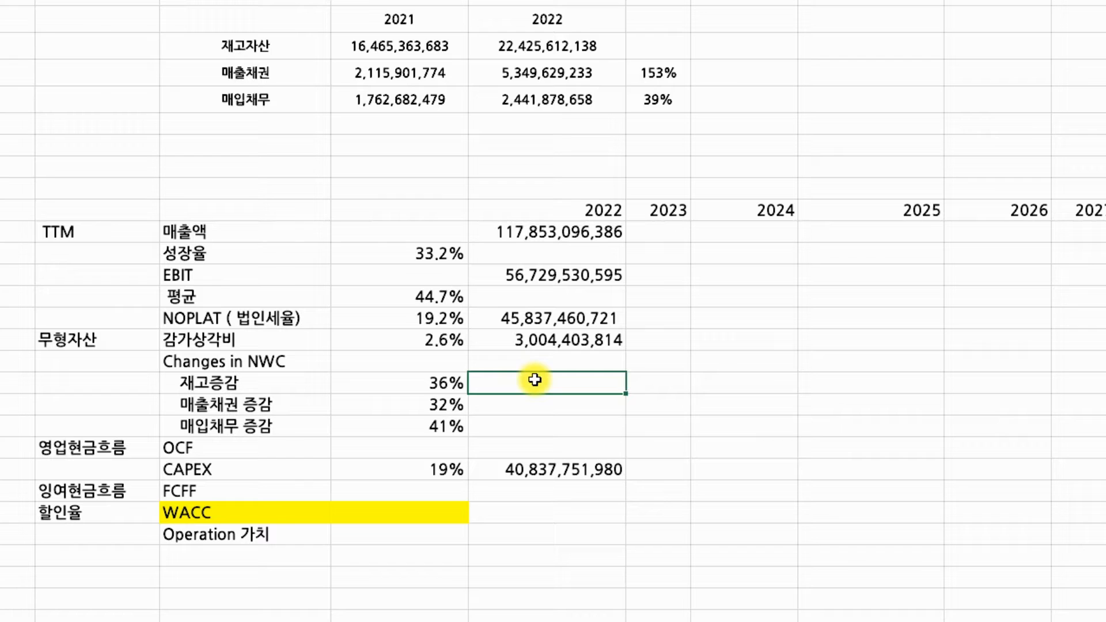
type("=")
left_click(558, 49)
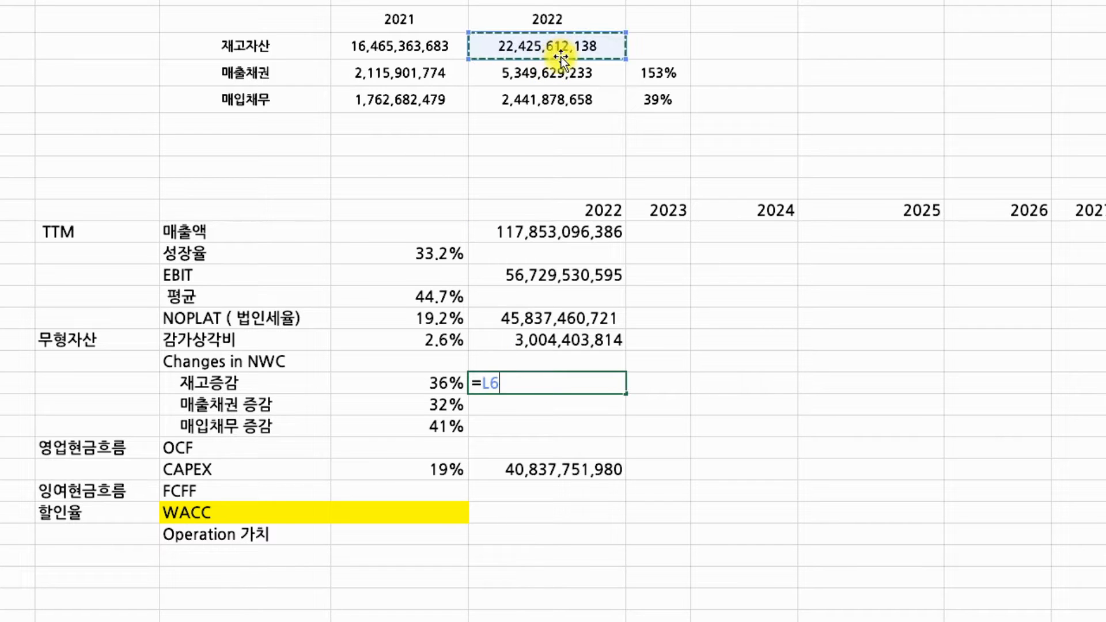
type("-")
left_click(433, 44)
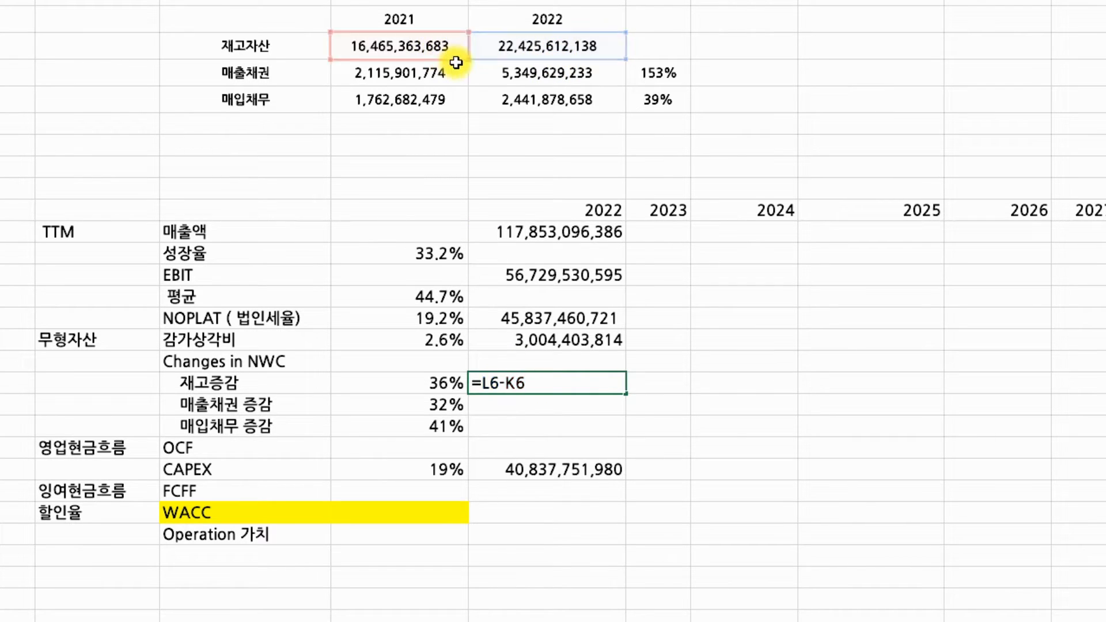
key("Return")
Fill the 2022 재고증감 formula down to 매출채권 증감 and 매입채무 증감, and check both copied formulas
left_click(599, 385)
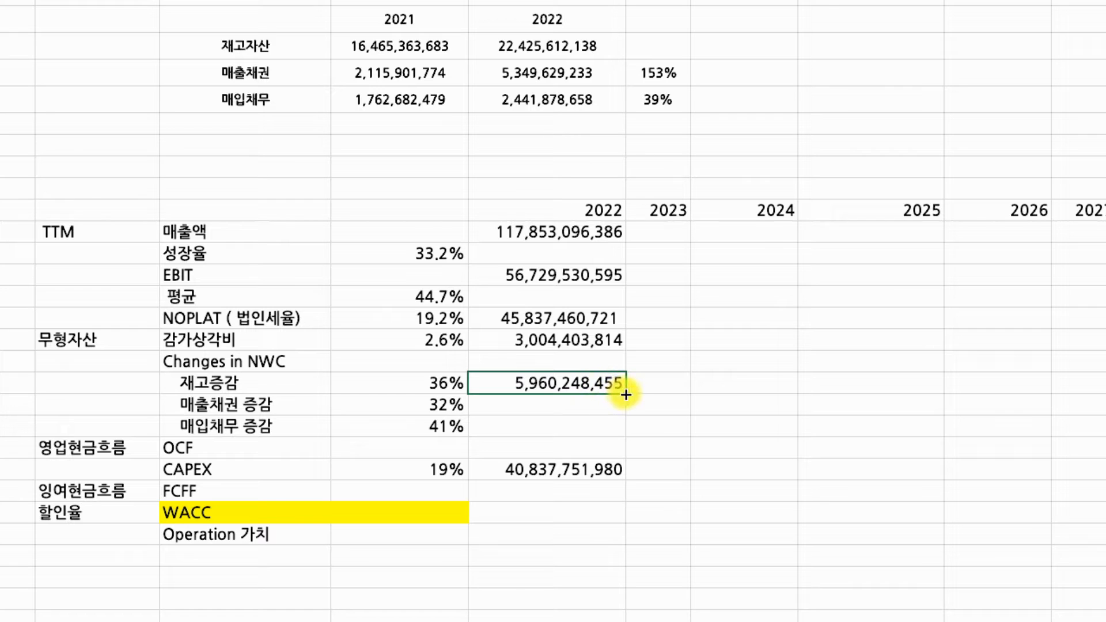
left_click_drag(629, 394, 628, 438)
double_click(605, 405)
double_click(614, 427)
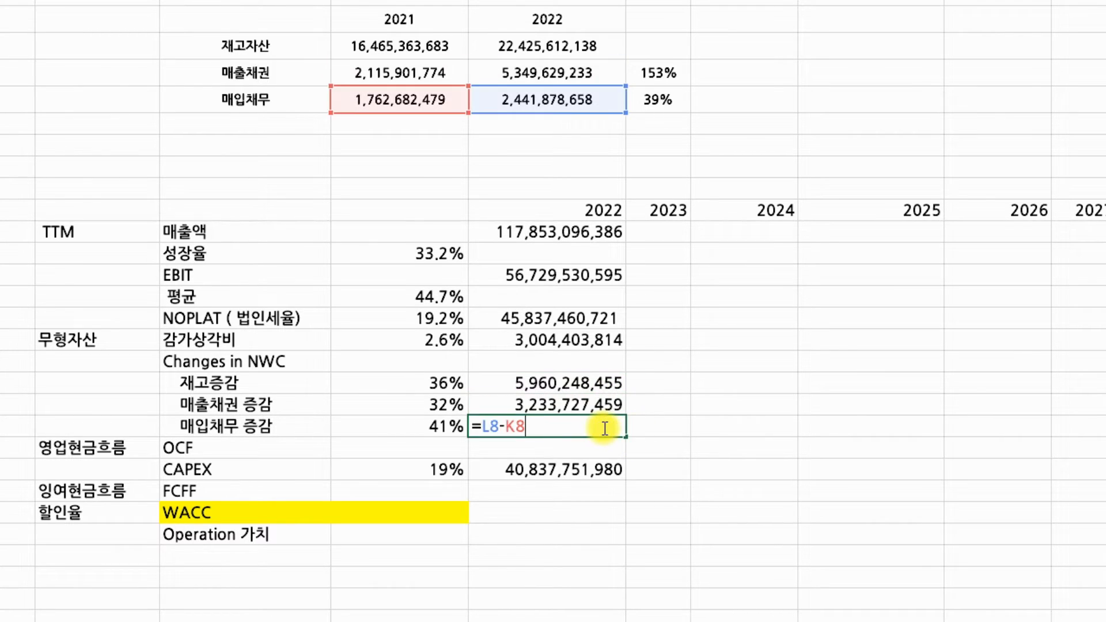
left_click(745, 448)
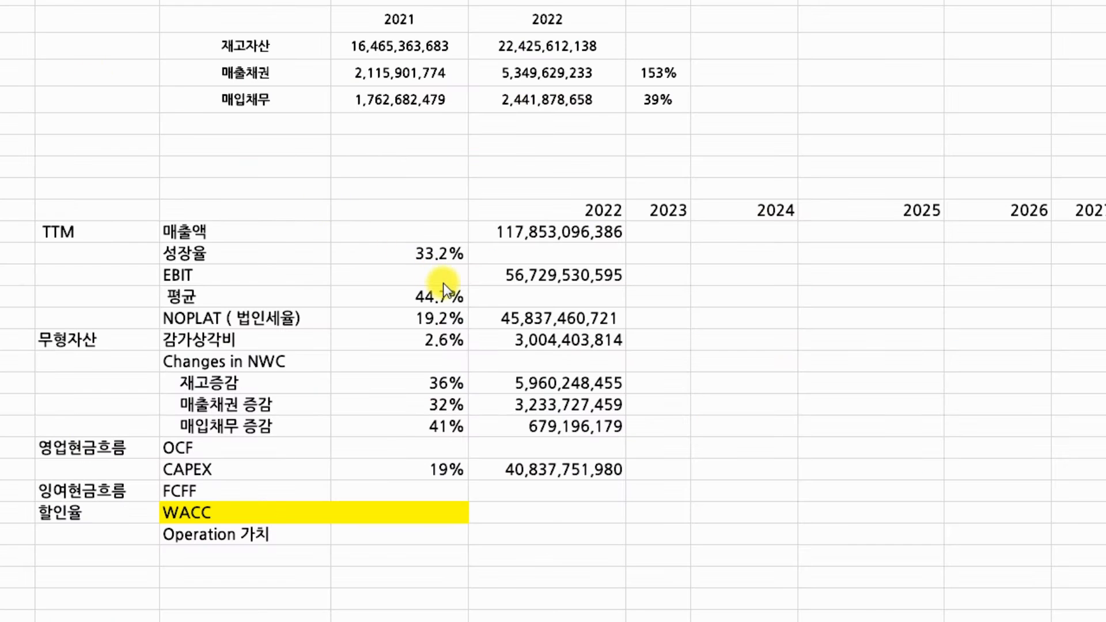
Calculate the 2022 Changes in NWC as 재고증감 plus 매출채권 증감 minus 매입채무 증감 with =L21+L22-L23
left_click(471, 360)
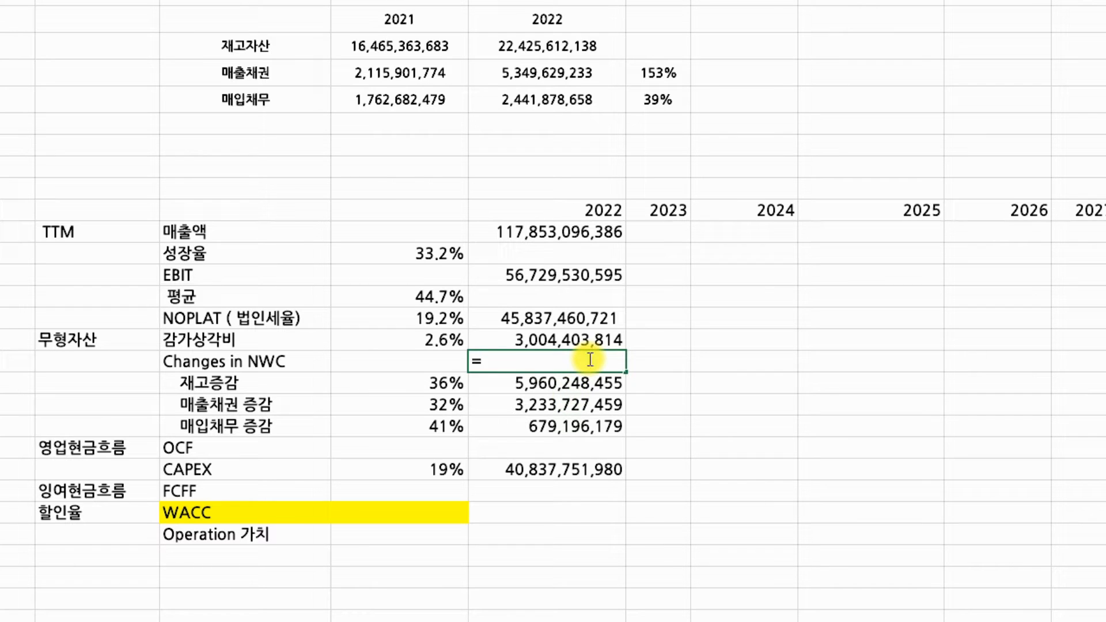
left_click(578, 390)
type("+")
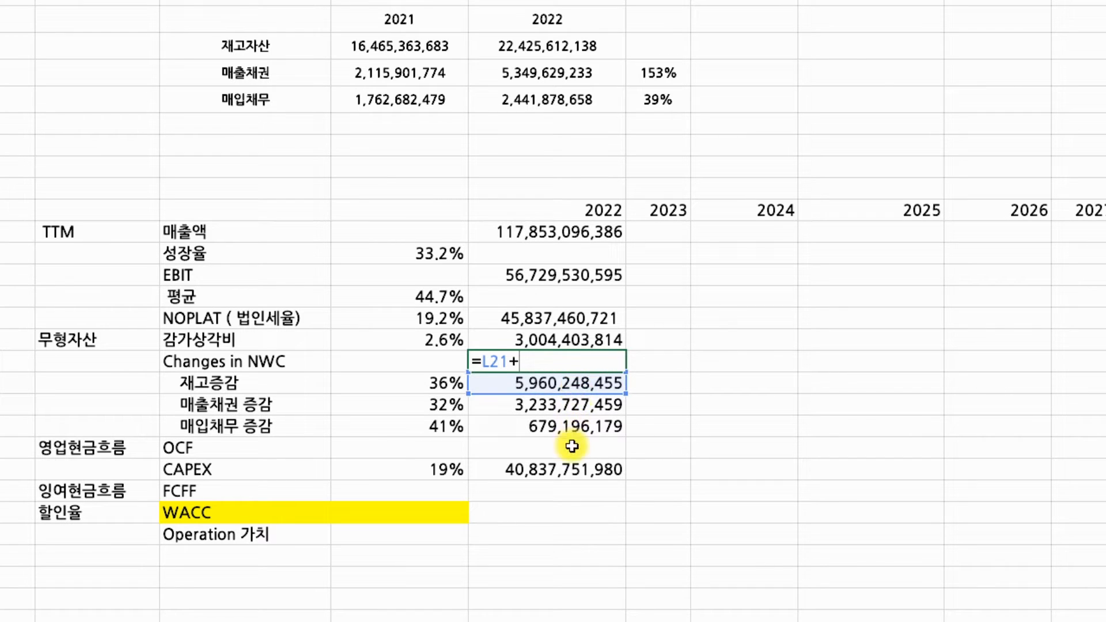
left_click(587, 408)
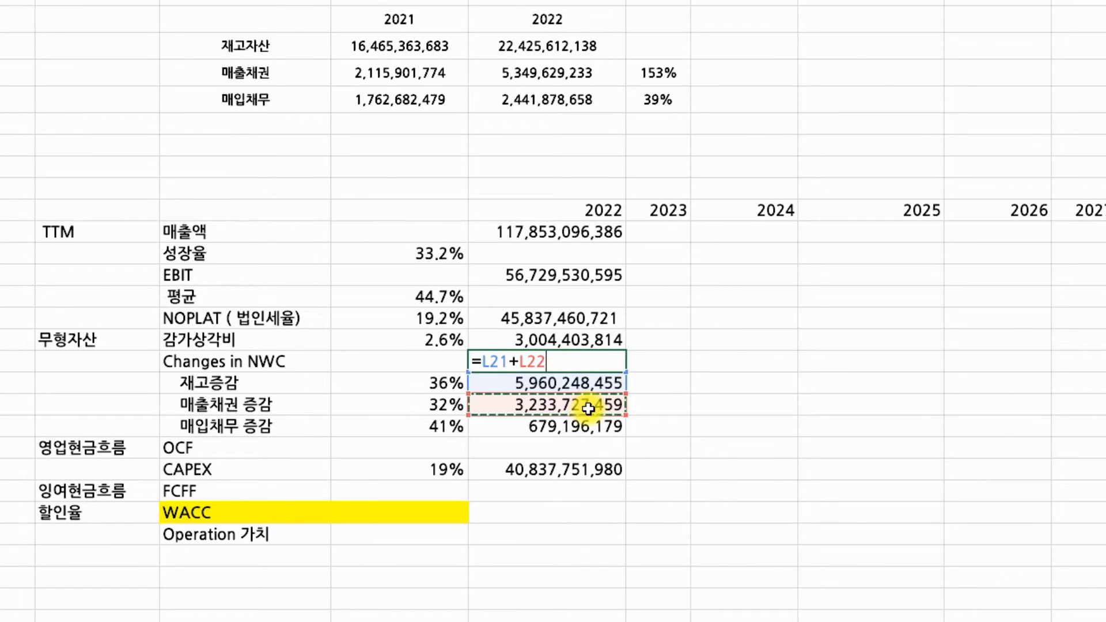
type("-")
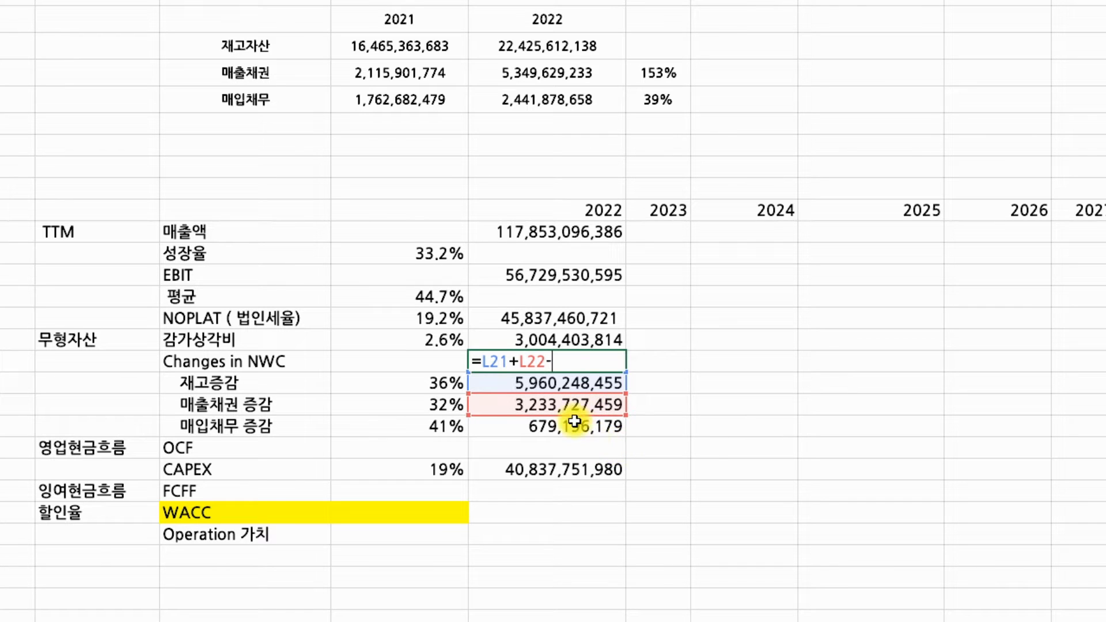
left_click(577, 426)
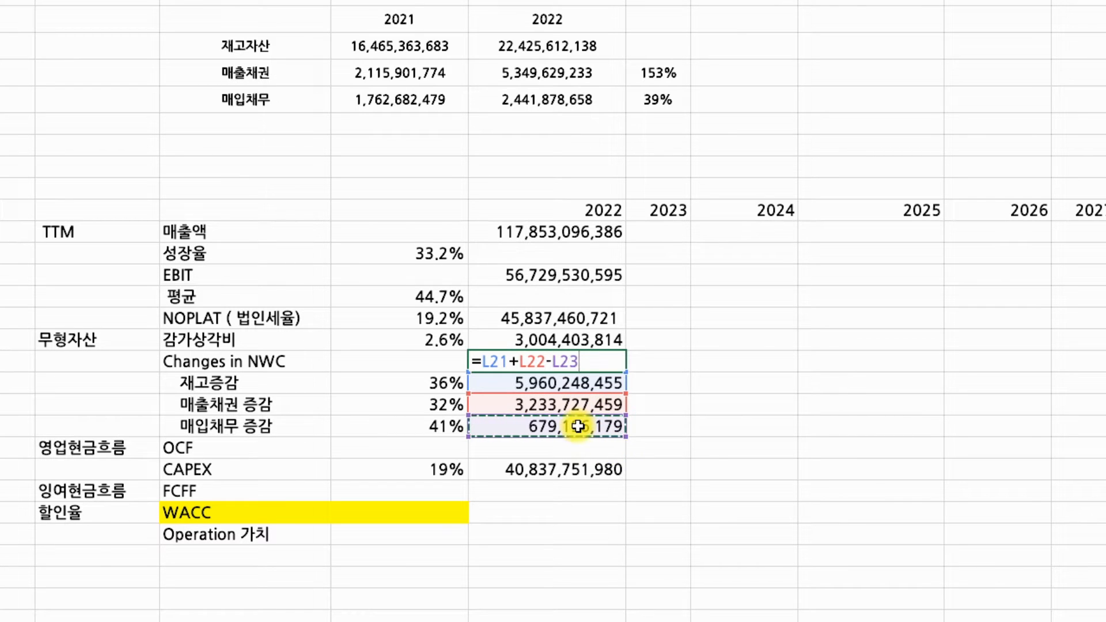
key("Return")
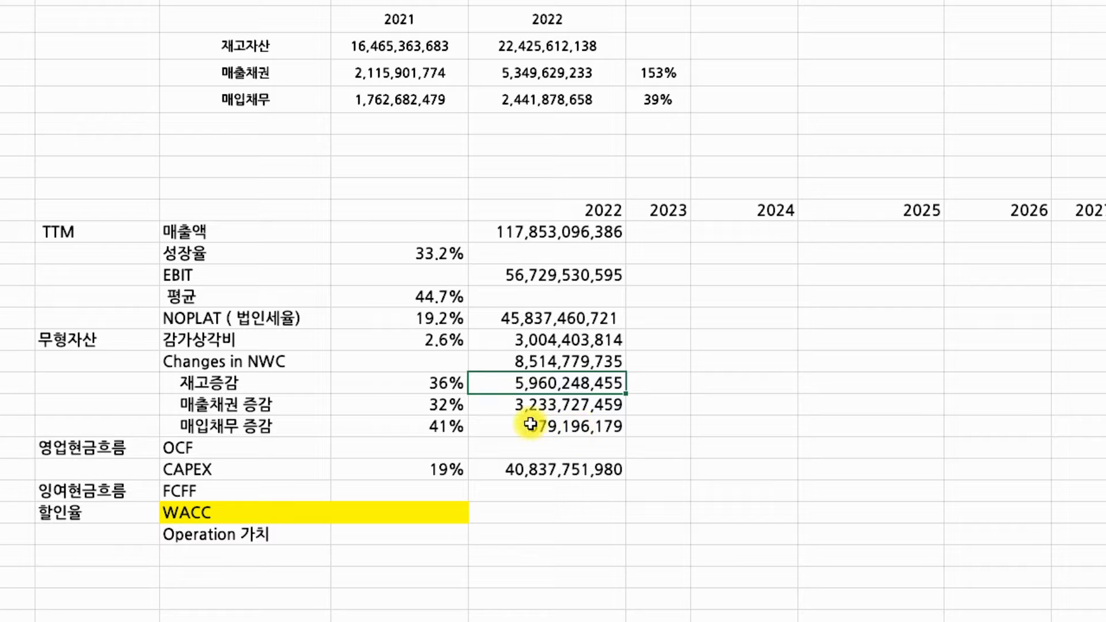
Calculate the 2022 OCF as NOPLAT plus 감가상각비 minus Changes in NWC with =L18+L19-L20
left_click(200, 621)
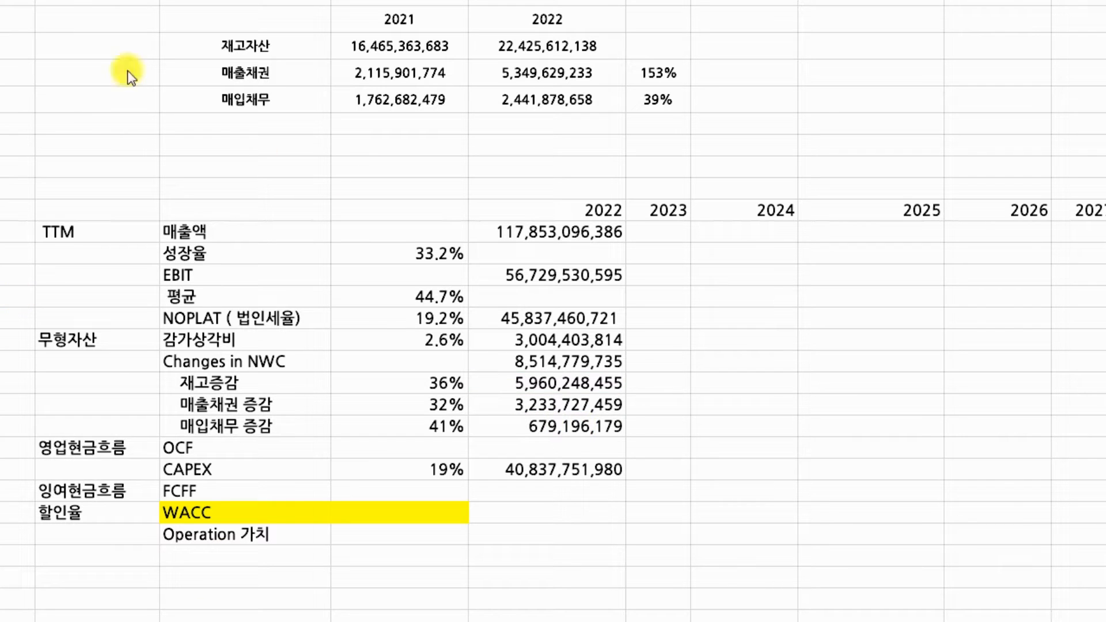
left_click(296, 441)
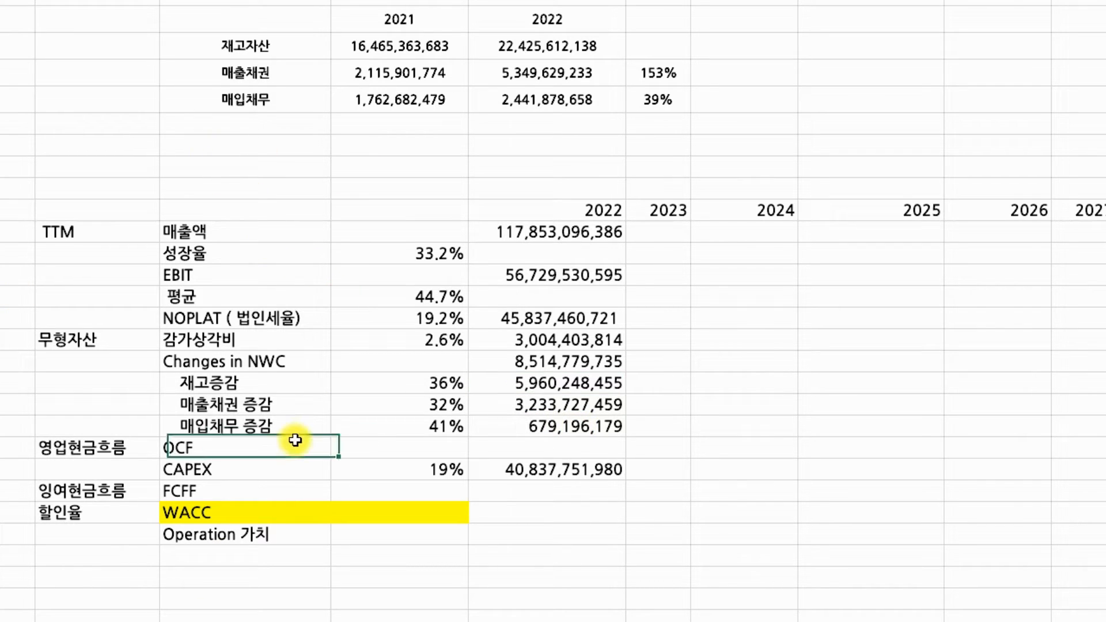
left_click(544, 444)
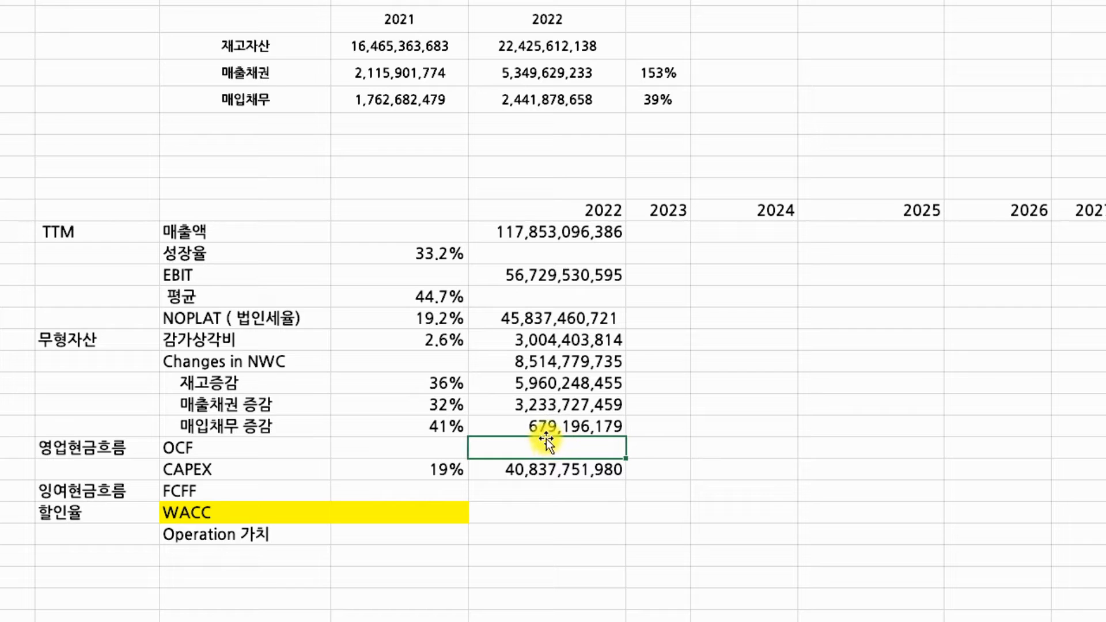
type("=")
left_click(568, 318)
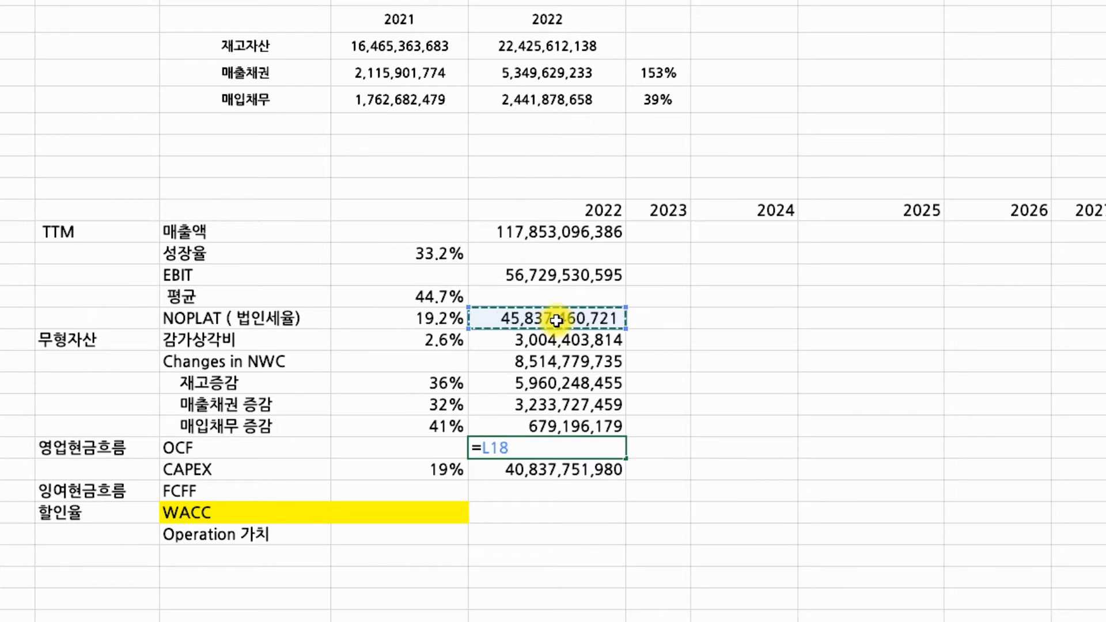
type("+")
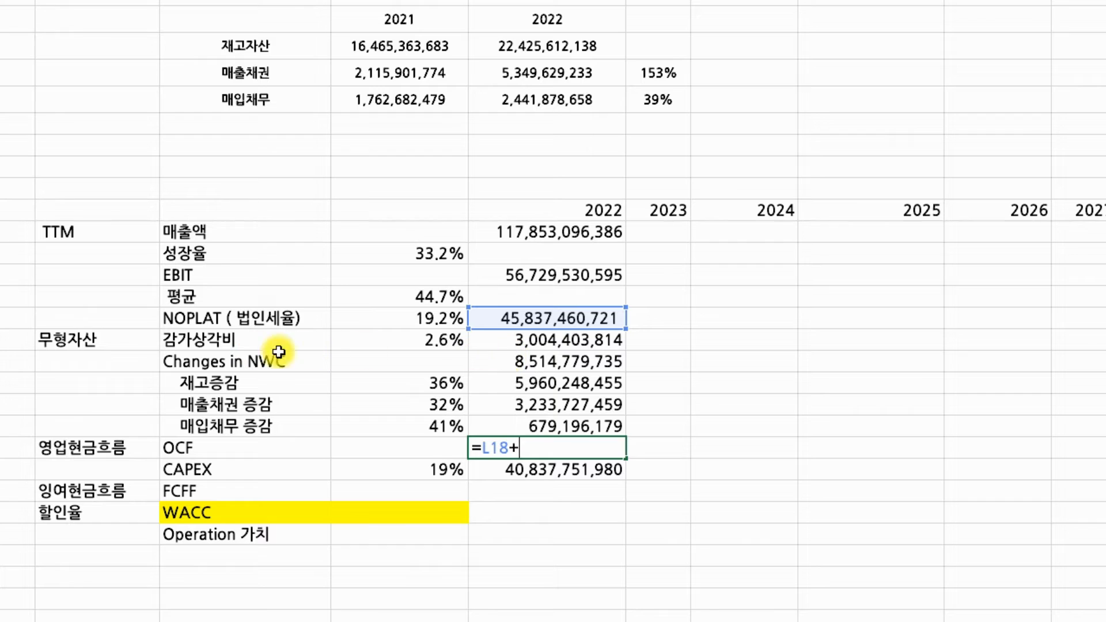
left_click(558, 340)
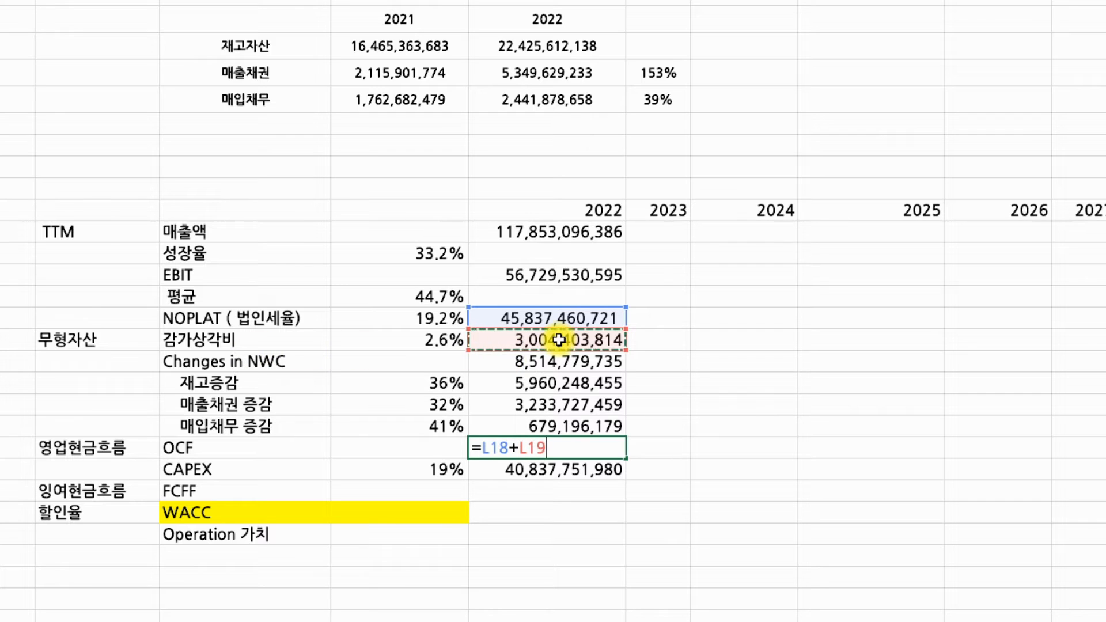
type("-")
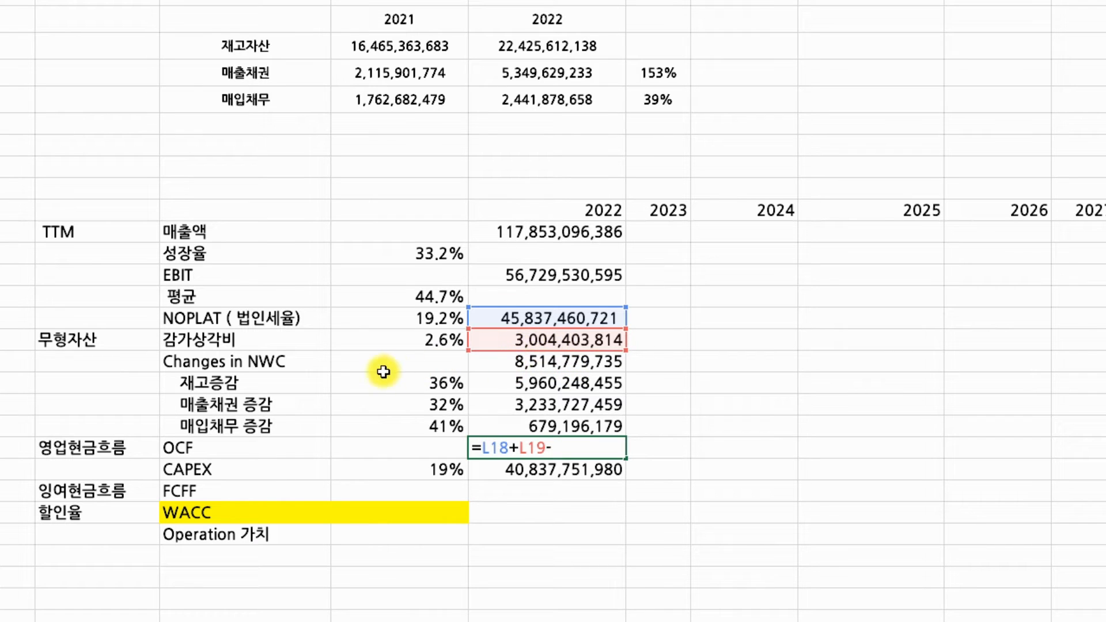
left_click(522, 364)
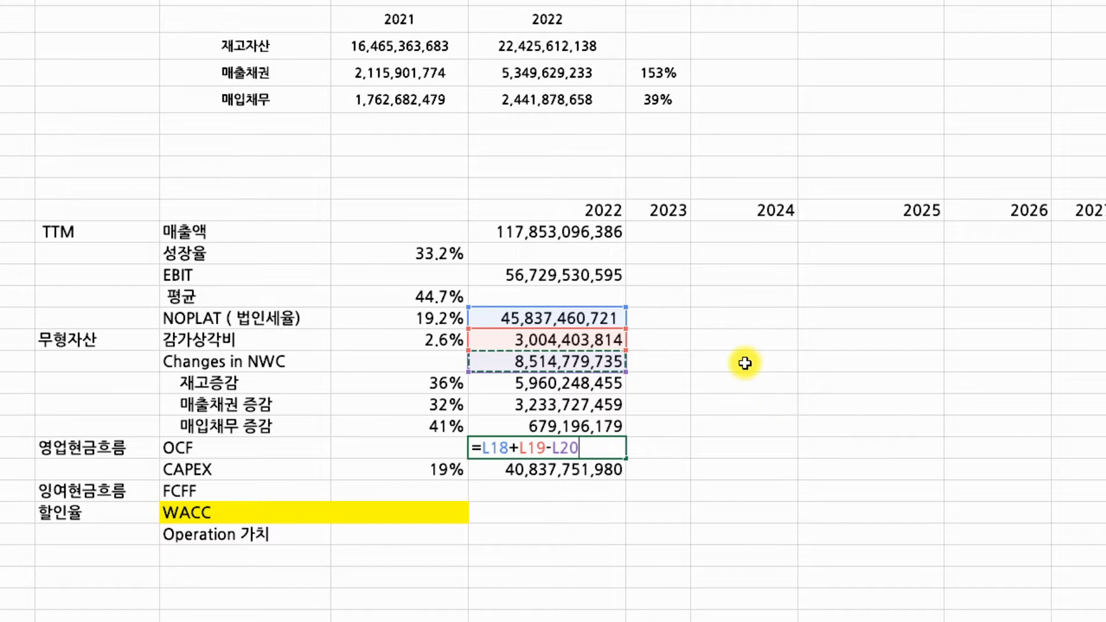
key("Return")
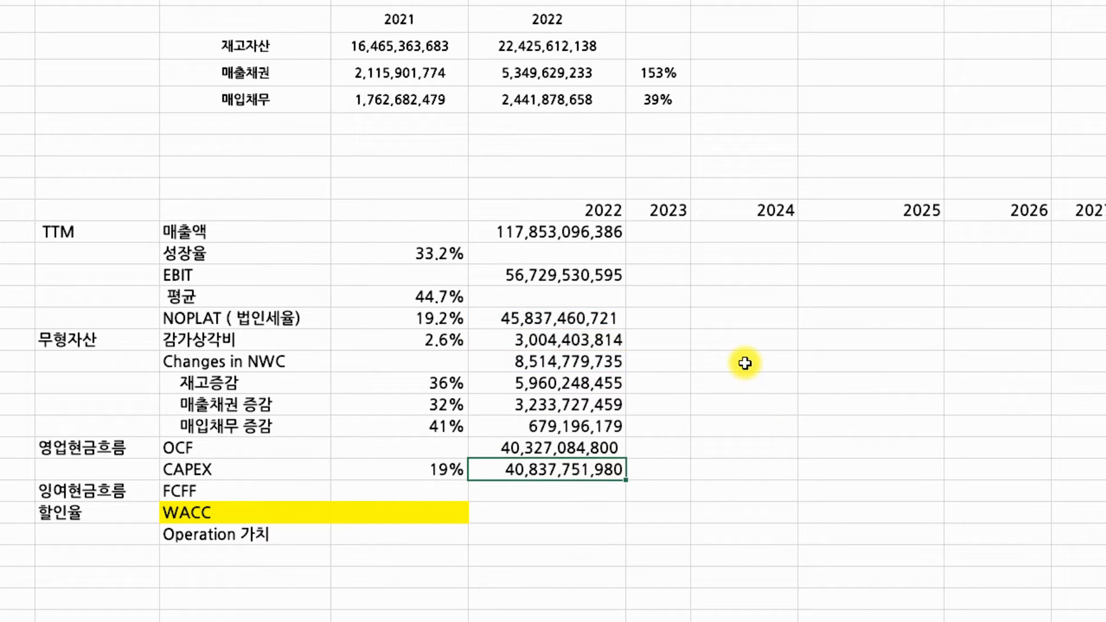
Calculate the 2022 FCFF as OCF minus CAPEX with =L24-L25
left_click(206, 621)
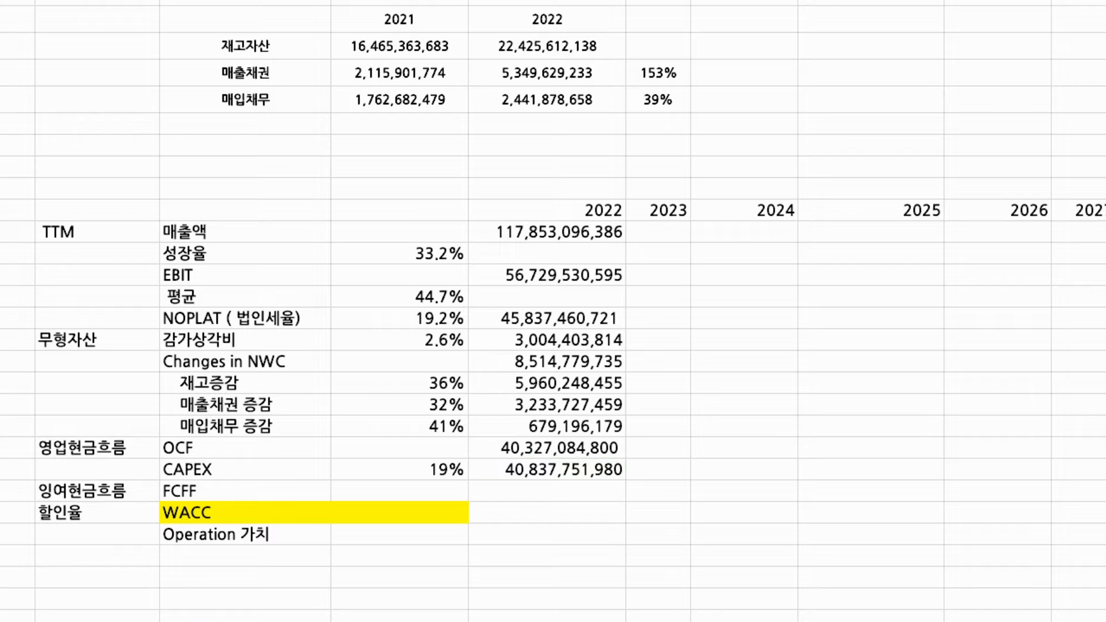
left_click(566, 476)
left_click(565, 491)
type("=")
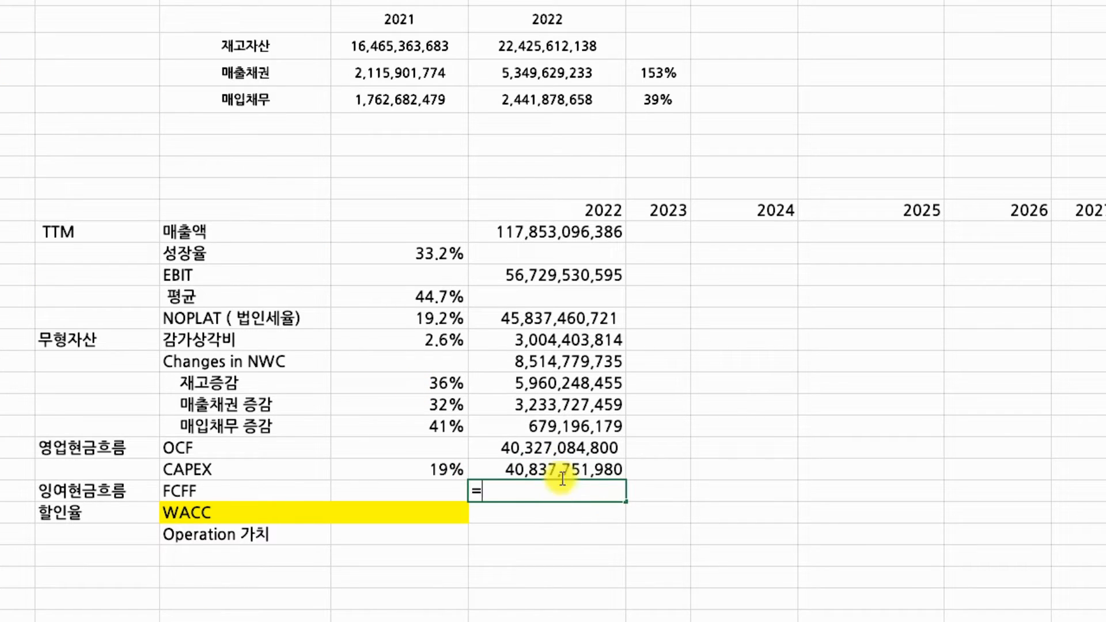
left_click(559, 449)
type("-")
left_click(571, 469)
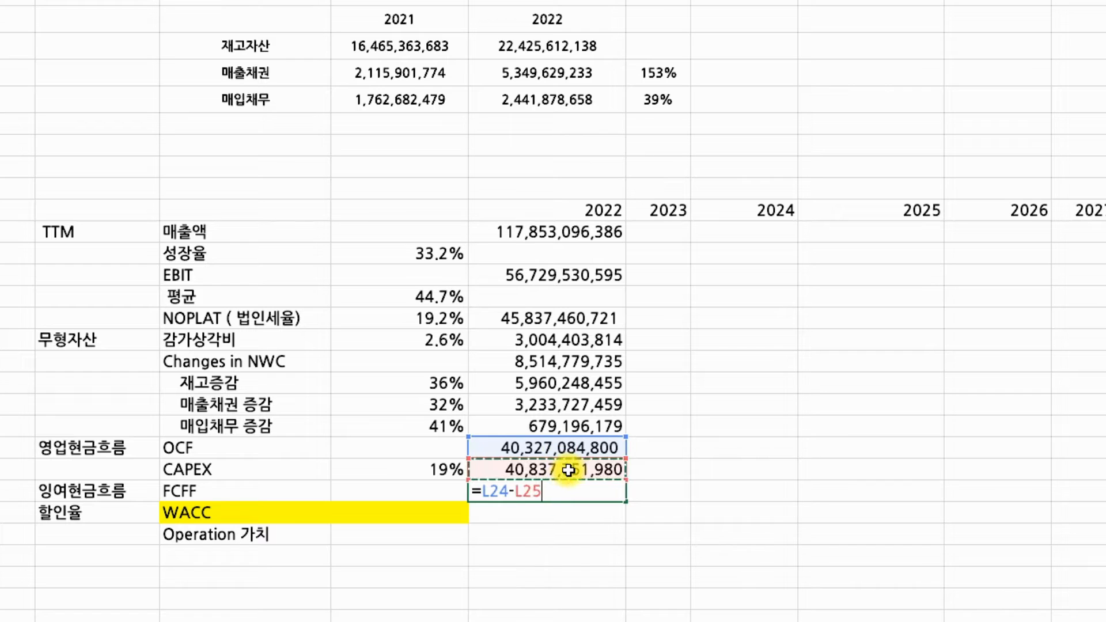
key("Return")
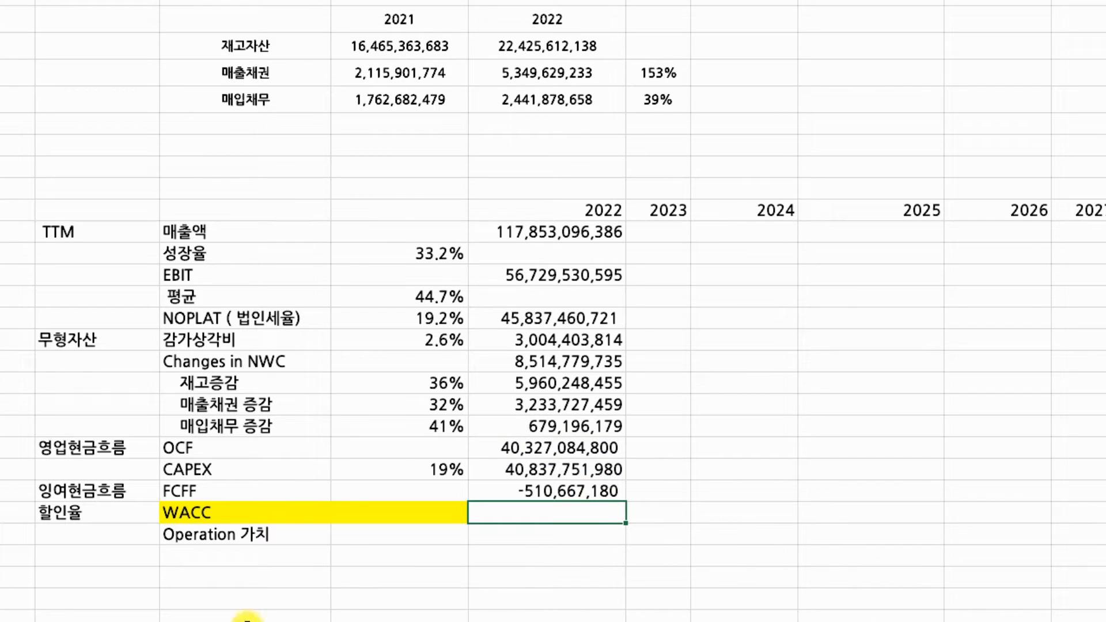
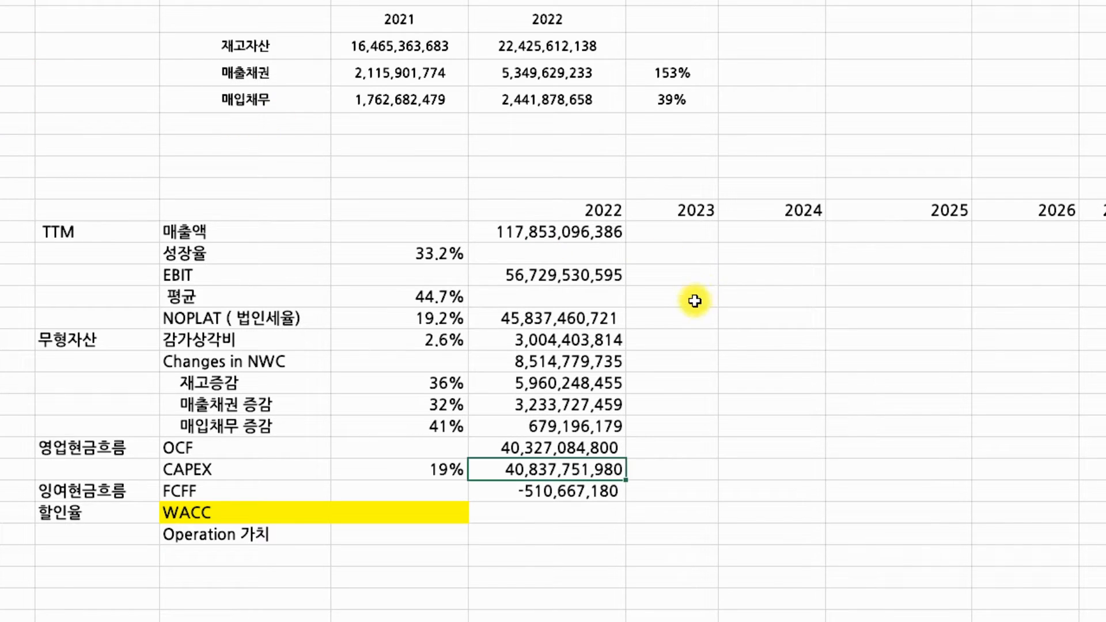
scroll(566, 300, "down", 1)
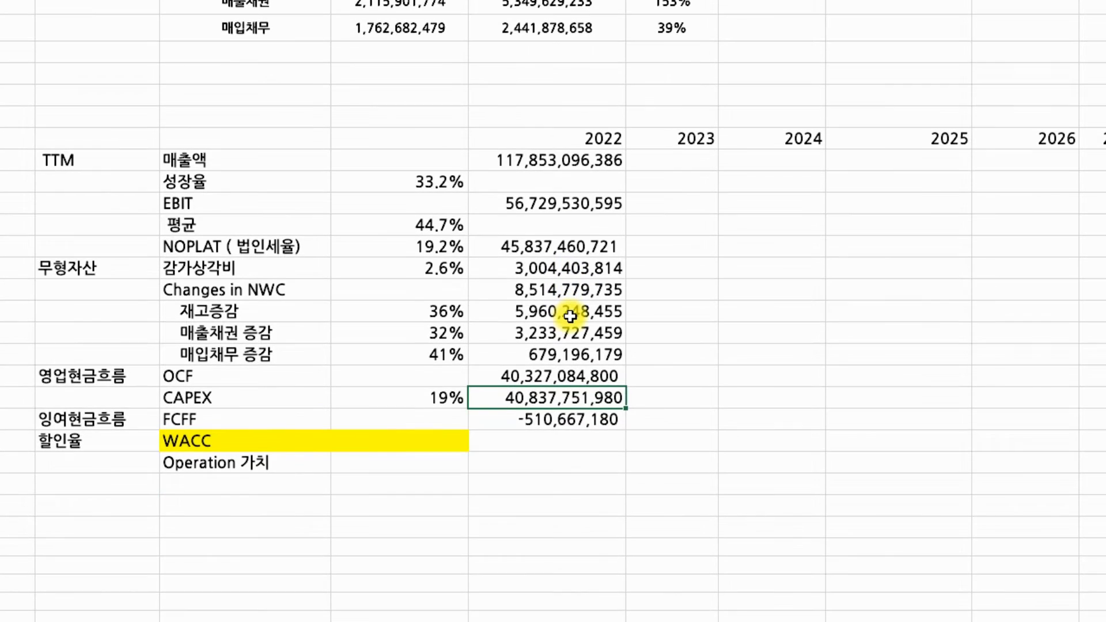
scroll(570, 316, "up", 2)
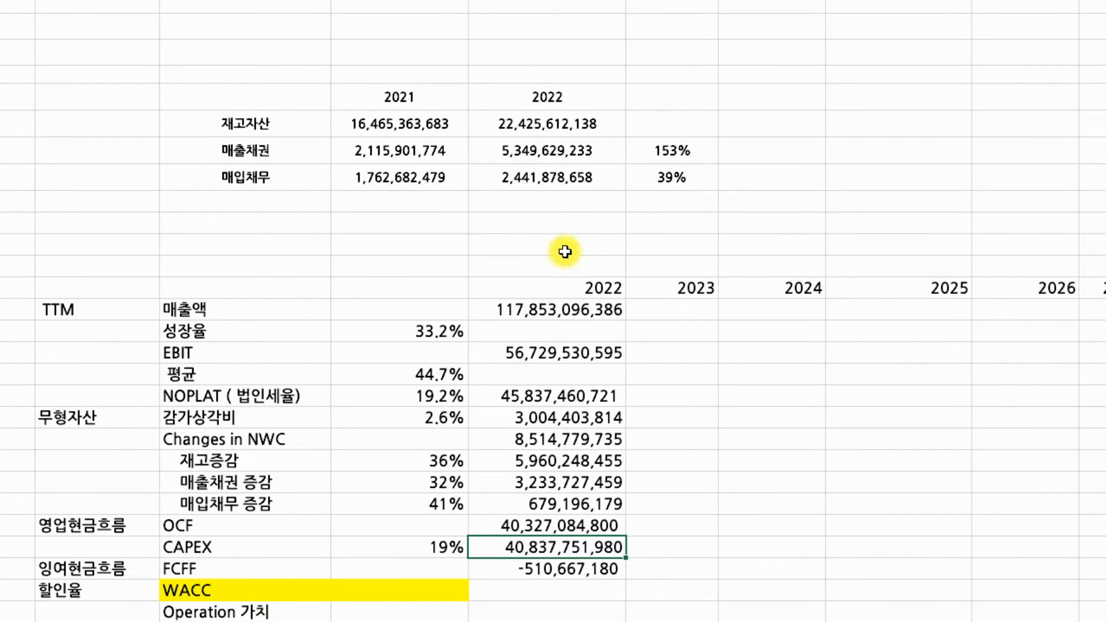
scroll(580, 407, "down", 2)
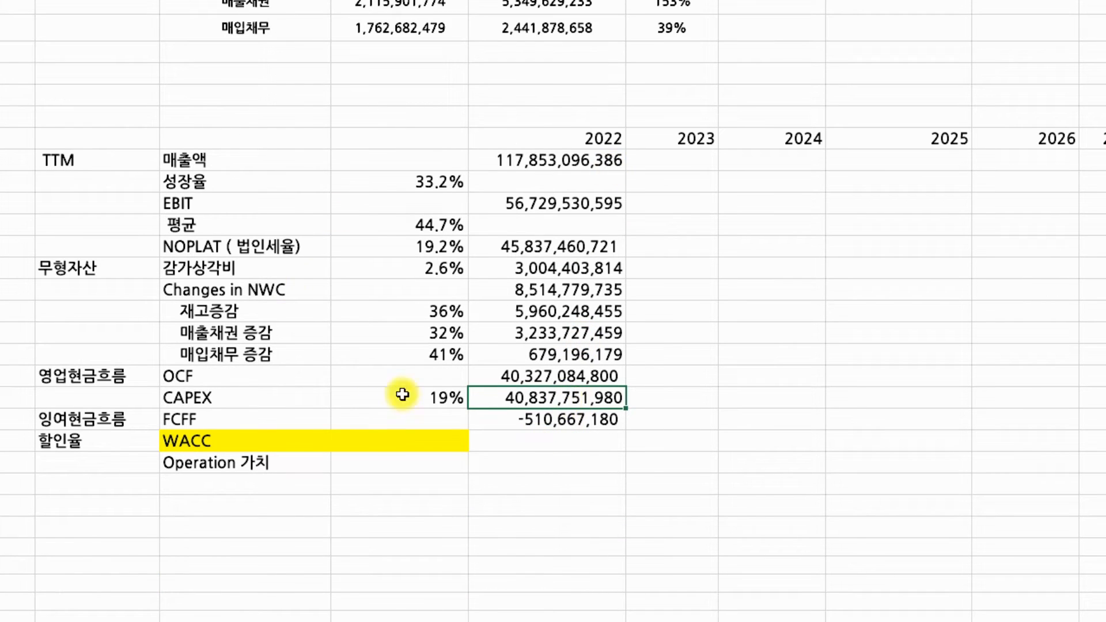
scroll(527, 236, "up", 1)
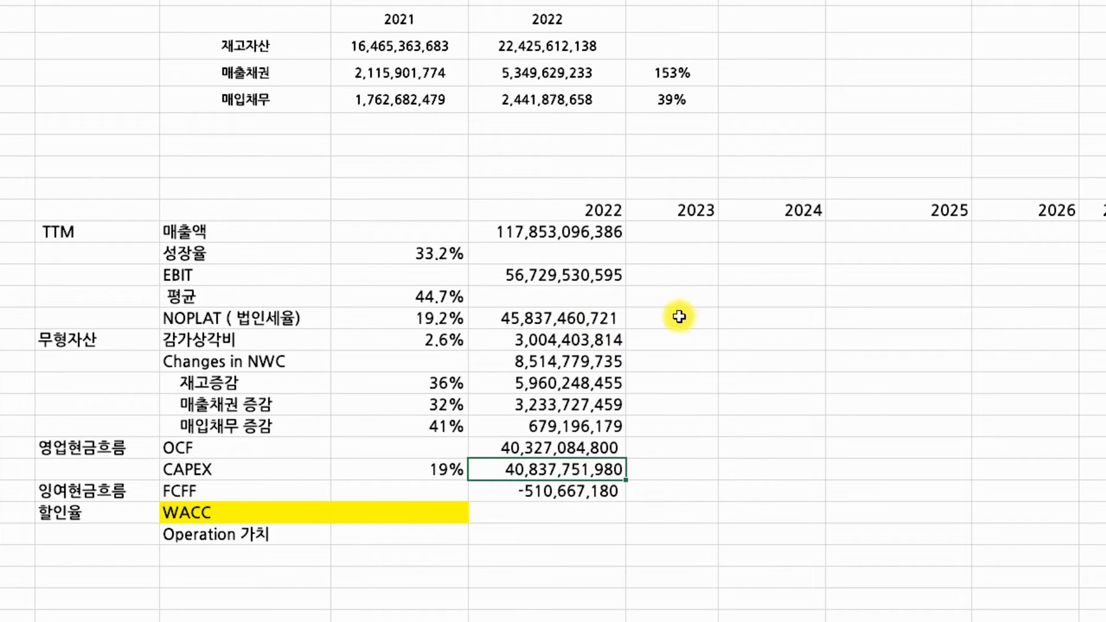
Enter the label 매출액감소율 in the label column between the 매입채무 row and the forecast table
left_click(435, 262)
scroll(424, 315, "up", 2)
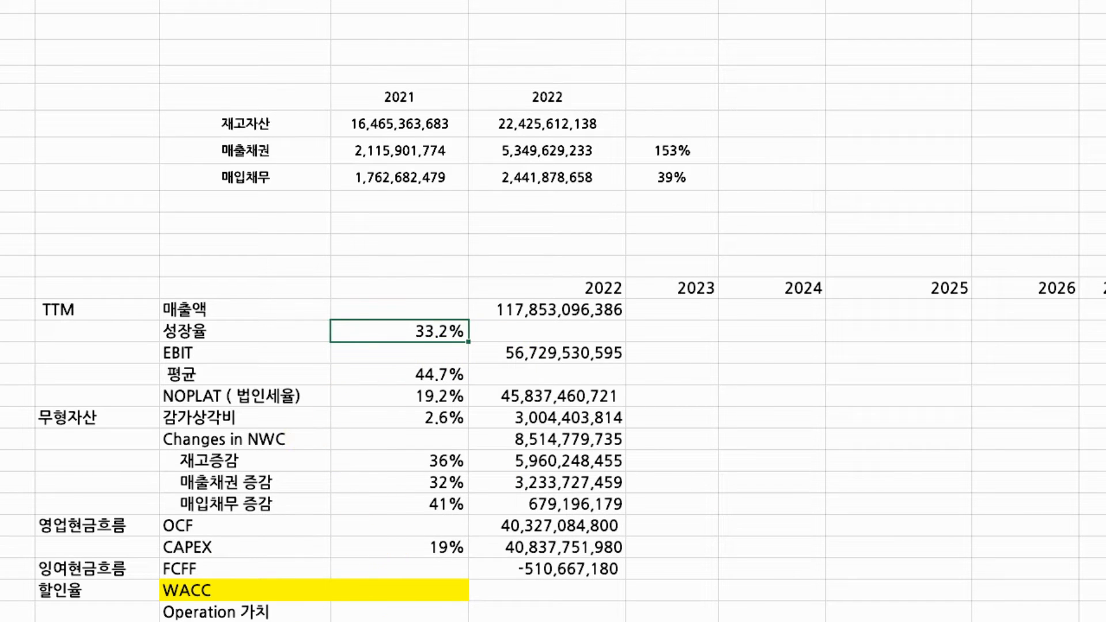
left_click(357, 620)
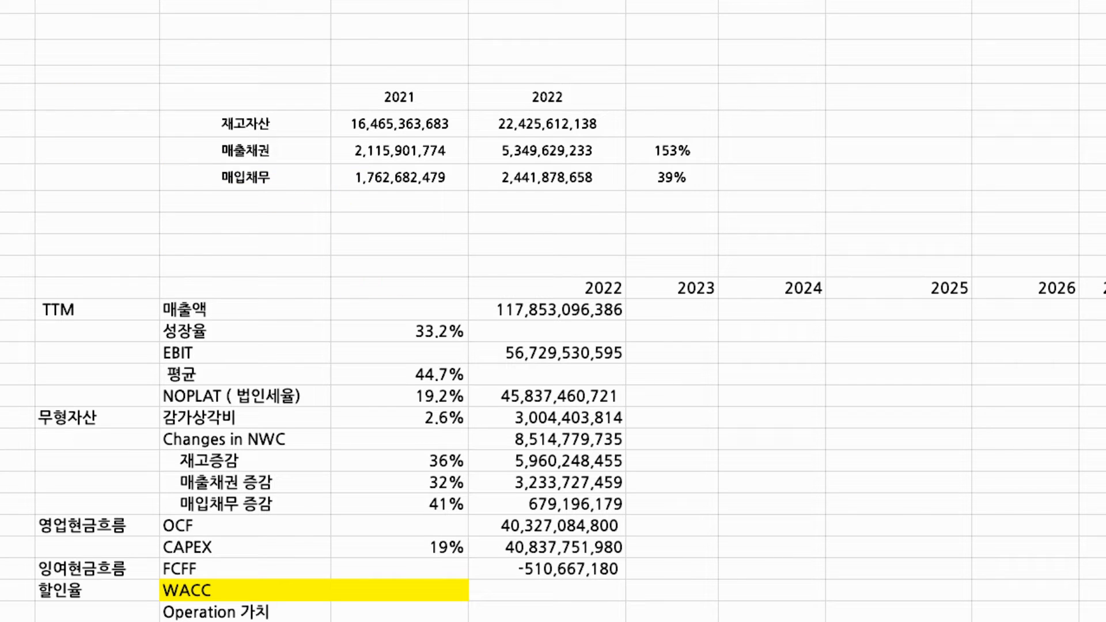
left_click(238, 229)
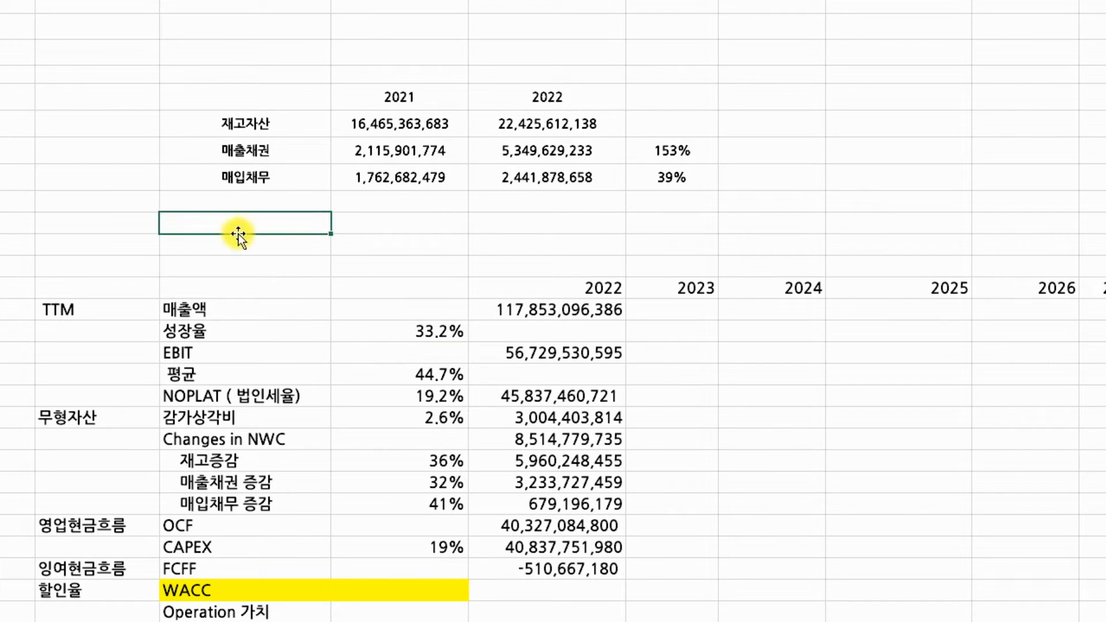
type("a")
key("BackSpace")
type("ㅁㅐ출액ㄱ")
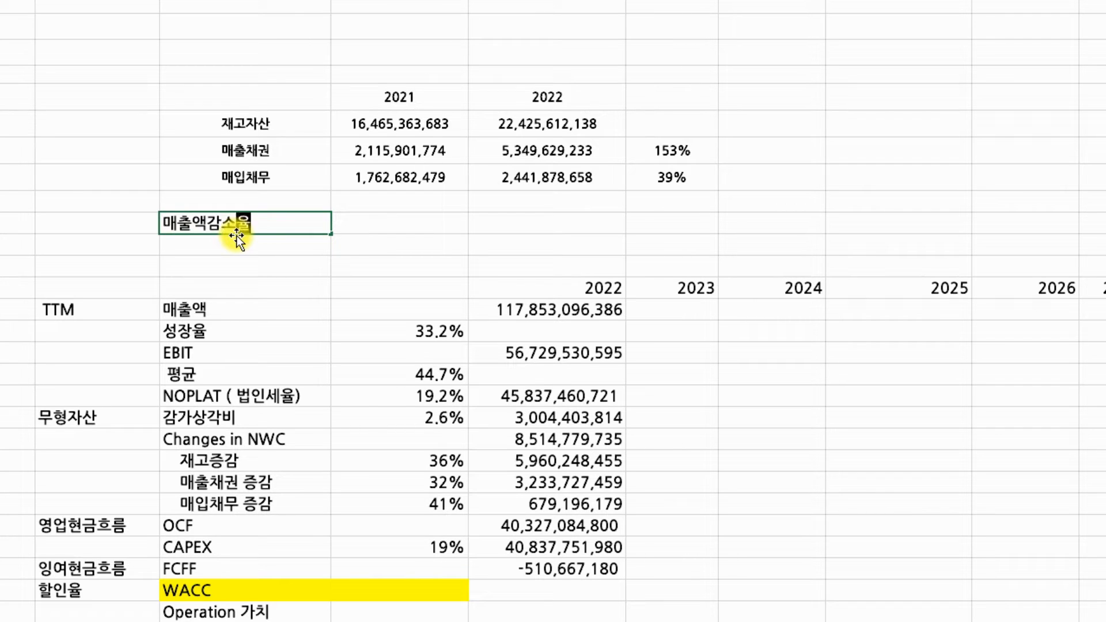
type("ㅏㅁ소율")
key("Return")
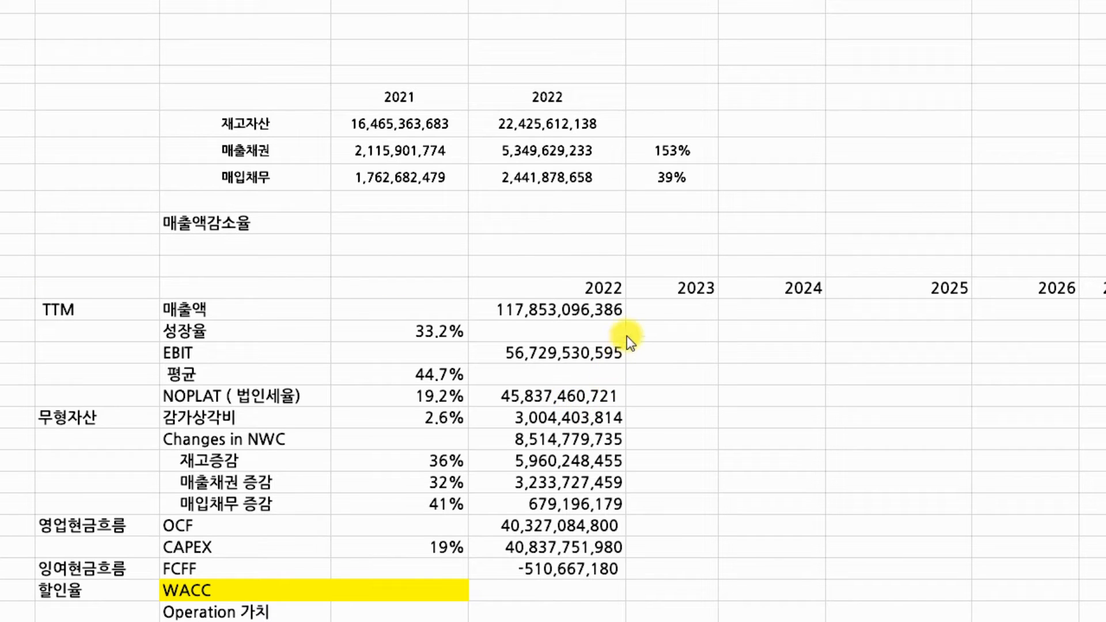
Copy the 33.2% 성장율 assumption into the 2022 column and widen the 2023 column
left_click(669, 324)
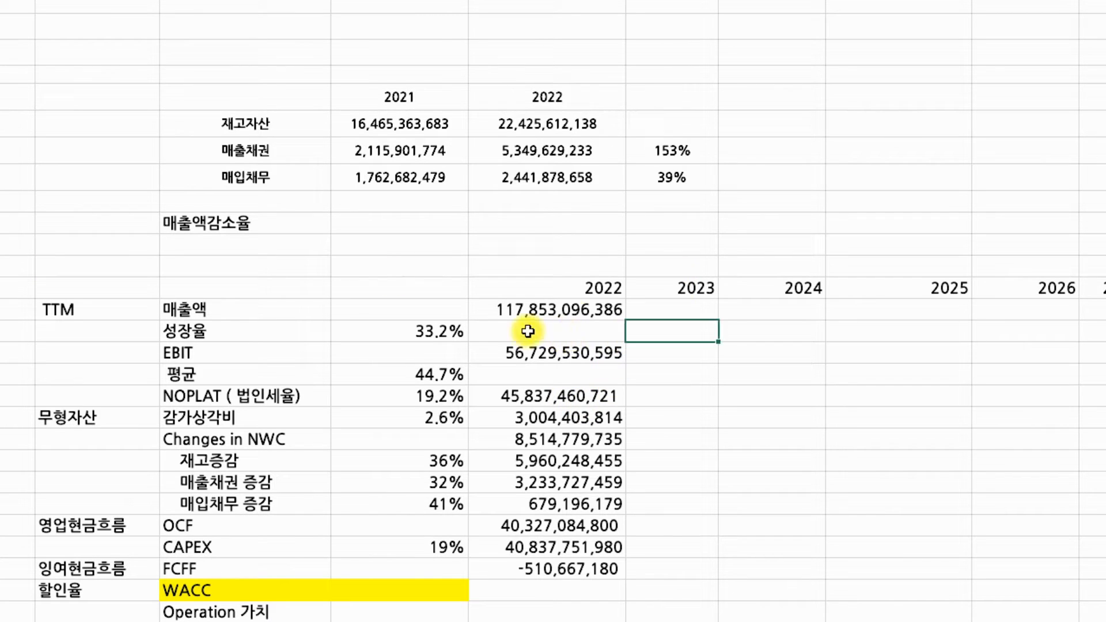
left_click(425, 333)
key("ctrl+c")
left_click(518, 329)
key("ctrl+v")
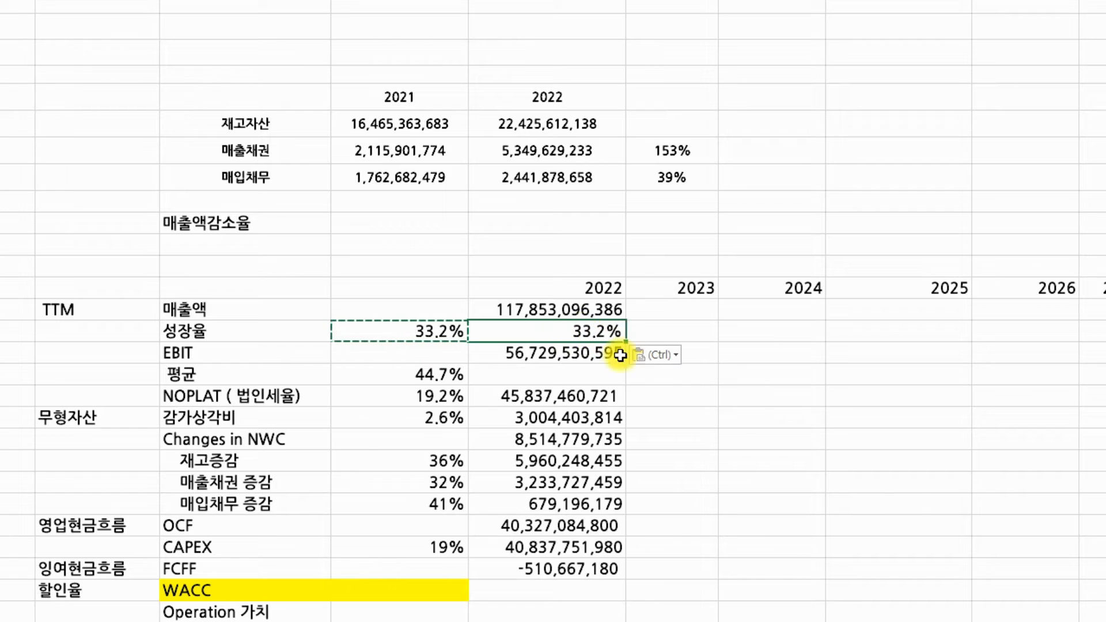
left_click(720, 375)
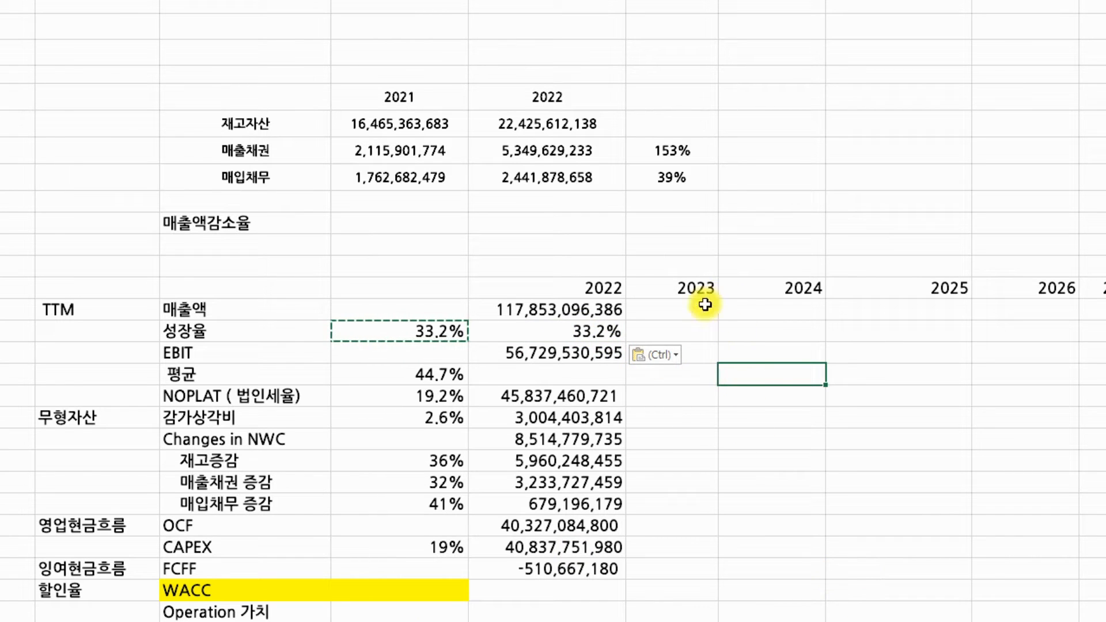
left_click_drag(719, 6, 779, 6)
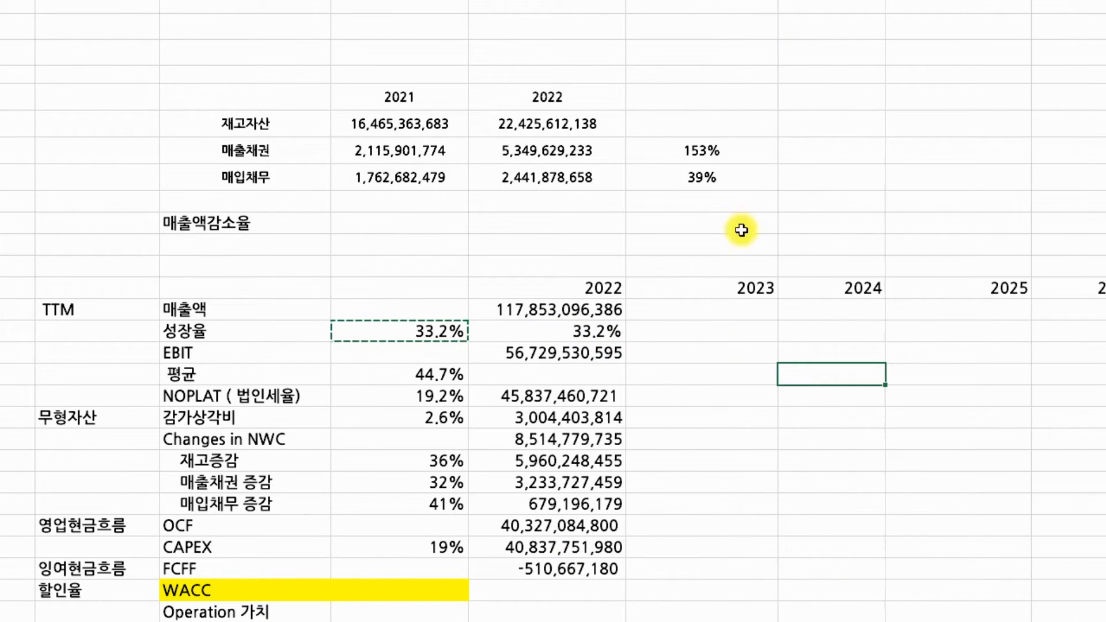
Begin a formula in the 2023 성장율 cell
left_click(698, 331)
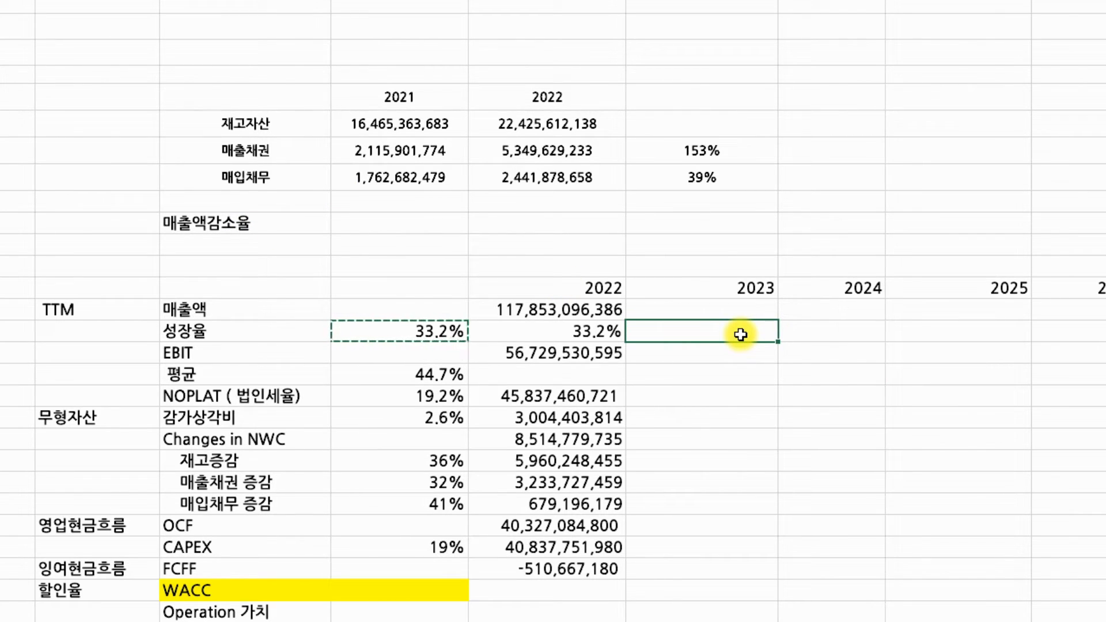
type("=")
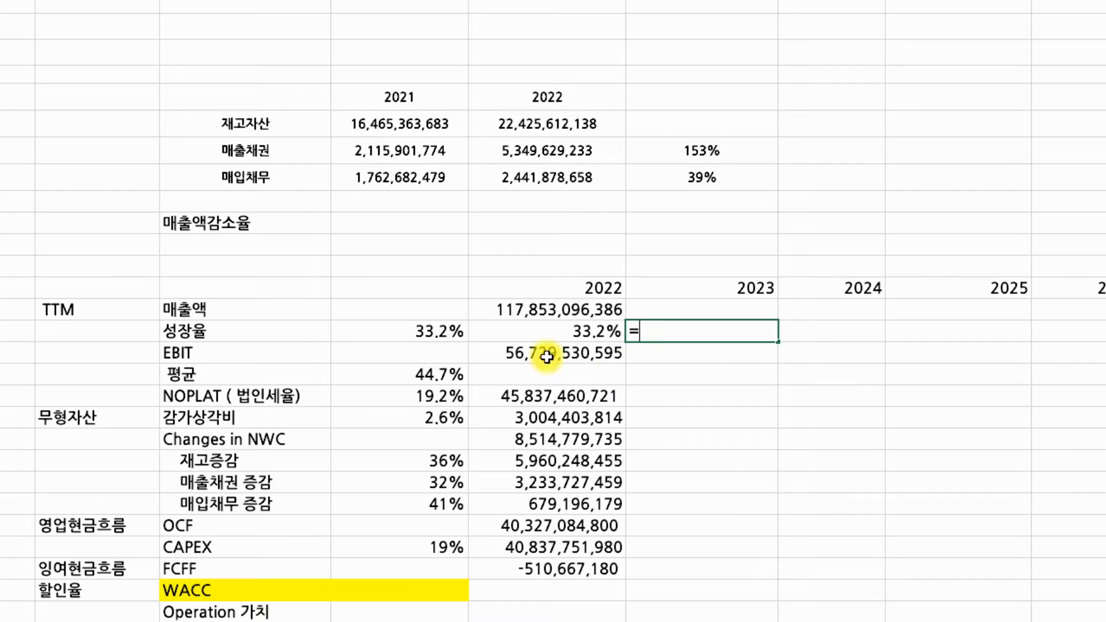
Set the 2023 growth rate (성장율) to the 2022 rate minus the absolute 매출액감소율 cell: =L15-$K$10
left_click(602, 334)
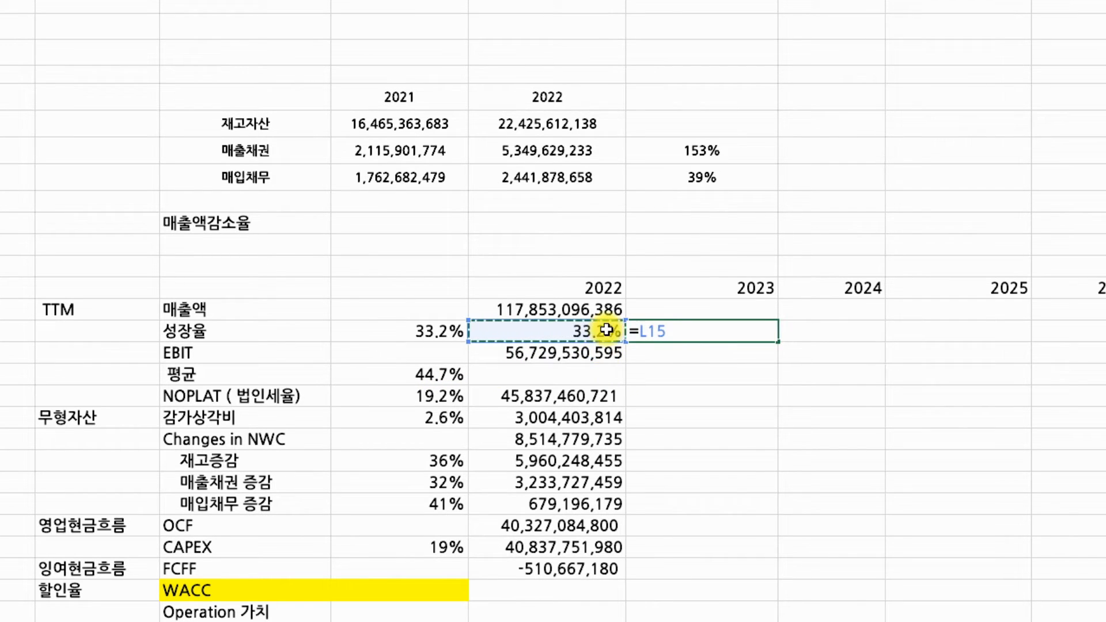
type("-")
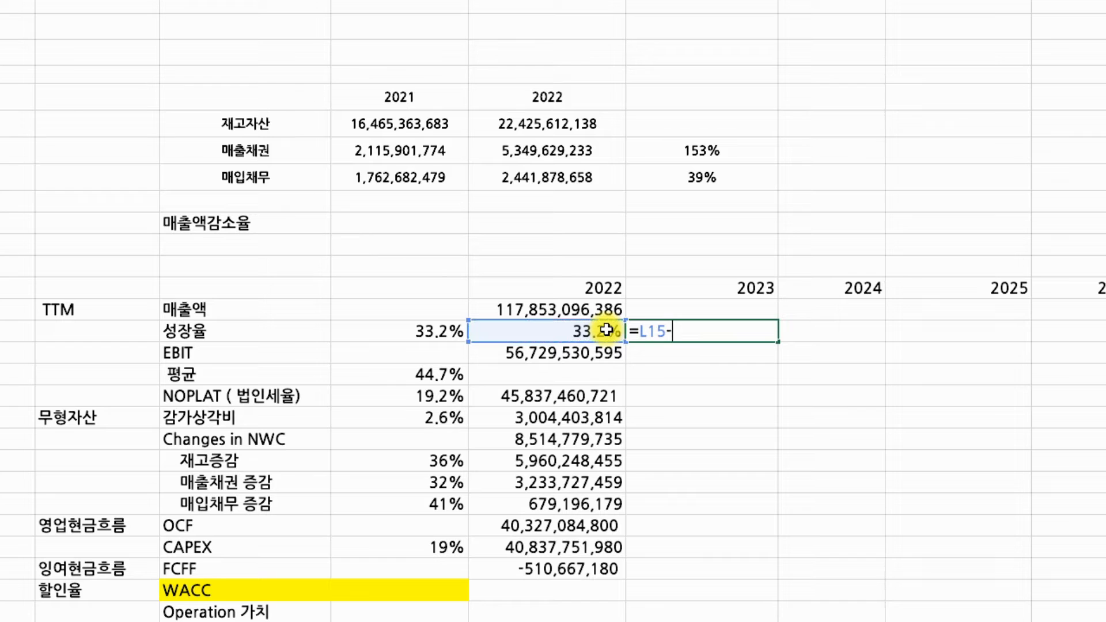
left_click(398, 224)
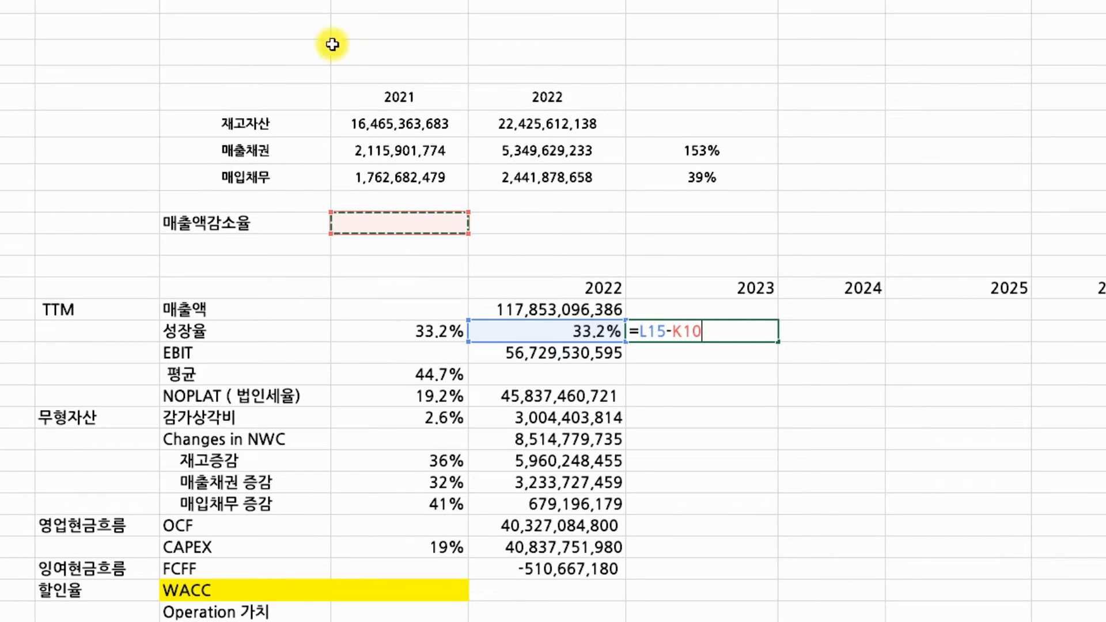
left_click(403, 1)
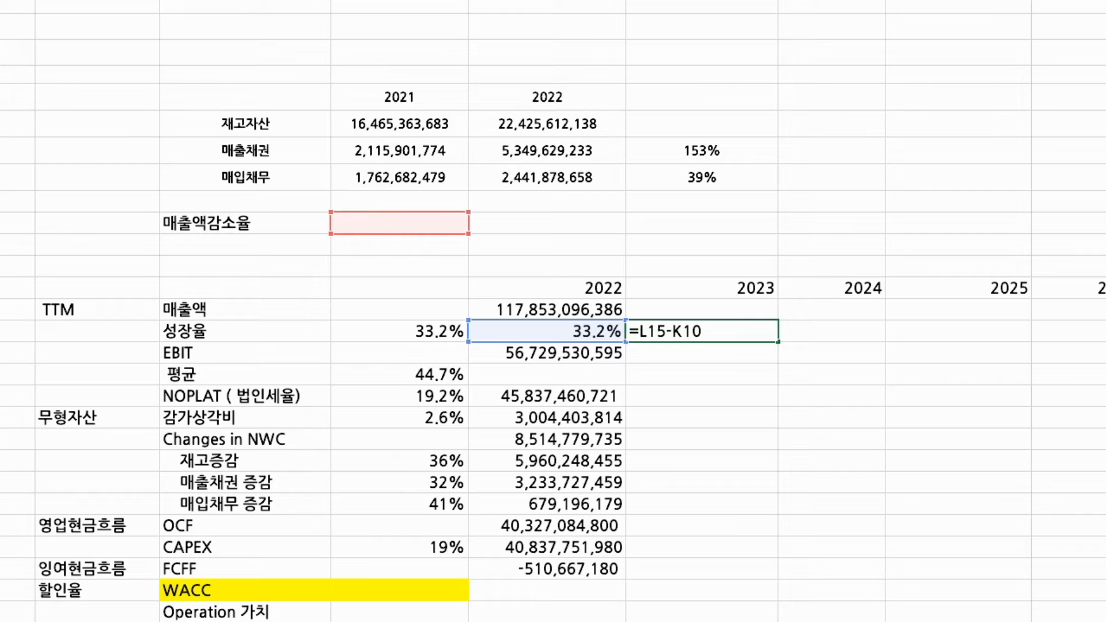
type("$K$")
key("Return")
left_click(710, 333)
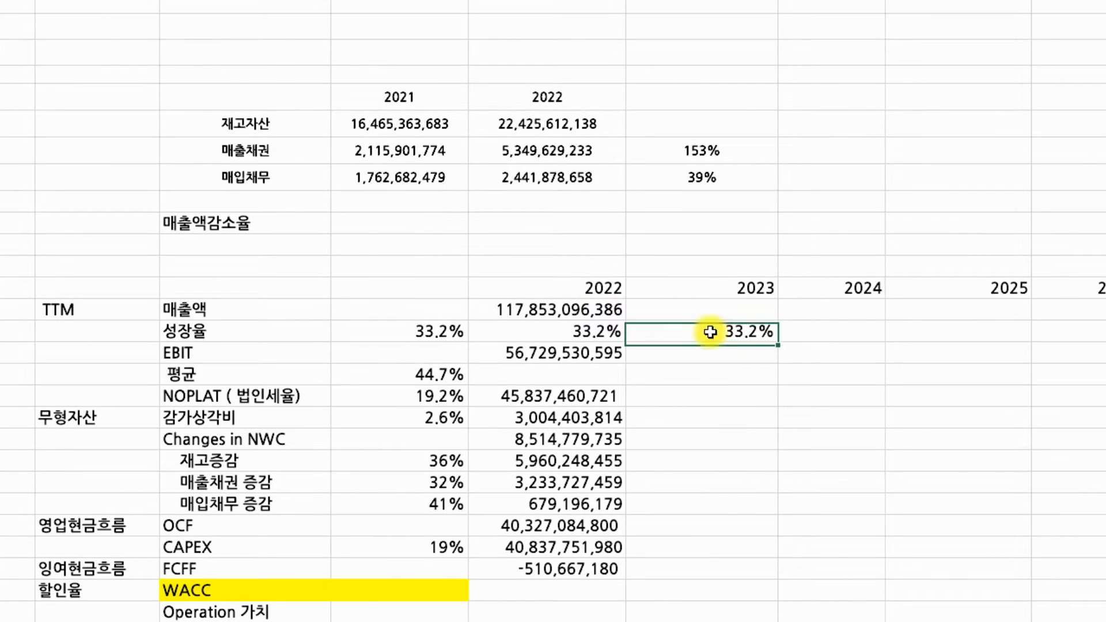
Enter 2% as the revenue growth decline rate next to 매출액감소율
left_click(426, 220)
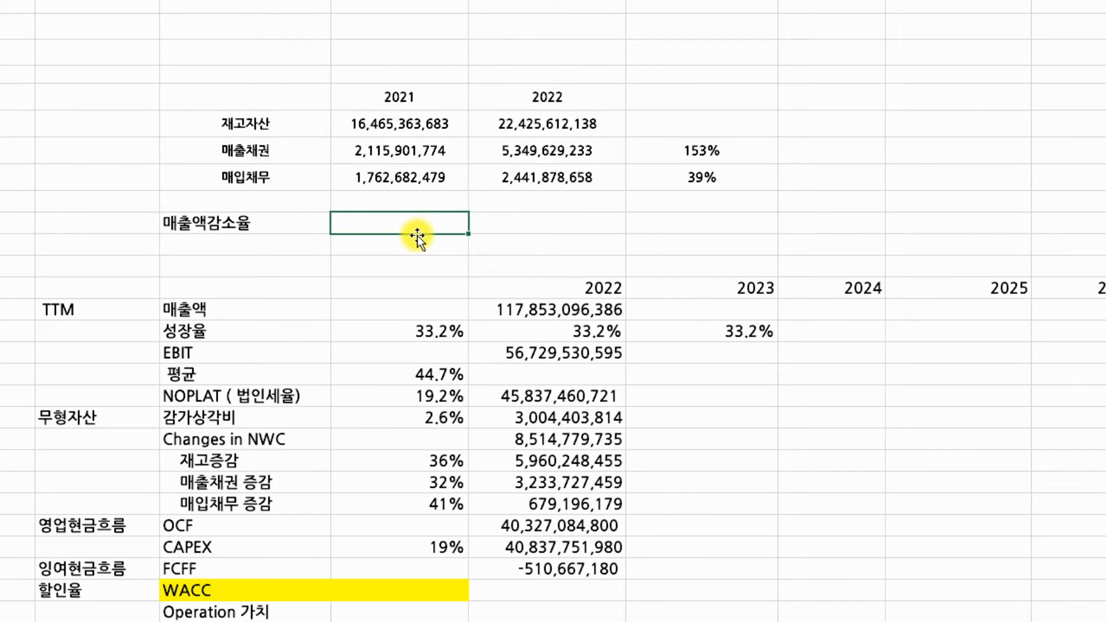
type("2%")
key("Return")
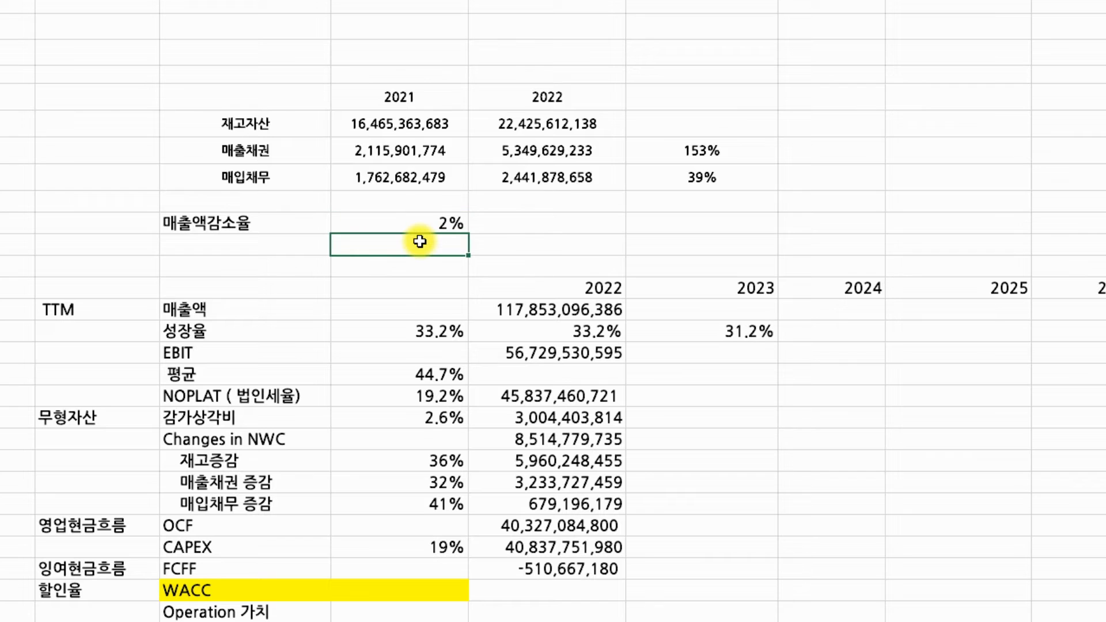
Copy the 2023 growth rate formula to 2024, check its references, and fill it across the remaining forecast years
left_click(766, 337)
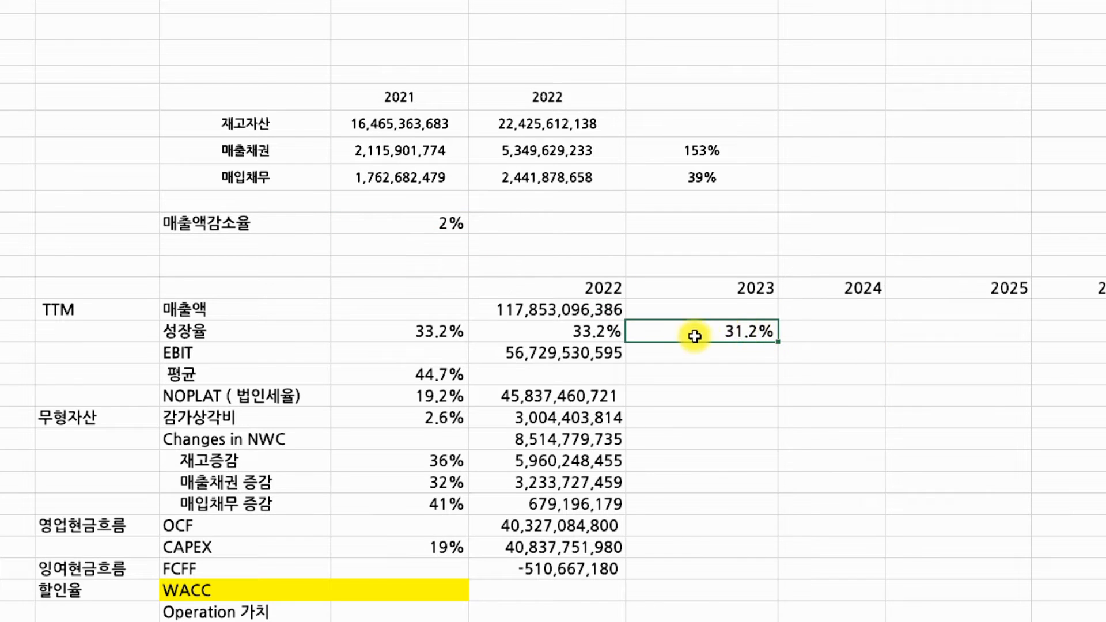
left_click_drag(778, 341, 864, 337)
double_click(861, 346)
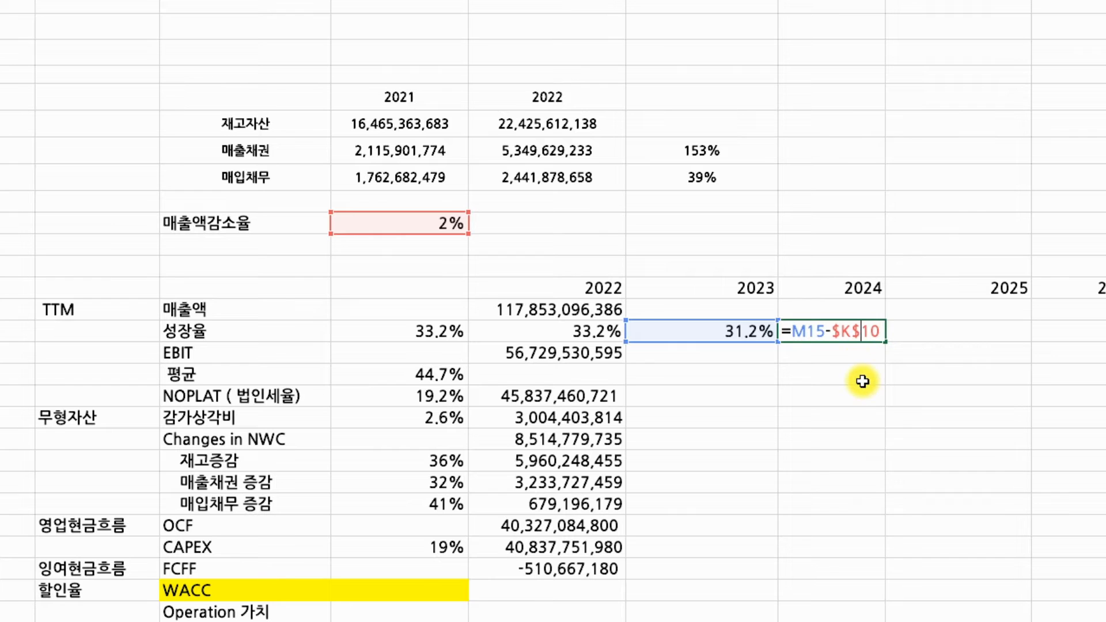
left_click(862, 392)
left_click(865, 337)
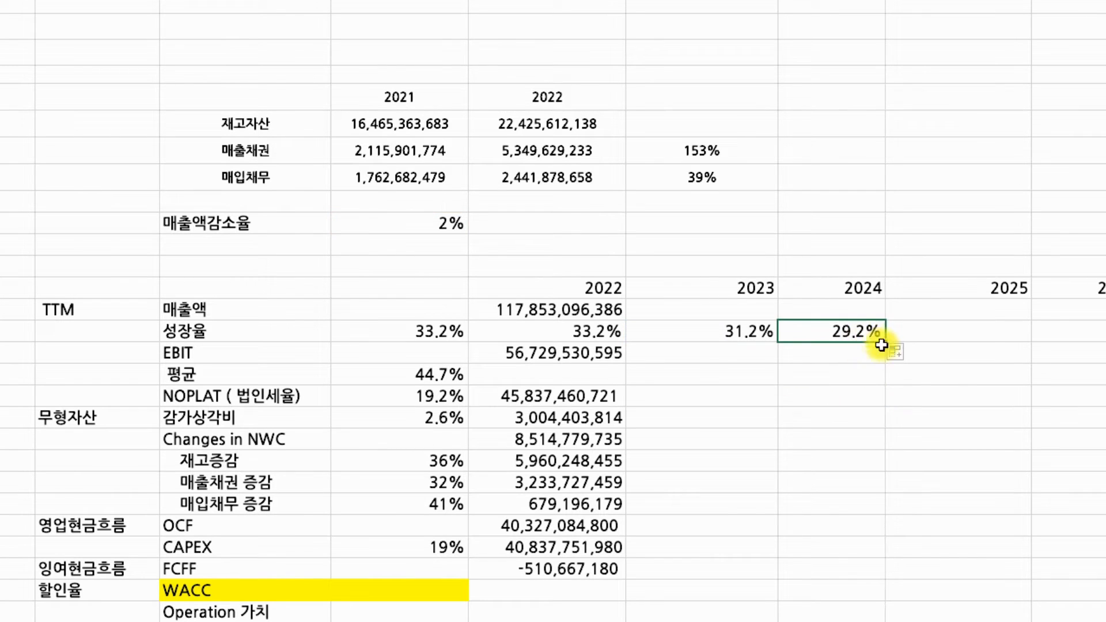
left_click_drag(888, 343, 1102, 343)
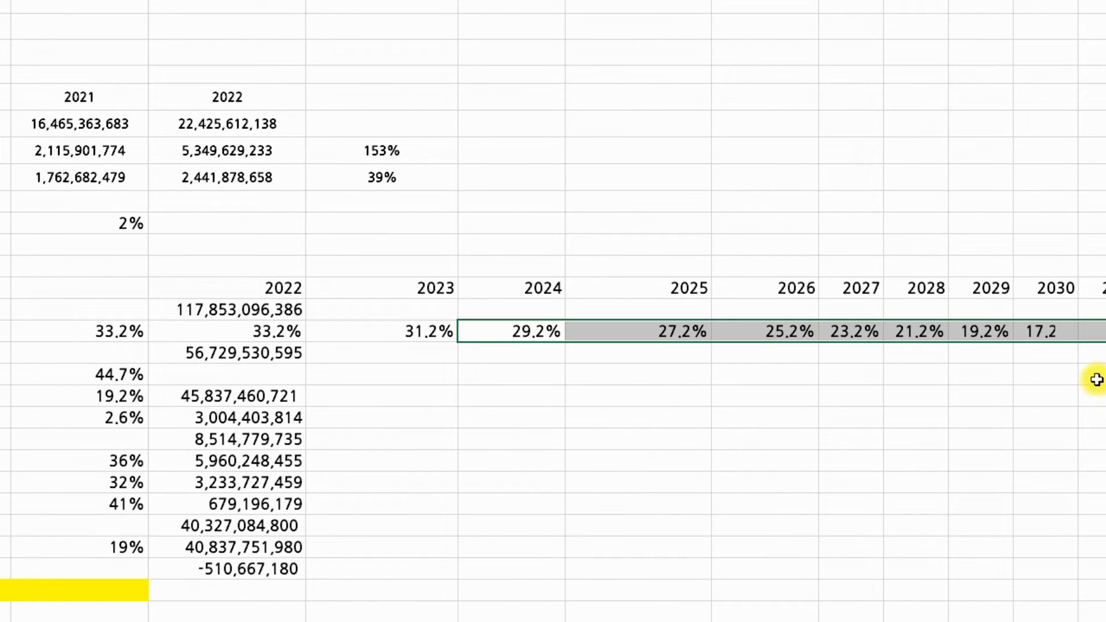
left_click(876, 414)
left_click(893, 305)
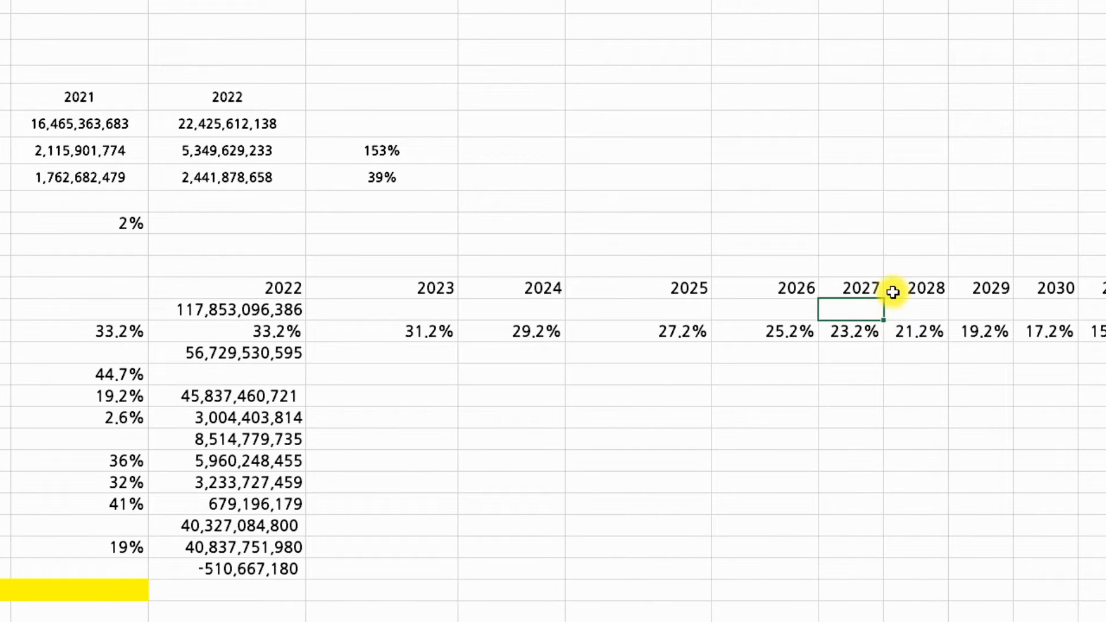
Calculate the 2023 revenue (매출액) from the 2022 revenue and the 2023 growth rate with =L14*(1+M15)
scroll(893, 292, "left", 5)
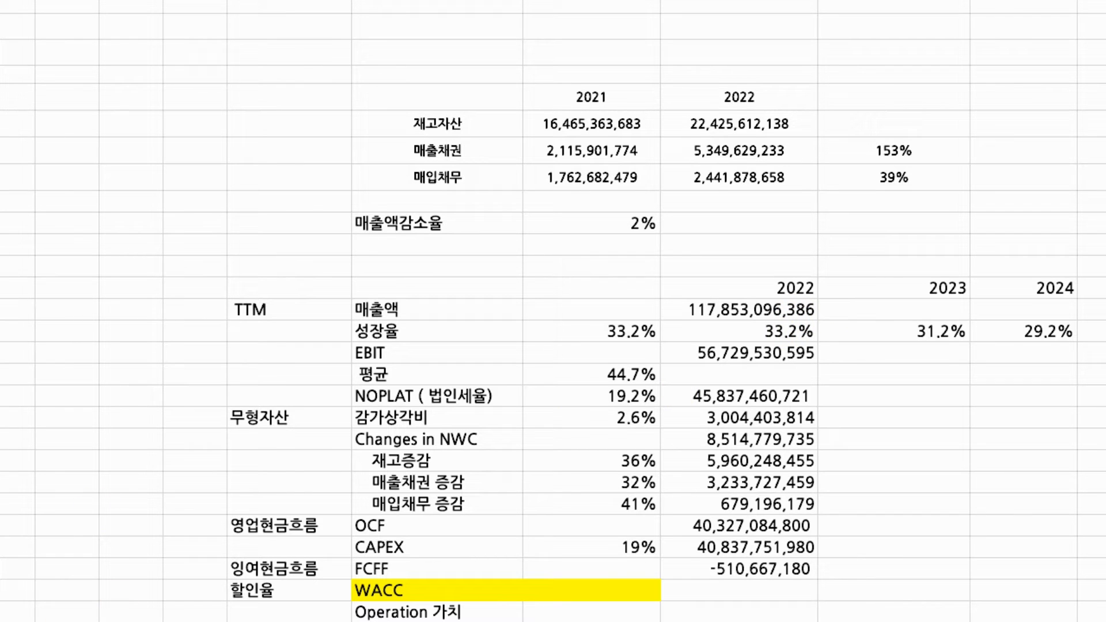
left_click(916, 337)
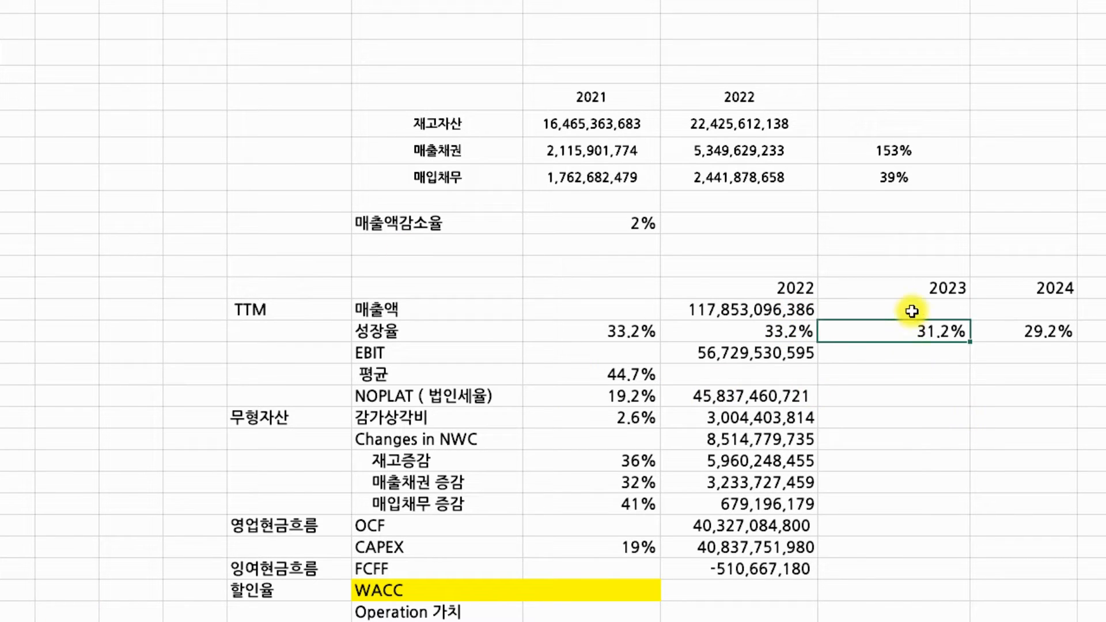
left_click(915, 310)
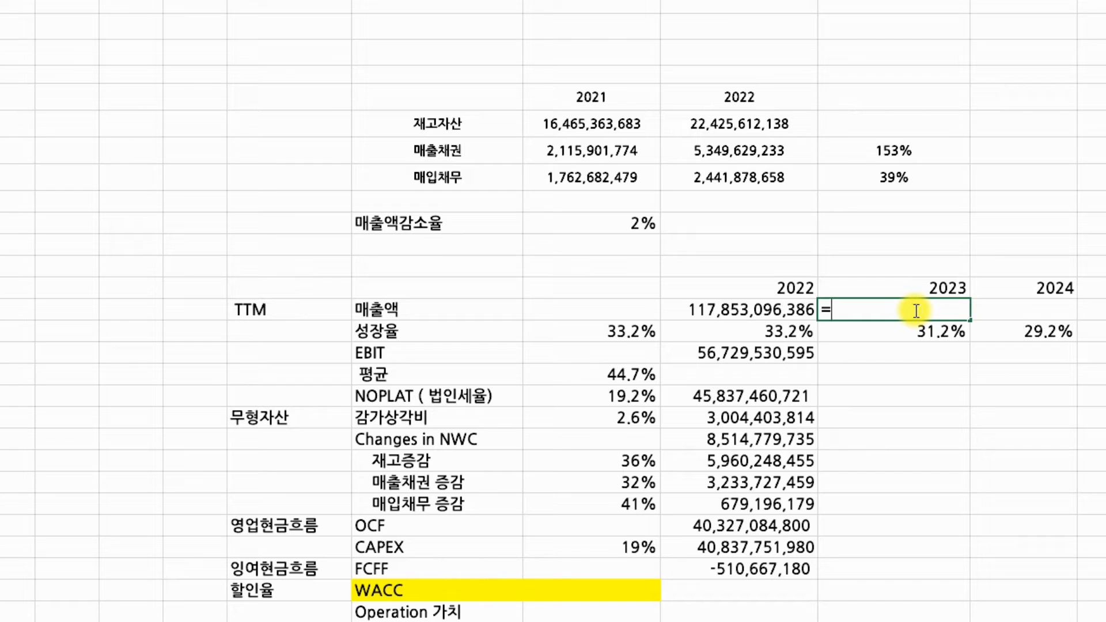
type("=")
left_click(744, 310)
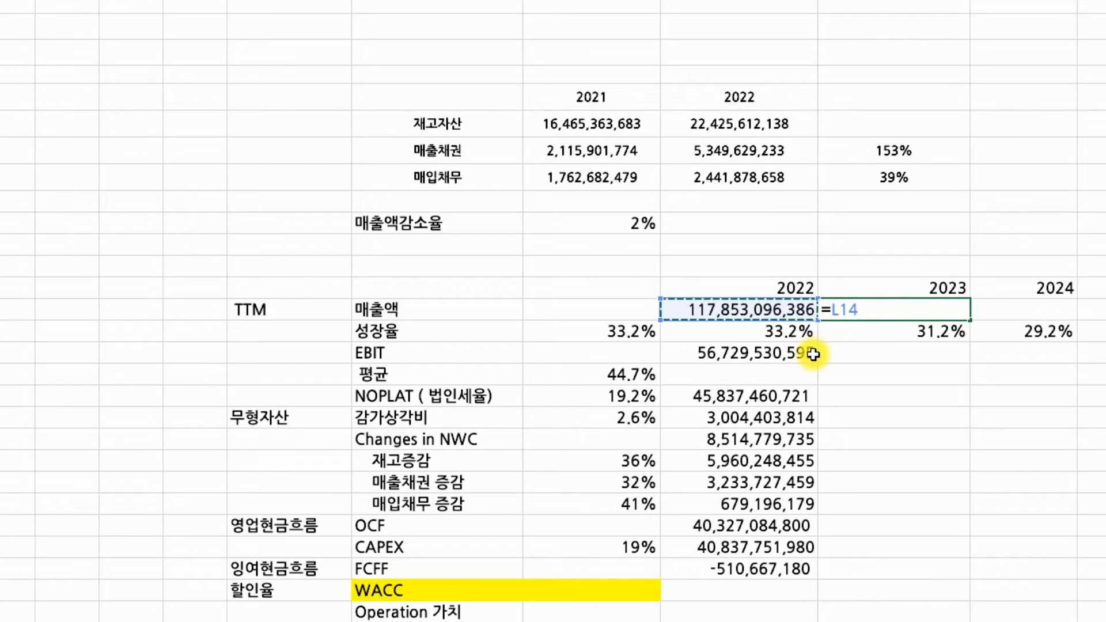
type("*")
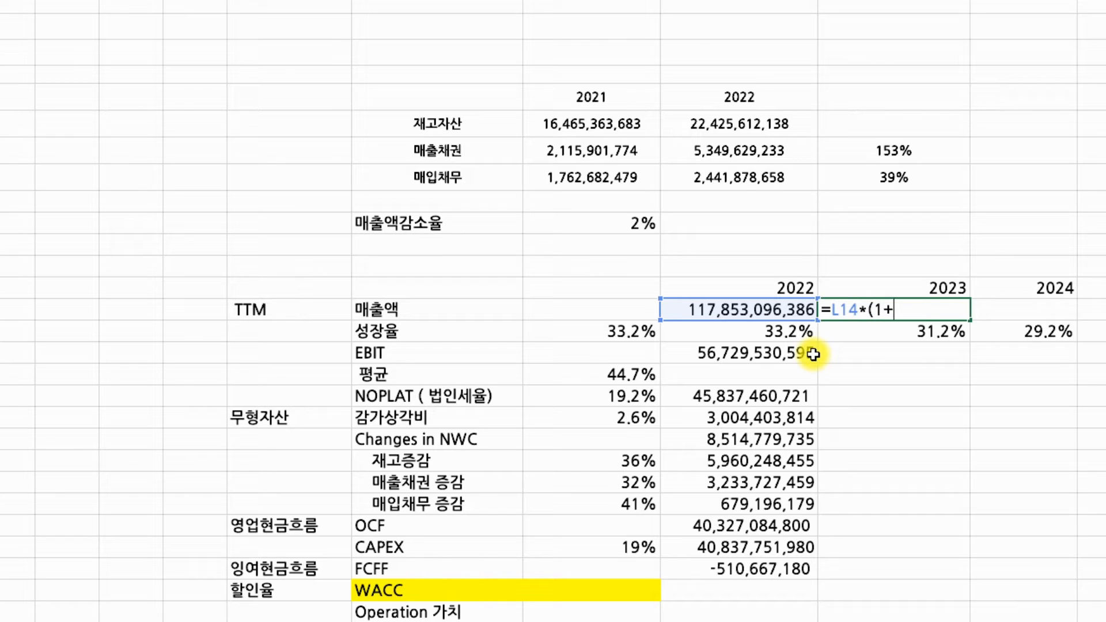
left_click(893, 340)
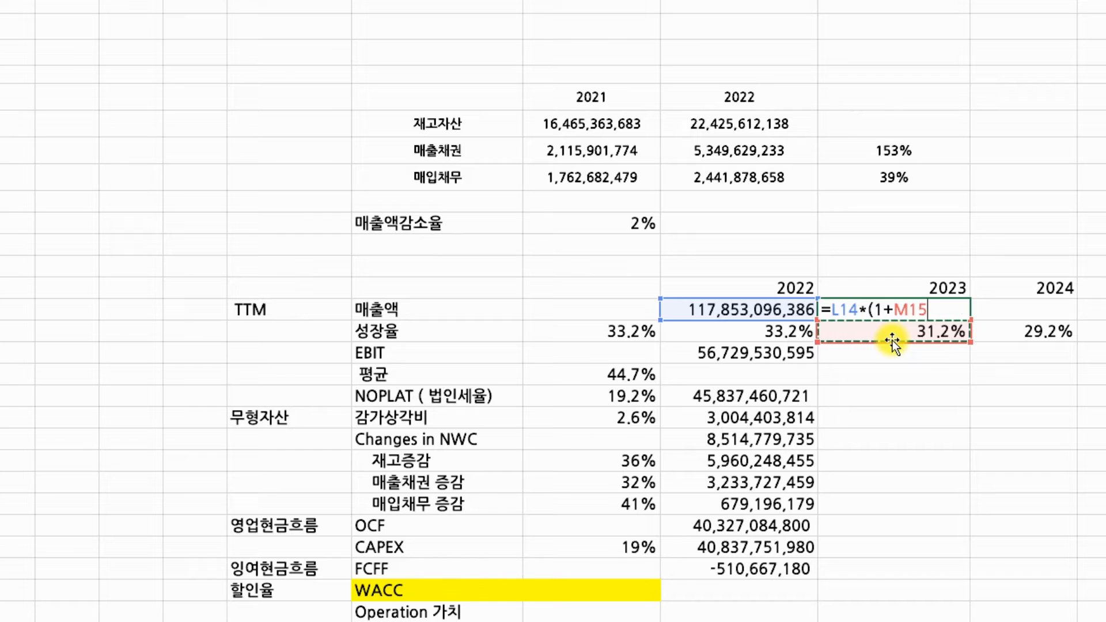
type(")")
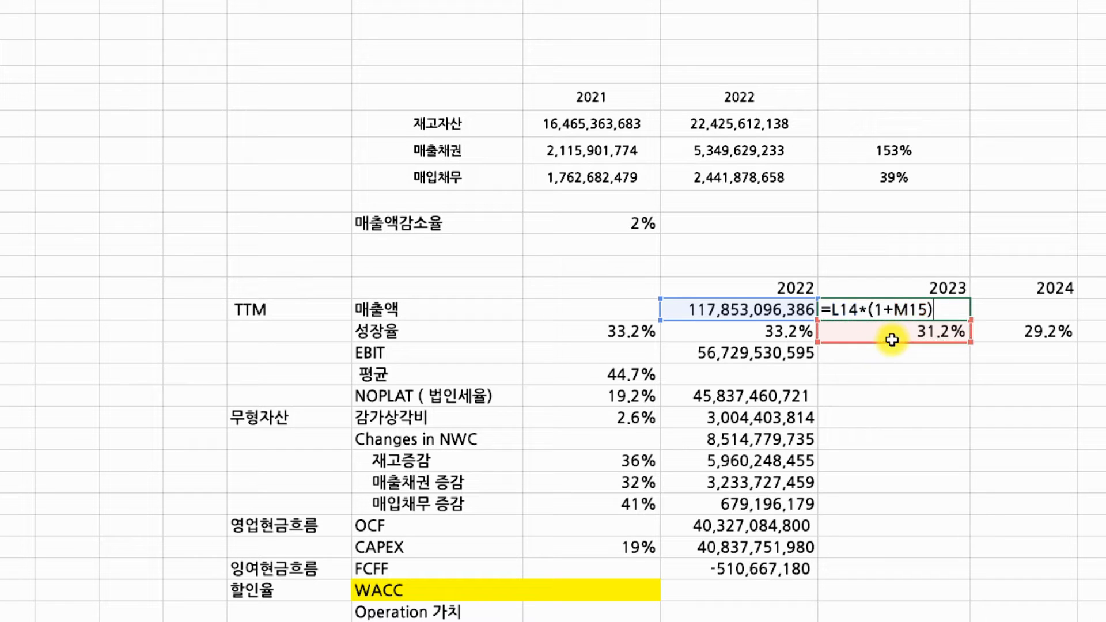
key("Return")
Format the 2023 revenue cell as a number with 0 decimal places and the thousands separator
left_click(901, 304)
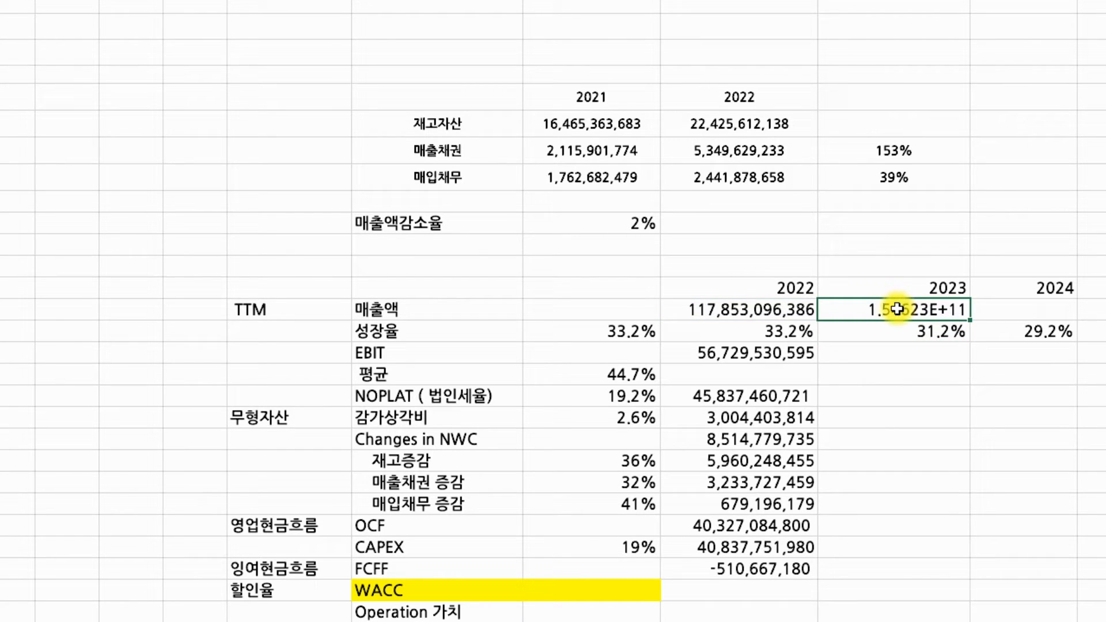
key("ctrl+1")
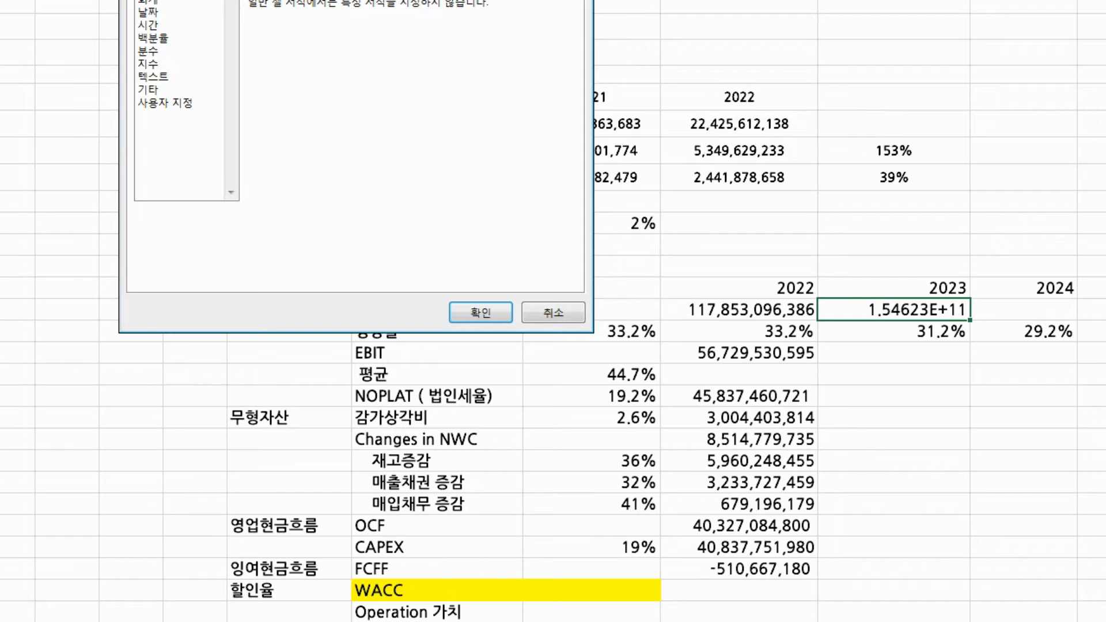
left_click(218, 2)
left_click(301, 28)
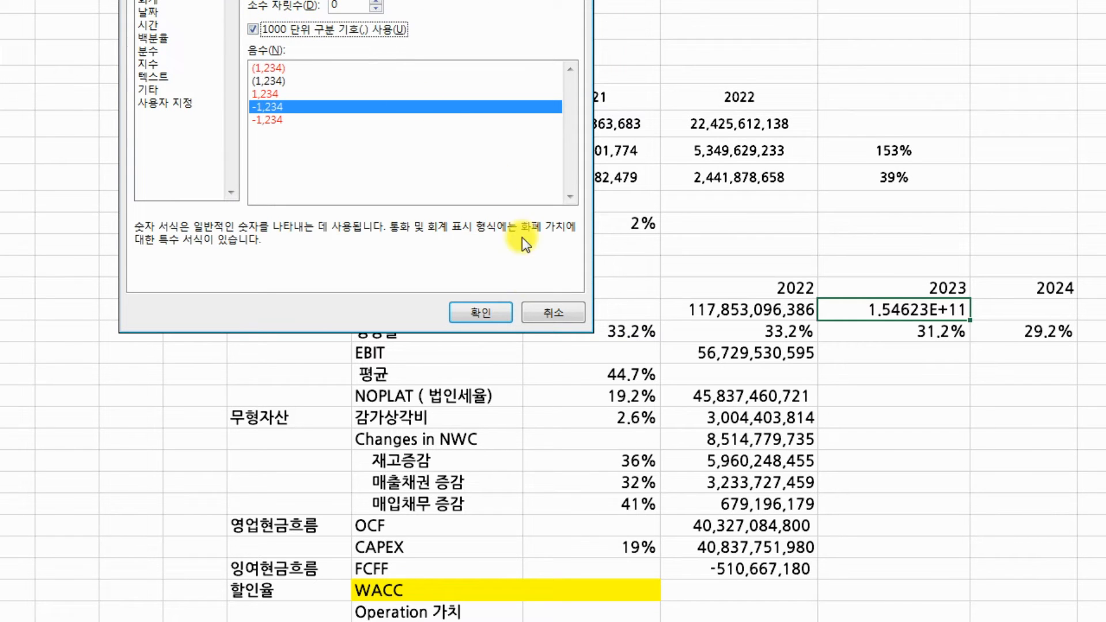
left_click(491, 307)
left_click(909, 371)
Fill the 2023 revenue formula across the remaining forecast years and widen the columns from 2024 onward to fit the figures
left_click(933, 310)
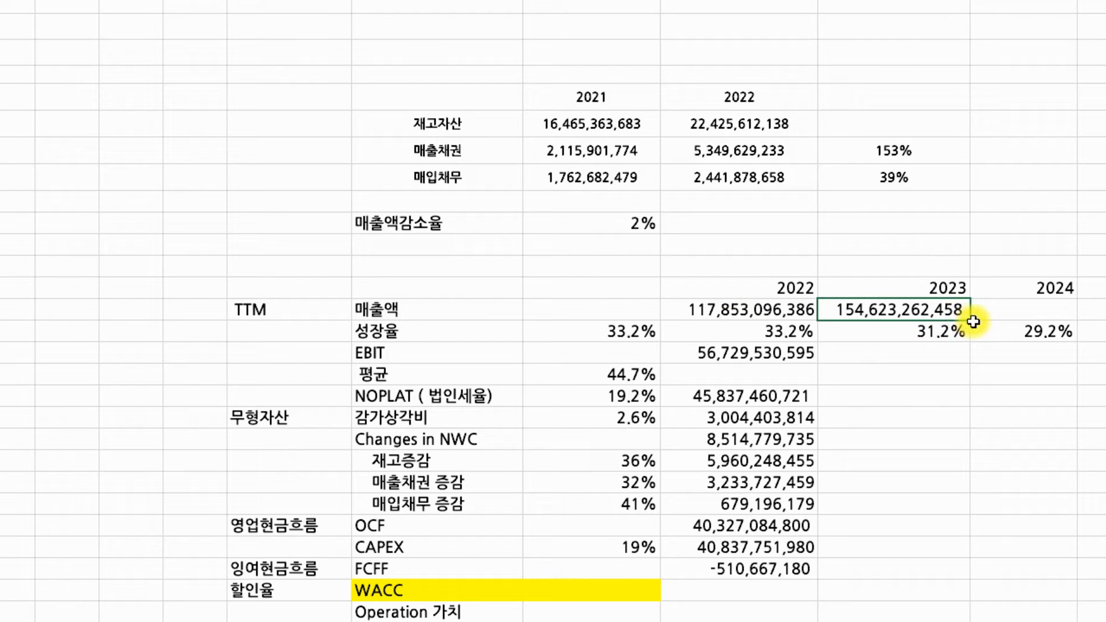
left_click_drag(973, 323, 1103, 322)
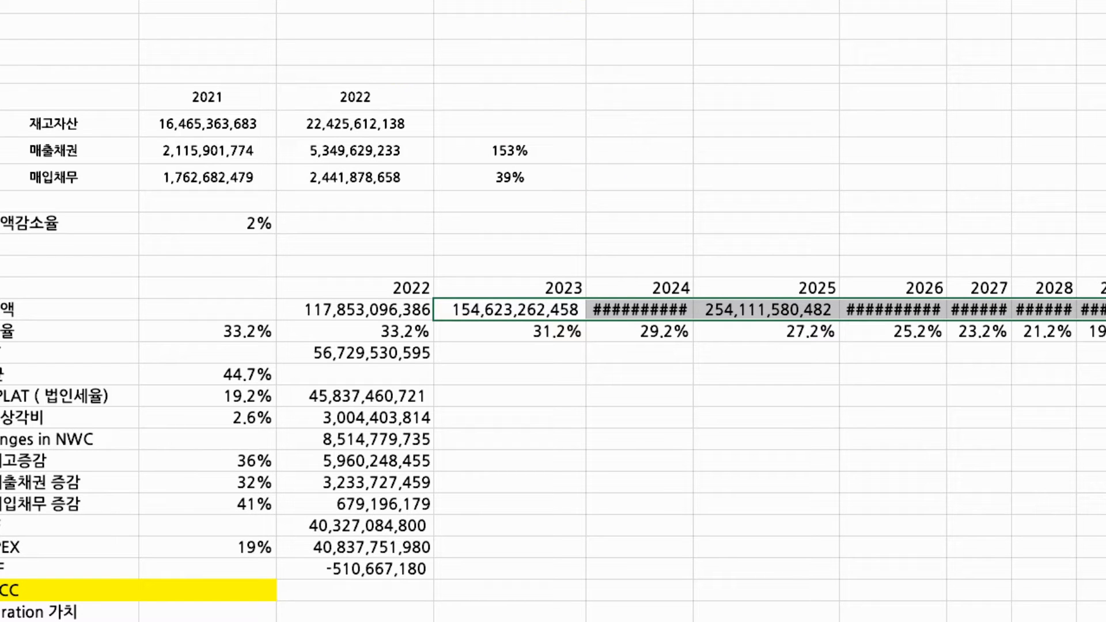
left_click_drag(694, 0, 748, 0)
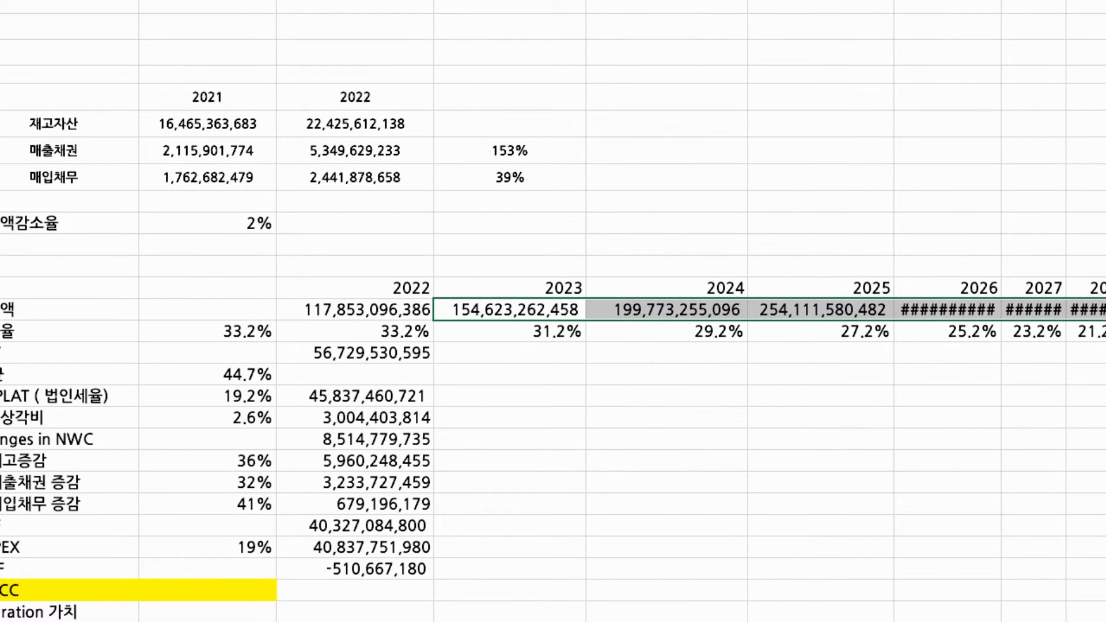
left_click_drag(948, 0, 1103, 0)
double_click(1066, 0)
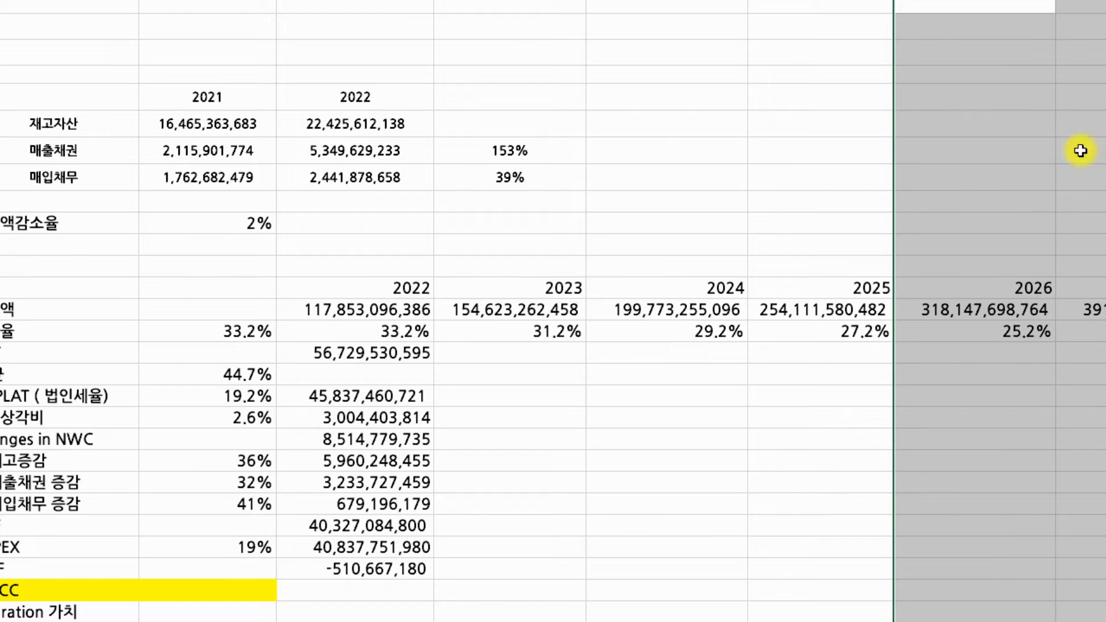
left_click(758, 218)
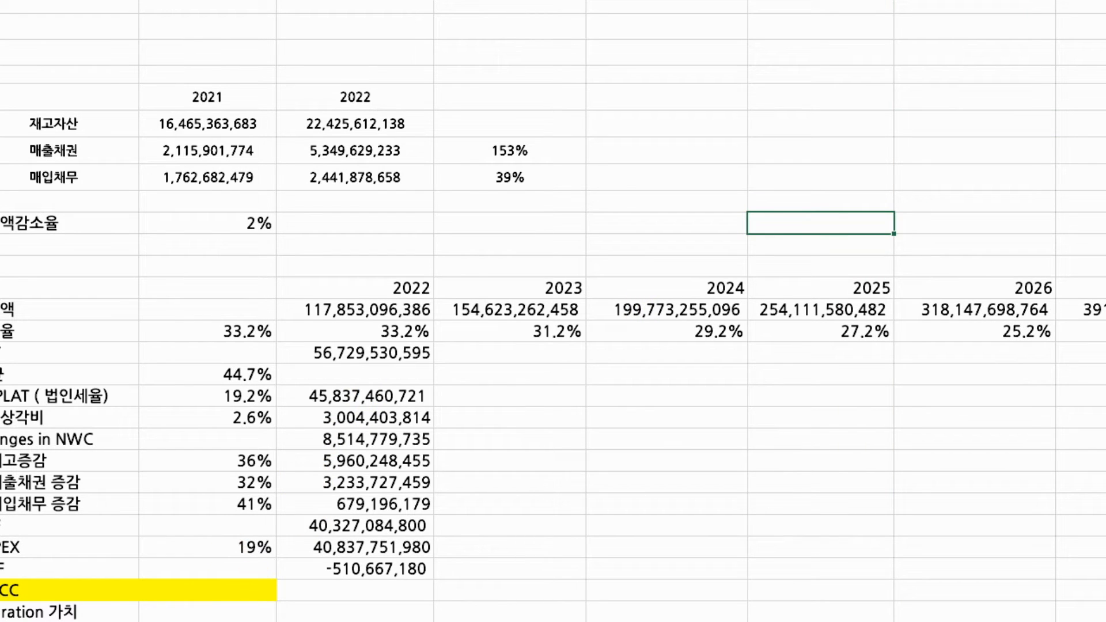
Calculate the 2023 EBIT as the 2023 revenue times the absolute average margin (평균) cell: =M14*$K$17
left_click(133, 621)
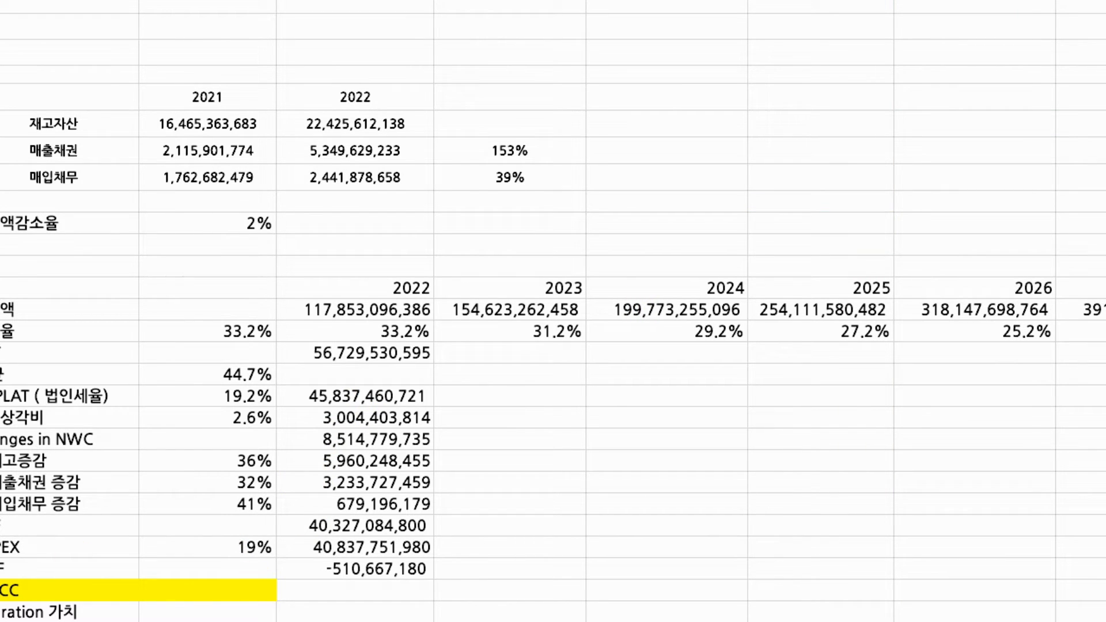
left_click(655, 368)
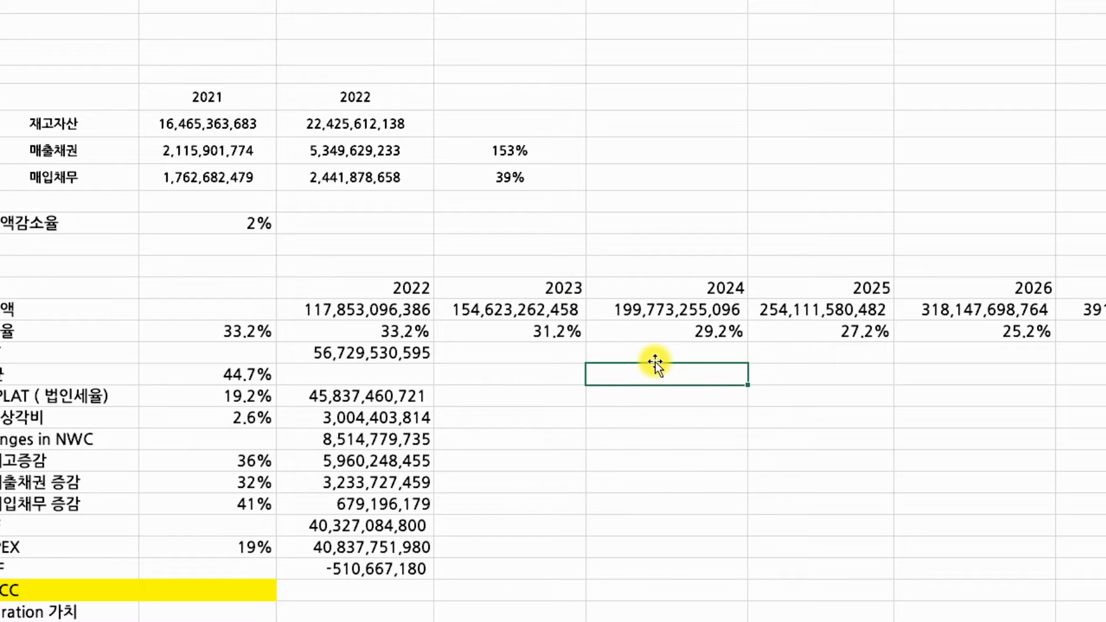
key("Left")
key("Left")
key("Left")
key("Left")
key("Left")
scroll(655, 362, "left", 2)
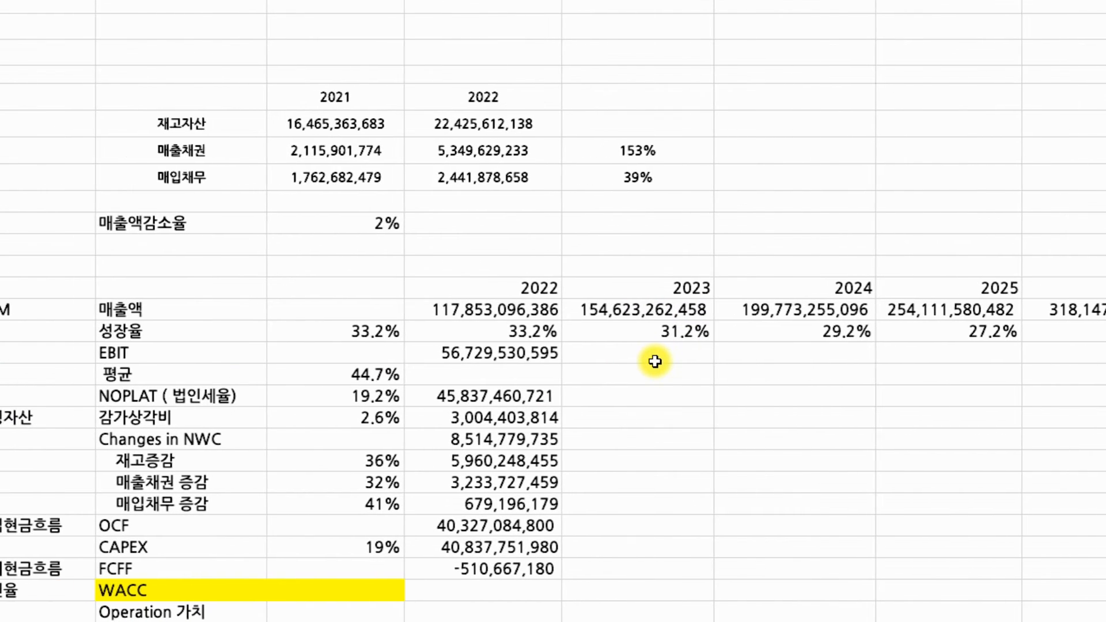
left_click(636, 357)
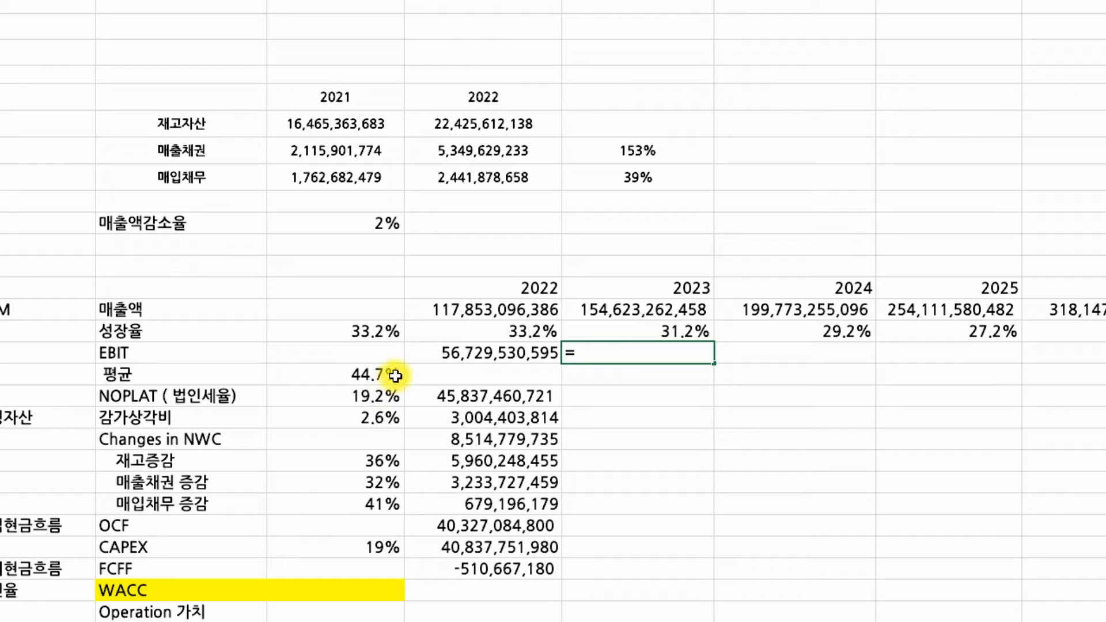
left_click(669, 310)
type("*")
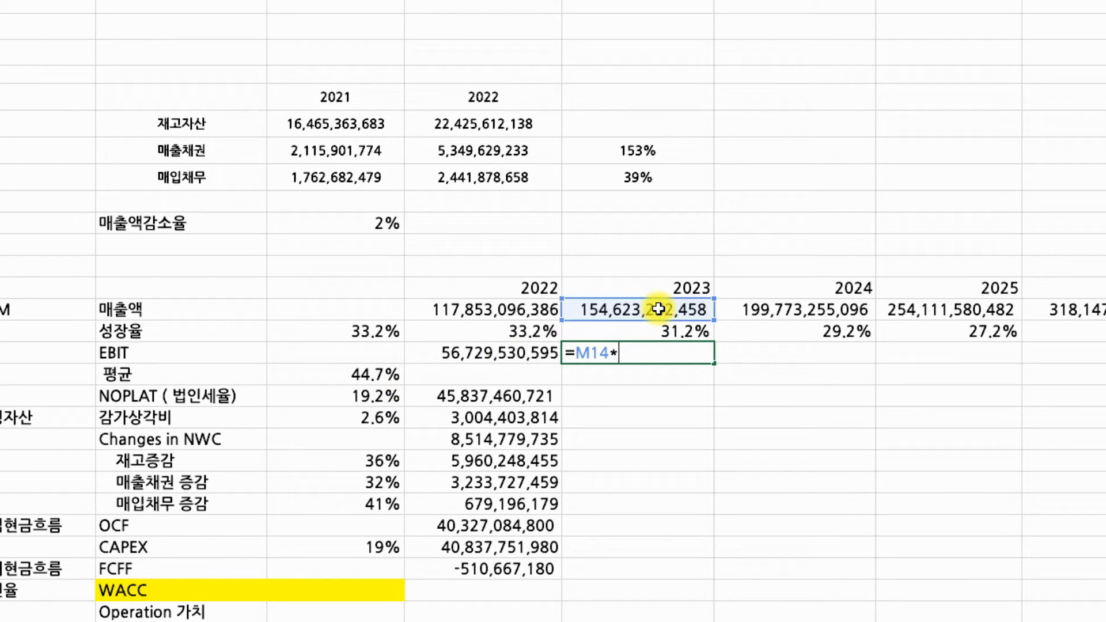
left_click(365, 375)
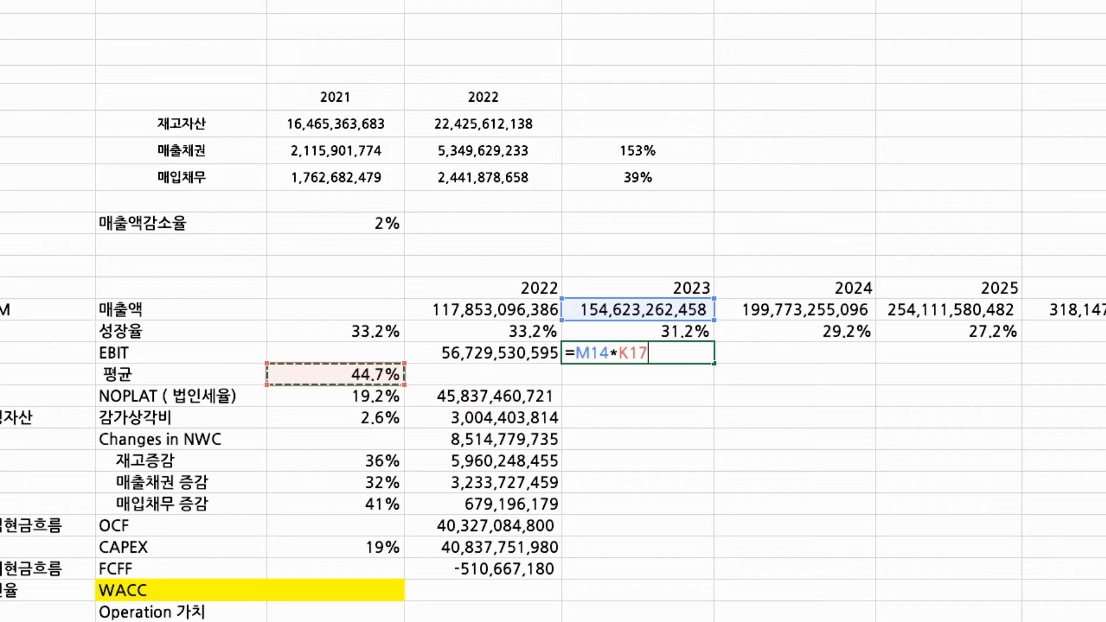
left_click(403, 1)
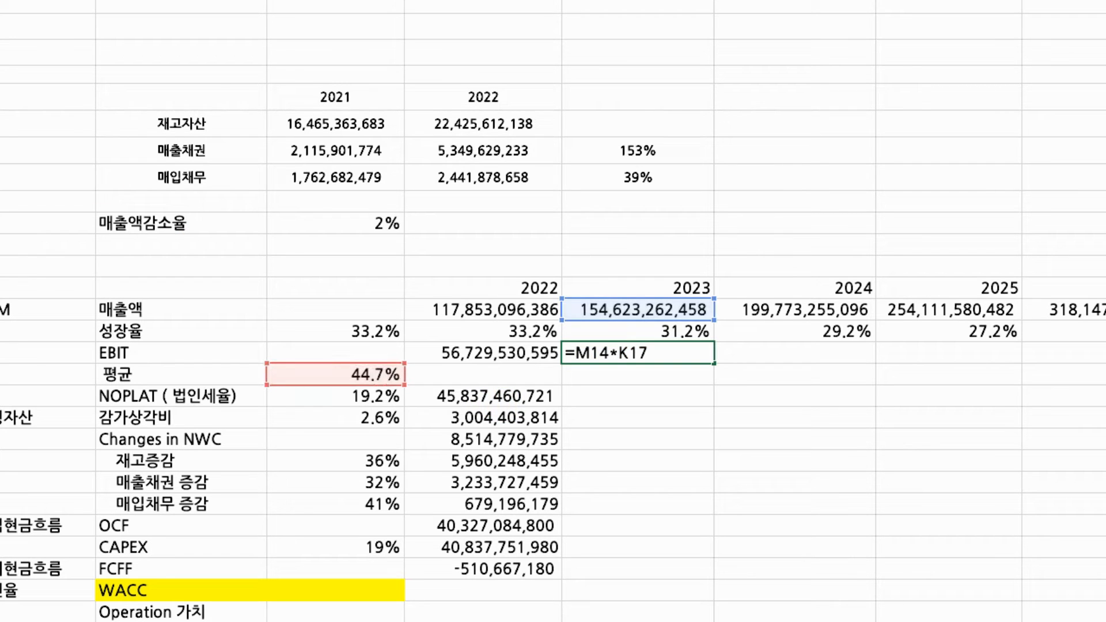
type("$K$")
key("Return")
left_click(624, 353)
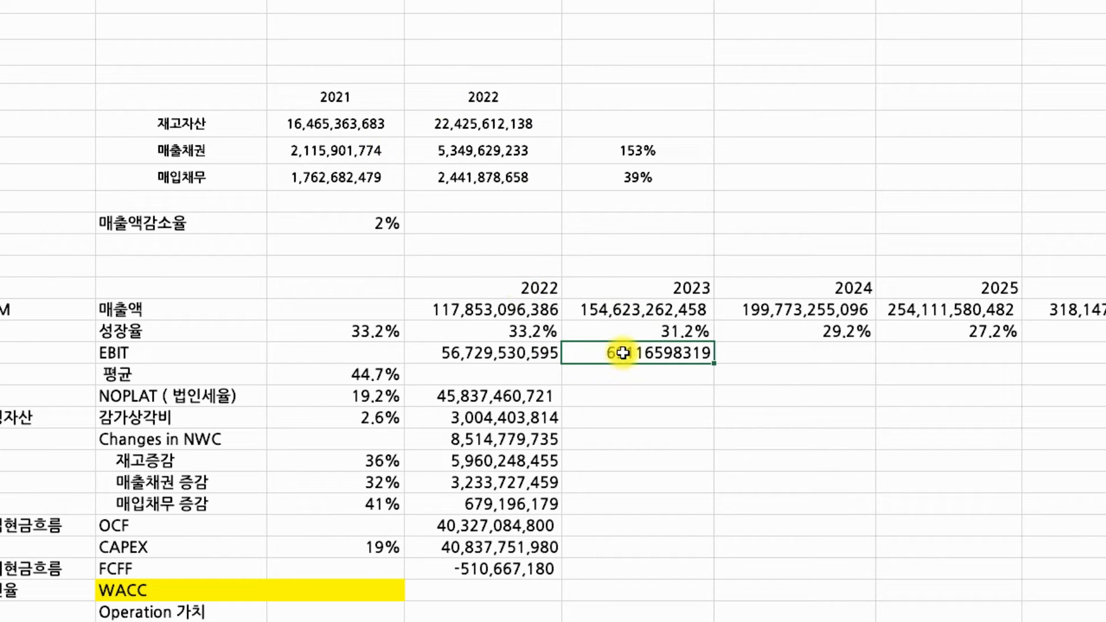
Format the 2023 EBIT cell as a number with 0 decimal places and the thousands separator
key("ctrl+1")
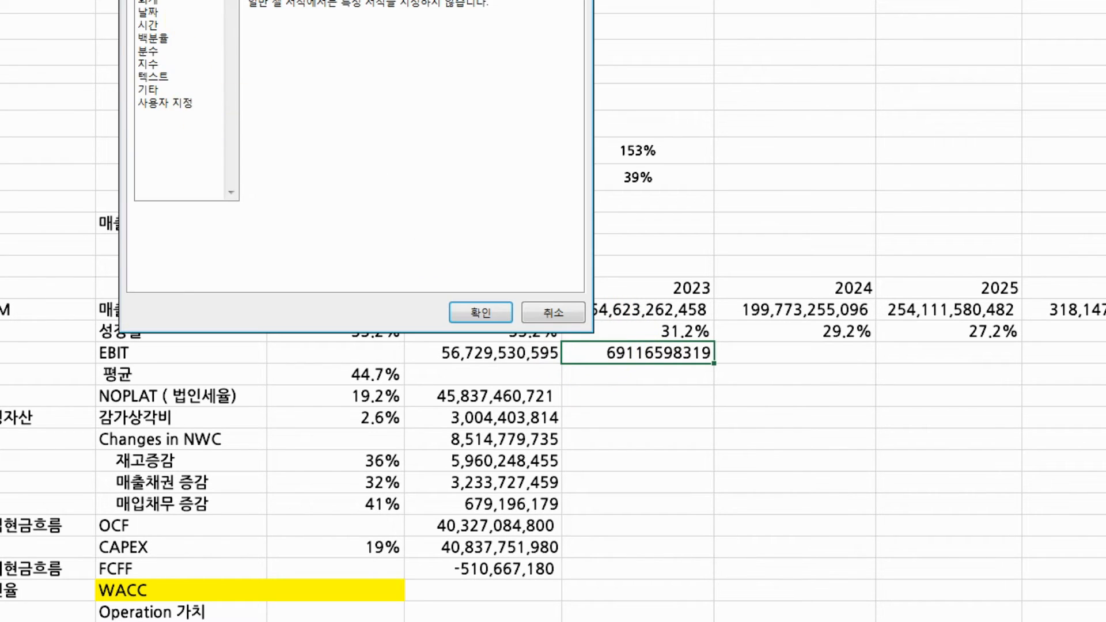
left_click(148, 0)
left_click(335, 31)
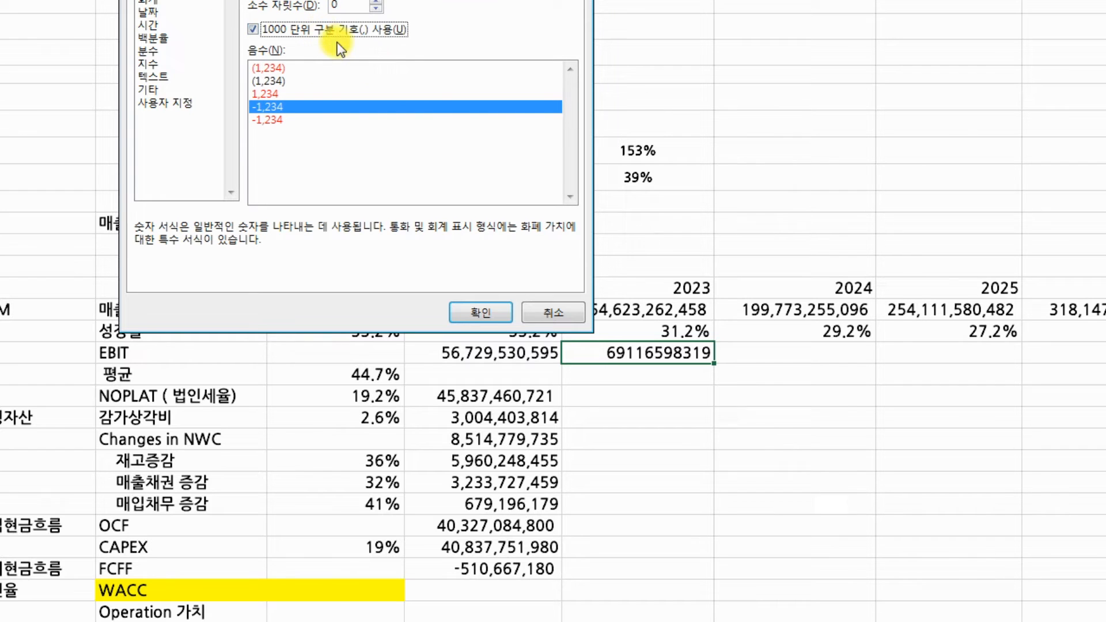
left_click(499, 312)
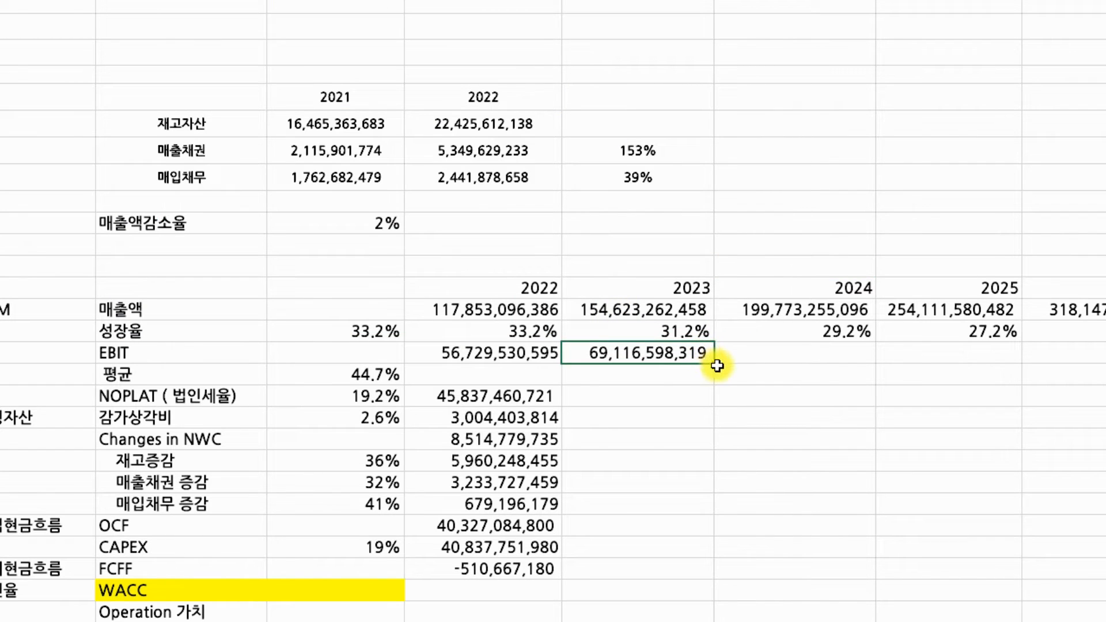
Fill the 2023 EBIT formula across the remaining forecast years, checking the copied formula in the 2024 cell
left_click_drag(716, 366, 773, 353)
double_click(841, 356)
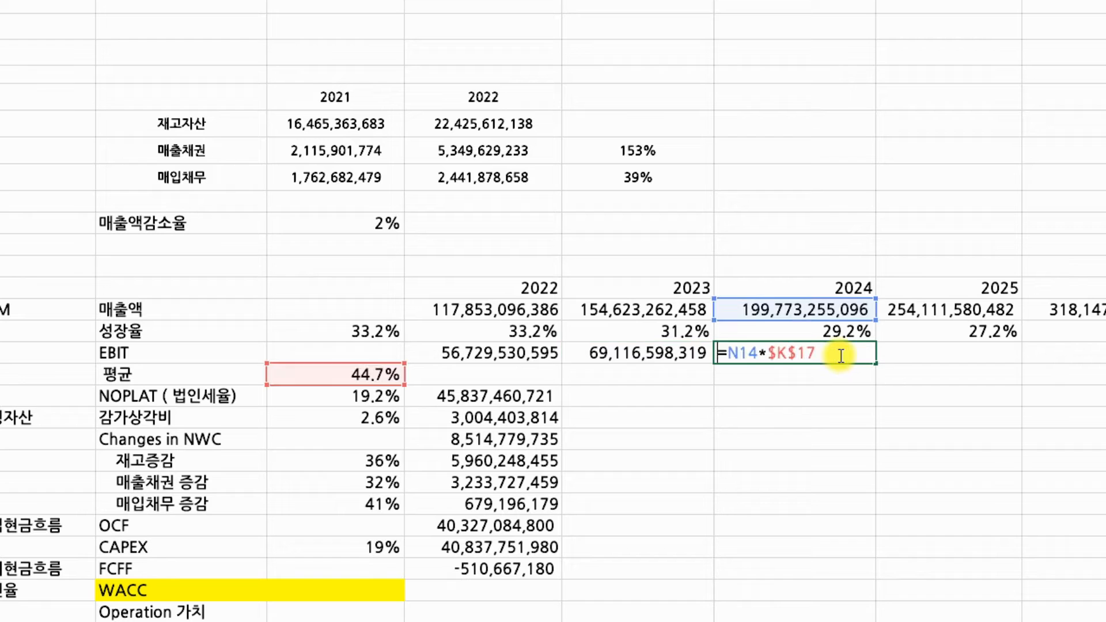
key("Escape")
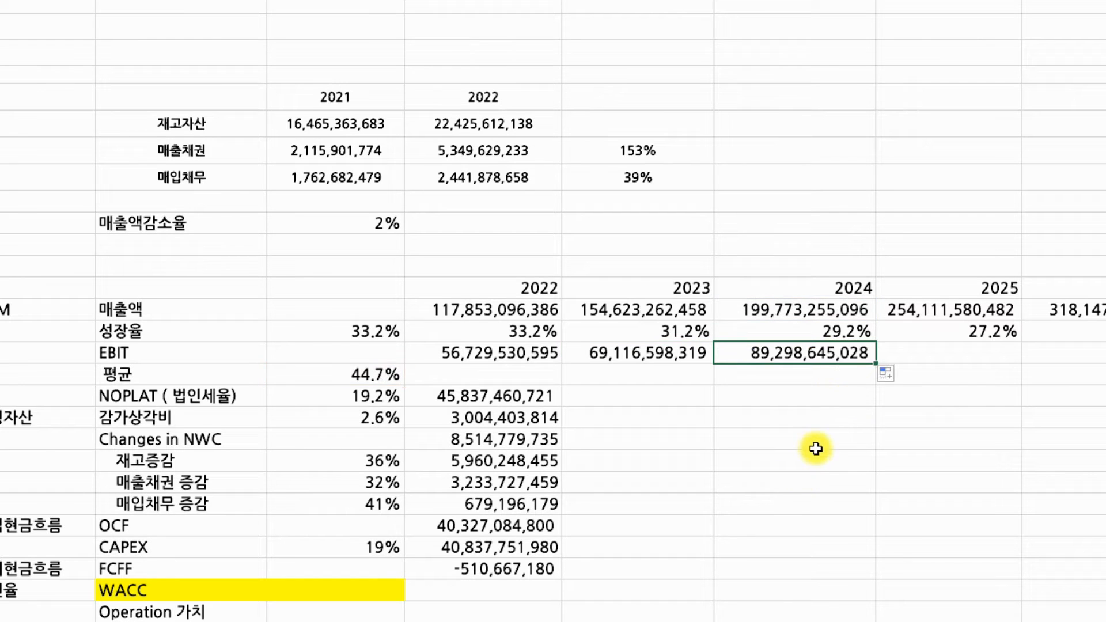
left_click(822, 439)
left_click(838, 358)
left_click_drag(876, 362, 1103, 355)
left_click(356, 392)
Calculate the 2023 NOPLAT from the 2023 EBIT and the absolute corporate tax rate (법인세율) cell with =M16*(1-$K$18)
key("Left")
key("Left")
key("Left")
key("Left")
key("Left")
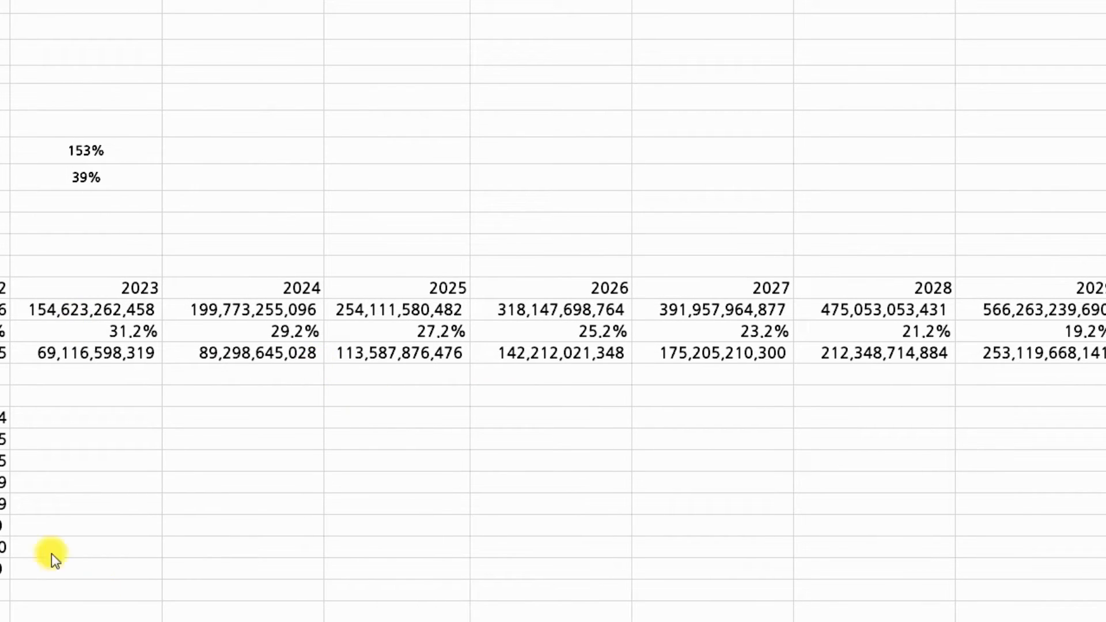
left_click(413, 400)
left_click(421, 412)
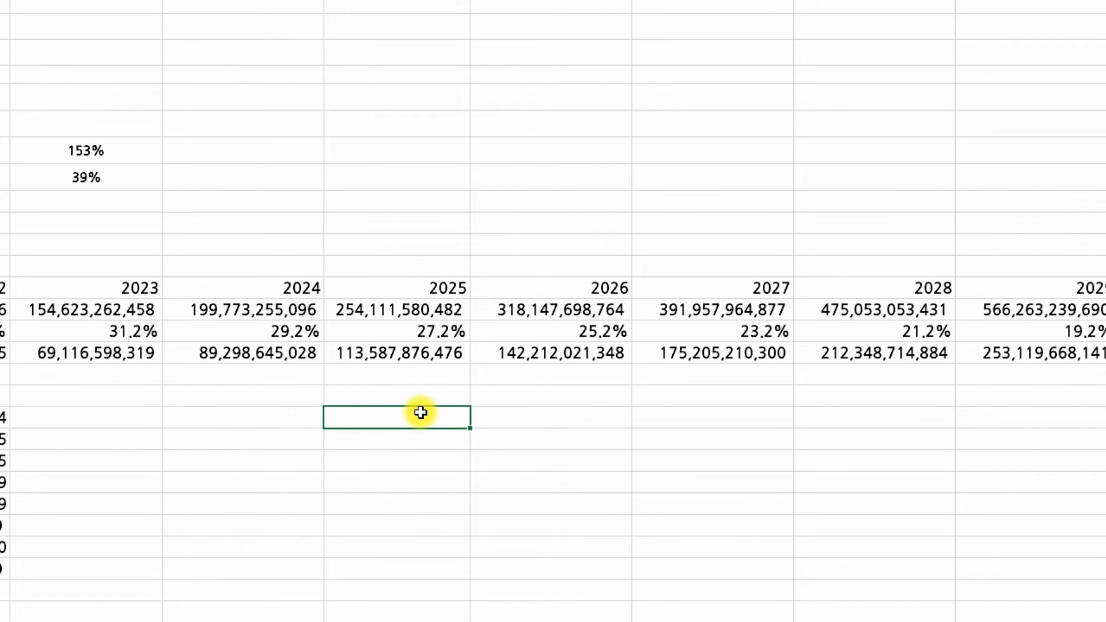
key("Left")
key("Left")
key("Left")
key("Left")
key("Left")
key("Left")
key("Left")
key("Left")
key("Left")
key("Left")
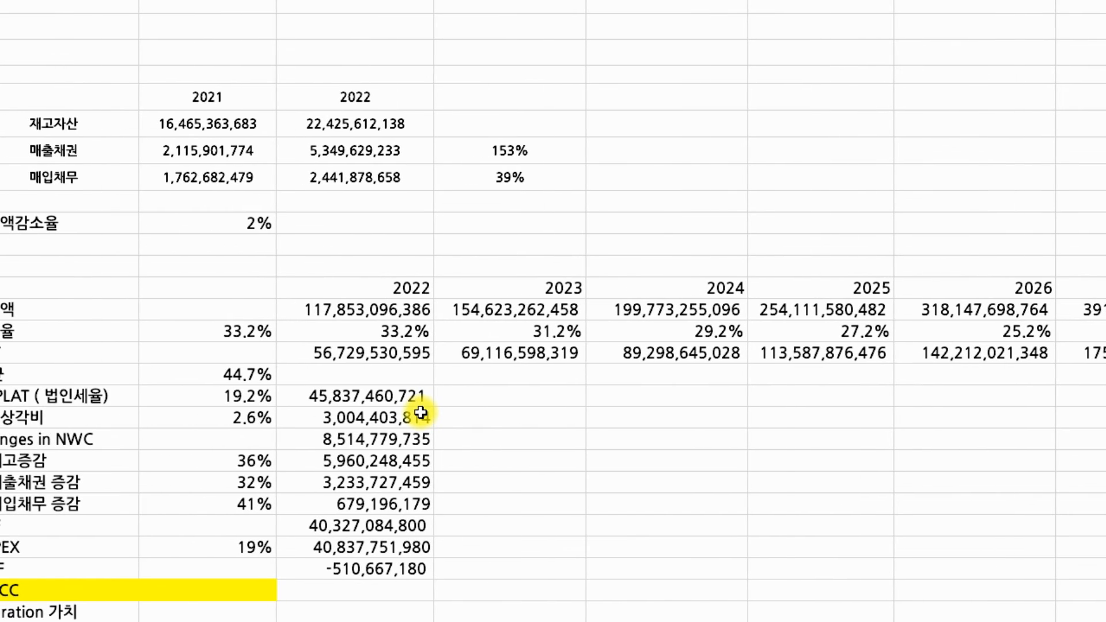
left_click(136, 403)
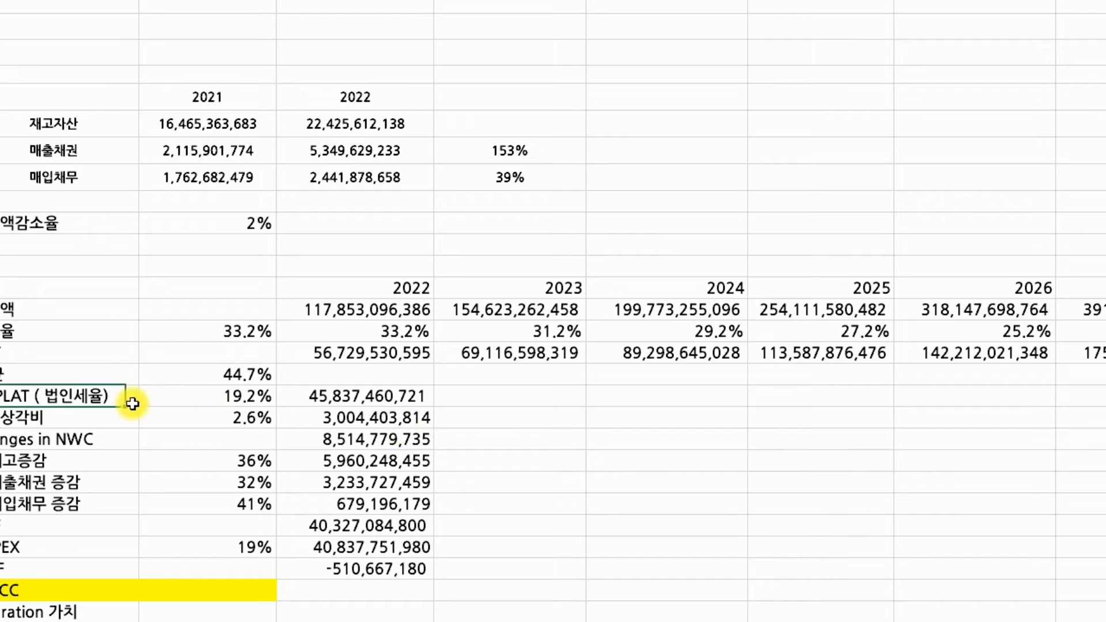
left_click(420, 396)
left_click(495, 400)
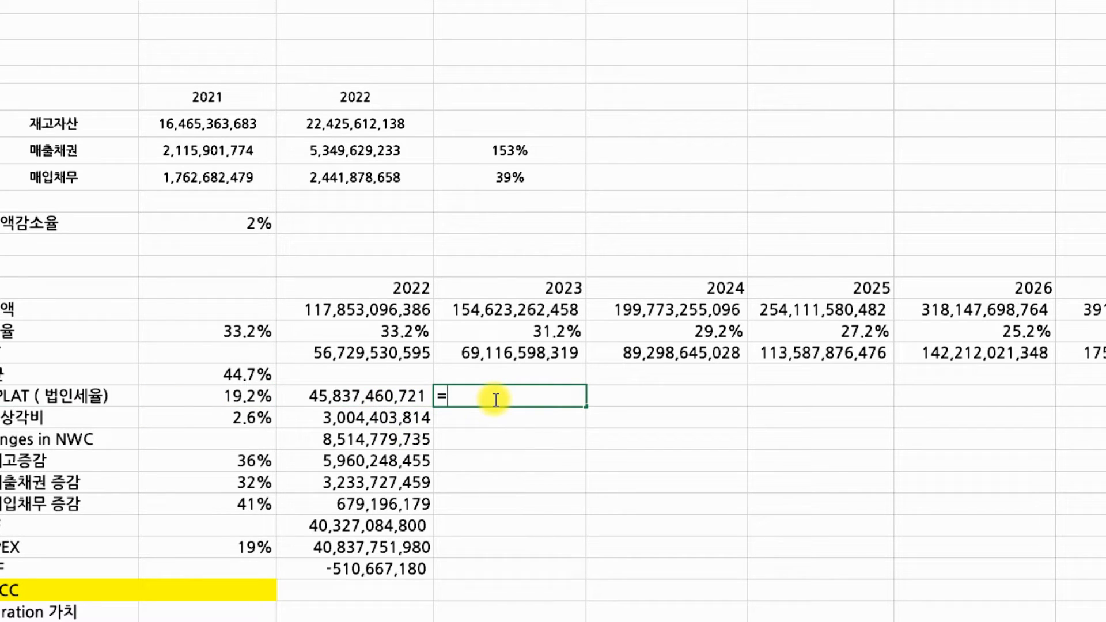
left_click(545, 354)
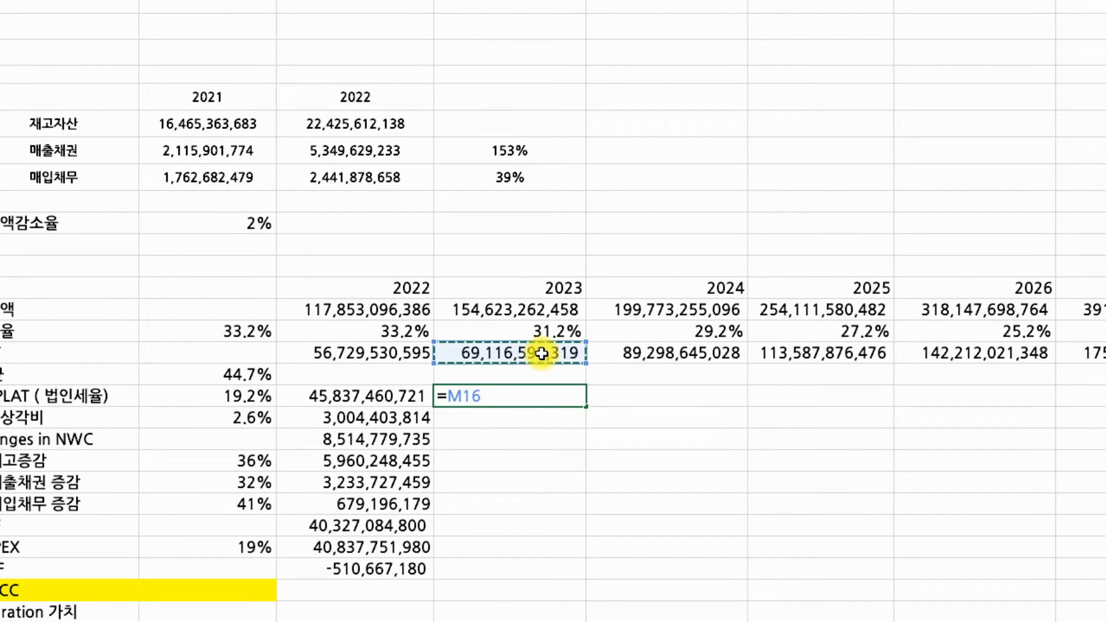
type("*")
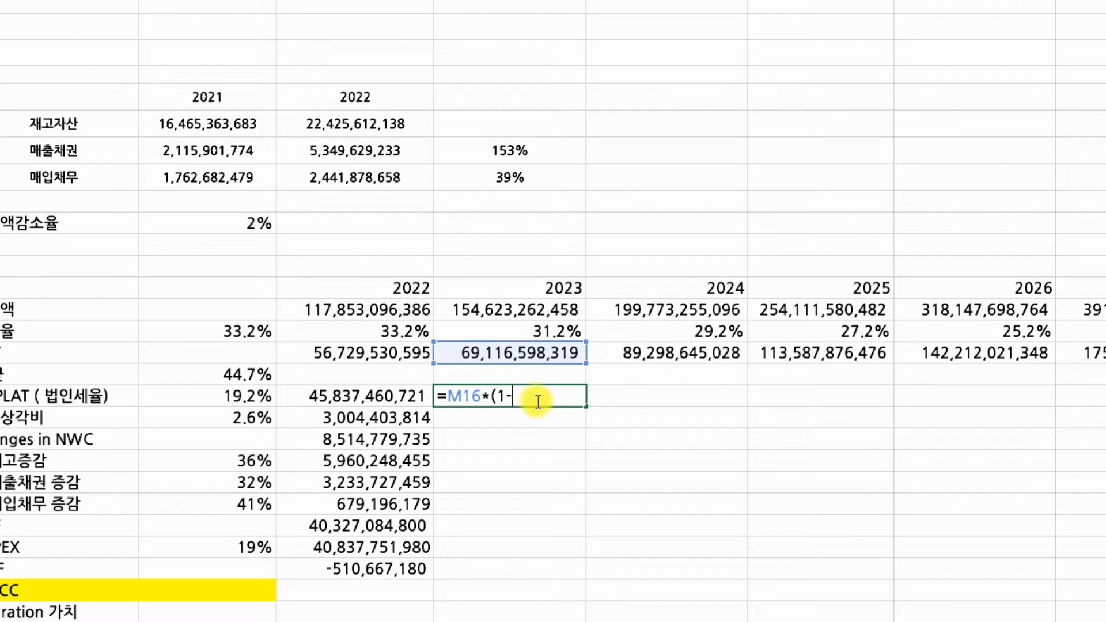
left_click(238, 396)
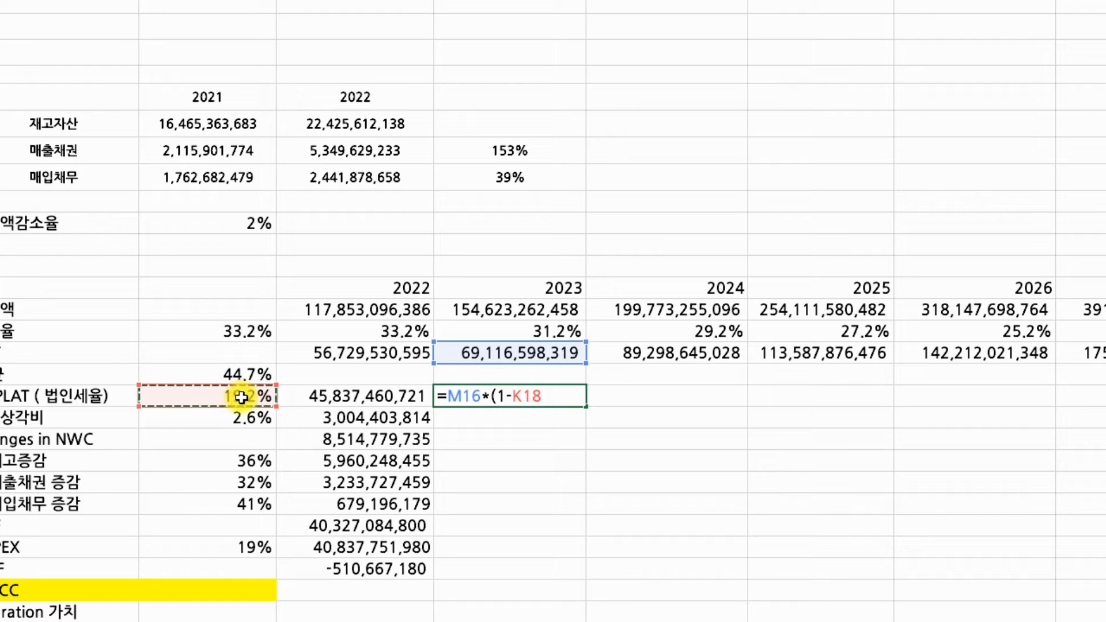
left_click(513, 397)
type("$")
key("Right")
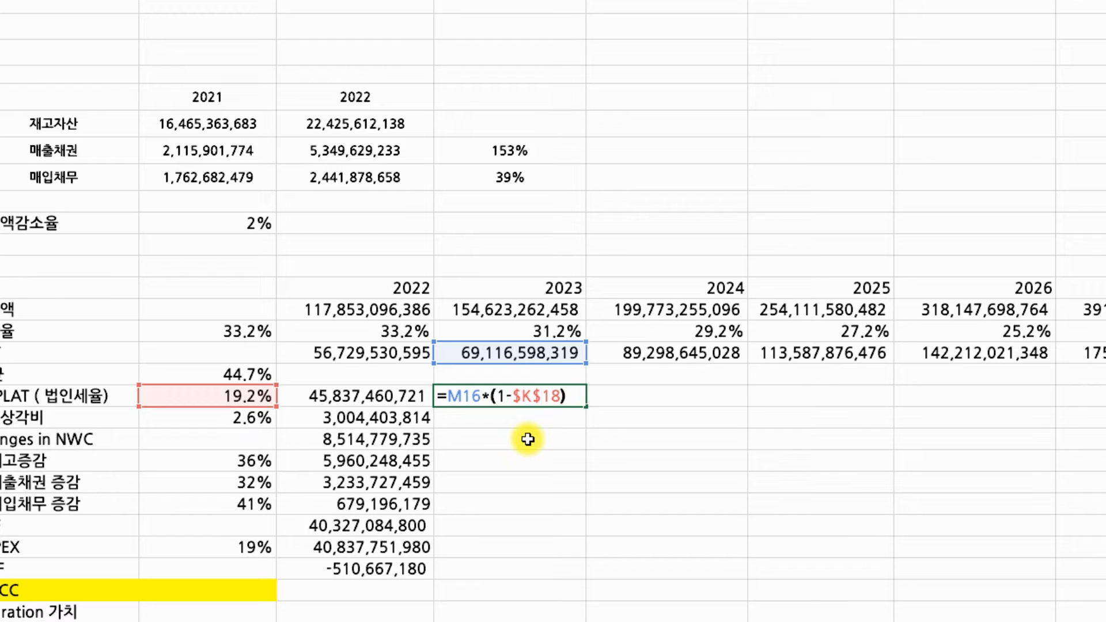
type("$")
key("Return")
Format the 2023 NOPLAT cell as a number with 0 decimal places and the thousands separator
left_click(545, 396)
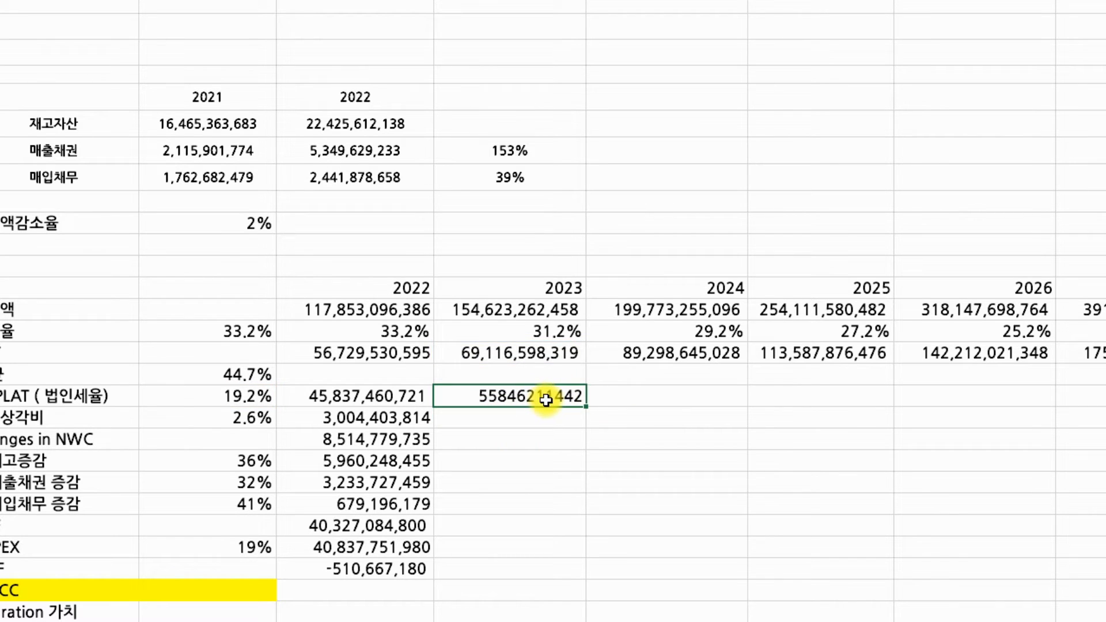
key("ctrl+1")
left_click(210, 3)
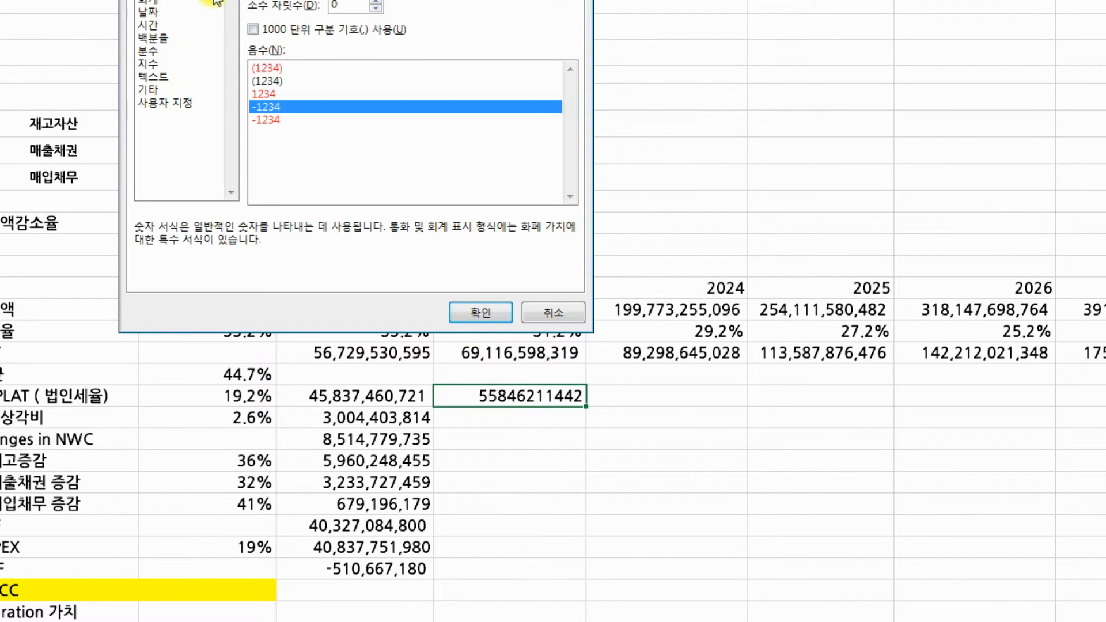
left_click(302, 30)
left_click(481, 312)
key("Return")
Fill the 2023 NOPLAT formula across the remaining forecast years
left_click(506, 395)
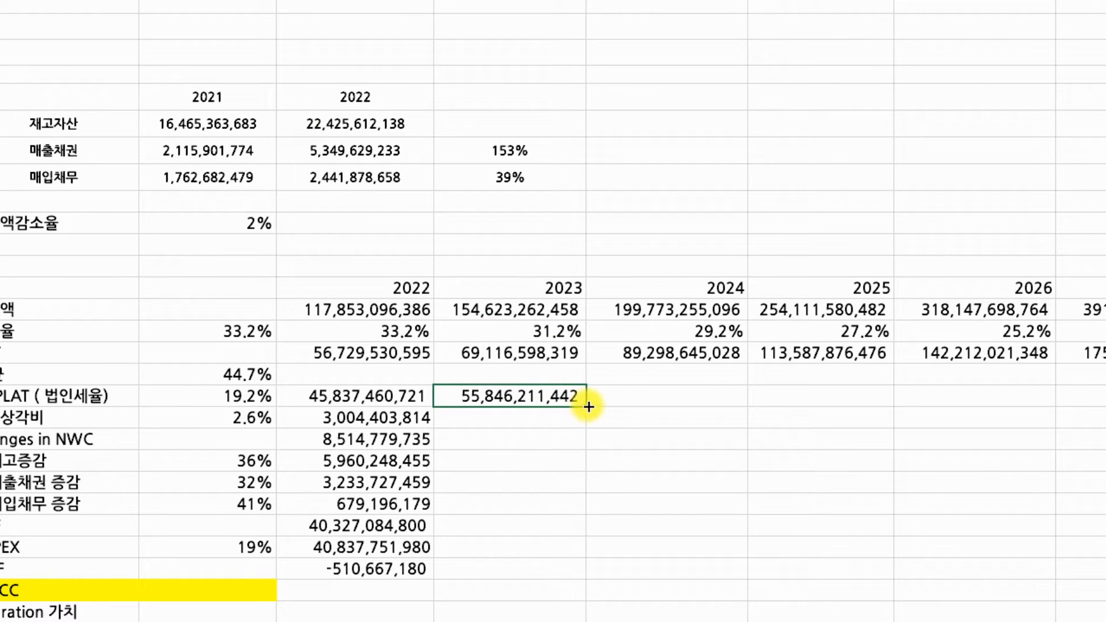
left_click_drag(588, 406, 800, 411)
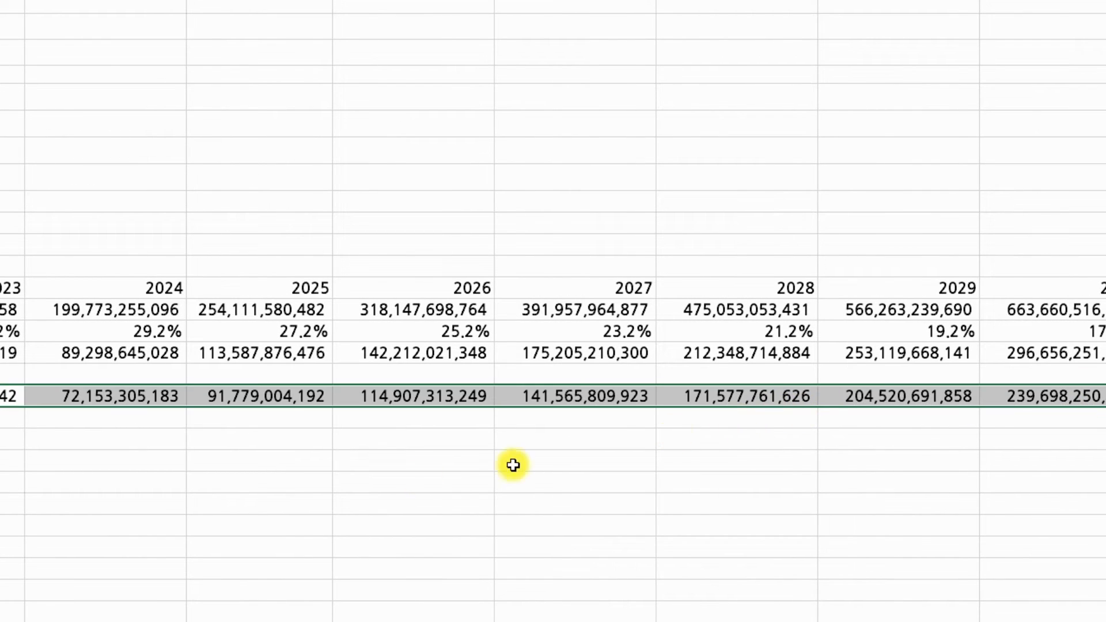
left_click(4, 518)
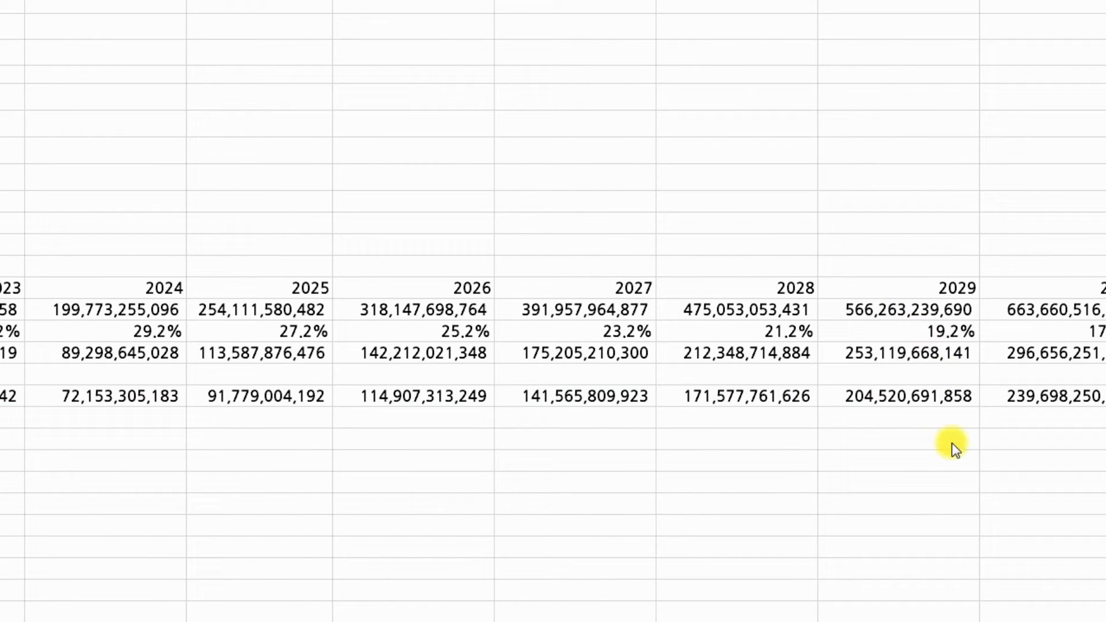
left_click(1036, 403)
left_click(1050, 424)
Delete the 153% and 39% percentages beside the 2022 매출채권 and 매입채무 figures in the upper table
key("Left")
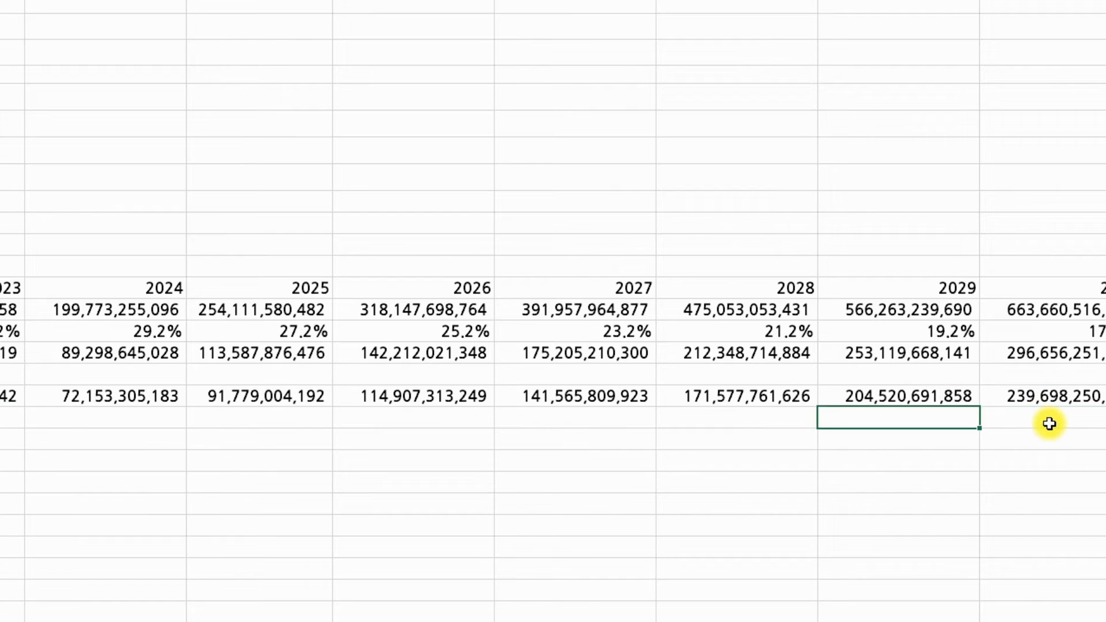
key("Left")
key("Left")
scroll(1050, 423, "left", 5)
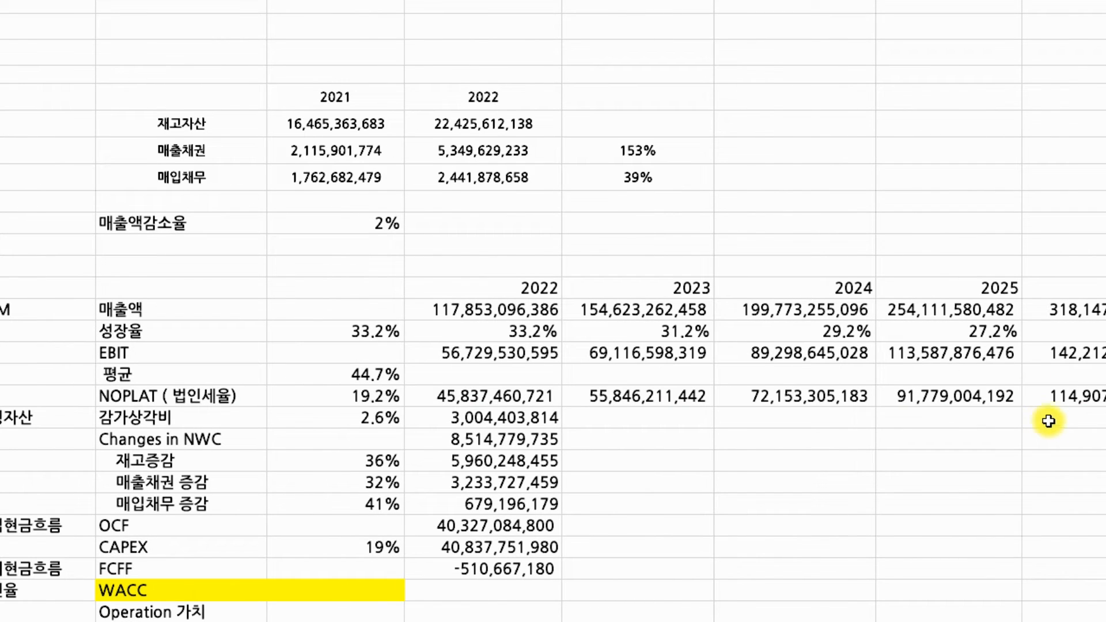
left_click(648, 131)
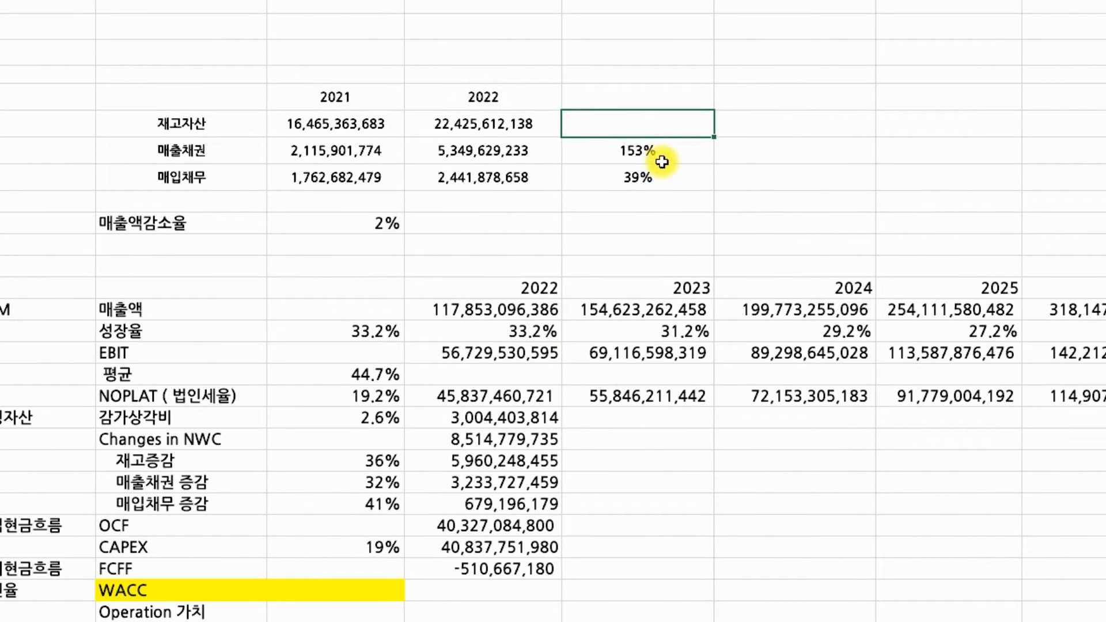
mouse_move(662, 162)
left_mouse_down()
mouse_move(664, 151)
mouse_move(669, 176)
left_mouse_up()
key("Delete")
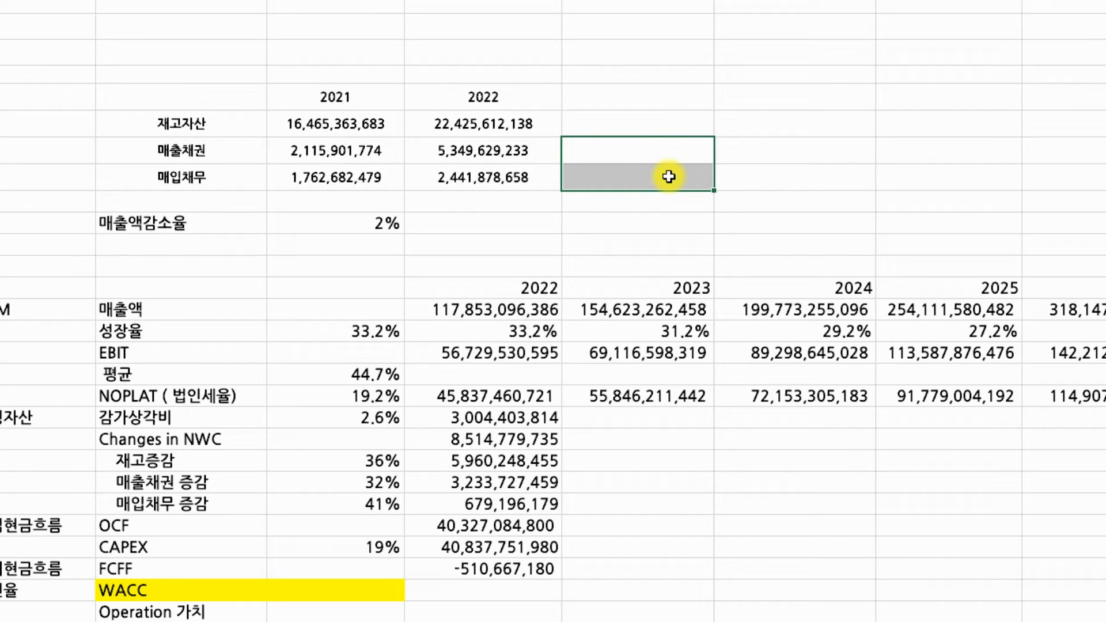
Add a 2023 column heading to the 재고자산/매출채권/매입채무 table by referencing the 2023 year cell of the forecast
left_click(699, 161)
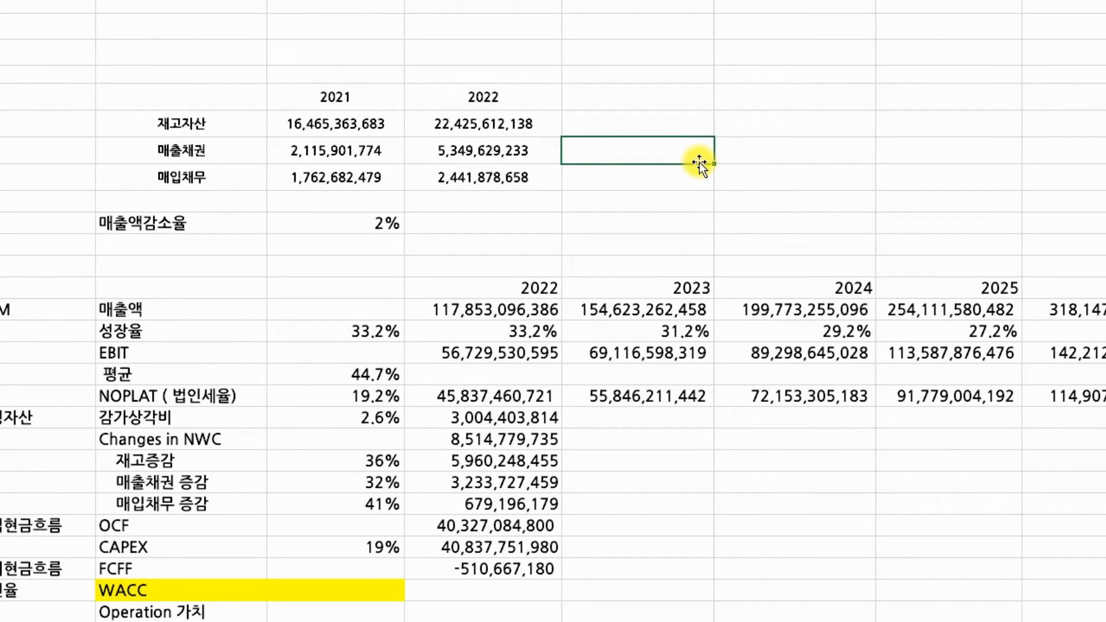
left_click(635, 101)
type("=")
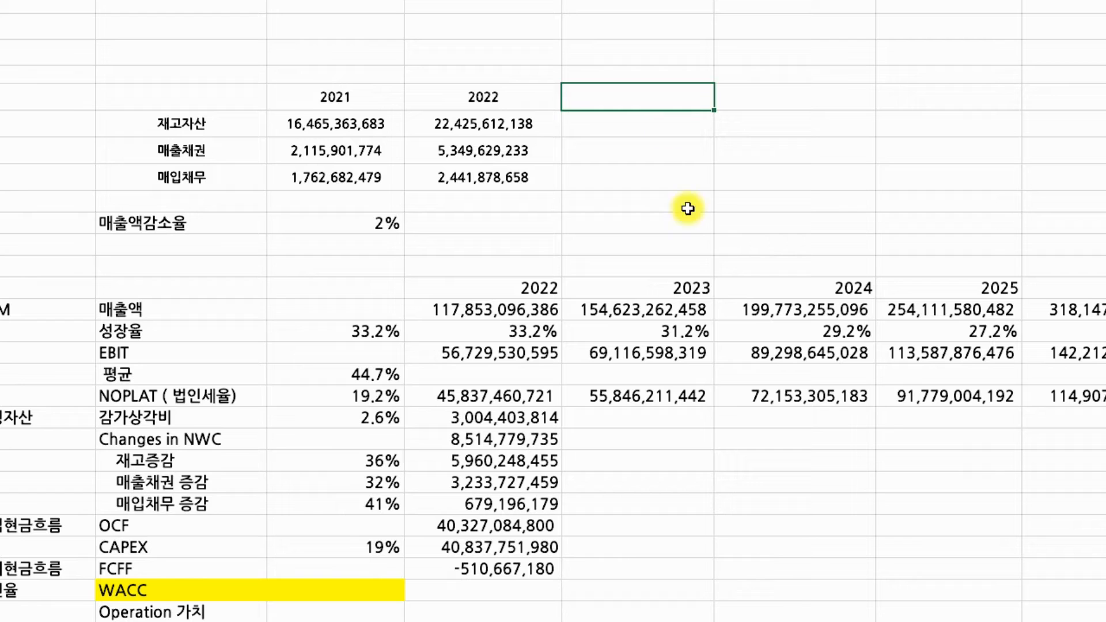
left_click(679, 279)
key("Return")
Calculate the 2023 inventory (재고자산) as the 2023 revenue times the absolute 재고증감 percentage cell: =M14*$K$21
left_click(674, 94)
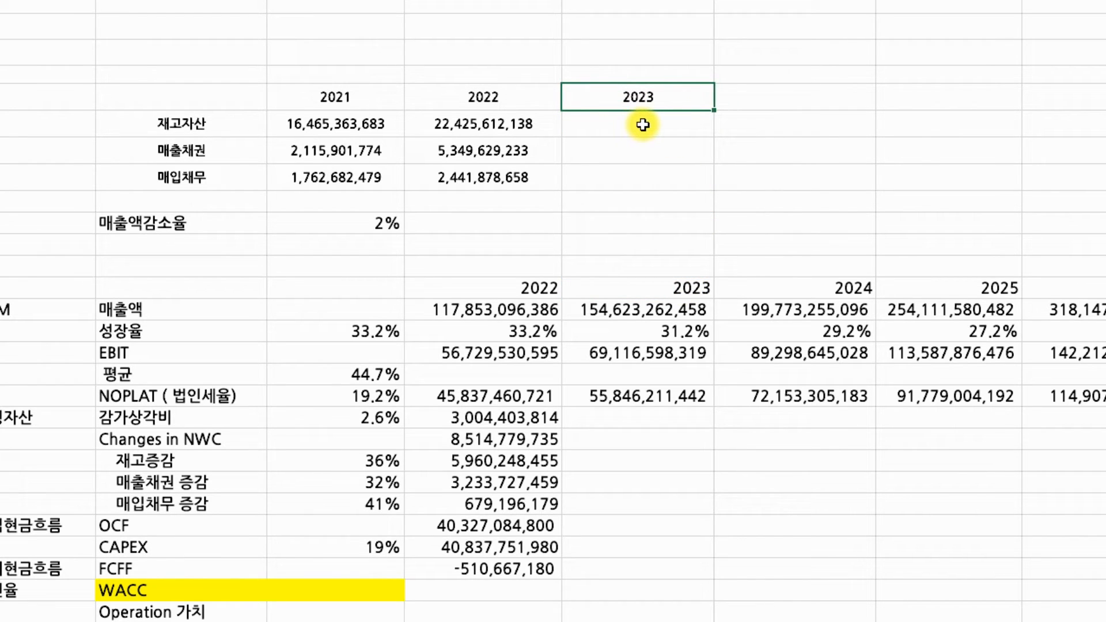
left_click(674, 130)
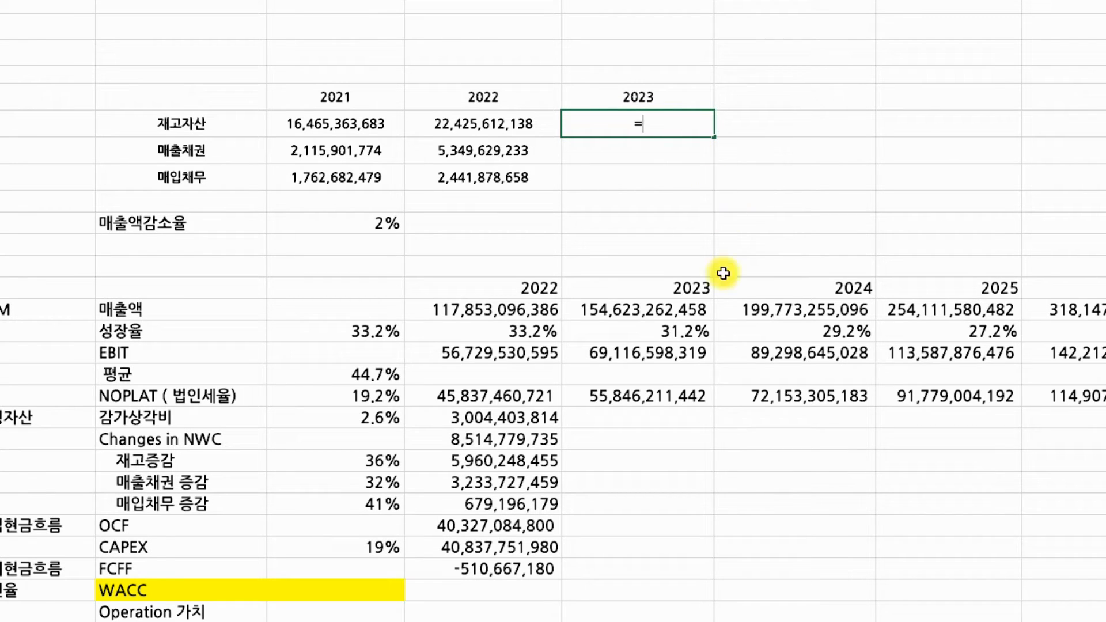
left_click(662, 313)
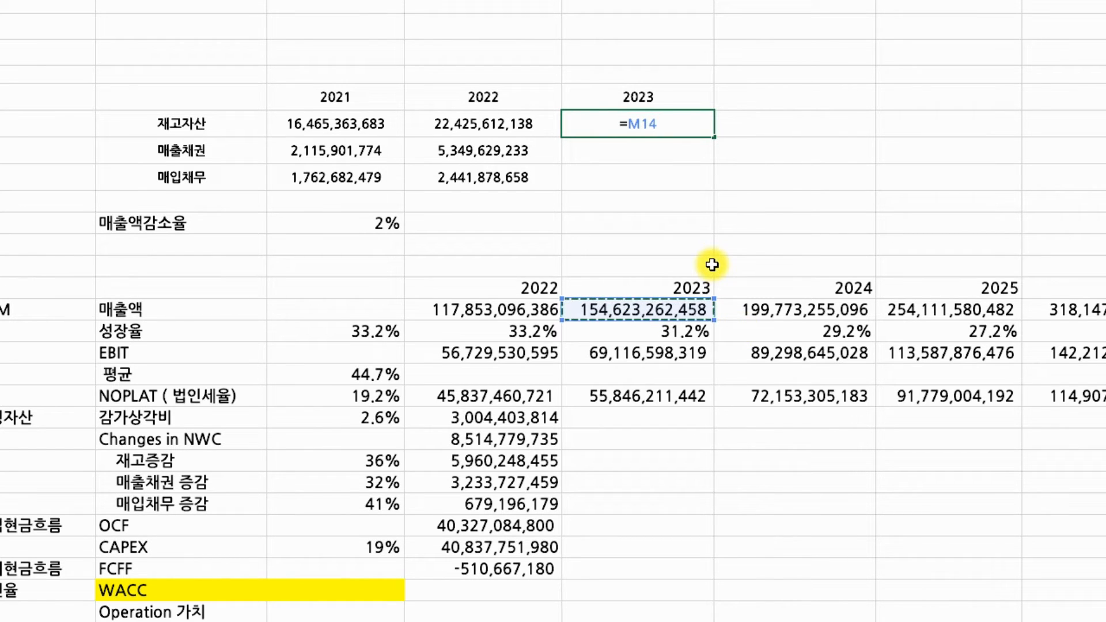
type("*")
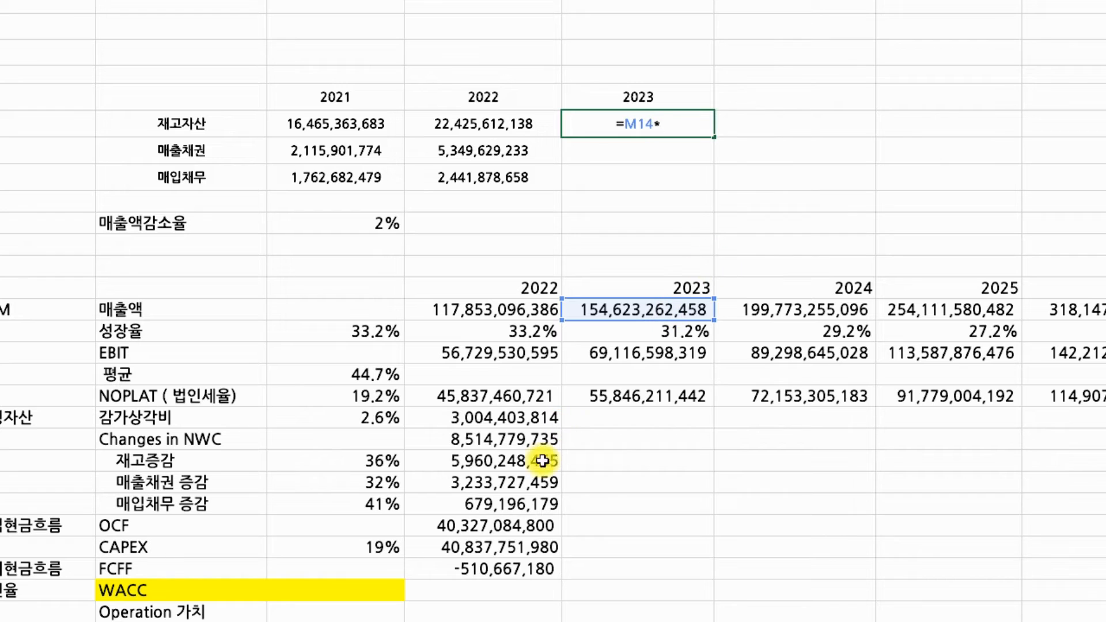
left_click(385, 463)
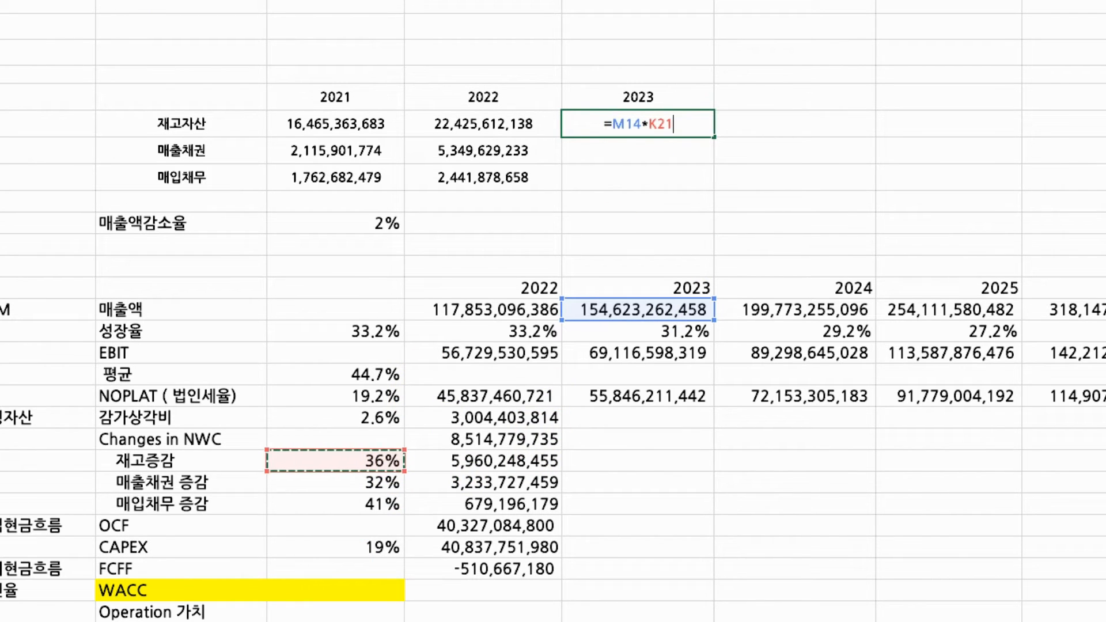
key("Return")
type("$")
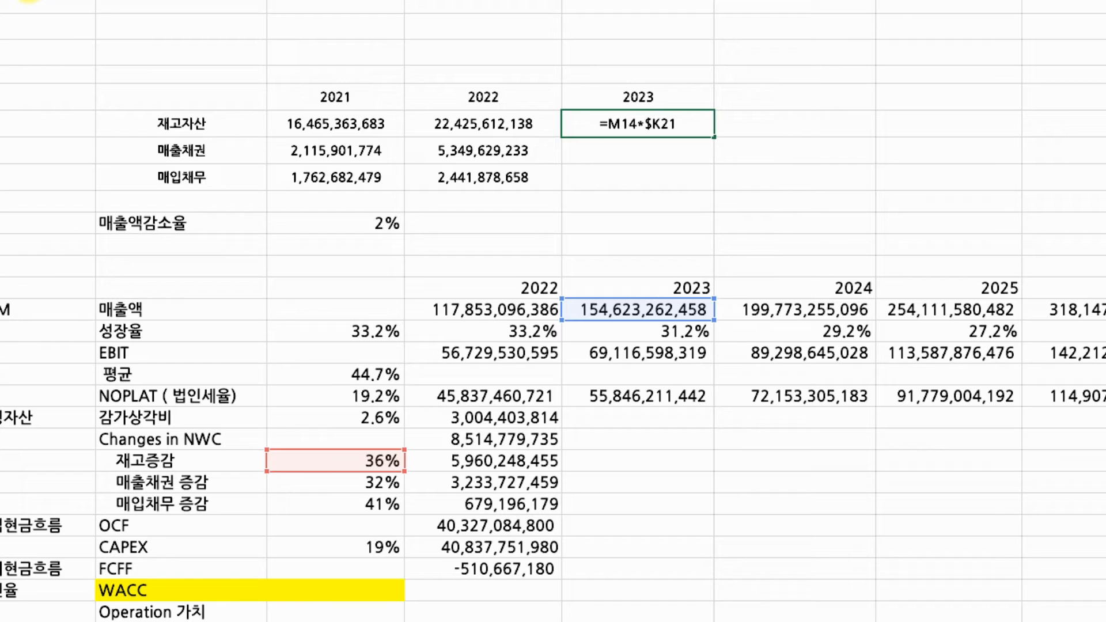
key("Right")
type("$")
key("Return")
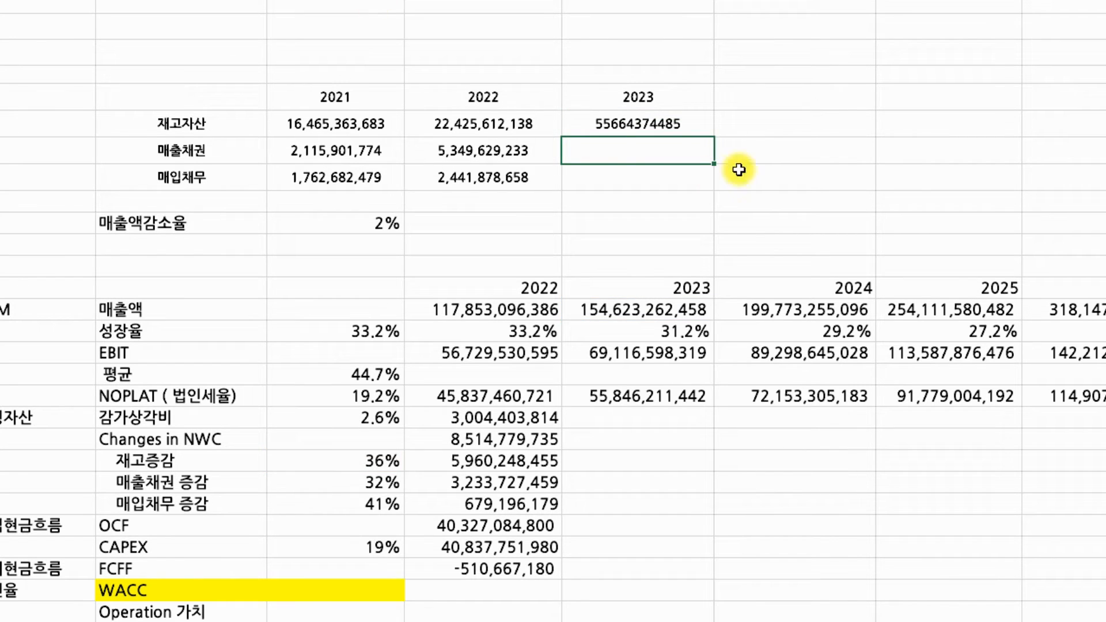
Format the 2023 재고자산 cell as a number with 0 decimal places and the thousands separator
left_click(683, 127)
key("ctrl+1")
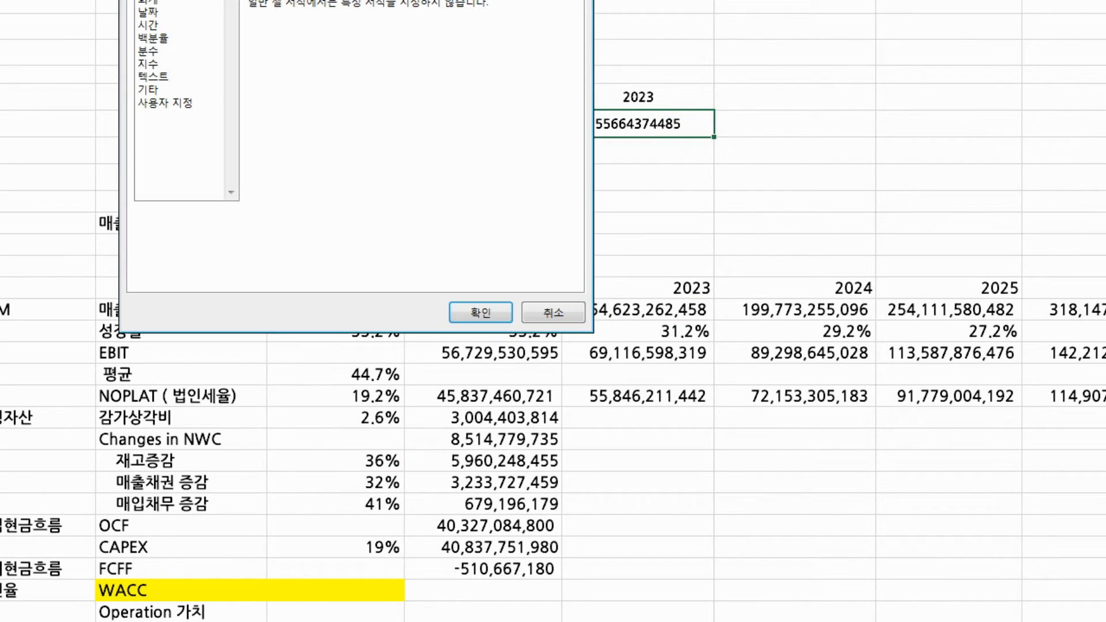
key("Down")
left_click(330, 30)
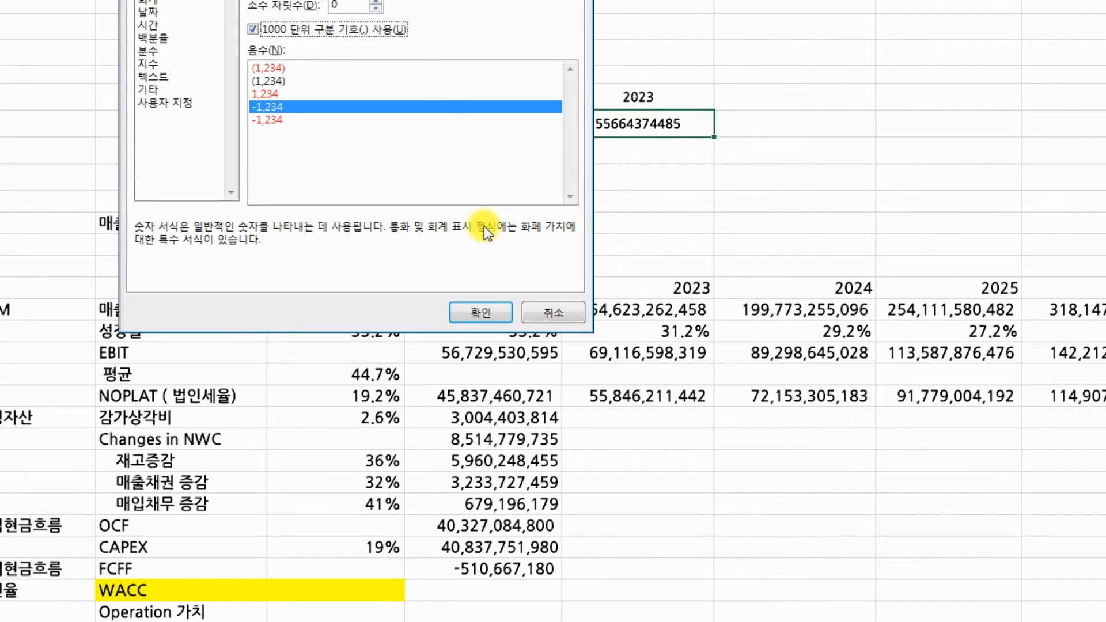
left_click(490, 312)
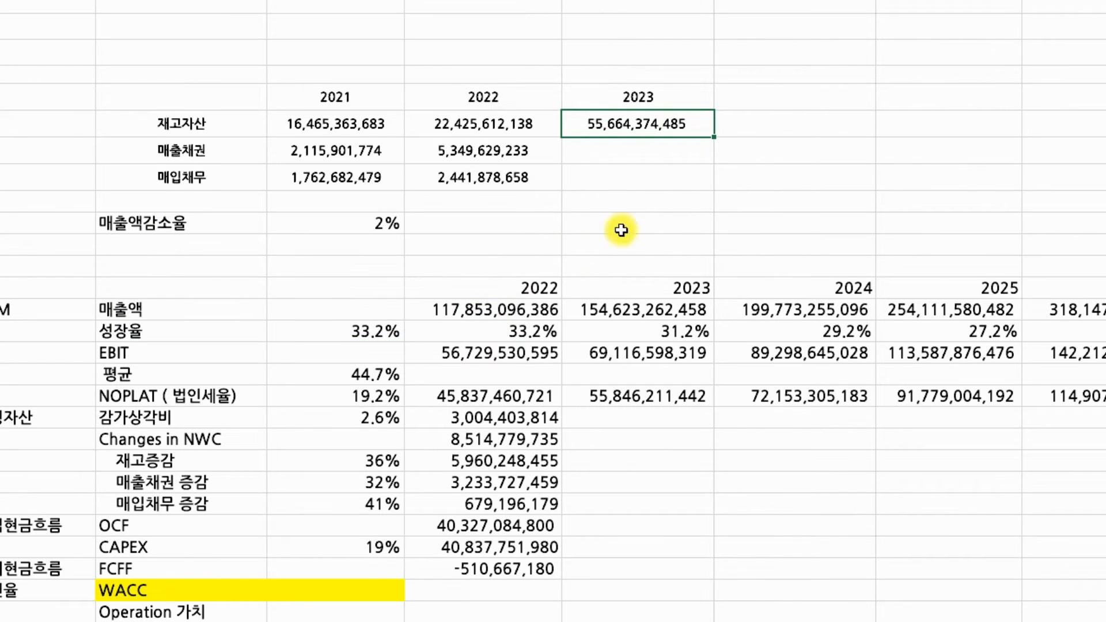
left_click(697, 178)
left_click(699, 128)
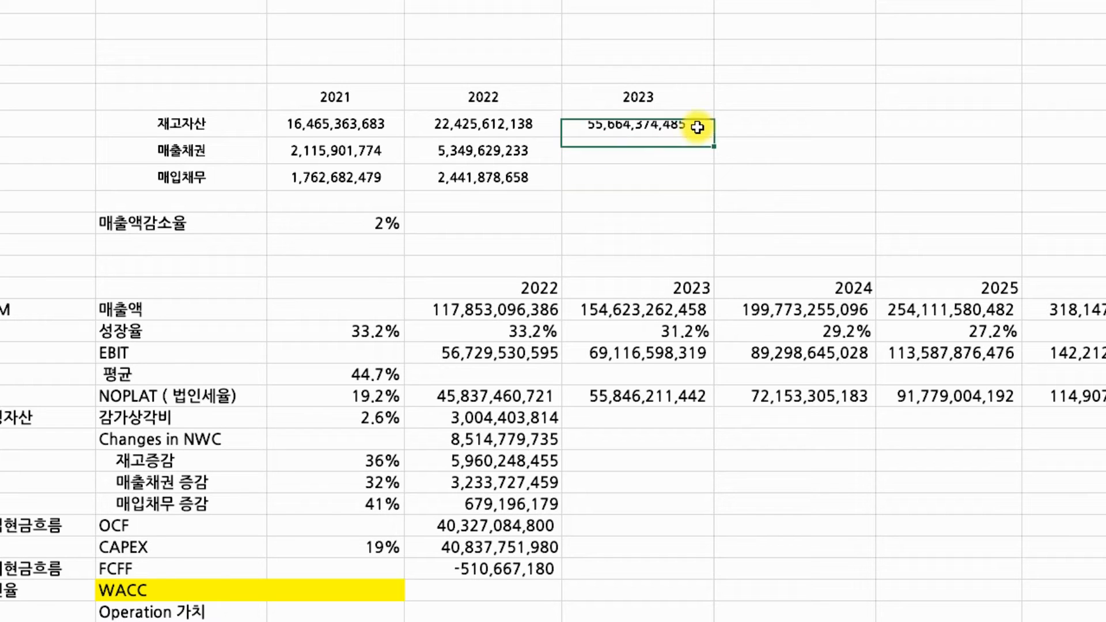
left_click_drag(717, 137, 718, 196)
double_click(694, 150)
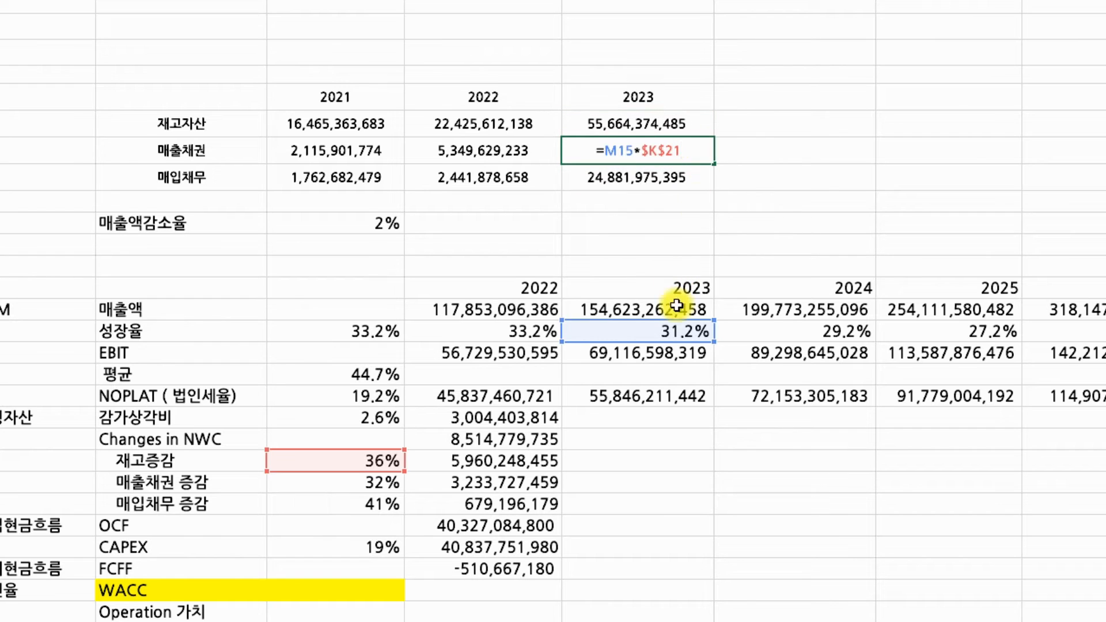
left_click_drag(686, 330, 685, 314)
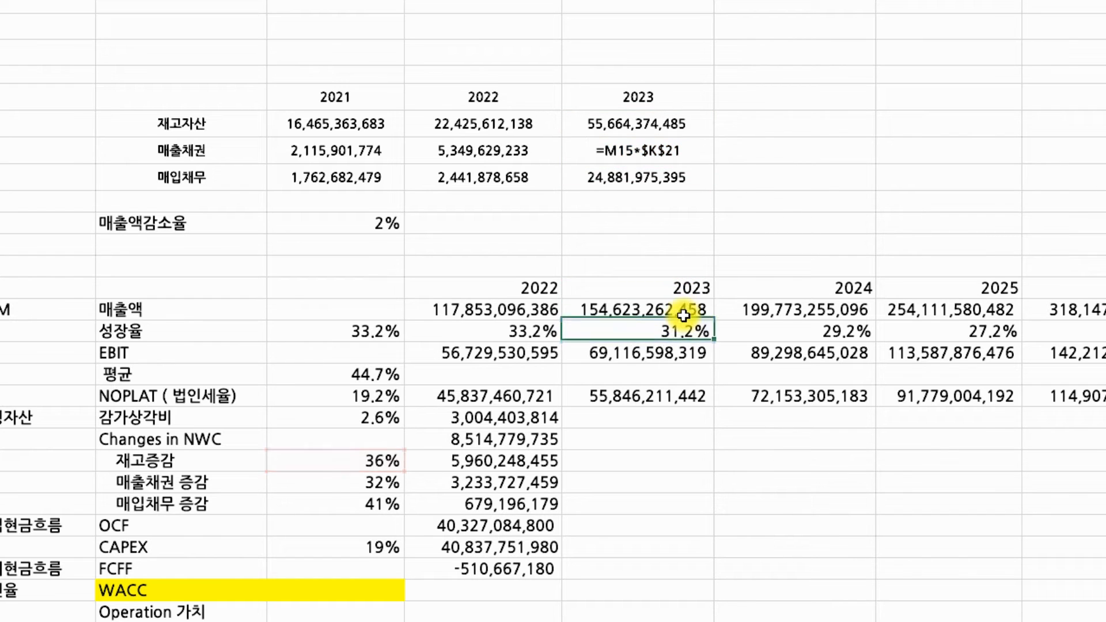
left_click(671, 131)
double_click(674, 156)
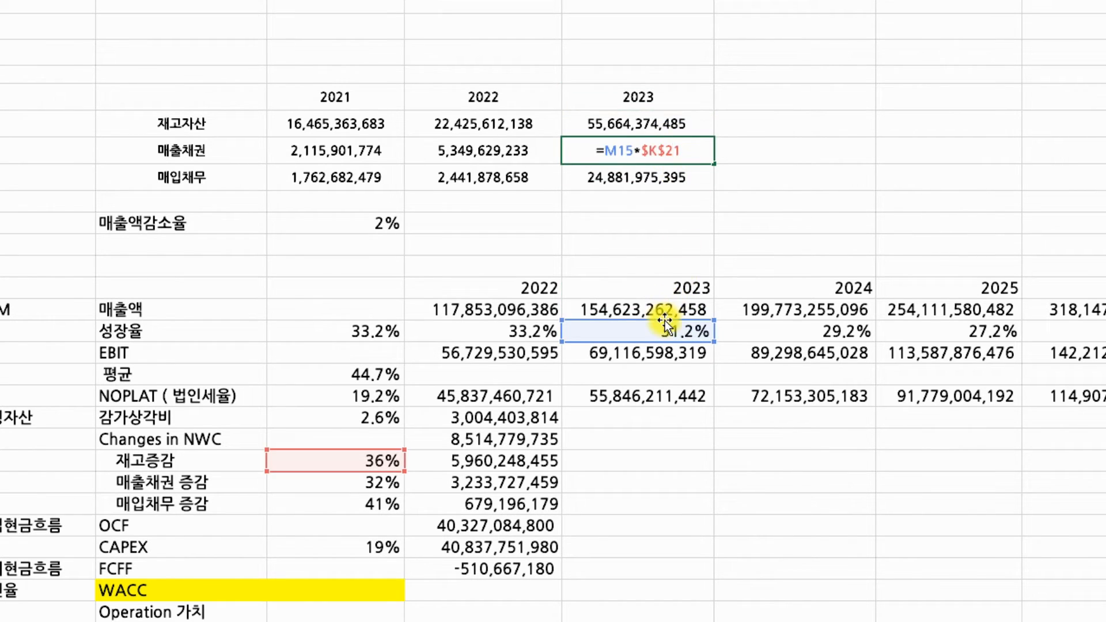
left_click_drag(665, 321, 665, 312)
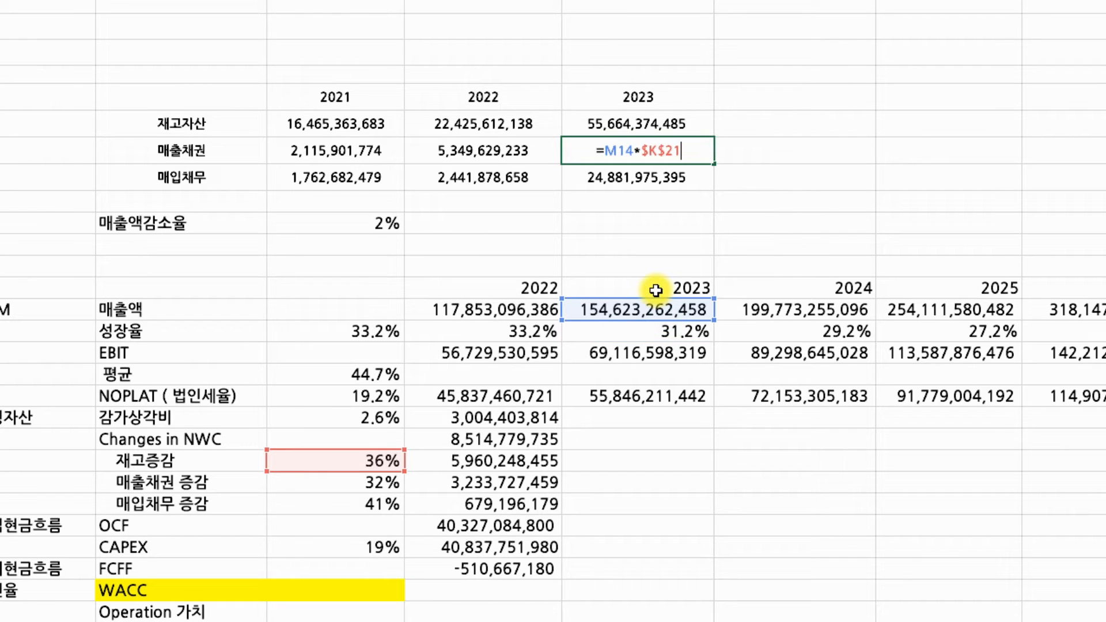
left_click(859, 129)
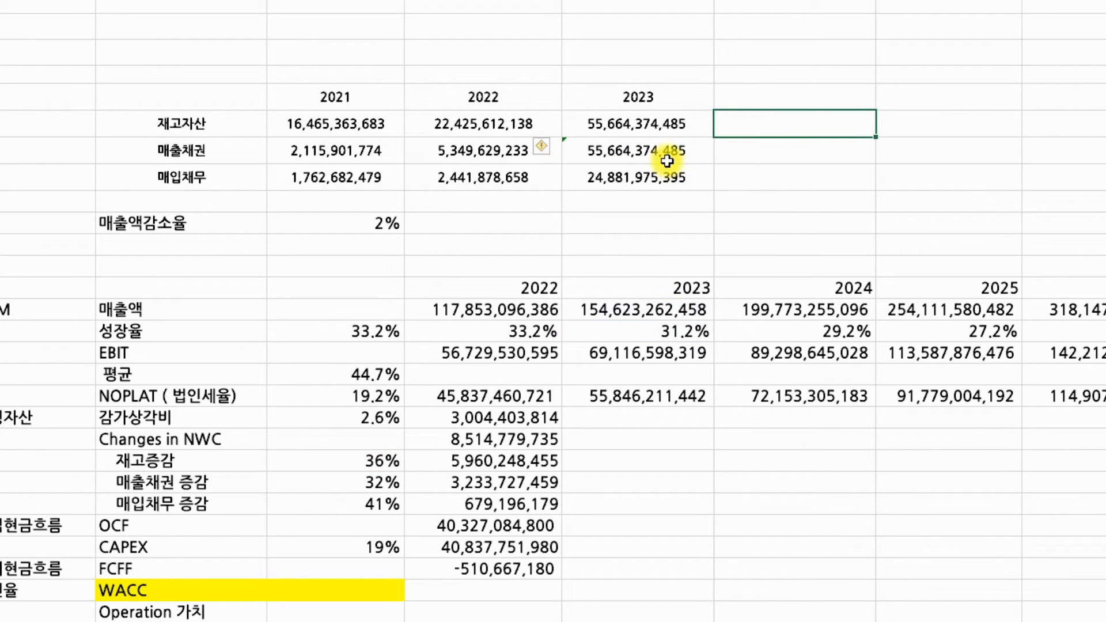
left_click_drag(671, 148, 672, 180)
key("Delete")
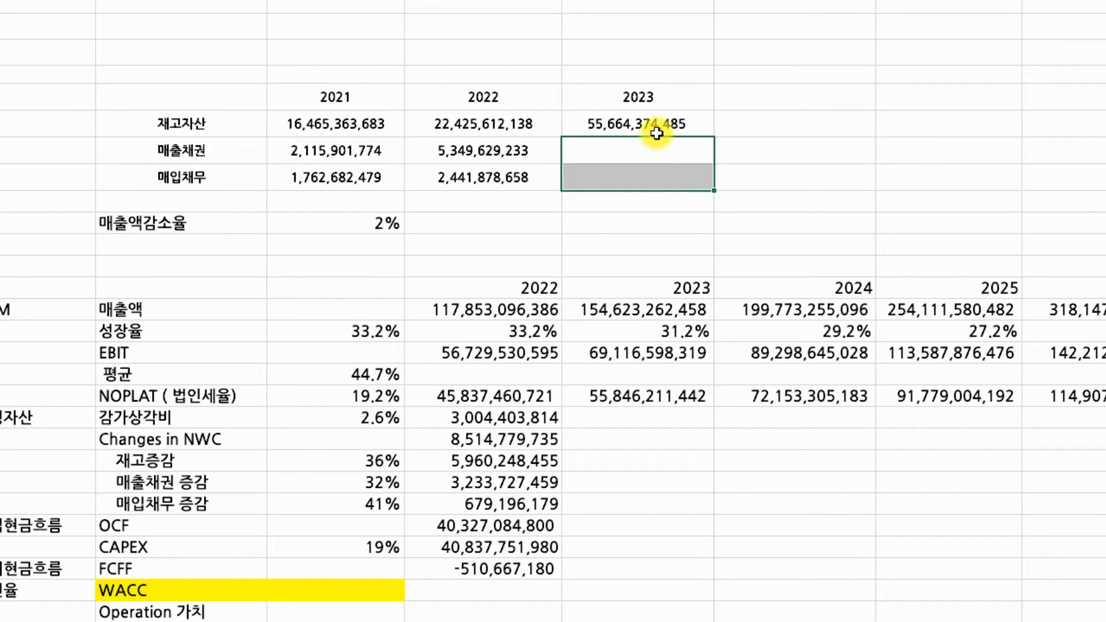
Calculate the 2023 매출채권 as the 2023 revenue times the absolute 매출채권 증감 percentage cell: =M14*$K$22
left_click(671, 123)
left_click(670, 154)
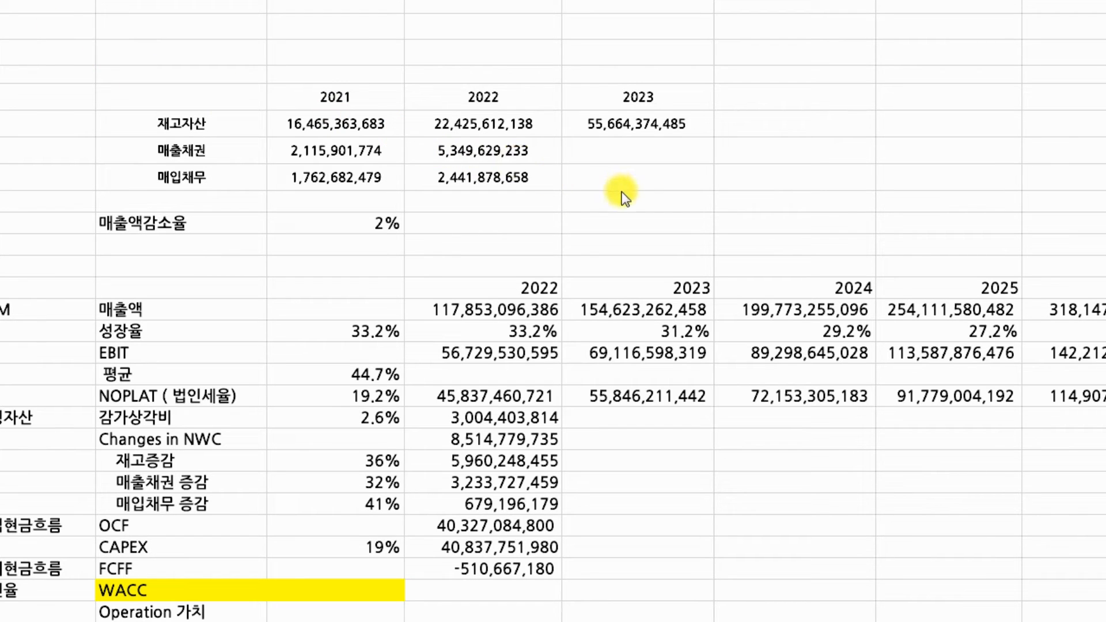
left_click(580, 150)
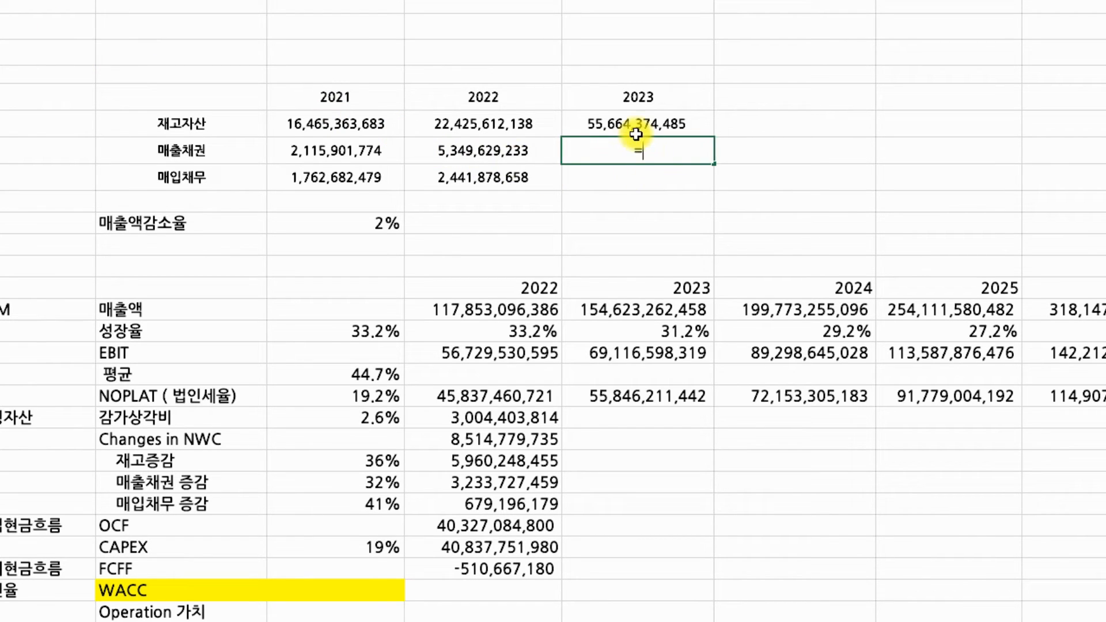
type("=")
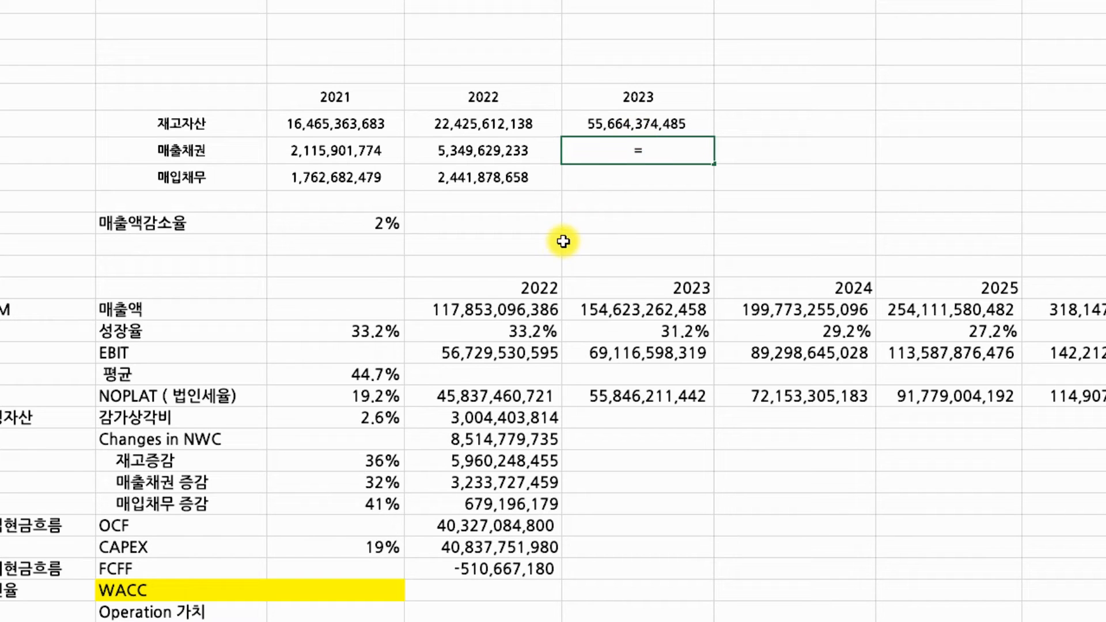
left_click(645, 311)
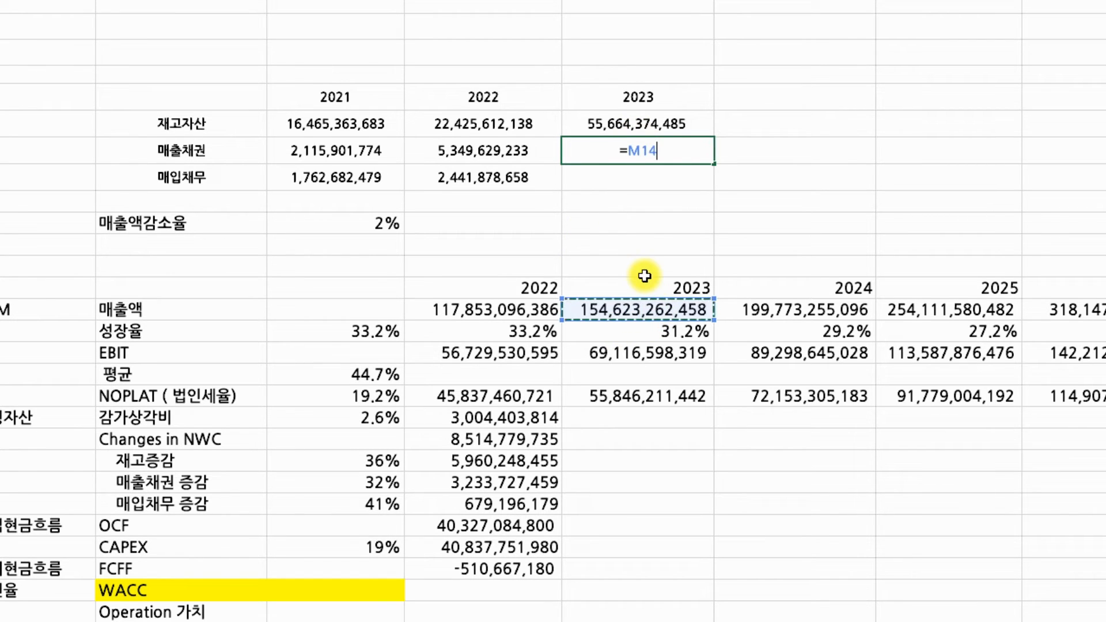
type("*")
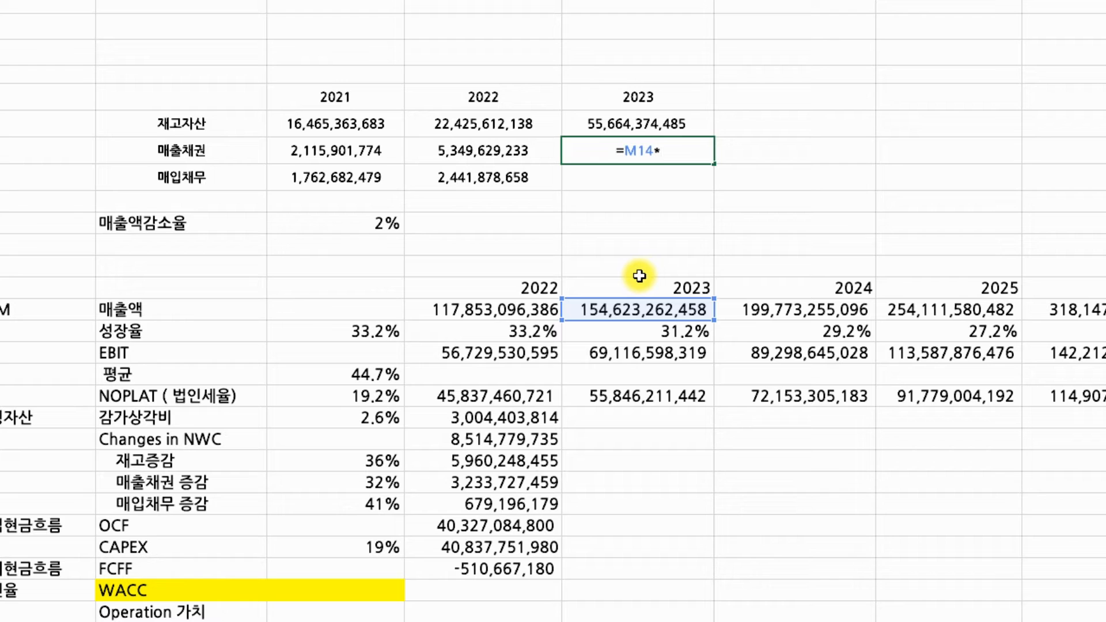
left_click(381, 488)
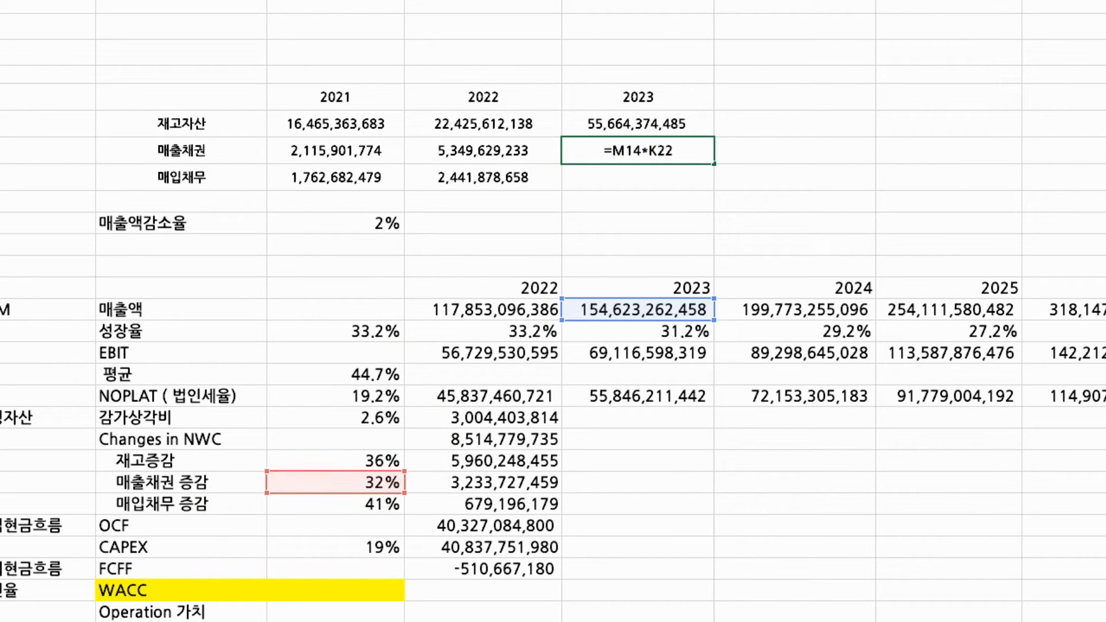
type("$K$")
key("Return")
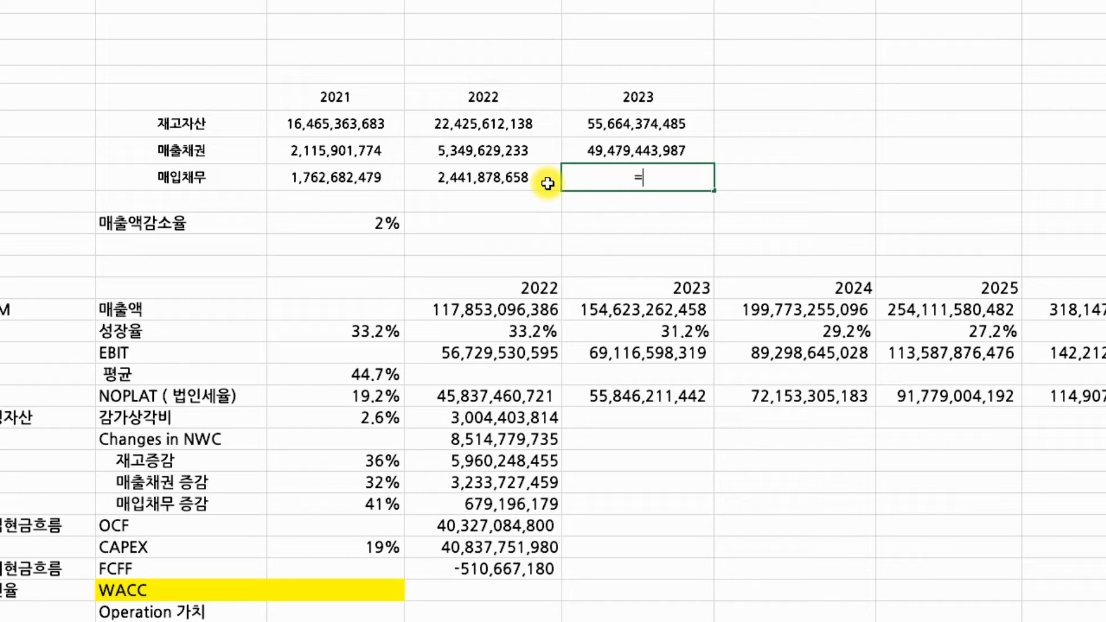
Calculate the 2023 매입채무 as the 2023 revenue times the absolute 매입채무 증감 percentage cell: =M14*$K$23
type("=")
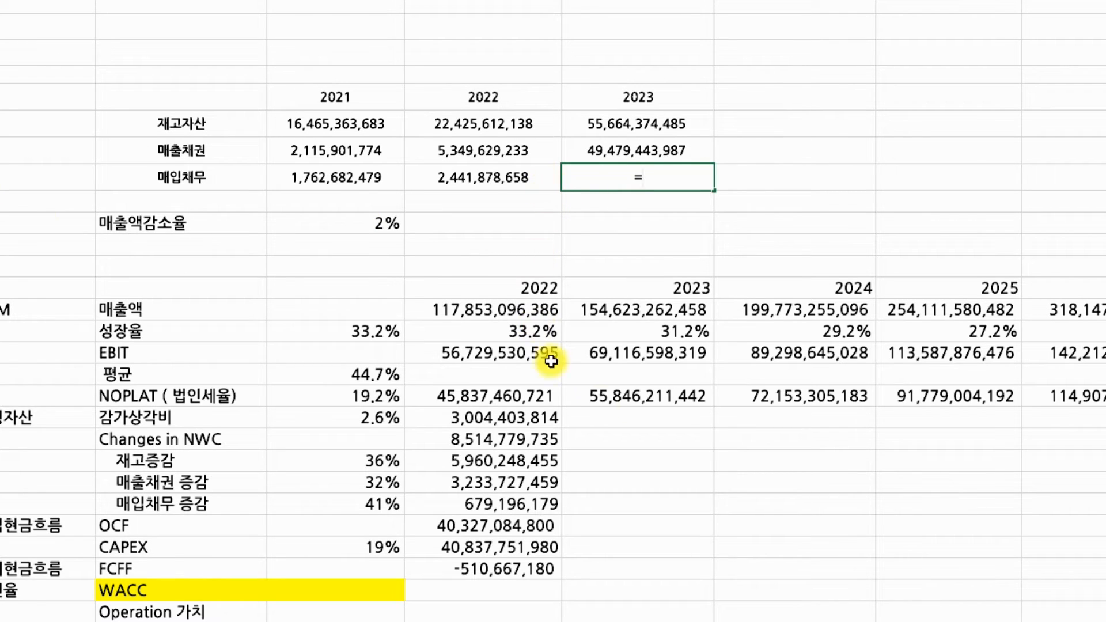
left_click(641, 313)
type("*")
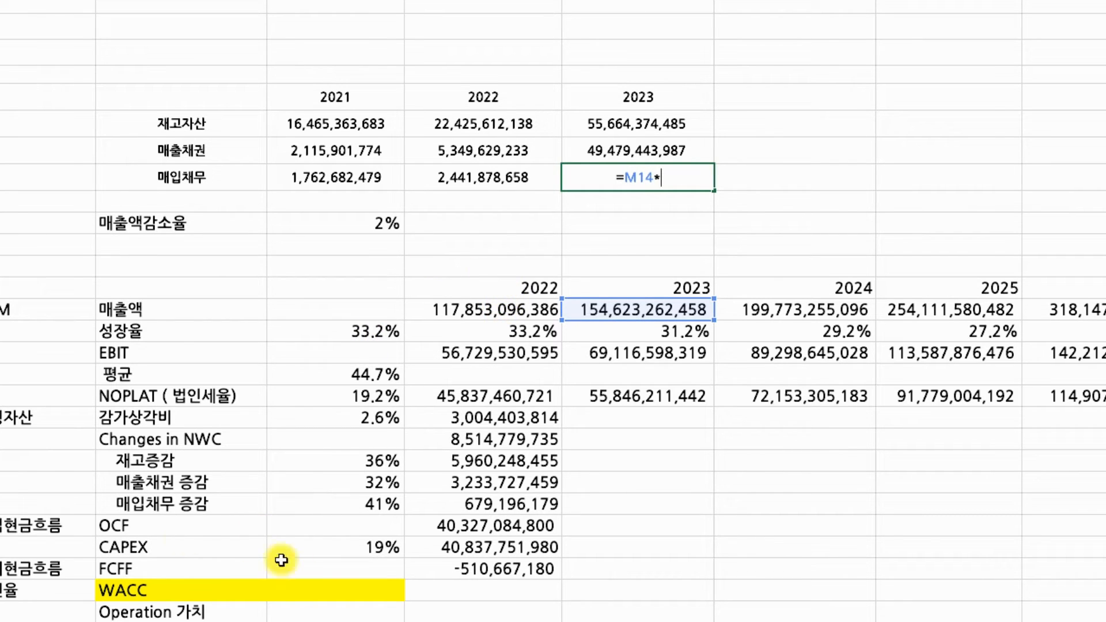
left_click(374, 500)
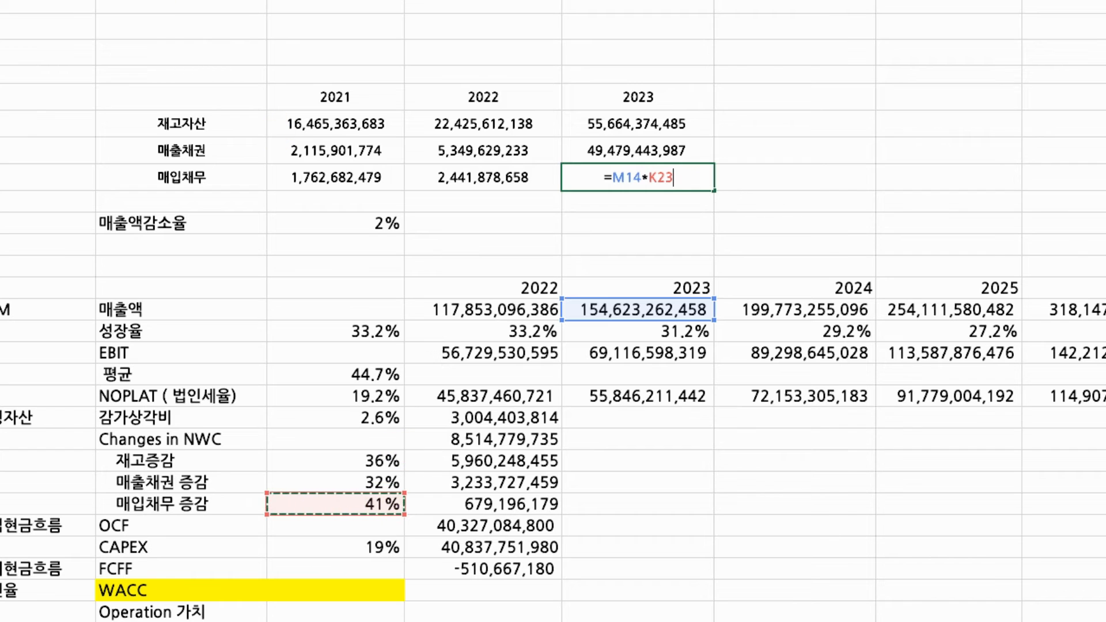
left_click(16, 2)
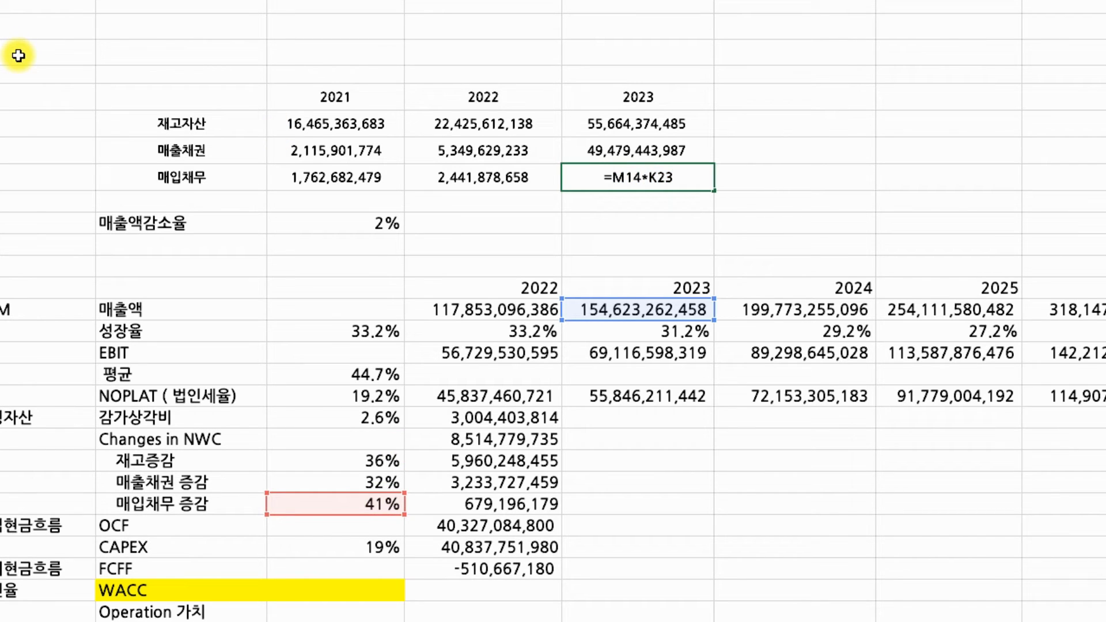
type("$K")
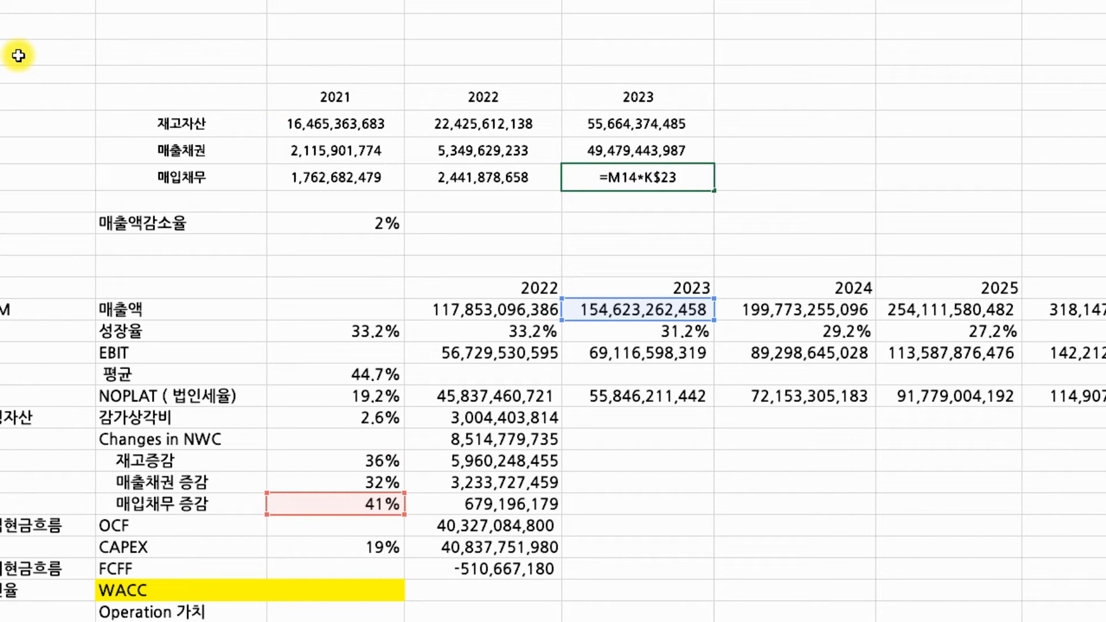
type("$")
key("Return")
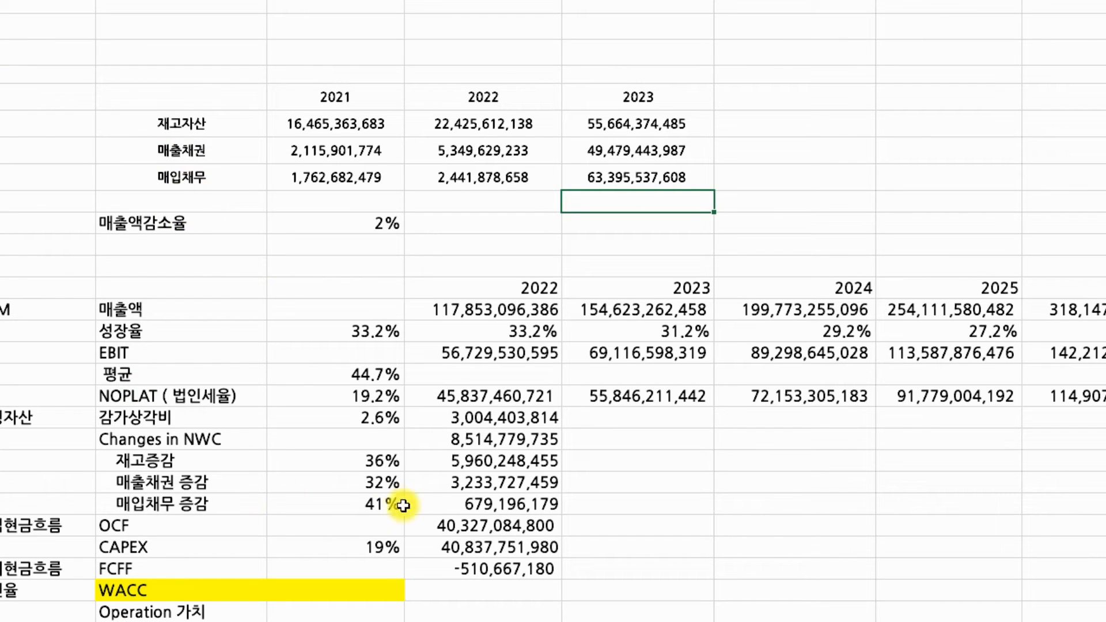
Check the 2023 매입채무 formula and fill the three 2023 재고자산, 매출채권 and 매입채무 formulas across into the 2024 column
left_click(374, 511)
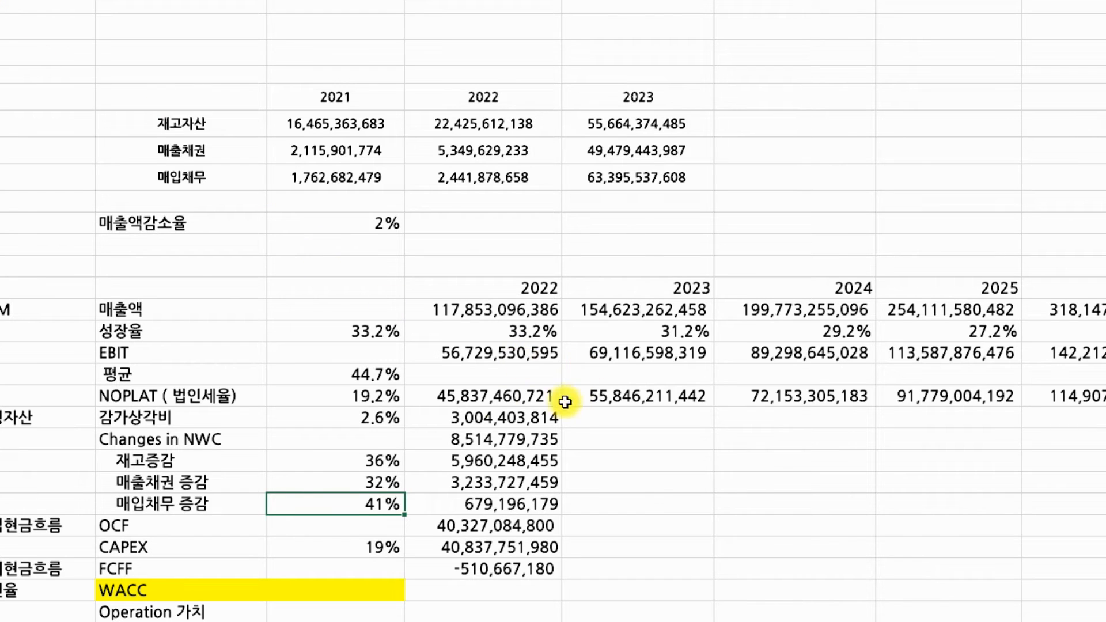
left_click(663, 175)
double_click(662, 175)
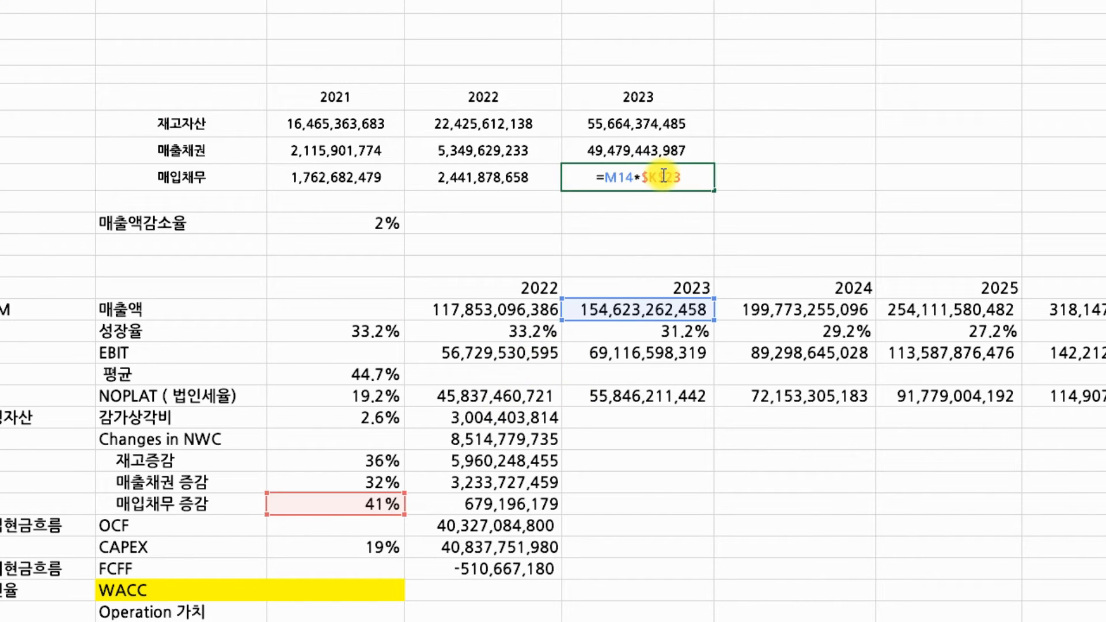
left_click_drag(679, 123, 847, 181)
Check the cell references in the 2024 매입채무, 매출채권 and 재고자산 formulas
double_click(843, 179)
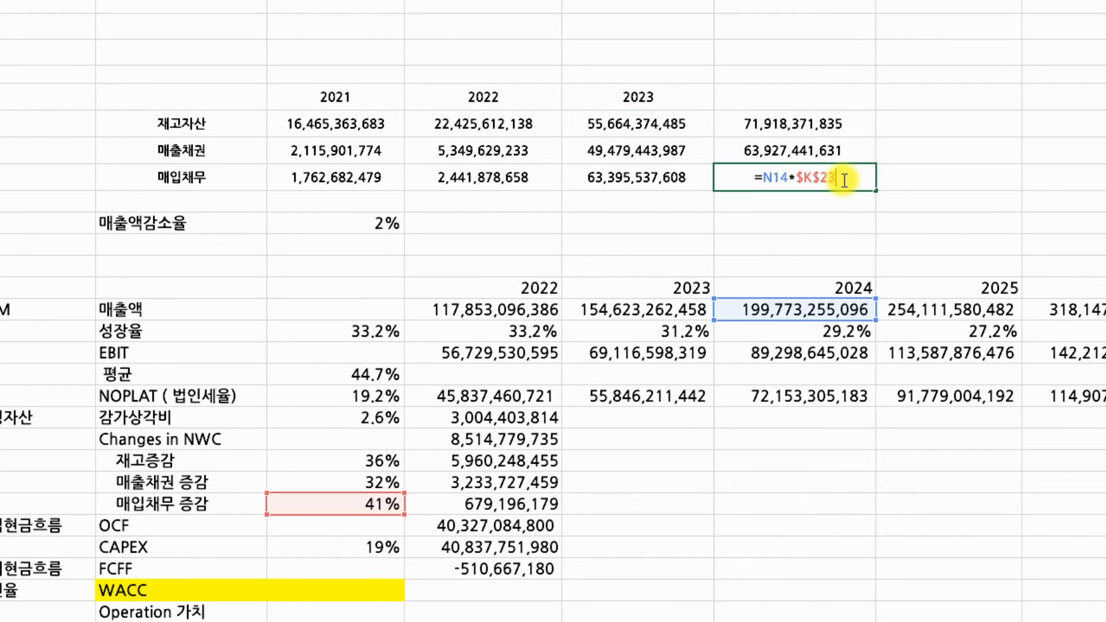
left_click(835, 215)
left_click(828, 151)
double_click(828, 151)
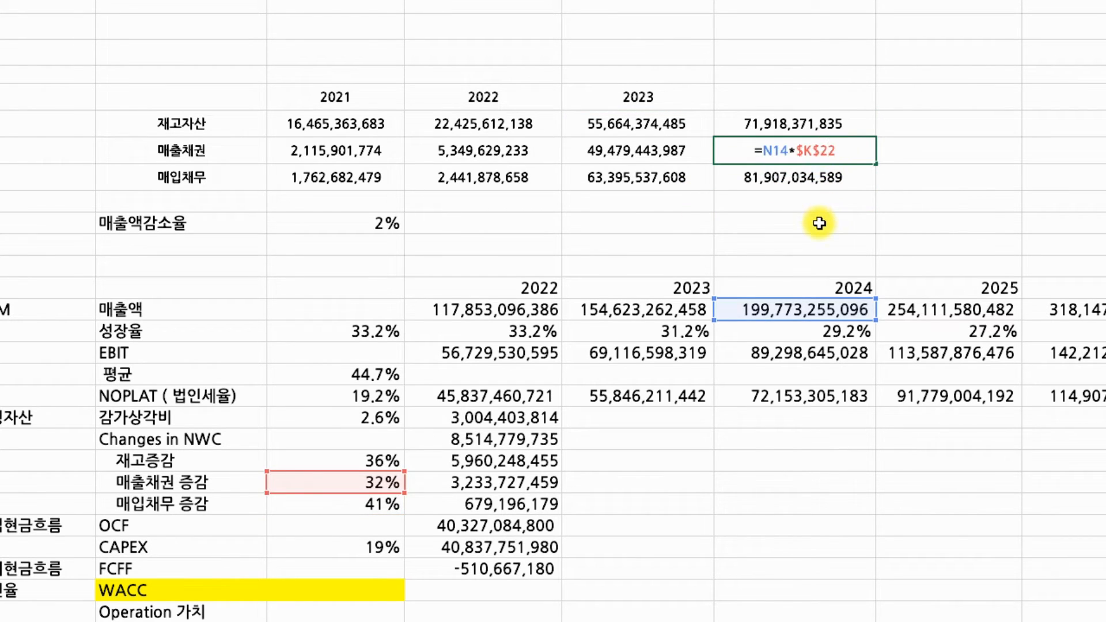
left_click(819, 223)
double_click(825, 123)
left_click(827, 202)
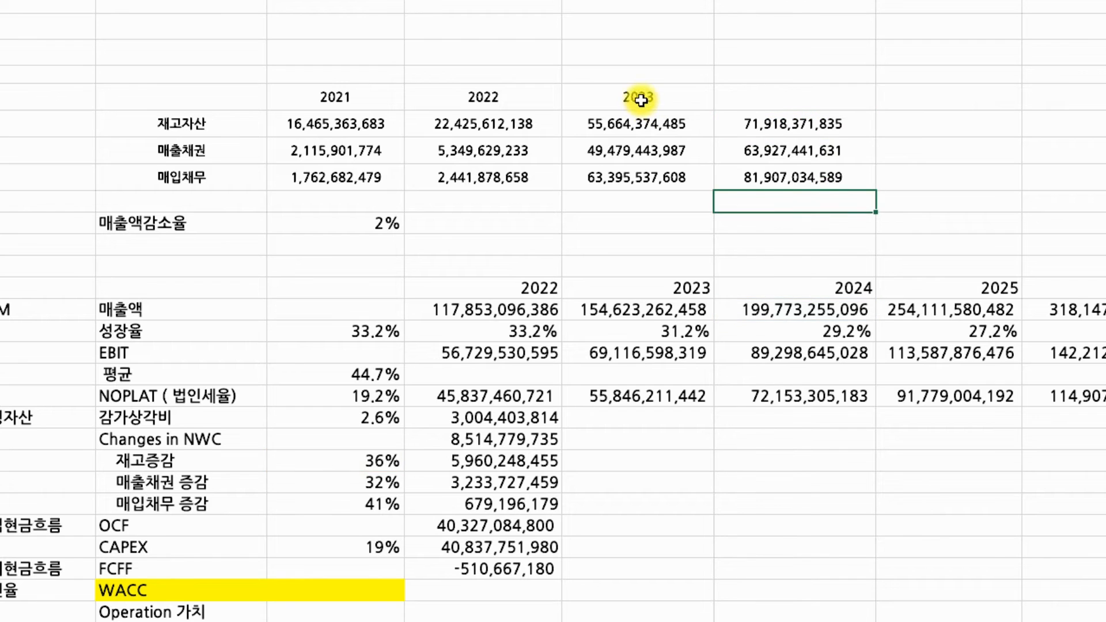
Fill the 2023 year heading into 2024 and extend the heading and three working capital rows across the remaining forecast years
left_click(641, 100)
left_click_drag(713, 109, 1063, 173)
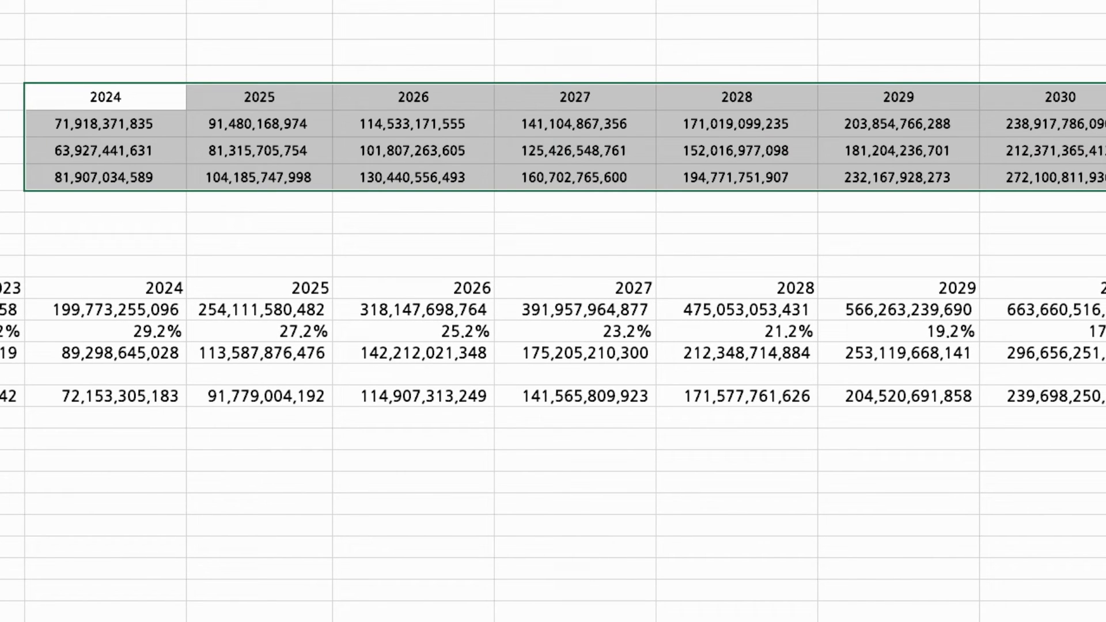
double_click(1063, 149)
left_click(1018, 223)
key("Left")
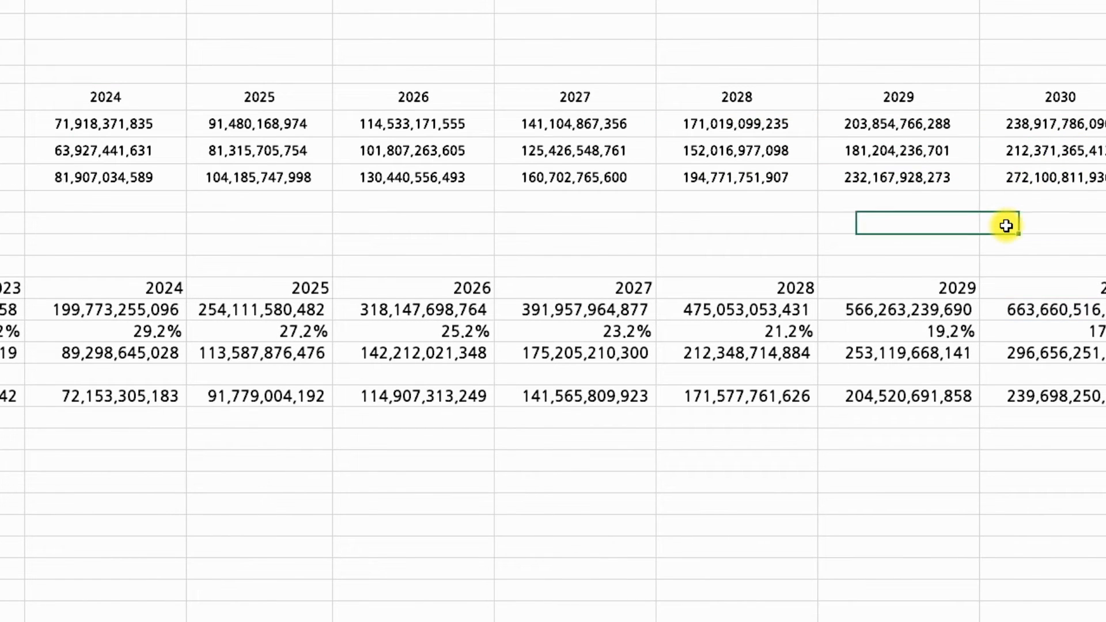
key("Left")
scroll(1007, 226, "left", 10)
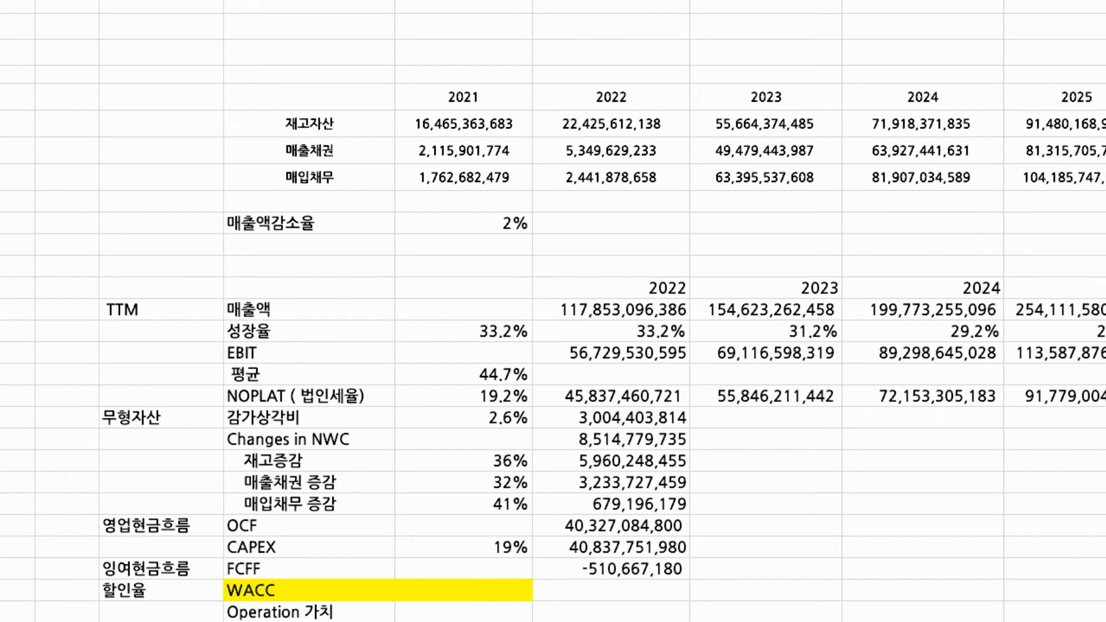
double_click(935, 124)
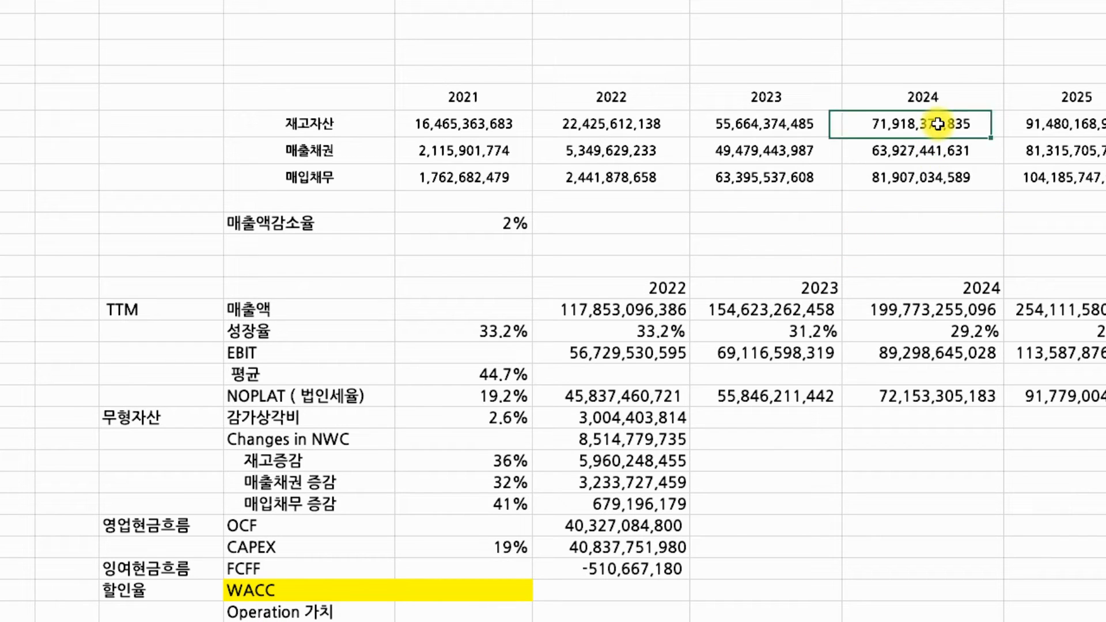
left_click(85, 621)
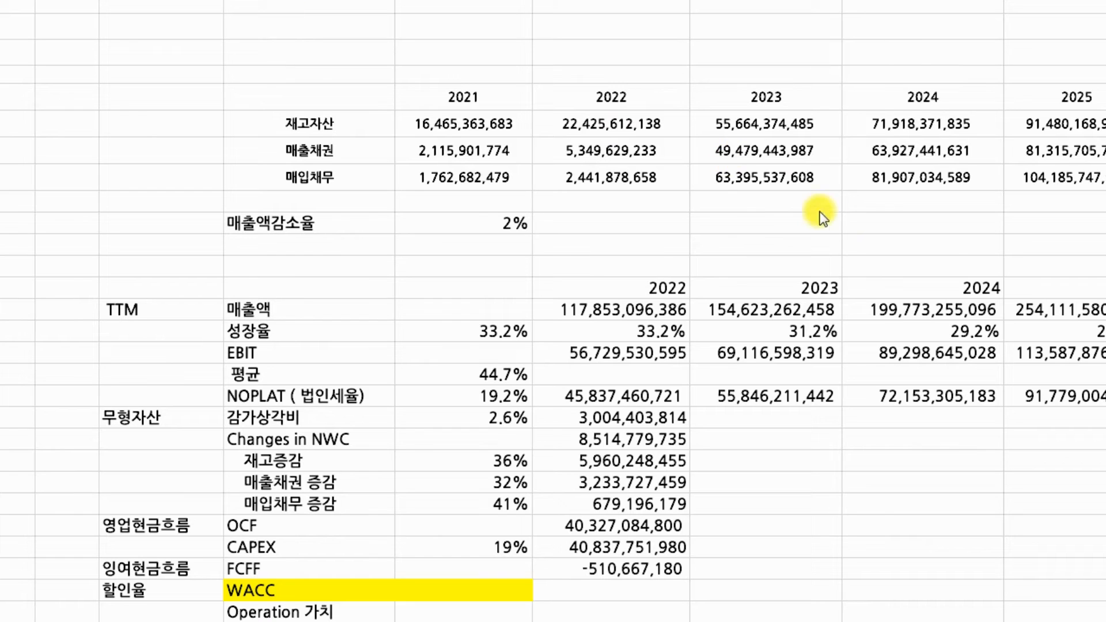
Calculate the 2023 재고증감 as the 2023 재고자산 minus the 2022 재고자산, starting from cell M6
left_click(842, 228)
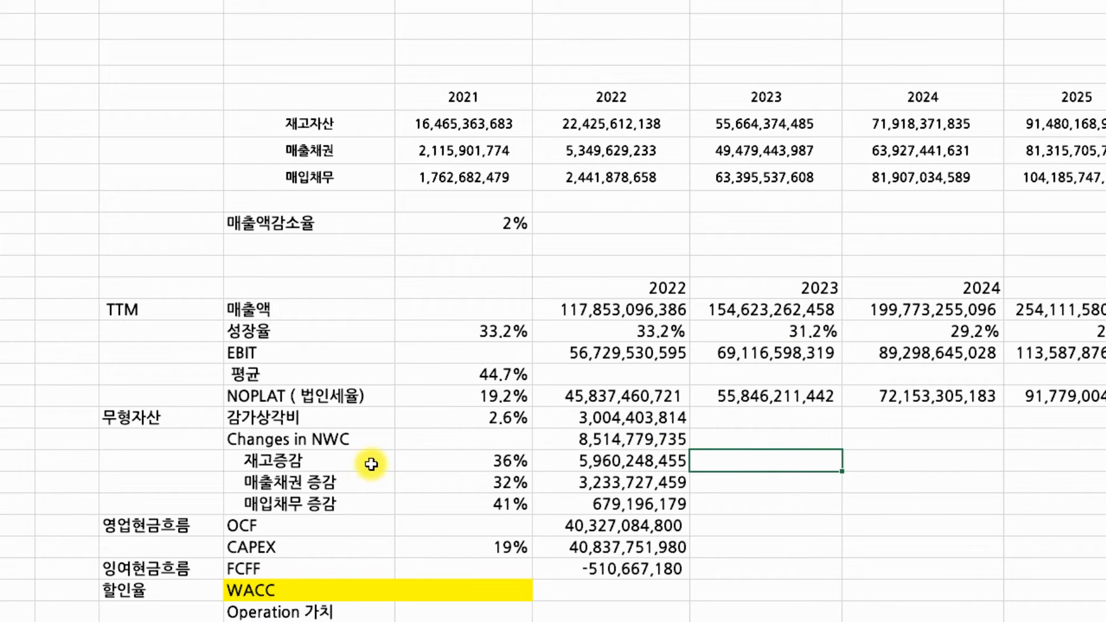
left_click(288, 461)
left_click(616, 467)
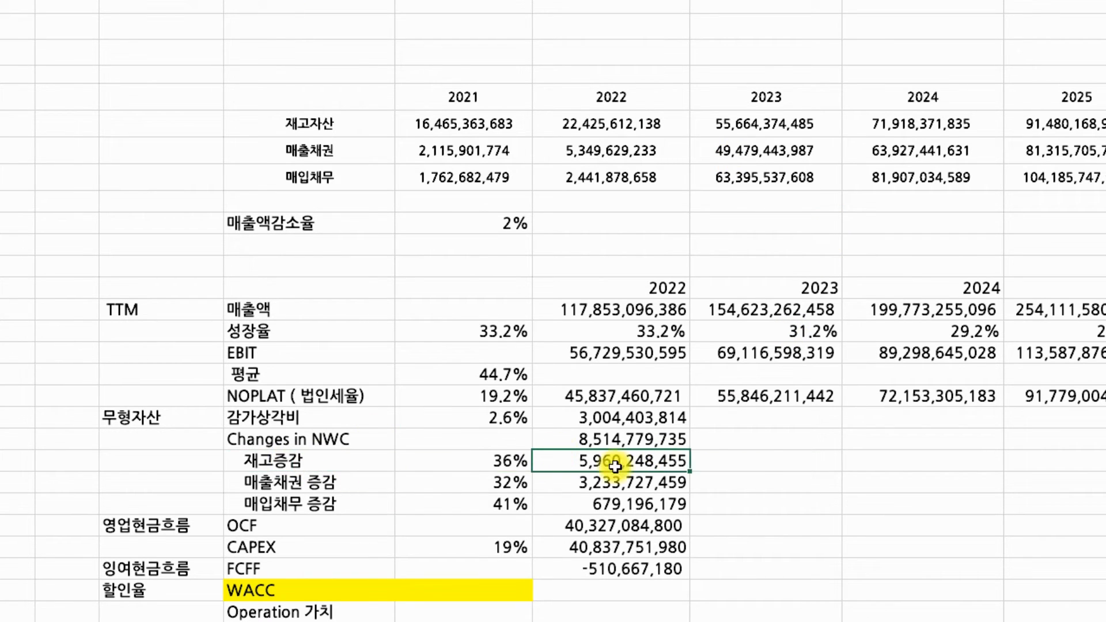
left_click(764, 461)
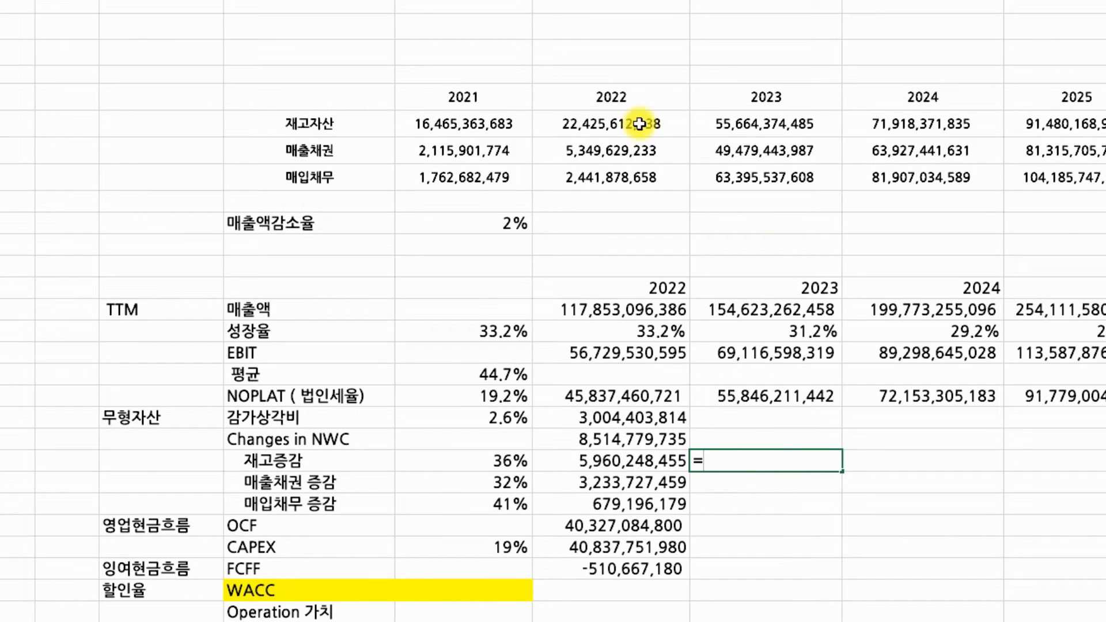
type("=")
left_click(777, 120)
type("-")
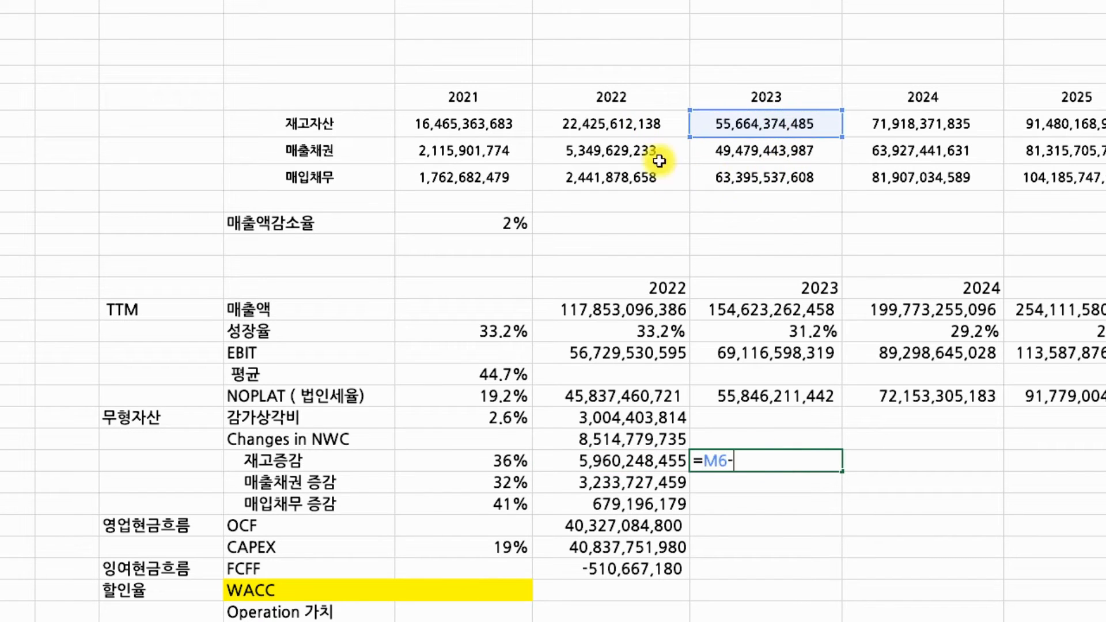
left_click(648, 126)
key("Return")
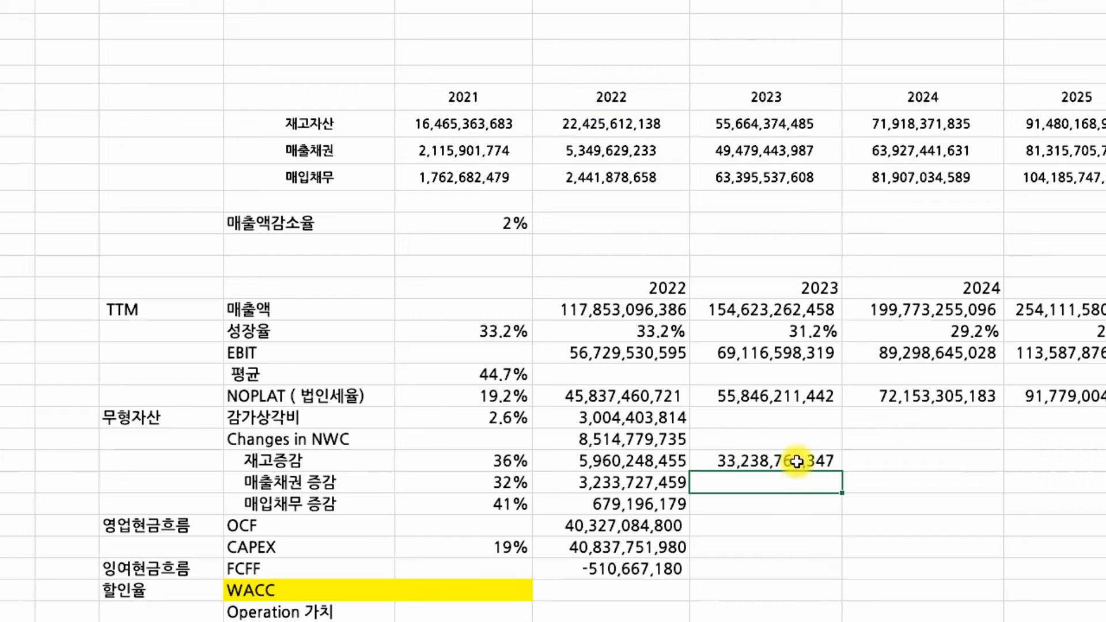
Fill the 2023 재고증감 formula down to 매출채권 증감 and 매입채무 증감, and check the copied cell references
left_click(813, 461)
left_click_drag(842, 472, 824, 515)
double_click(813, 497)
key("Return")
left_click(807, 484)
left_click(813, 506)
double_click(814, 507)
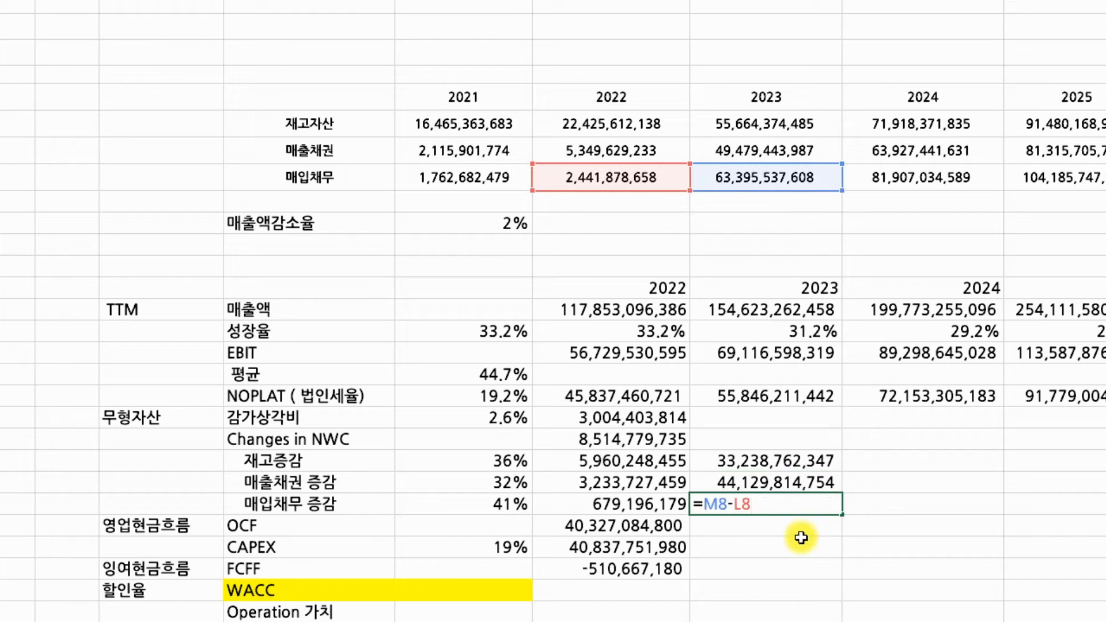
key("Return")
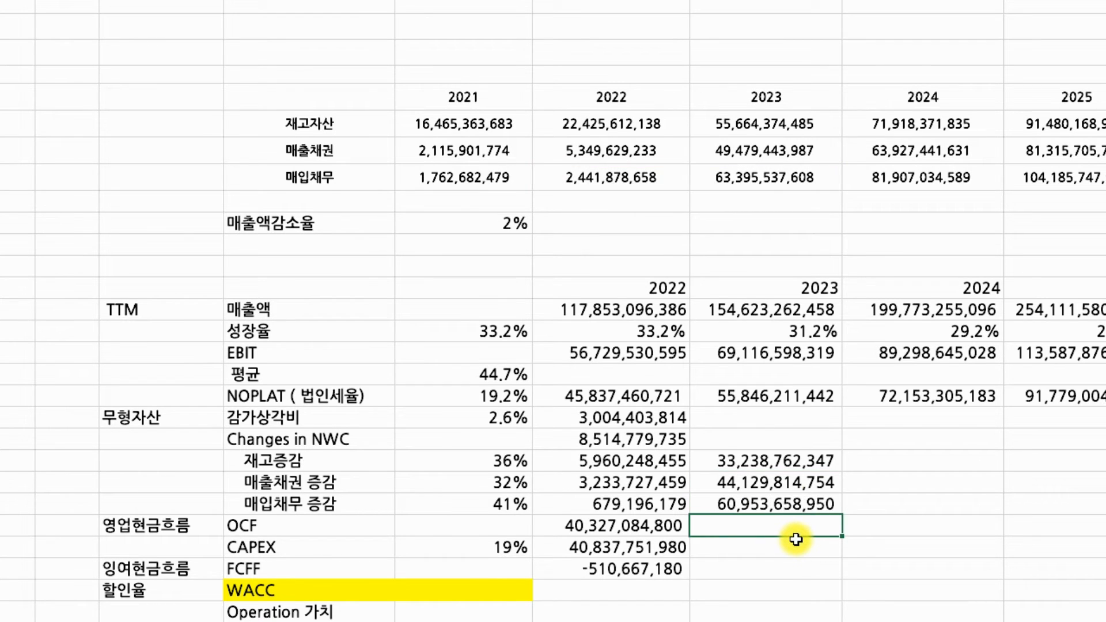
Extend the 2023 재고증감, 매출채권 증감 and 매입채무 증감 formulas across the remaining forecast years
left_click_drag(785, 461, 1101, 495)
key("Left")
key("Left")
key("Left")
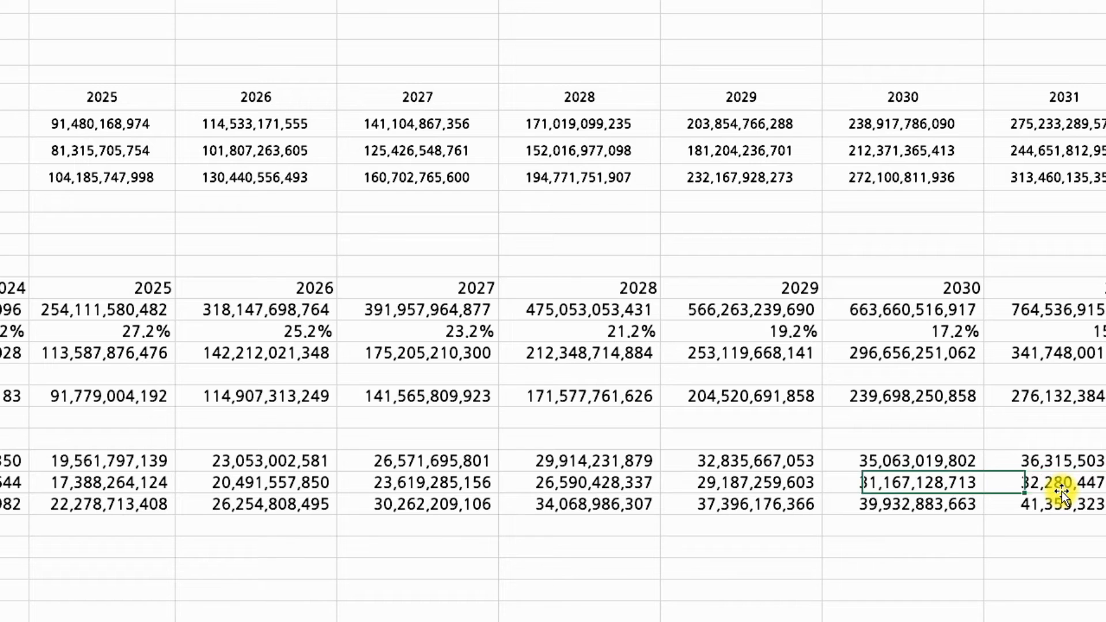
scroll(1063, 492, "left", 5)
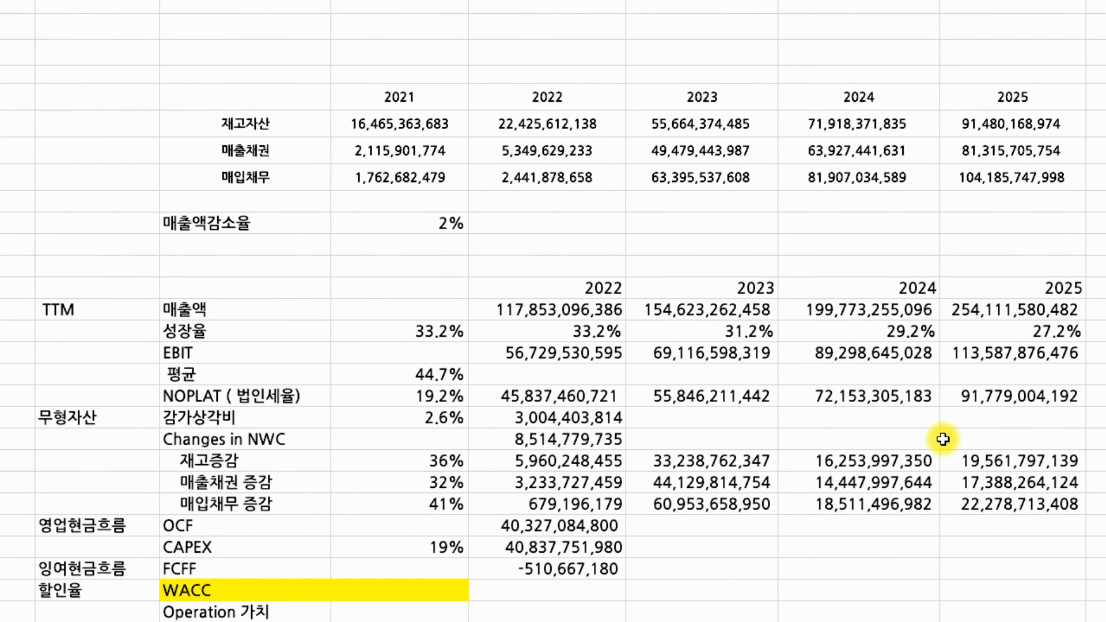
Check the 2022 Changes in NWC formula and fill it across all forecast years from 2023
left_click(617, 441)
double_click(616, 441)
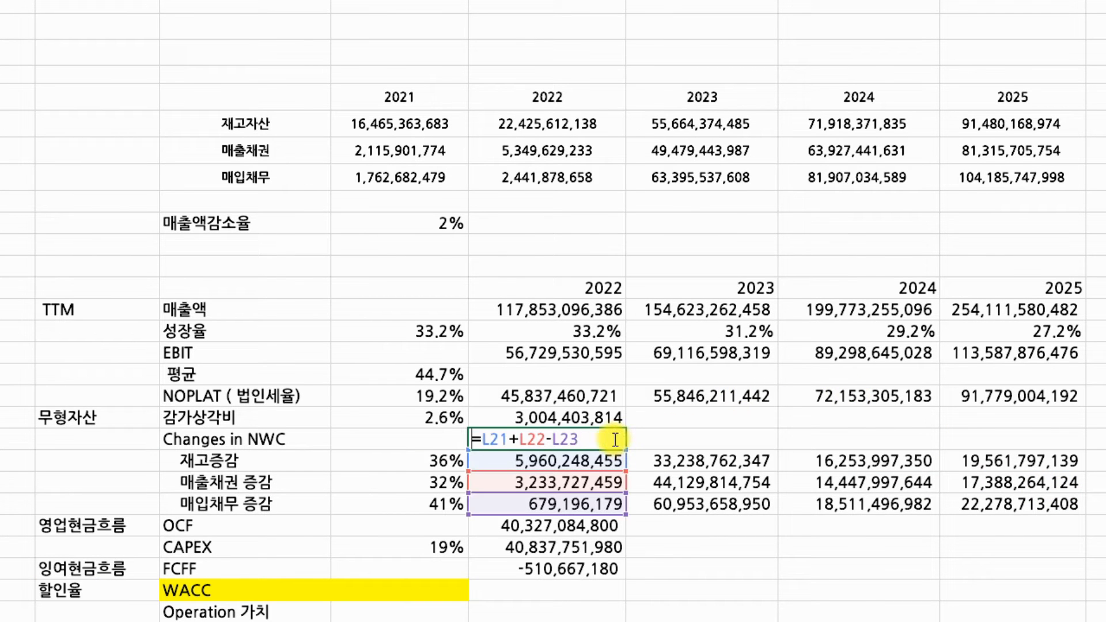
left_click(691, 436)
left_click(606, 442)
left_click_drag(627, 450, 1100, 452)
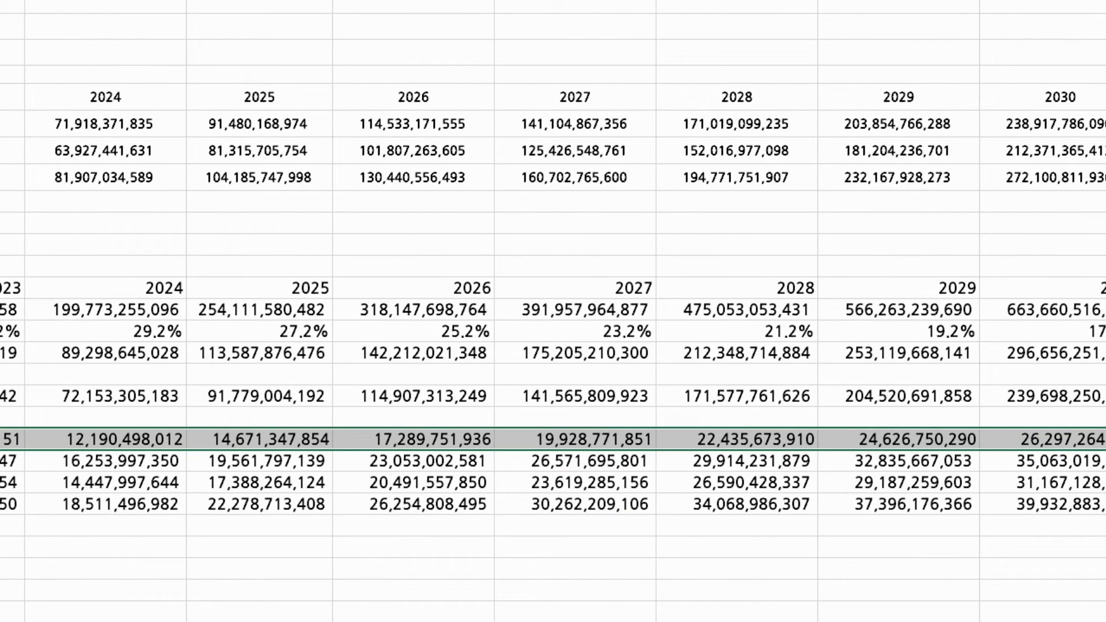
left_click(1100, 439)
key("Left")
key("Left")
key("Left")
key("Left")
key("Left")
key("Left")
key("Left")
key("Left")
key("Left")
key("Left")
key("Left")
key("Left")
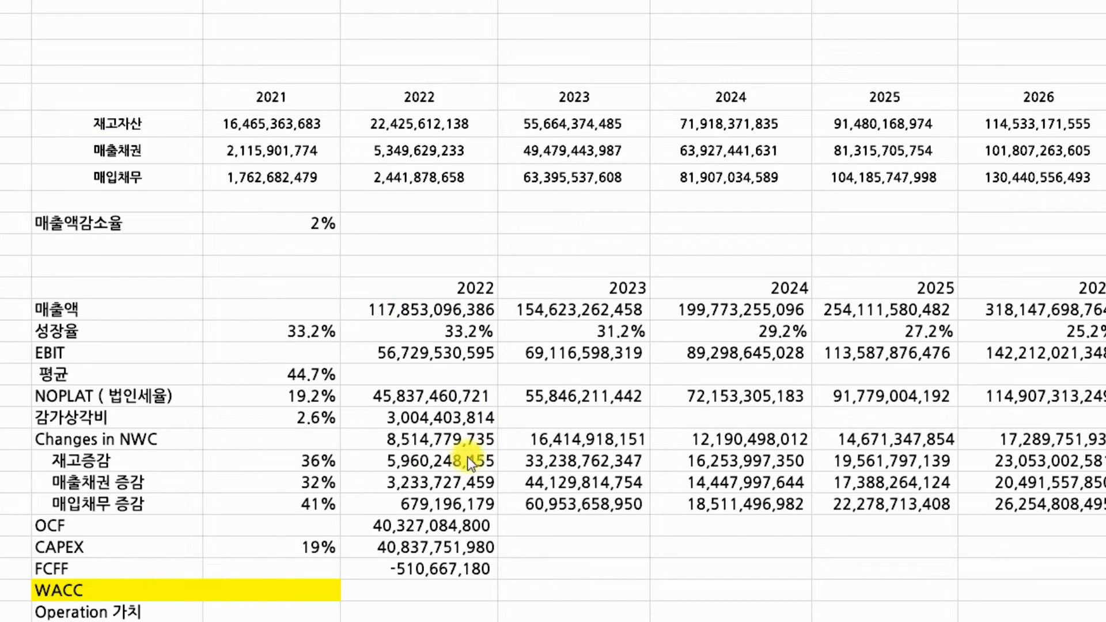
Calculate the 2023 감가상각비 as the 2023 매출액 times the 감가상각비 rate, using =M14*K19
left_click(392, 413)
left_click(548, 420)
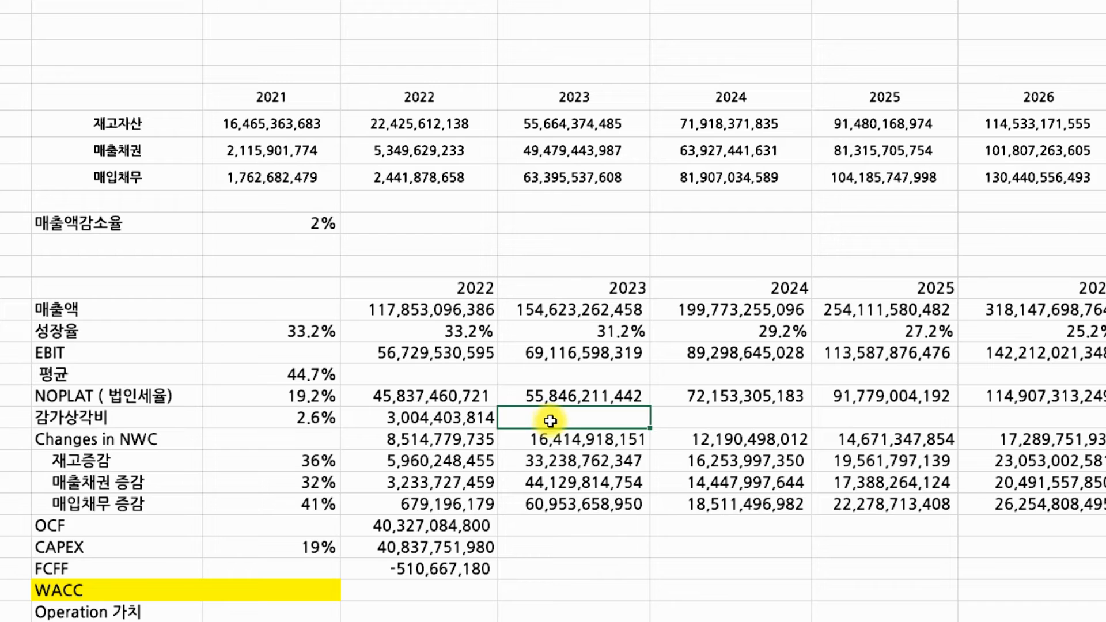
type("=")
left_click(569, 310)
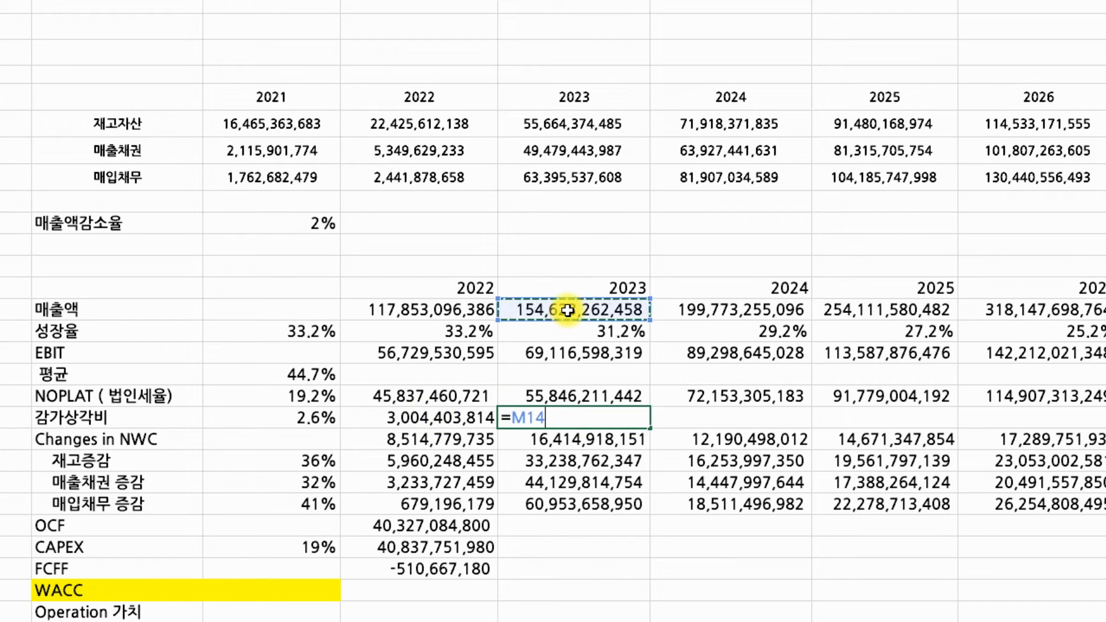
type("*")
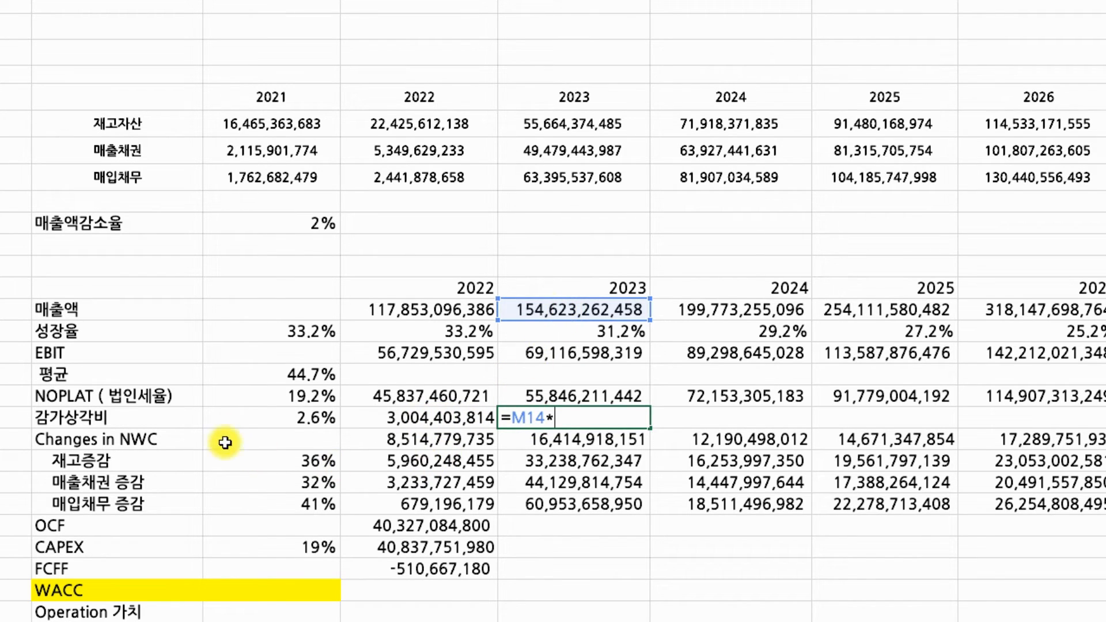
left_click(279, 411)
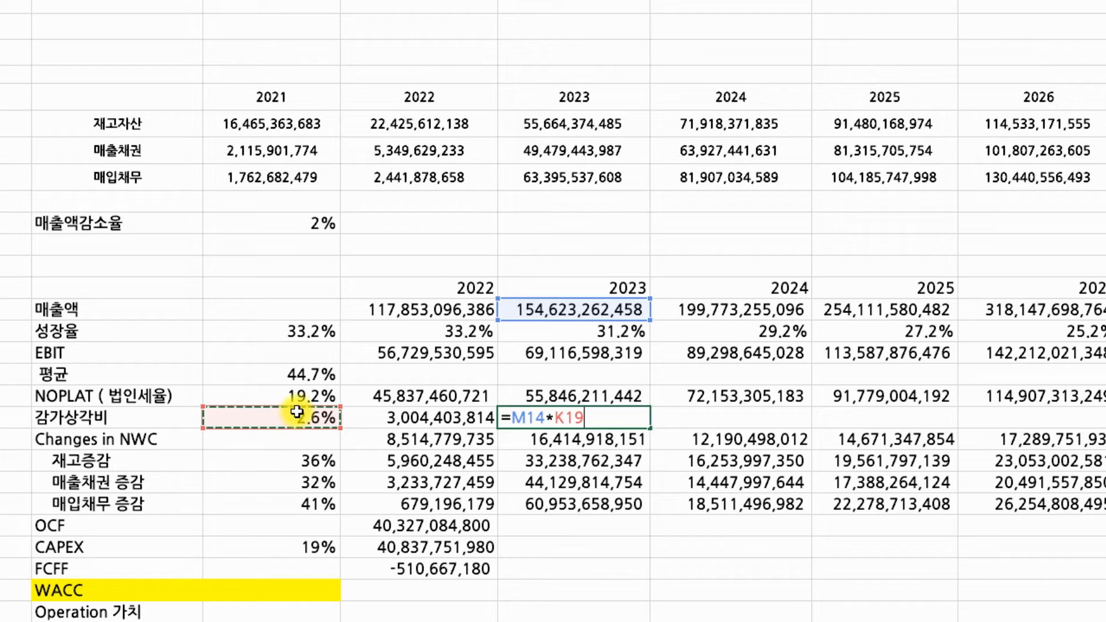
left_click(279, 1)
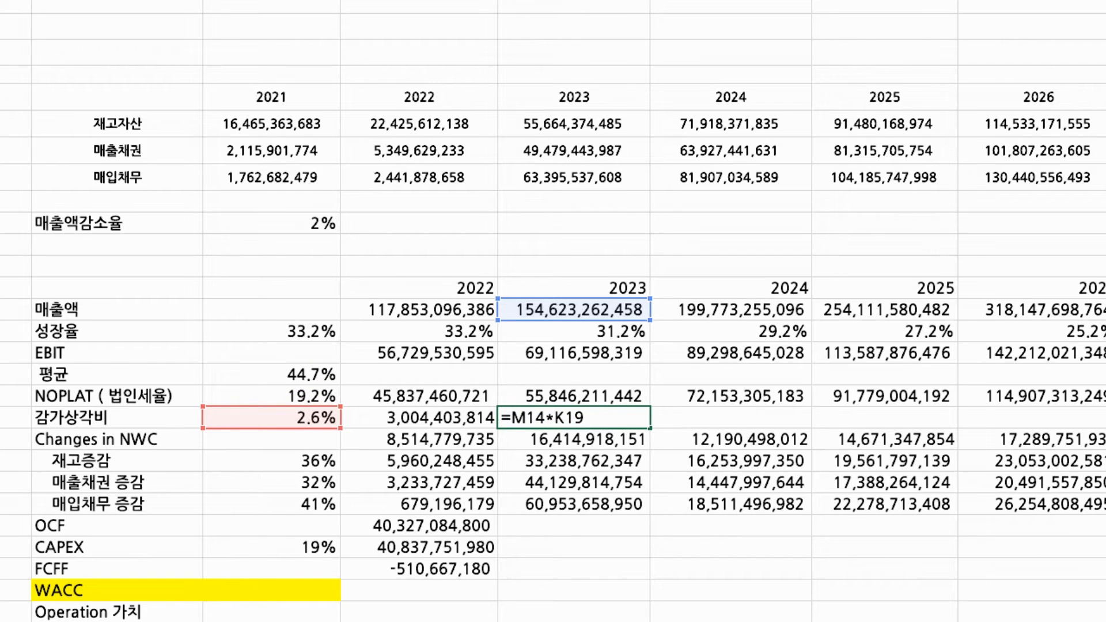
key("Return")
type("4")
key("Escape")
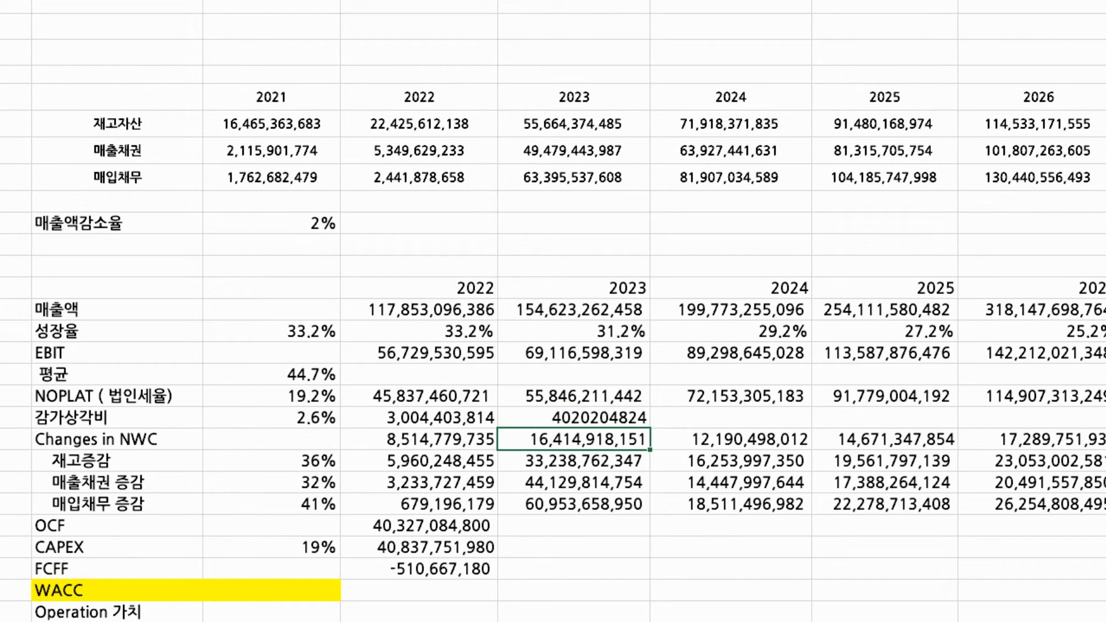
left_click(600, 420)
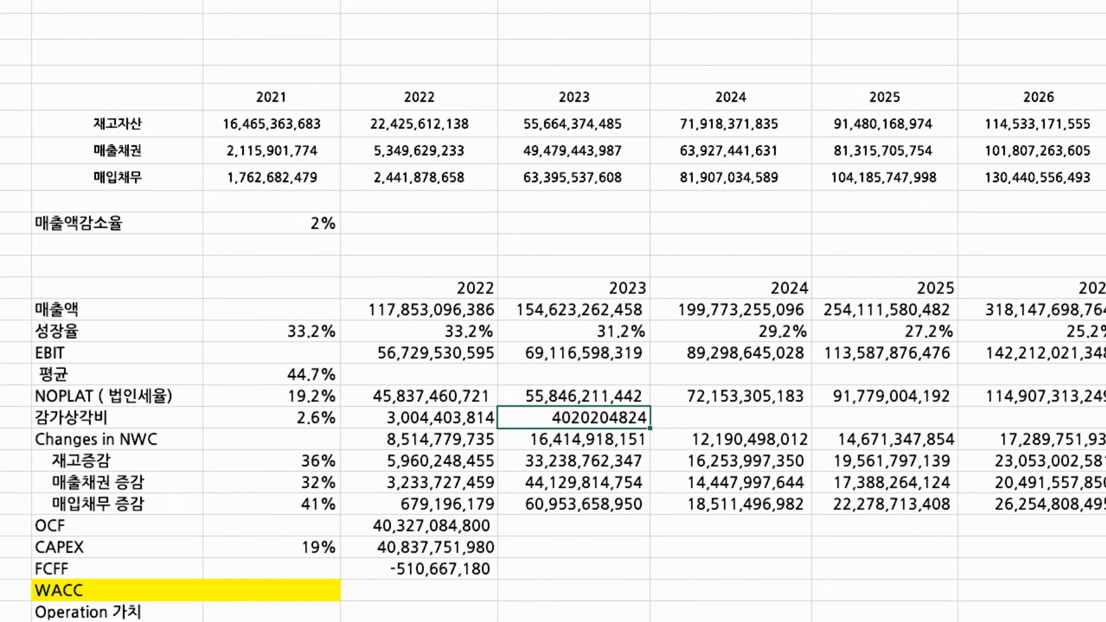
double_click(646, 418)
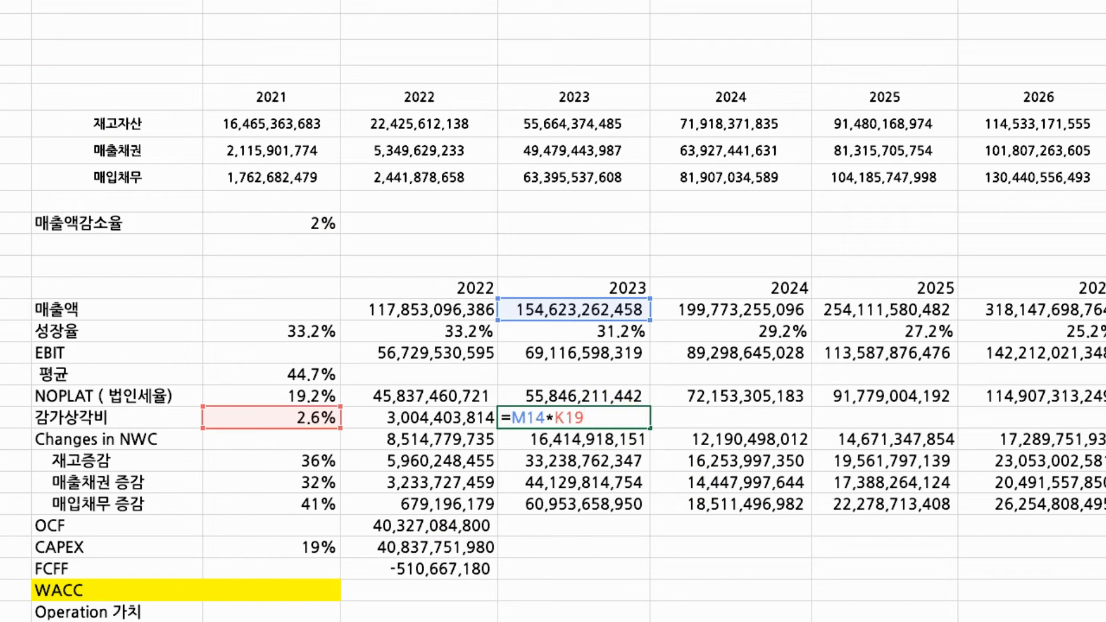
key("Return")
type("4")
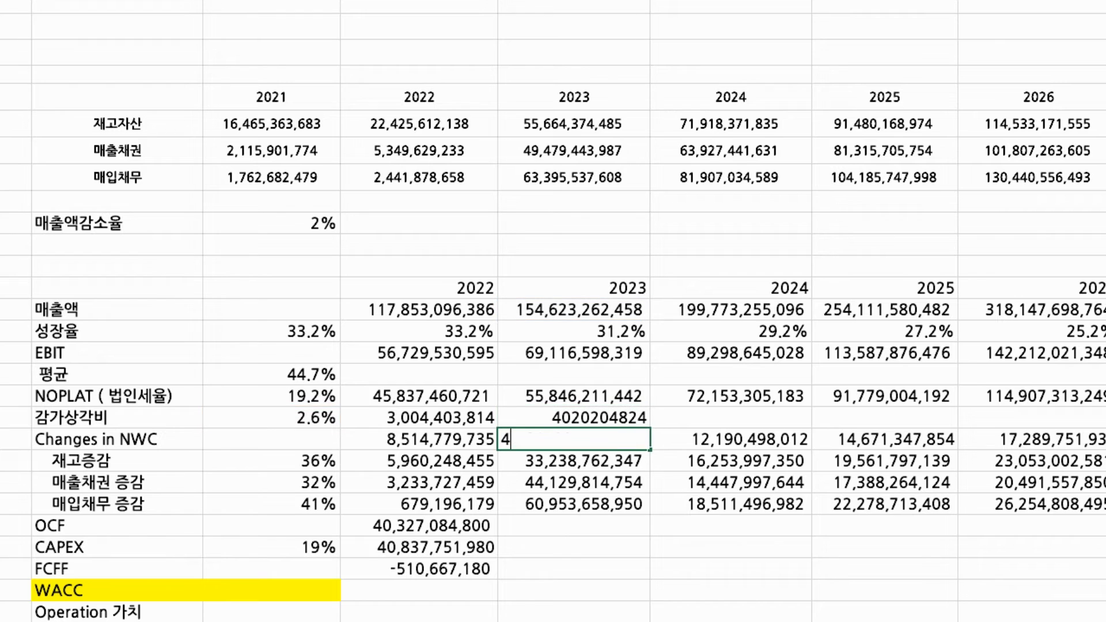
key("ctrl+Return")
key("Right")
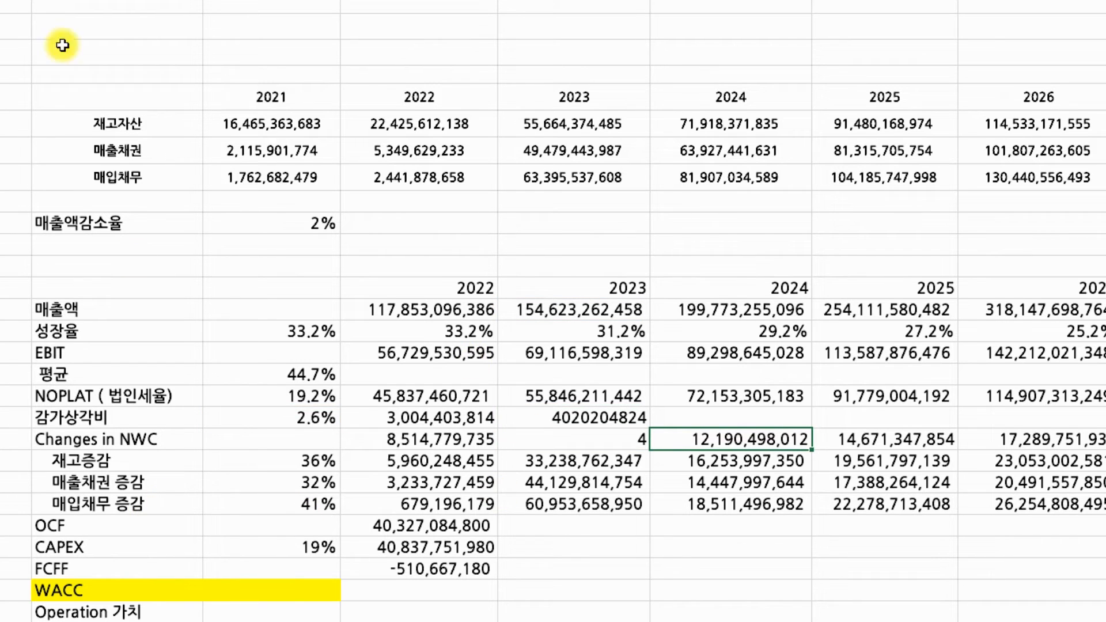
key("ctrl+z")
Make the rate reference in the 2023 감가상각비 formula absolute so that it reads =M14*$K$19
key("Up")
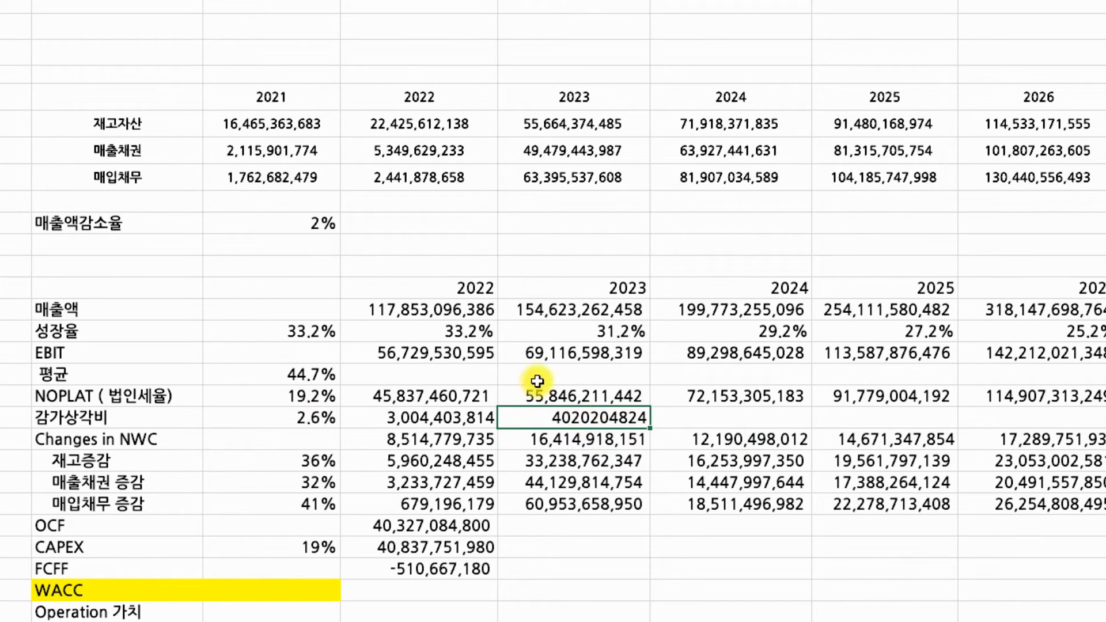
key("F2")
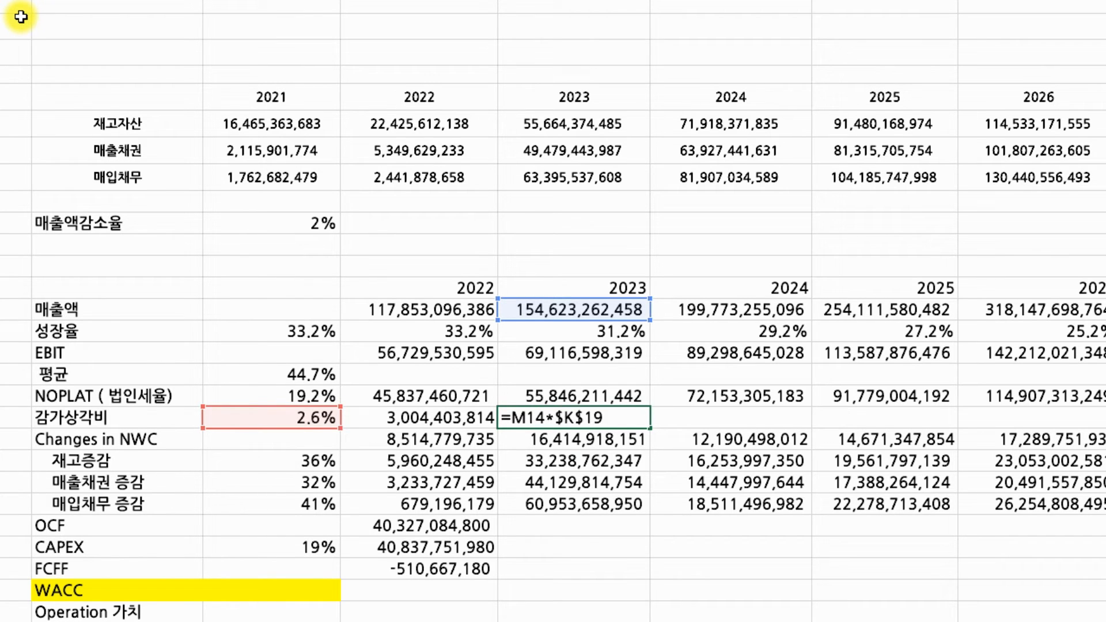
key("Return")
key("Up")
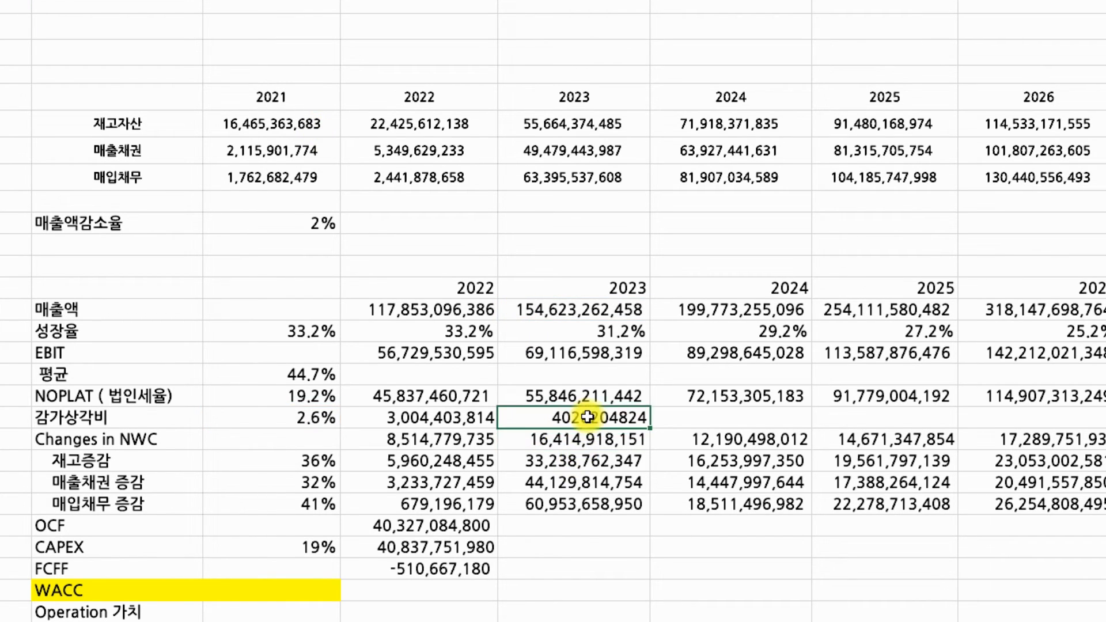
Format the 2023 감가상각비 as a number with zero decimals and a thousands separator
key("ctrl+1")
left_click(167, 38)
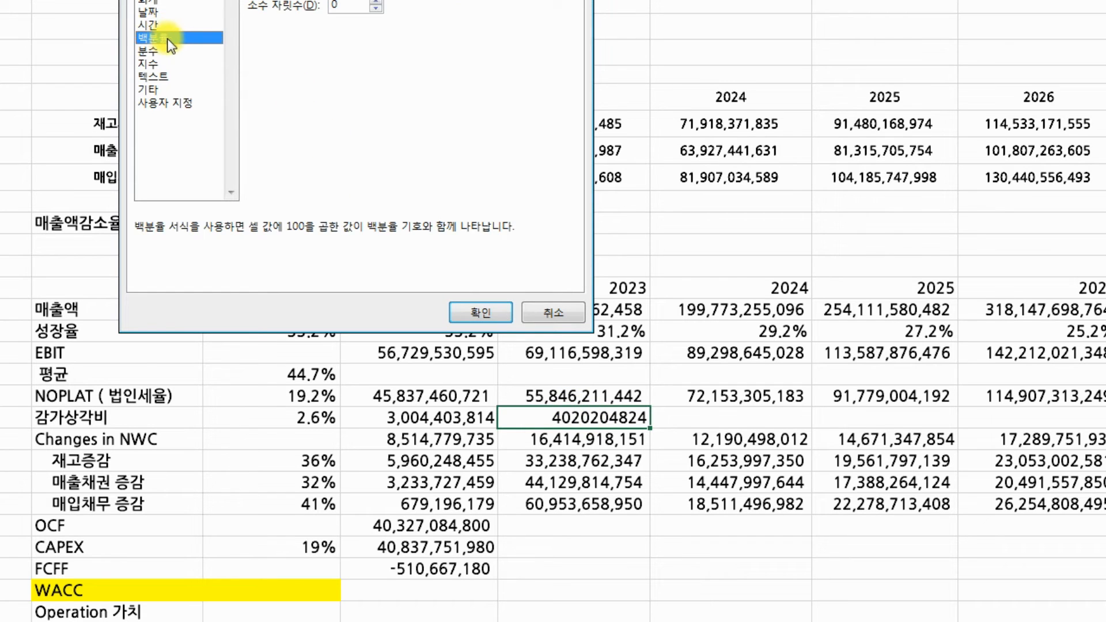
left_click(165, 0)
left_click(164, 0)
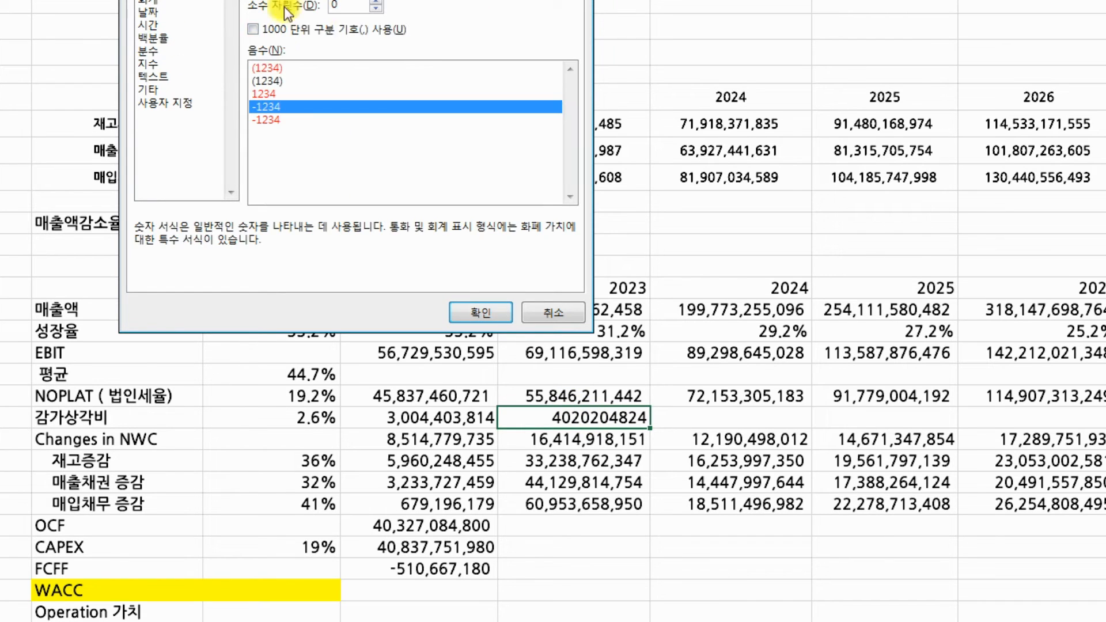
left_click(322, 29)
left_click(490, 324)
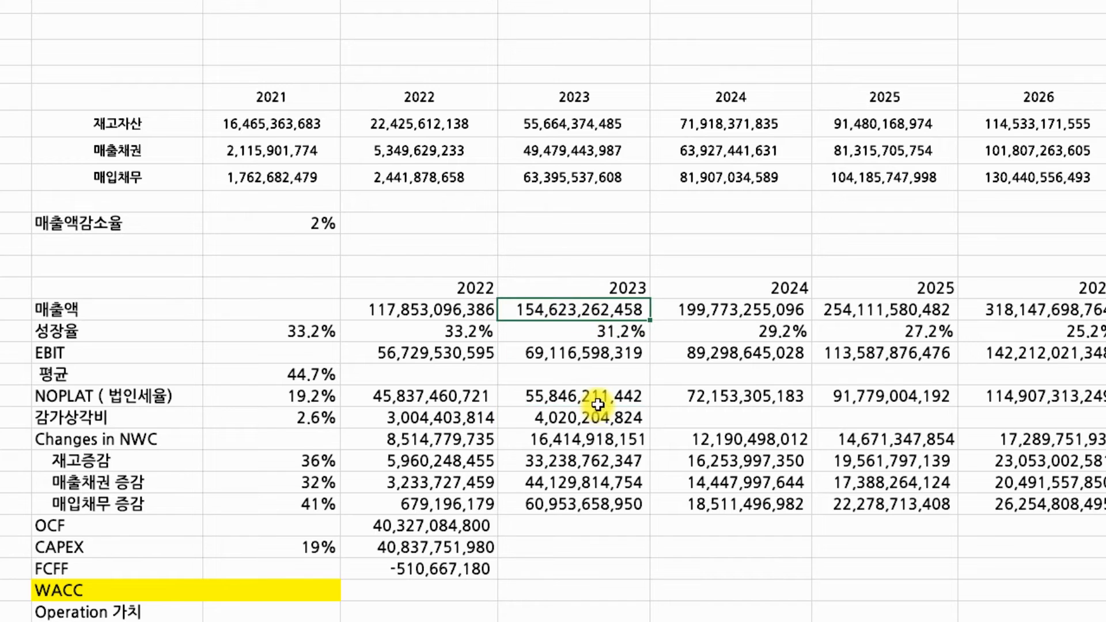
Fill the 2023 감가상각비 formula into 2024, check the copy, and extend it across the remaining forecast years
left_click_drag(649, 430, 773, 423)
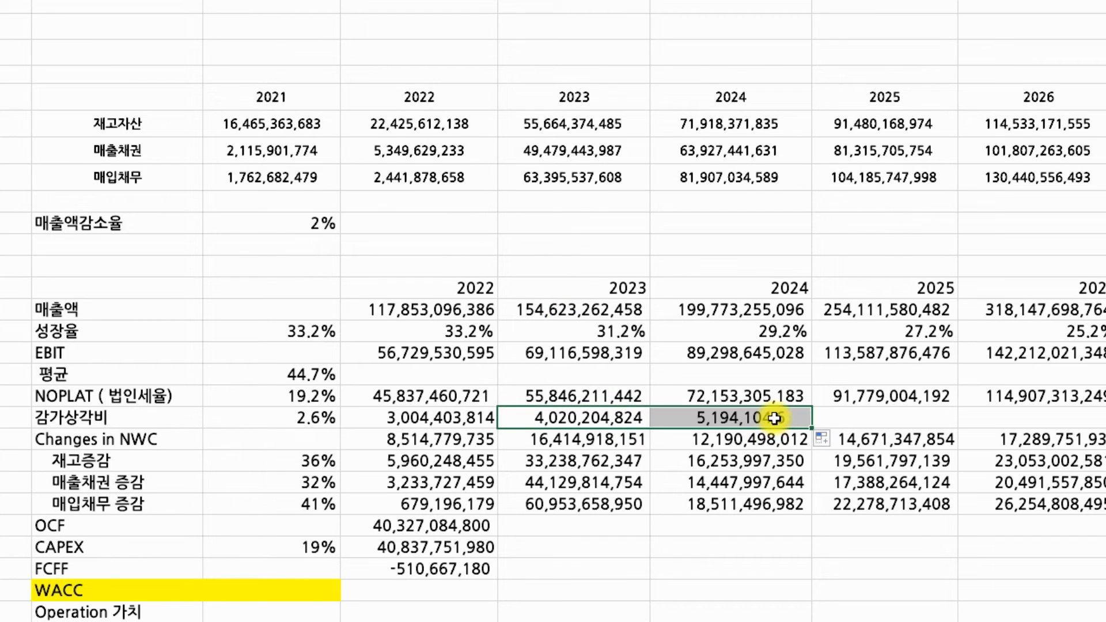
double_click(776, 419)
key("Escape")
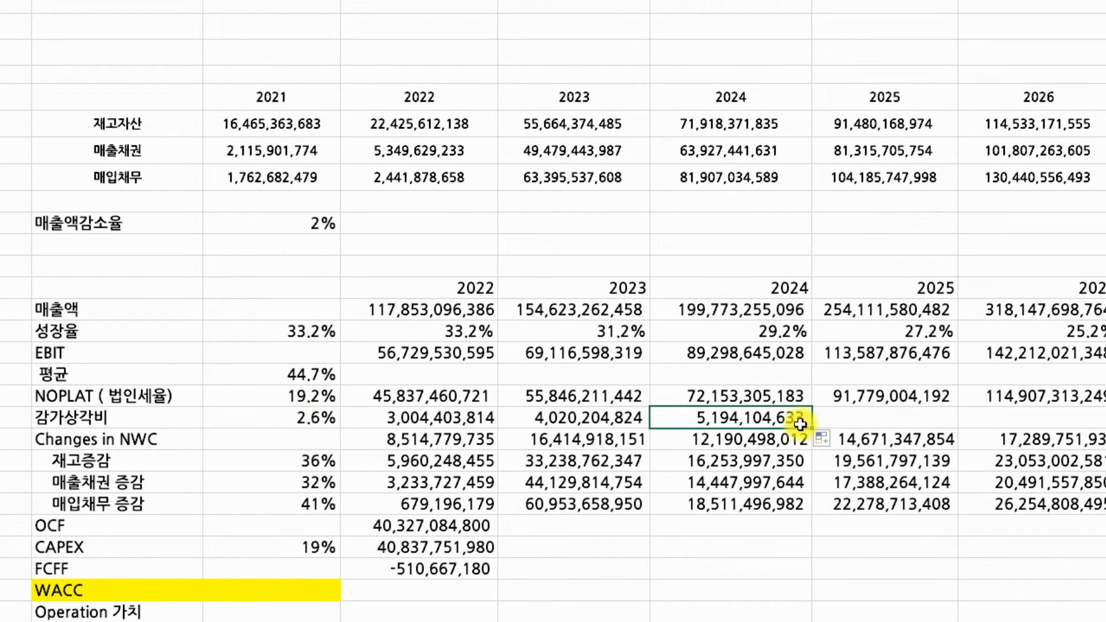
left_click_drag(812, 429, 1104, 427)
left_click(1104, 461)
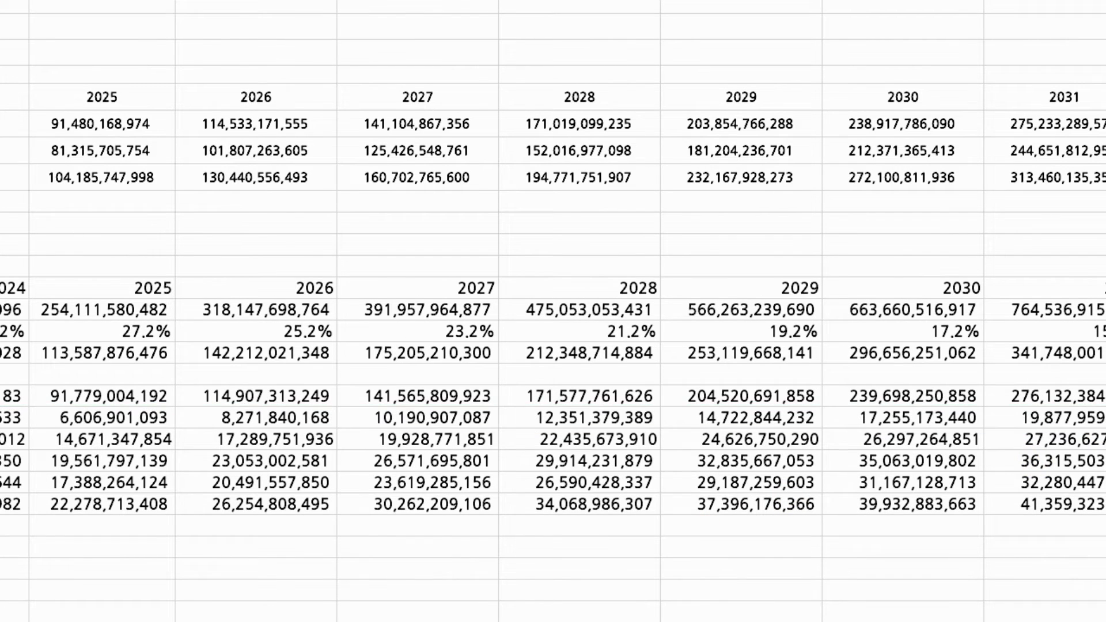
scroll(197, 131, "left", 10)
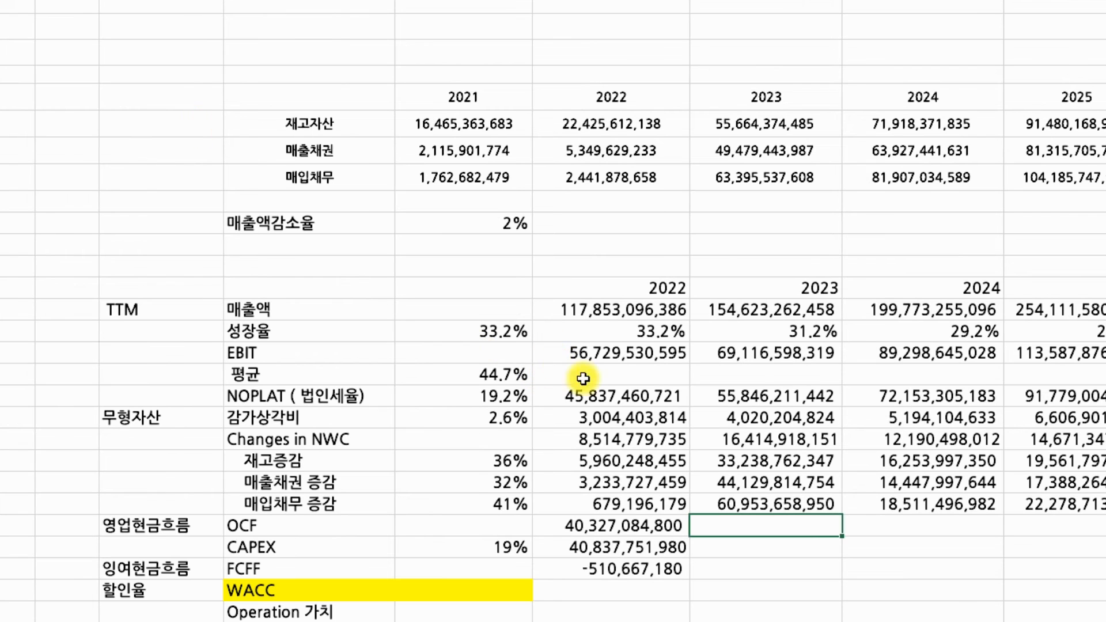
Check the 2022 OCF formula and fill it across all forecast years from 2023
left_click(623, 530)
double_click(622, 529)
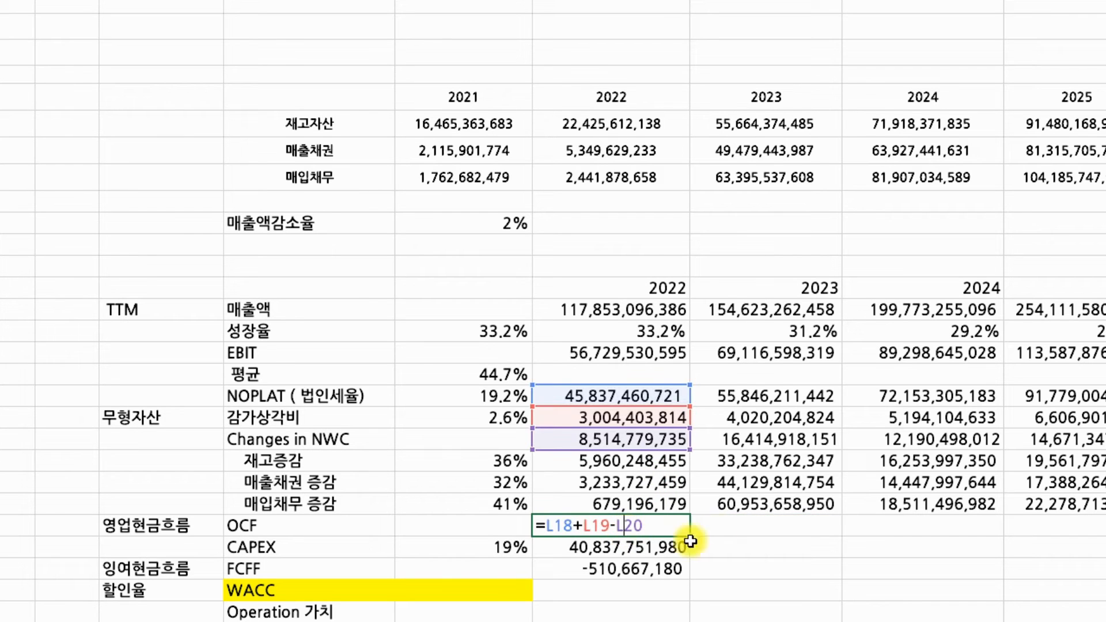
left_click(773, 531)
left_click(688, 535)
left_click_drag(692, 537, 1089, 546)
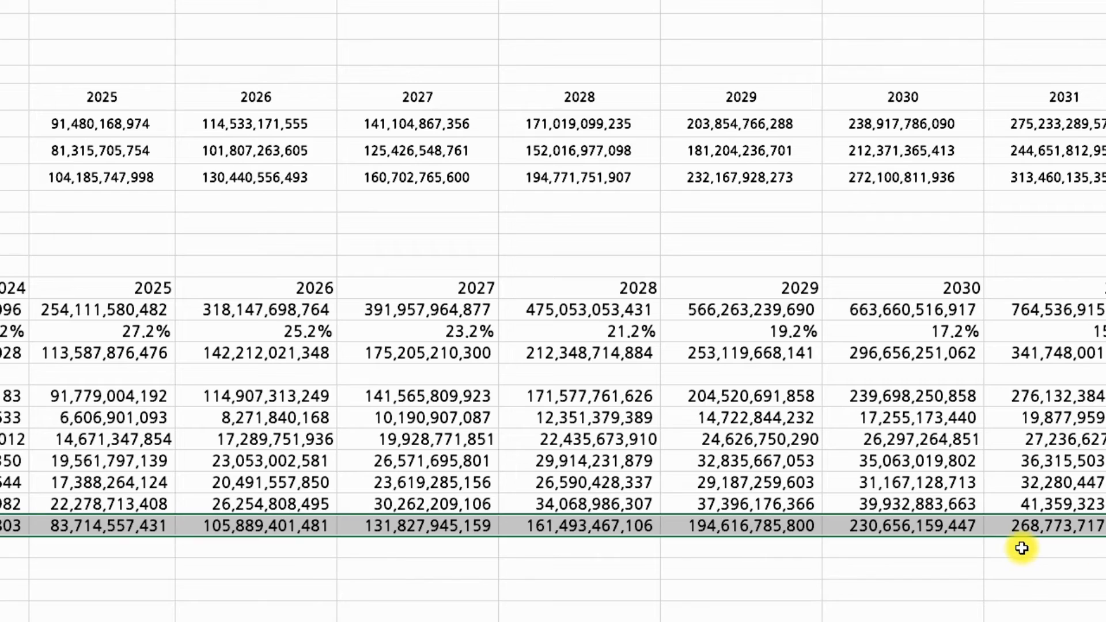
left_click(1092, 545)
key("Left")
key("Left")
key("Left")
key("Left")
key("Left")
key("Left")
key("Left")
key("Left")
key("Left")
key("Left")
key("Left")
key("Left")
key("Left")
key("Left")
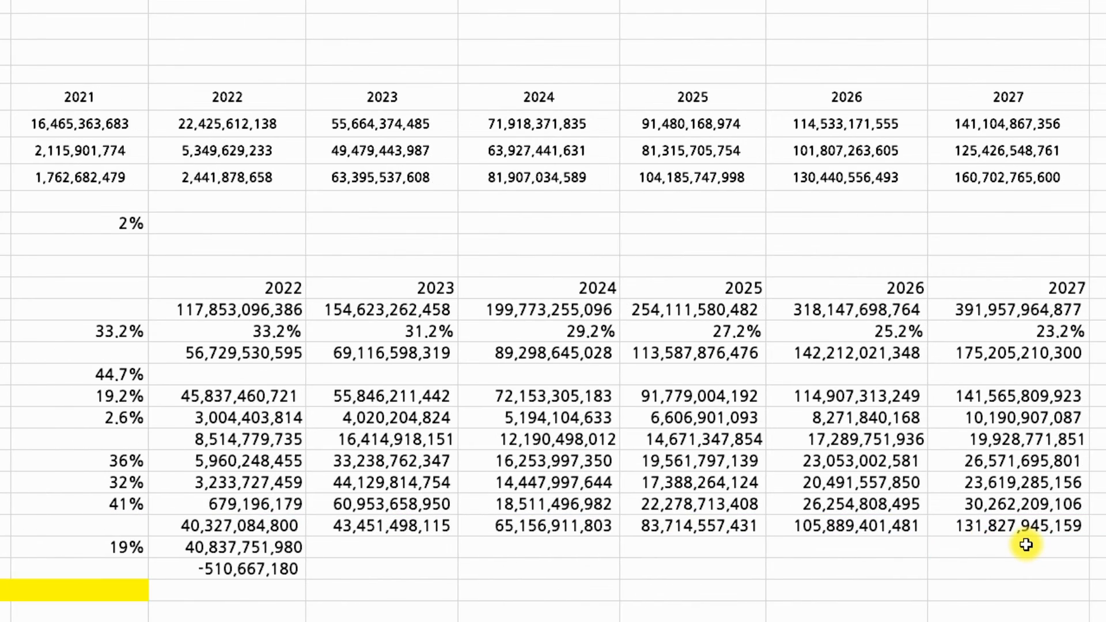
key("Left")
key("Left")
key("Left")
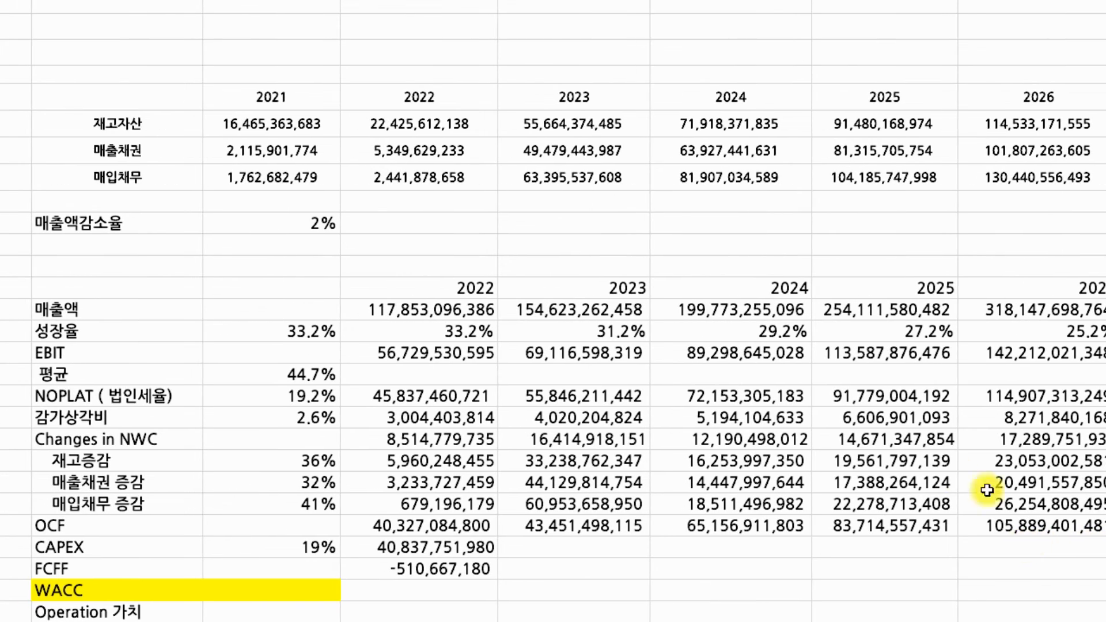
Enter the 2023 CAPEX formula =M14*$K25, multiplying the 2023 매출액 by the CAPEX rate
left_click(421, 548)
left_click(583, 547)
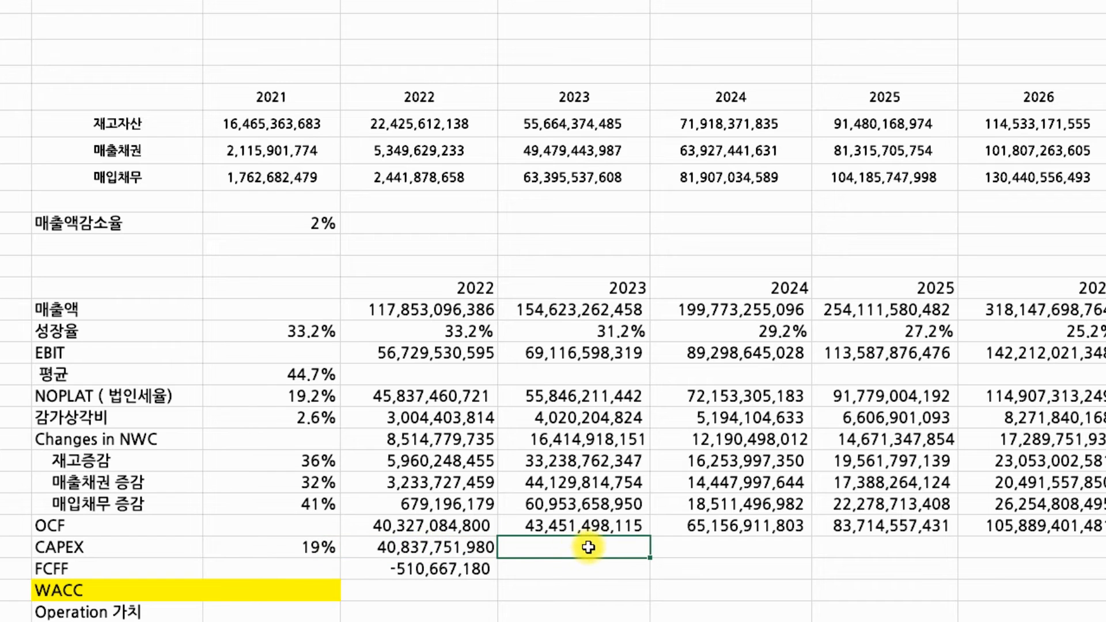
type("=")
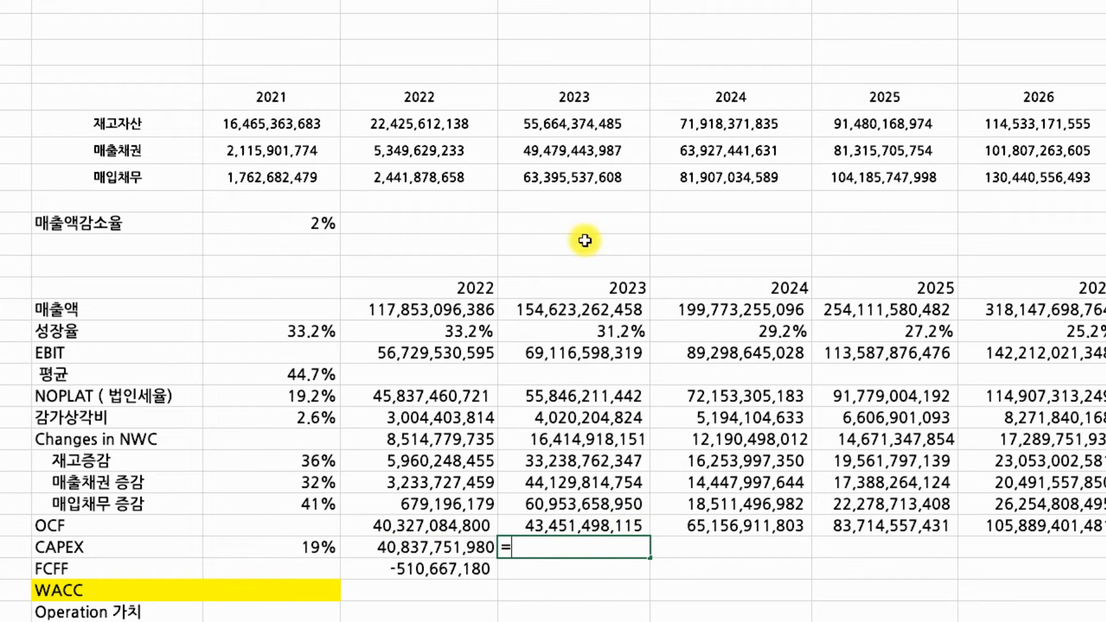
left_click(614, 311)
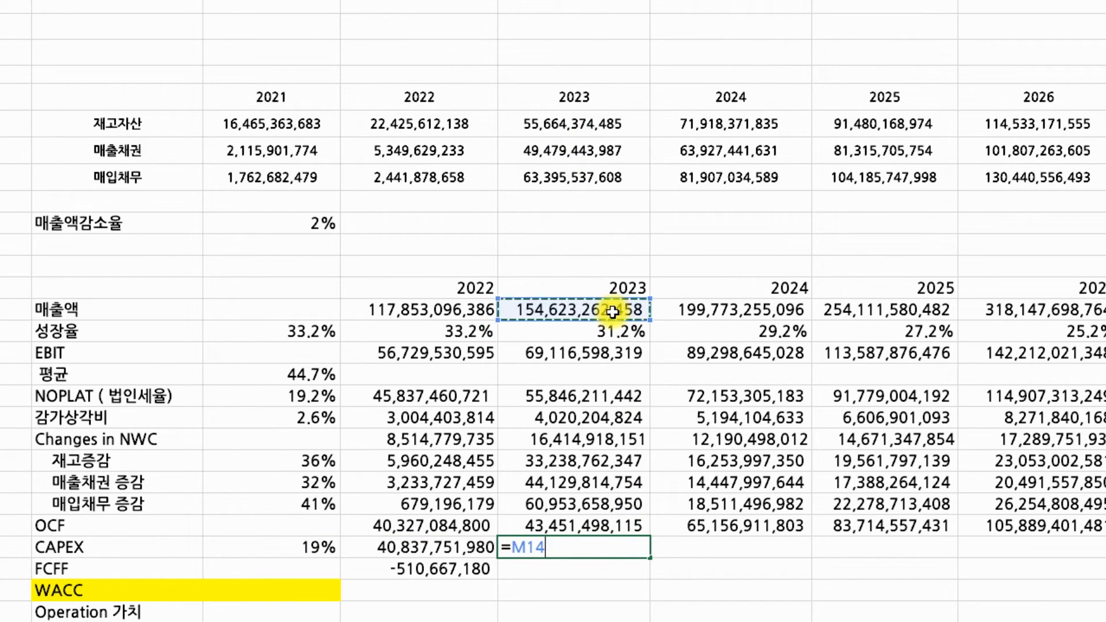
type("*")
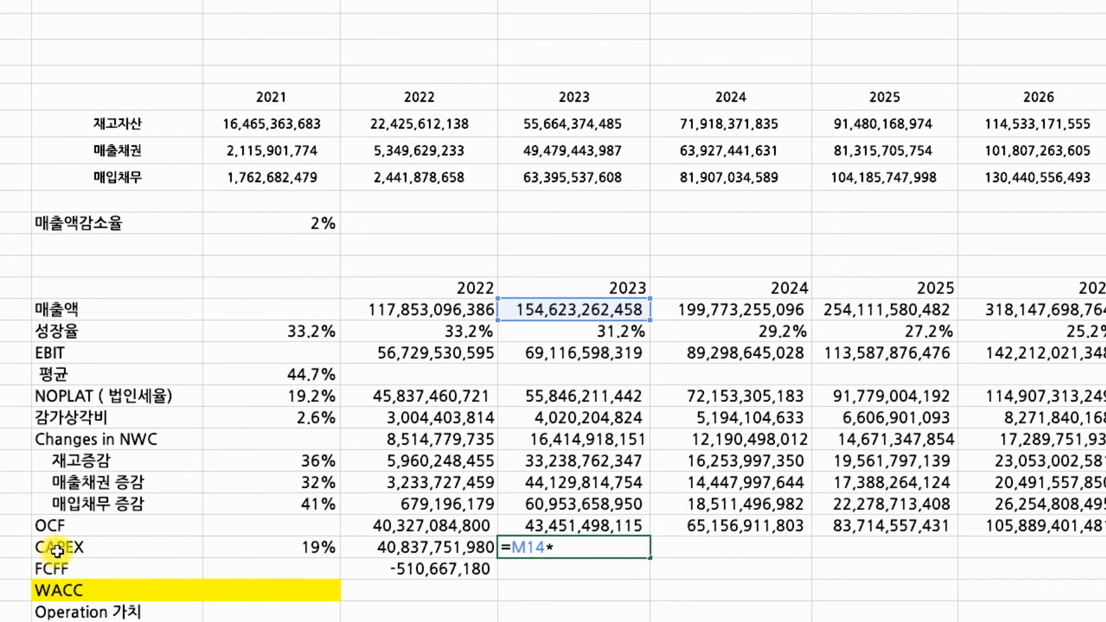
left_click(322, 550)
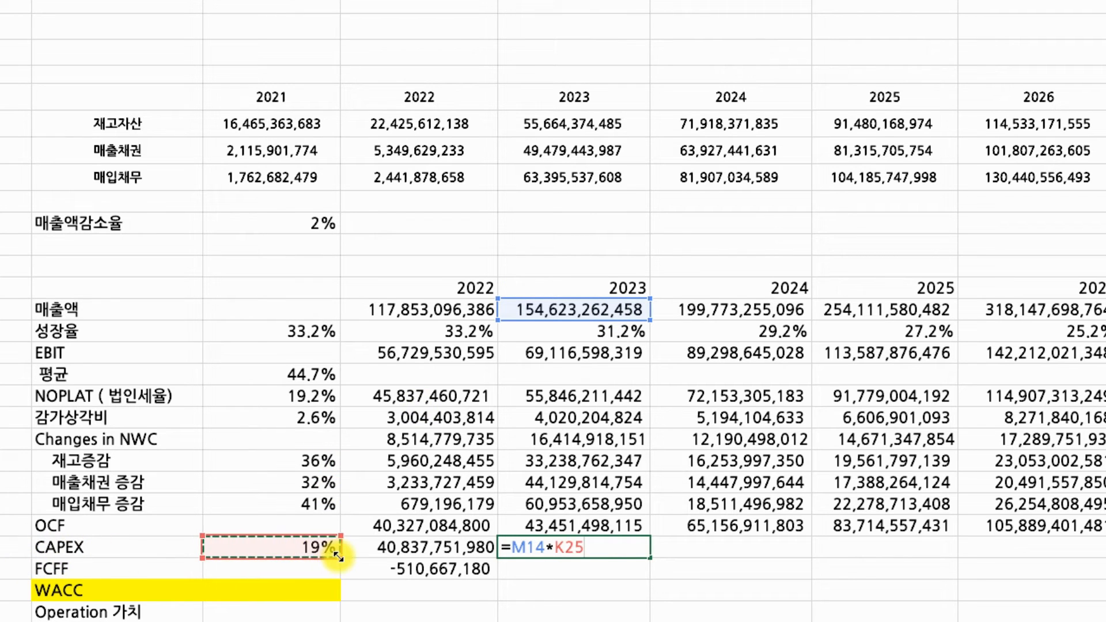
left_click(130, 2)
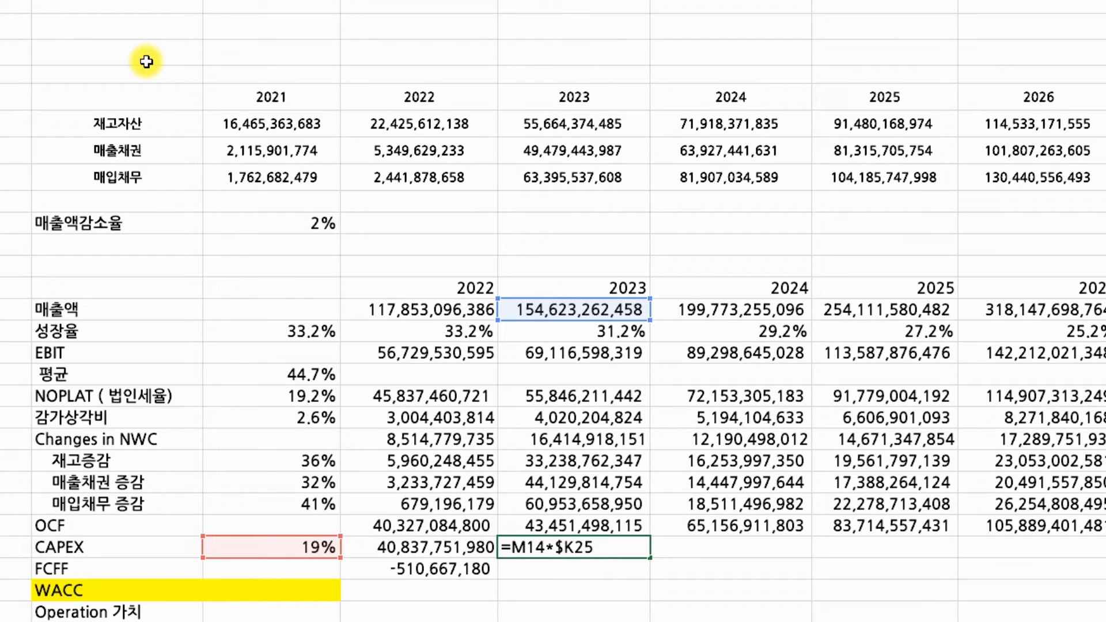
key("Return")
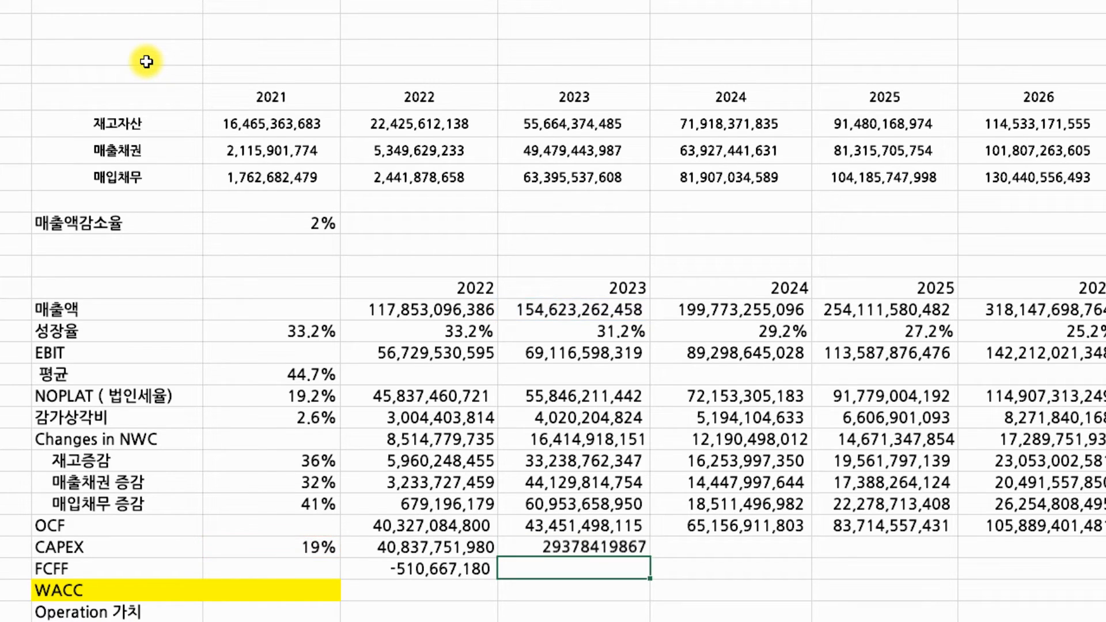
Format the 2023 CAPEX as a number with zero decimals and a thousands separator
left_click(559, 549)
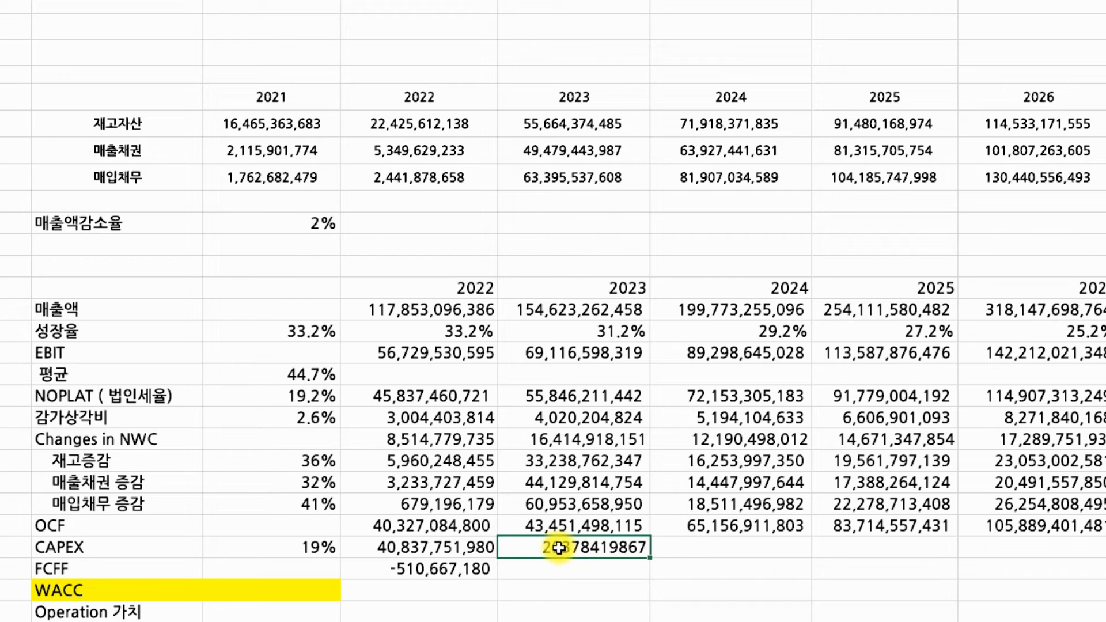
key("ctrl+1")
left_click(148, 1)
left_click(291, 34)
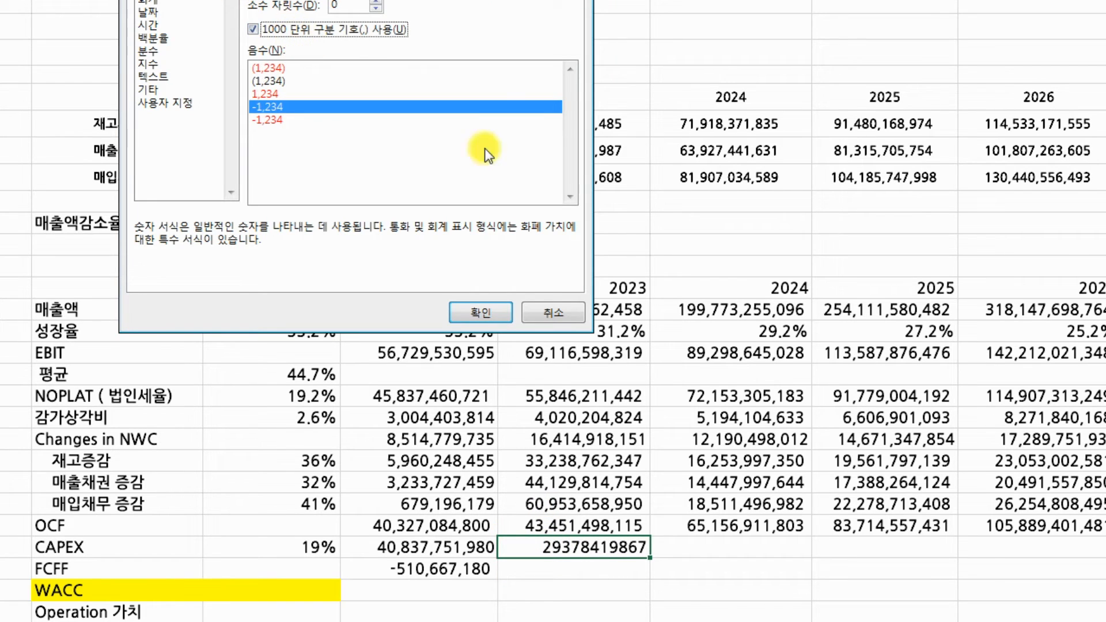
left_click(503, 310)
left_click(562, 375)
key("Down")
Fill the 2023 CAPEX formula across the remaining forecast years
left_click(634, 550)
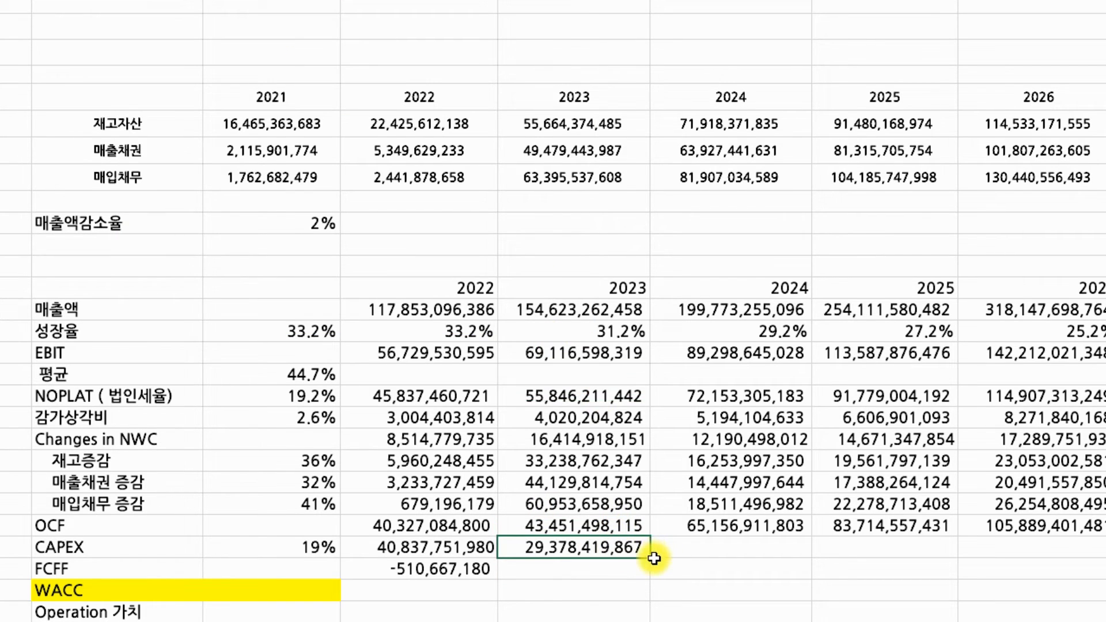
left_click_drag(643, 562, 1104, 554)
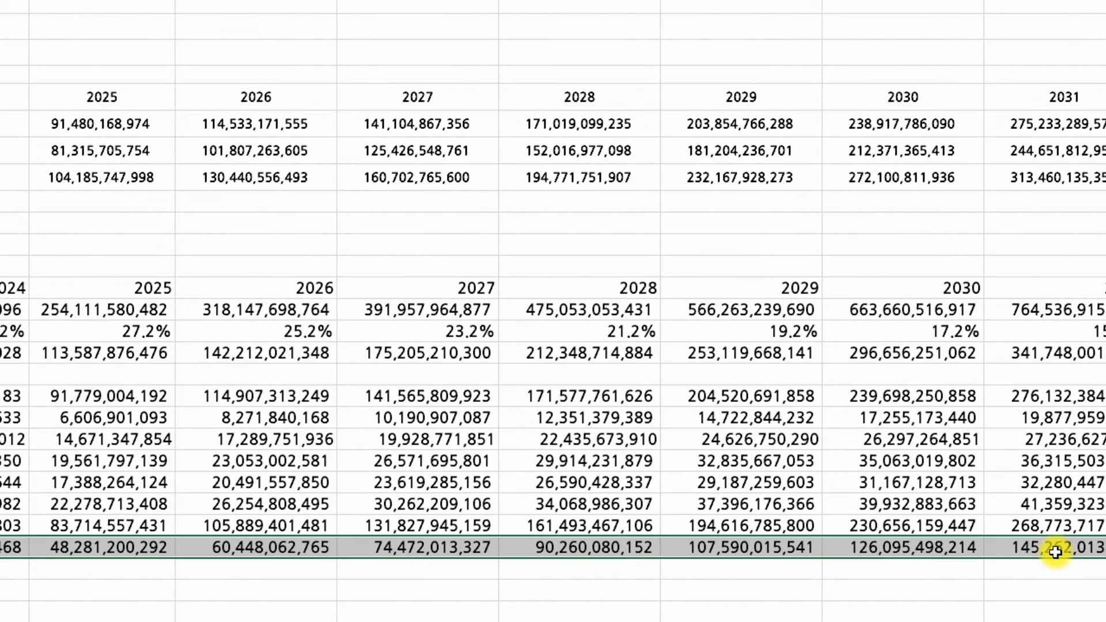
left_click(980, 547)
Check the 2022 FCFF formula and fill it across all forecast years from 2023
scroll(773, 449, "left", 6)
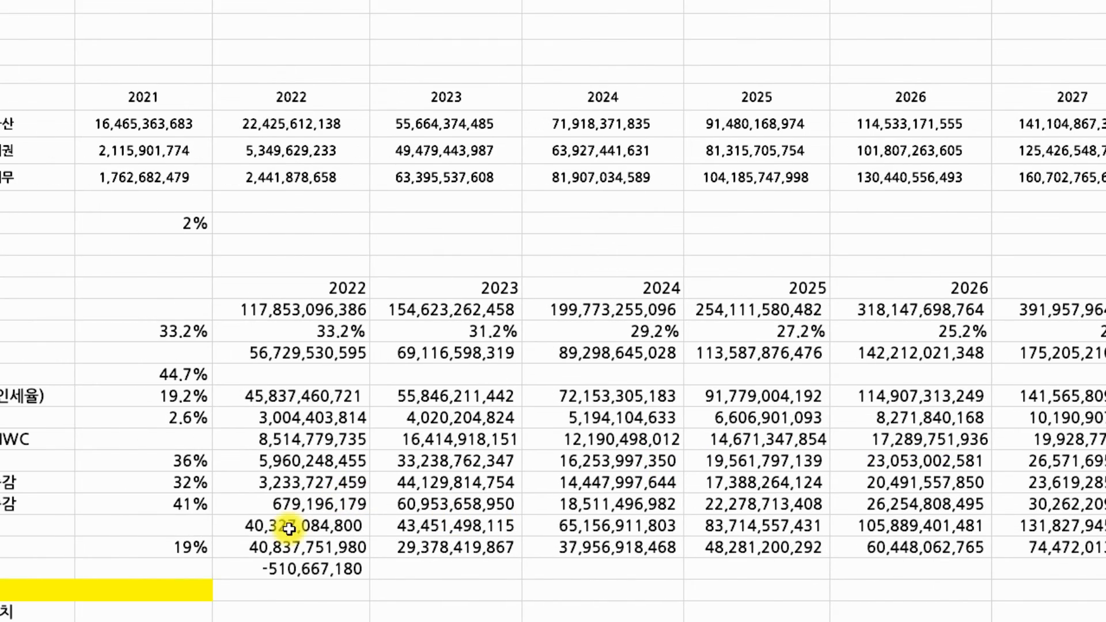
left_click(177, 563)
double_click(329, 573)
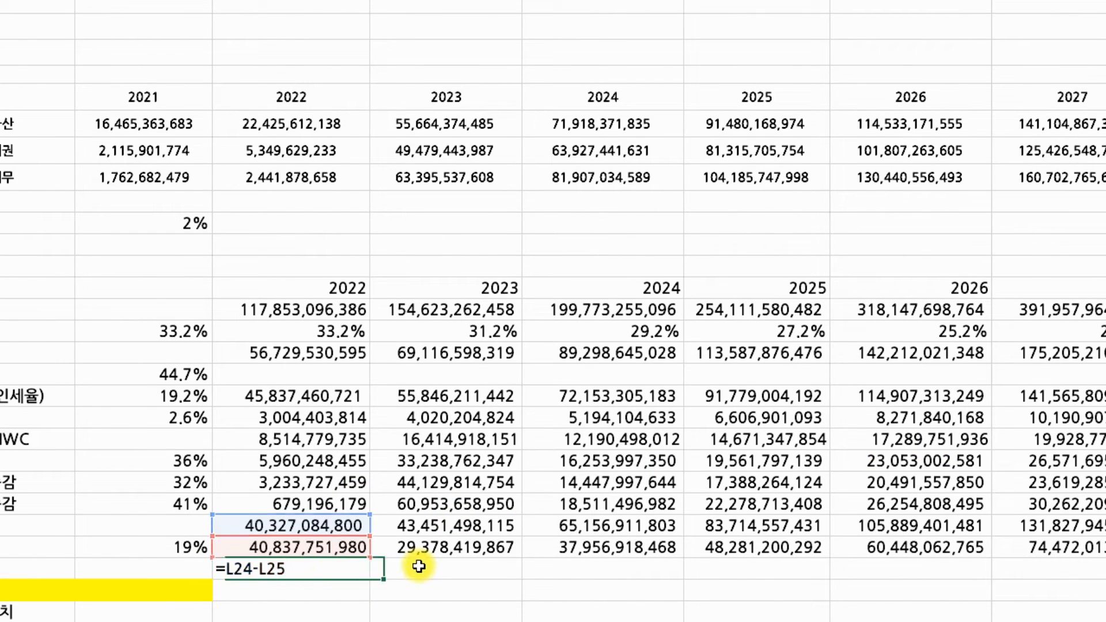
left_click(419, 565)
left_click(354, 565)
left_click_drag(369, 581, 1056, 571)
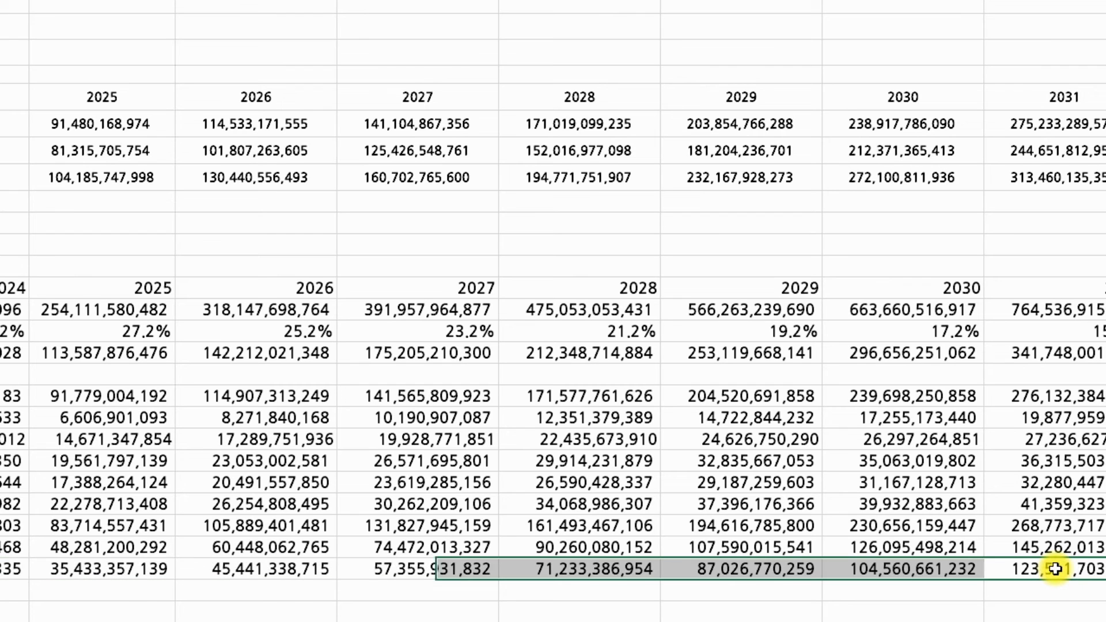
Add the label CAPEX증가율 in the cell directly below 매출액감소율
scroll(1056, 569, "left", 10)
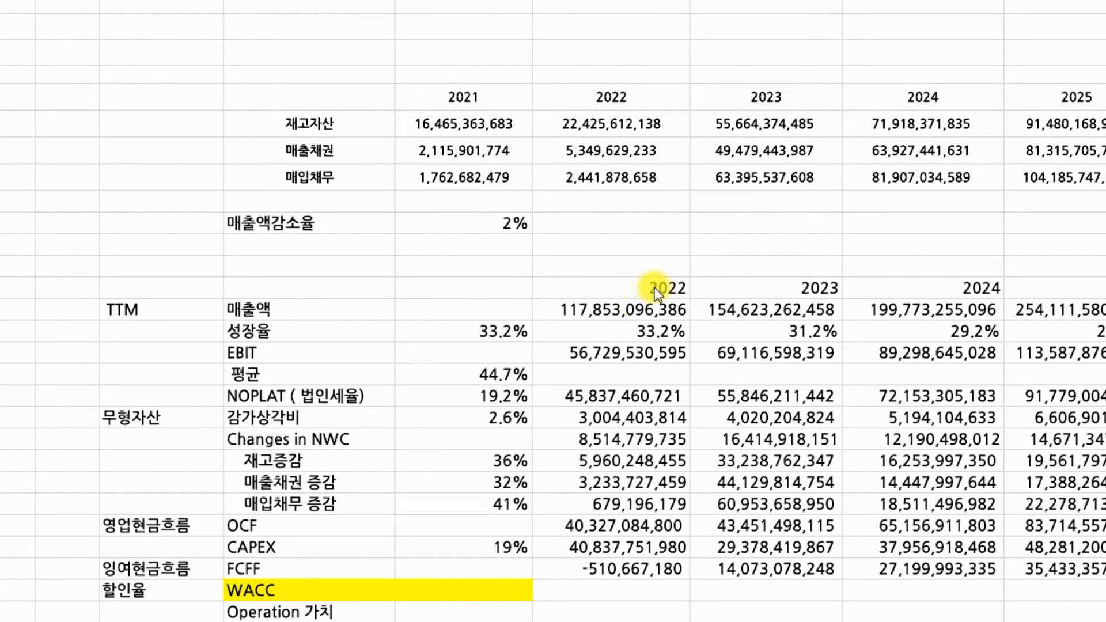
left_click(268, 247)
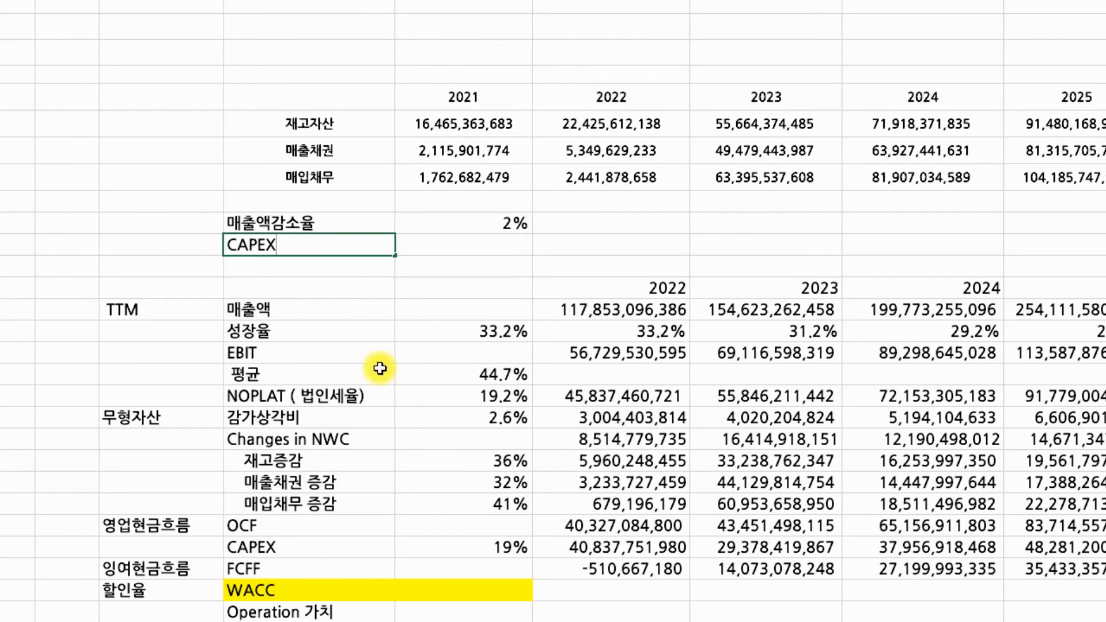
left_click(366, 319)
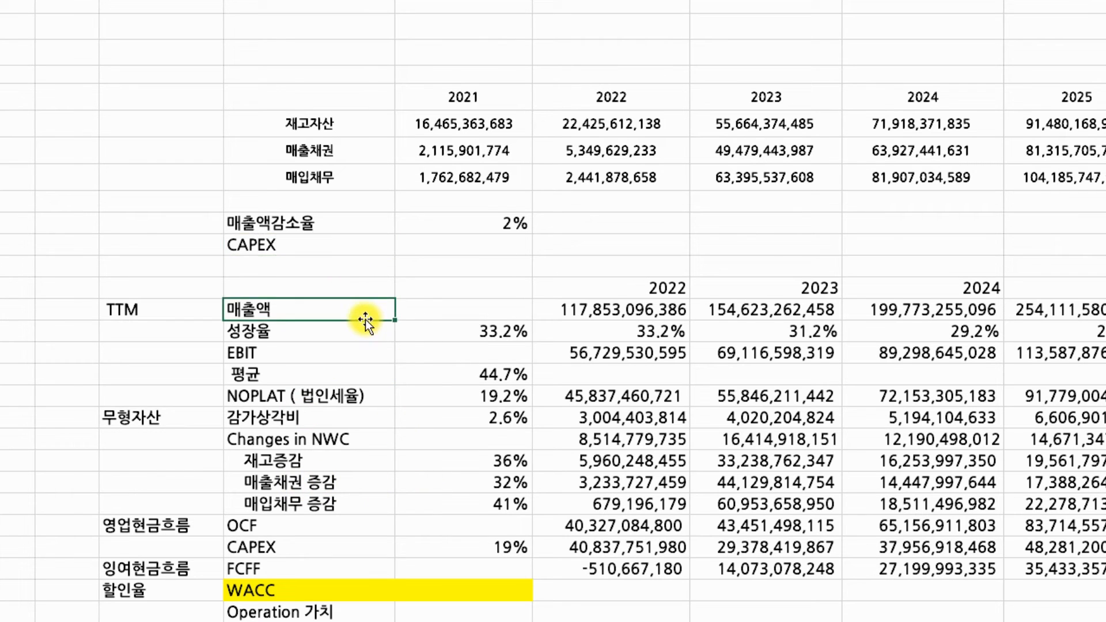
left_click(336, 245)
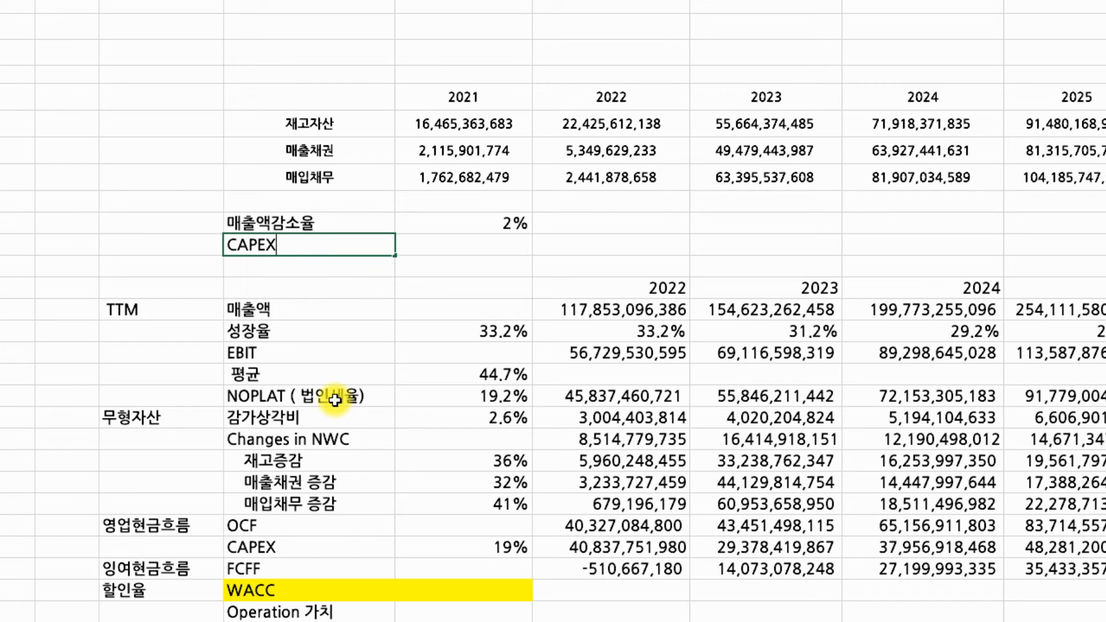
type("증가율")
key("Return")
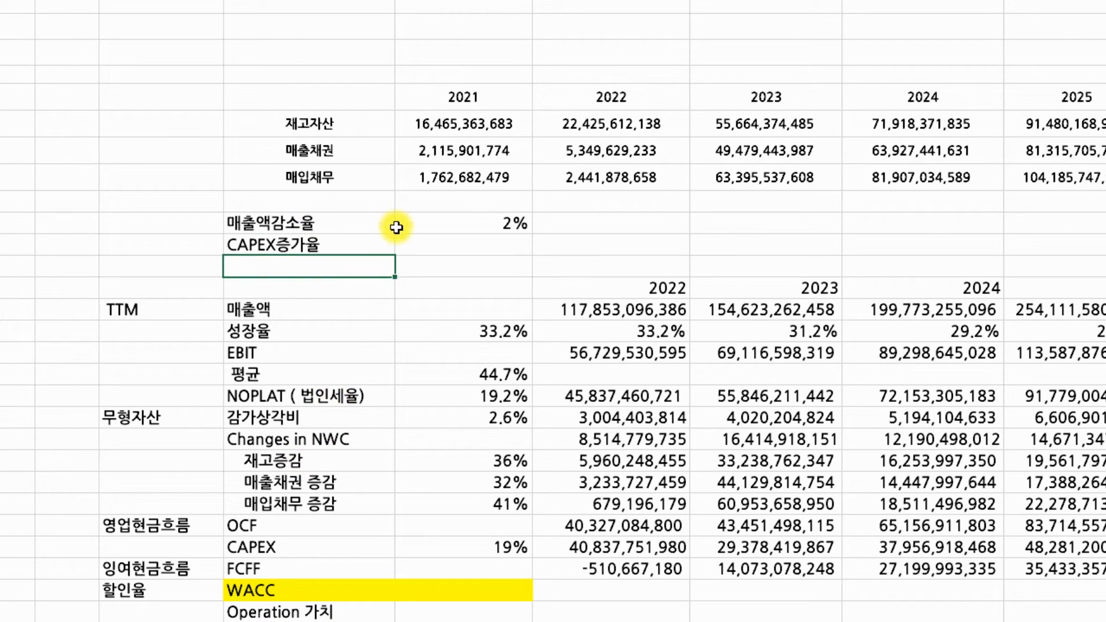
left_click_drag(338, 218, 334, 246)
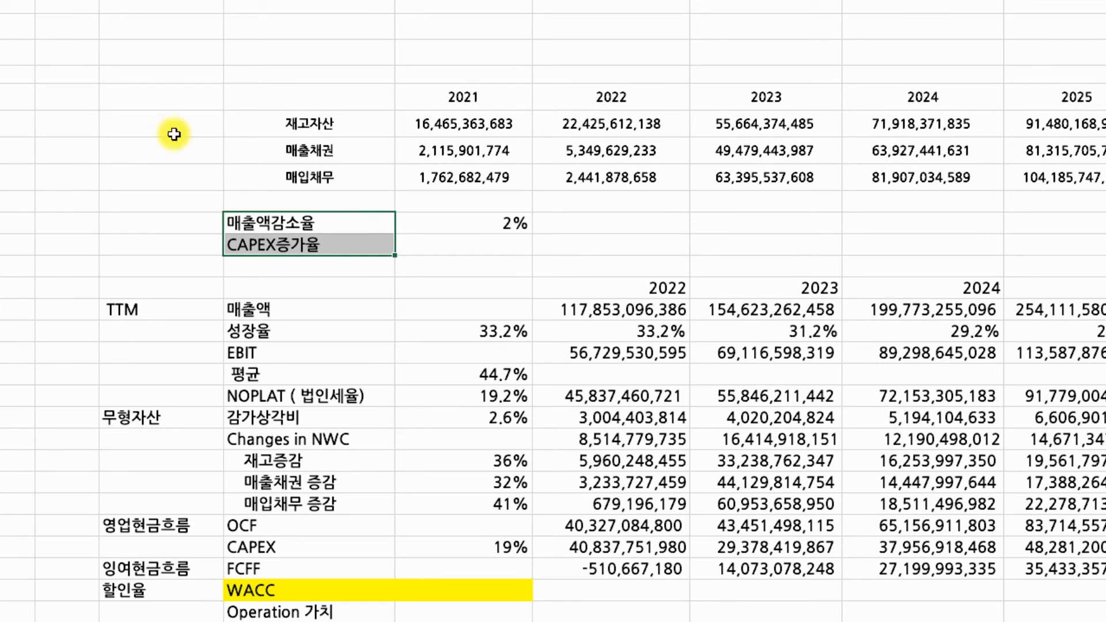
left_click(501, 244)
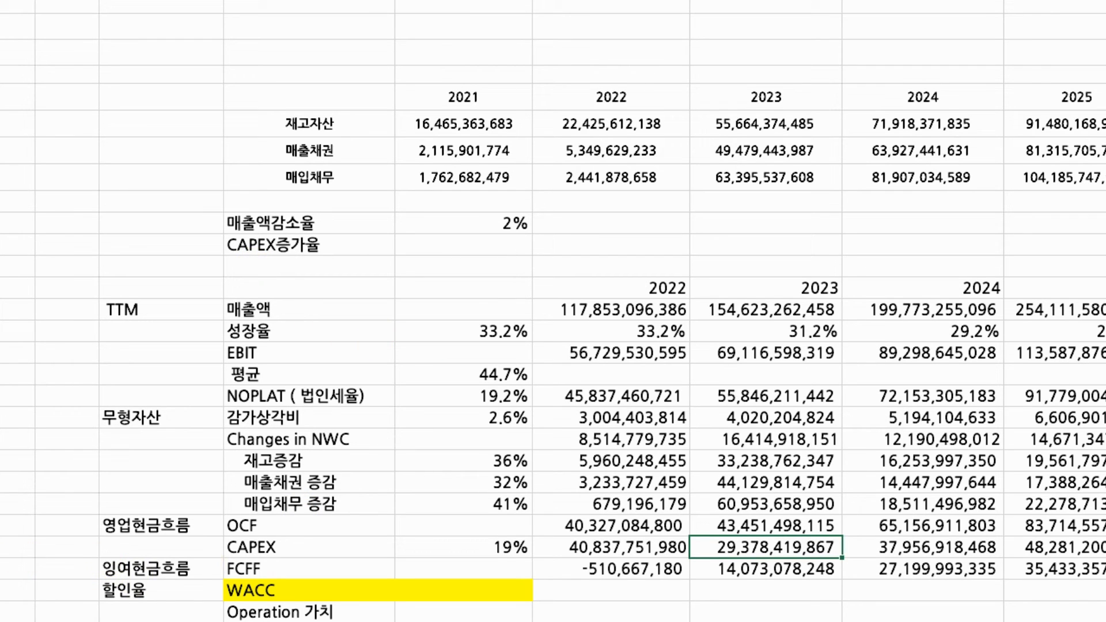
left_click(1, 569)
key("ctrl+minus")
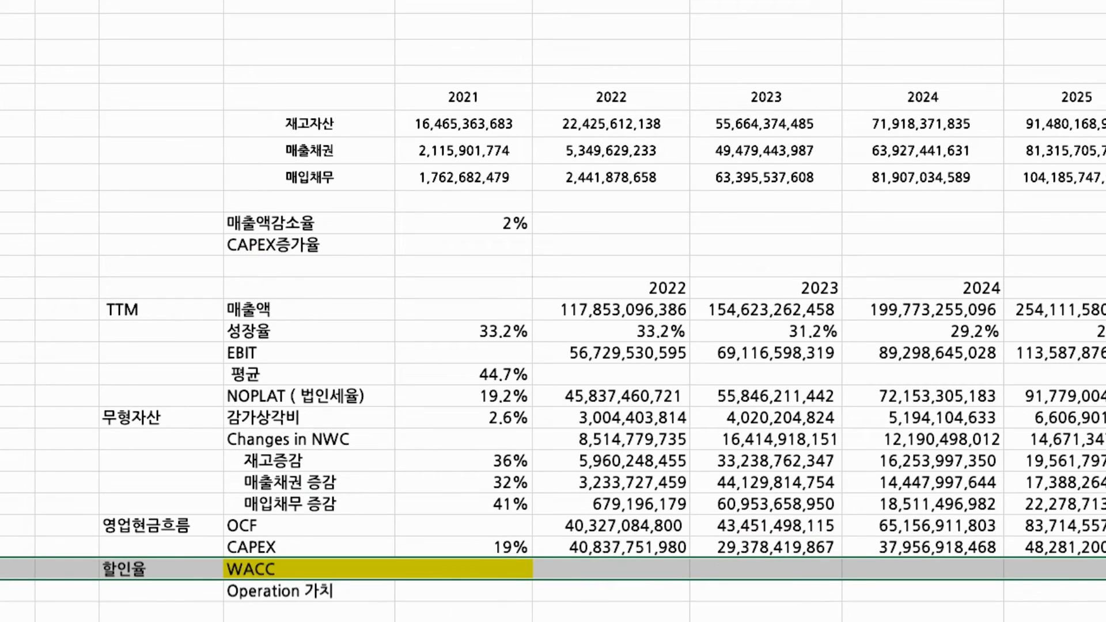
key("ctrl+z")
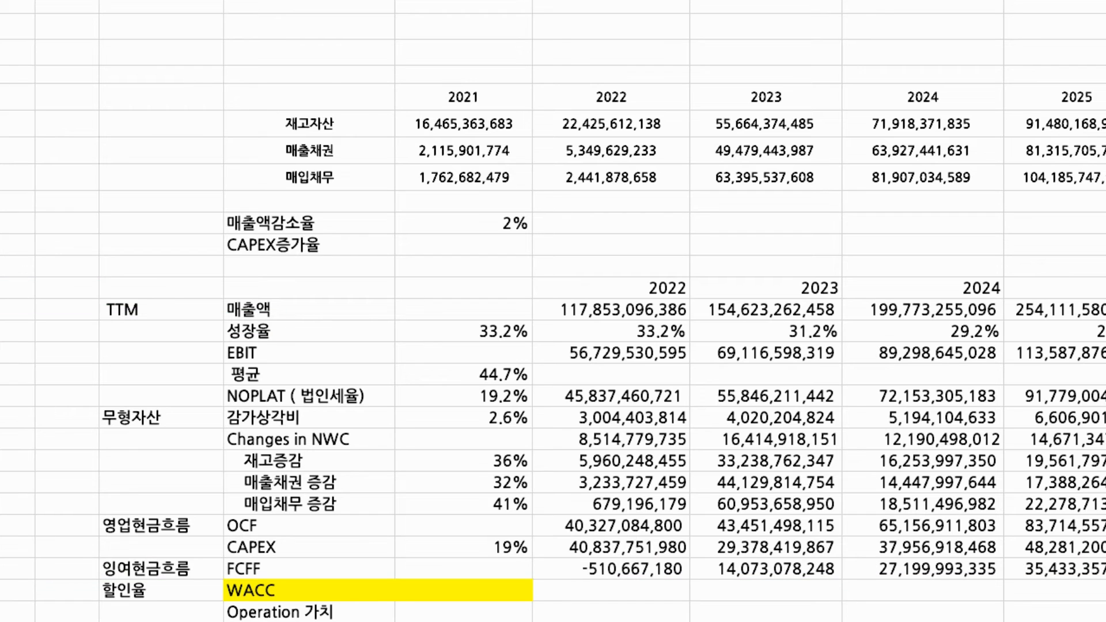
Insert an empty row between the CAPEX and FCFF rows
left_click(1, 548)
left_click(1, 569)
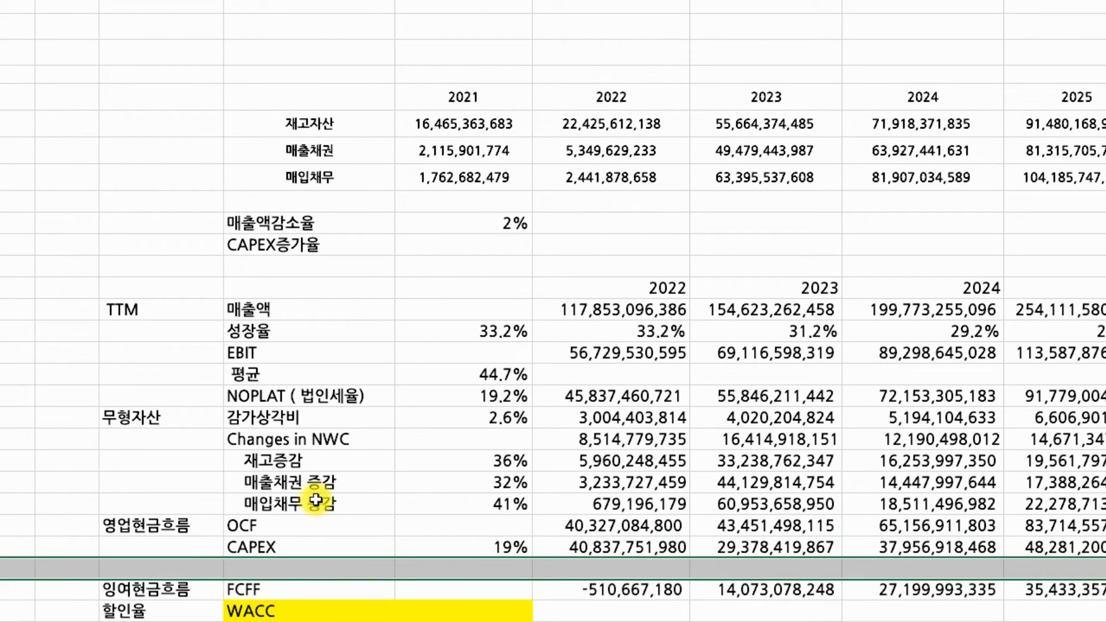
key("ctrl+plus")
Enter 19% in the 2022 column of the new row under CAPEX and format the cell as a percentage
left_click(524, 569)
left_click(647, 569)
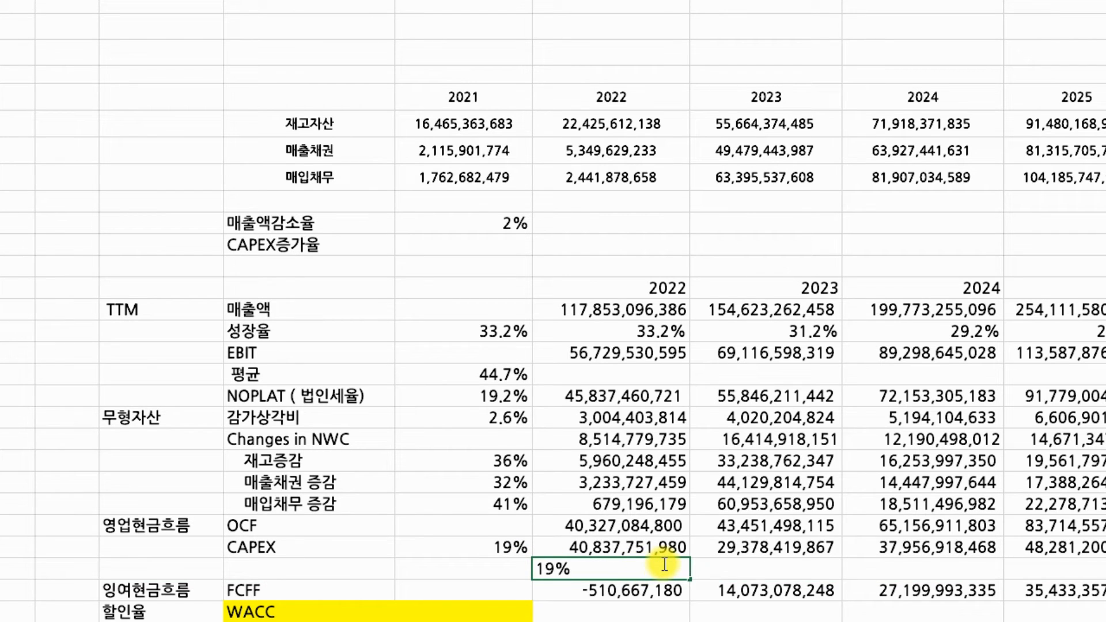
type("19%")
key("Return")
left_click(663, 564)
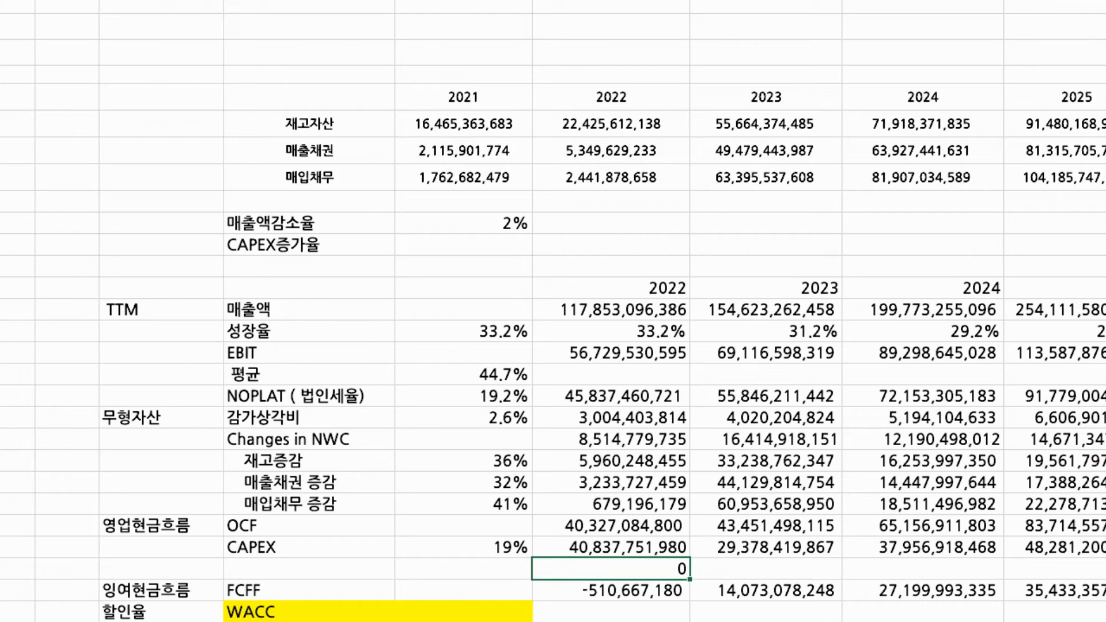
key("ctrl+1")
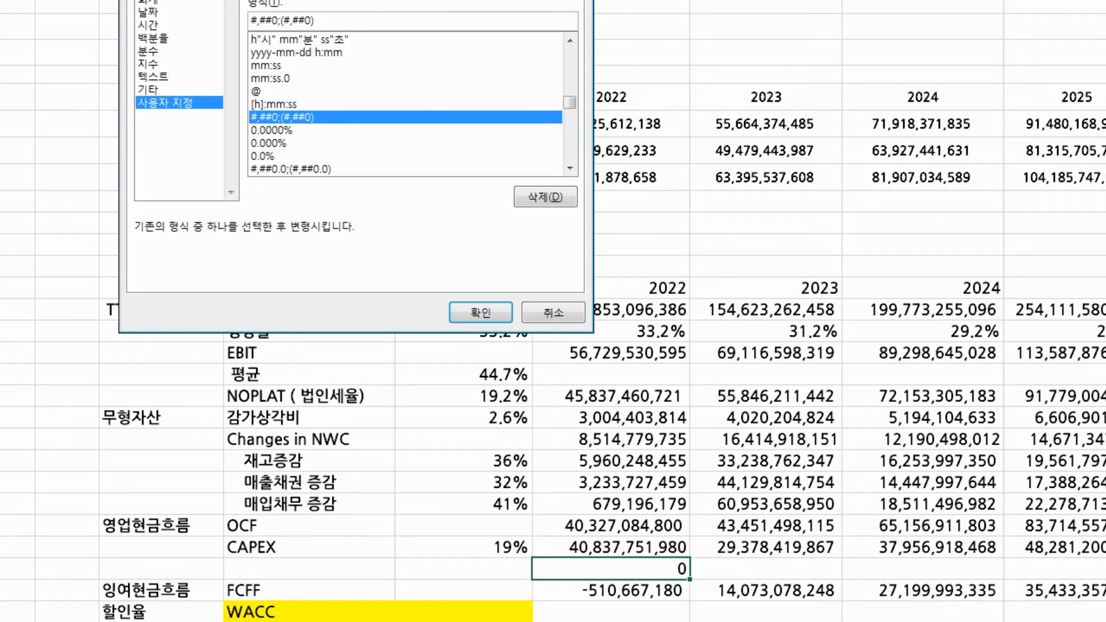
left_click(175, 40)
left_click(484, 313)
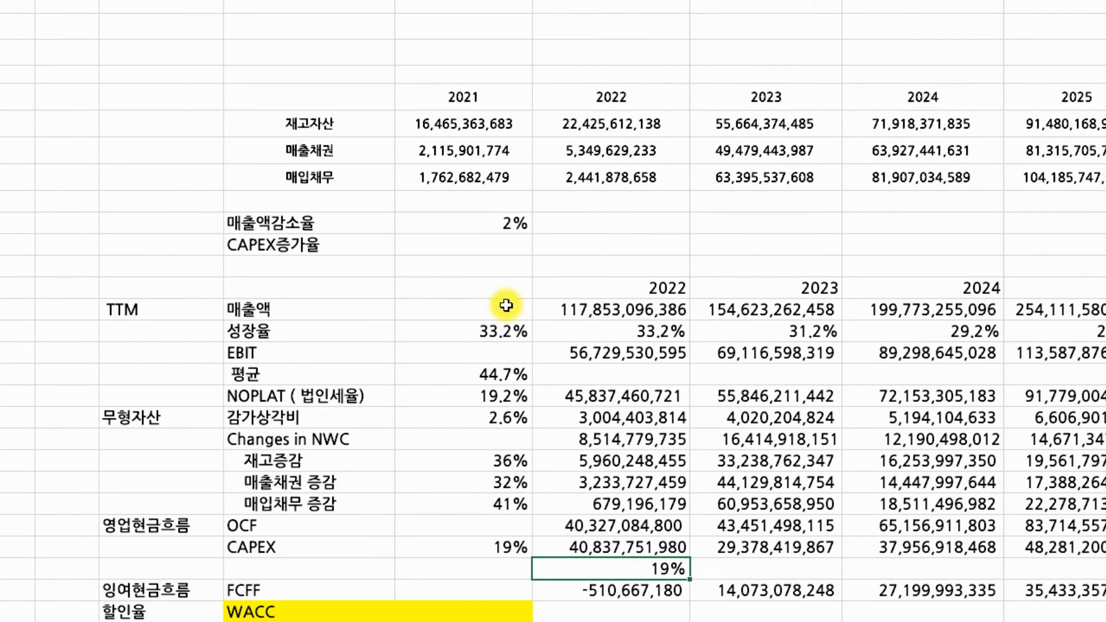
Enter the 2023 CAPEX rate formula =L26+$K$11 in the new row, adding the CAPEX증가율 to the 2022 rate
left_click(757, 570)
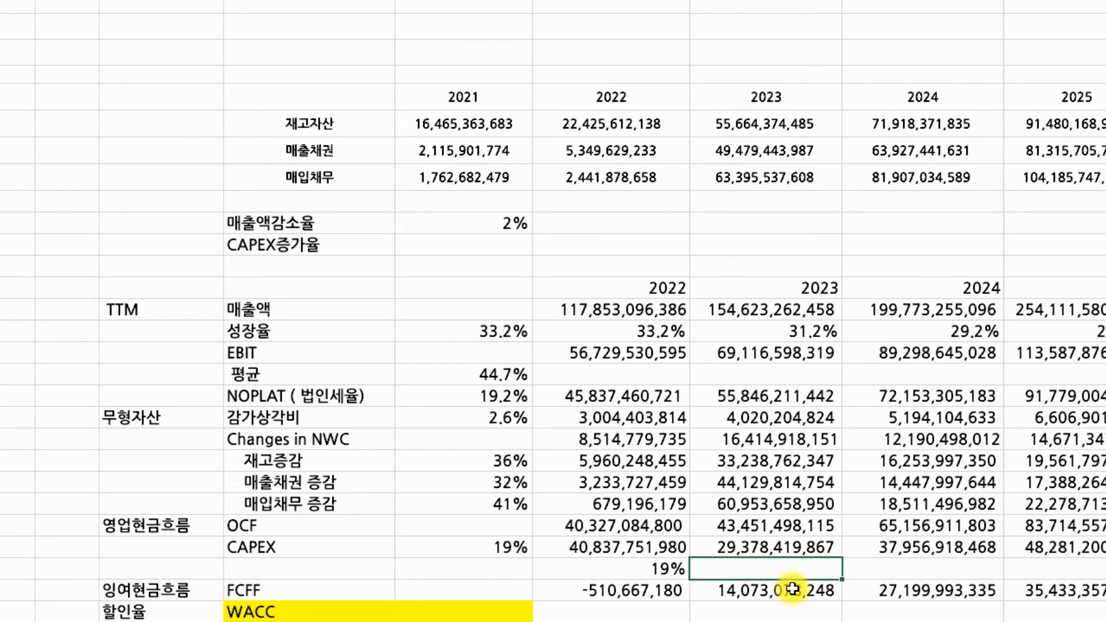
type("=")
left_click(664, 569)
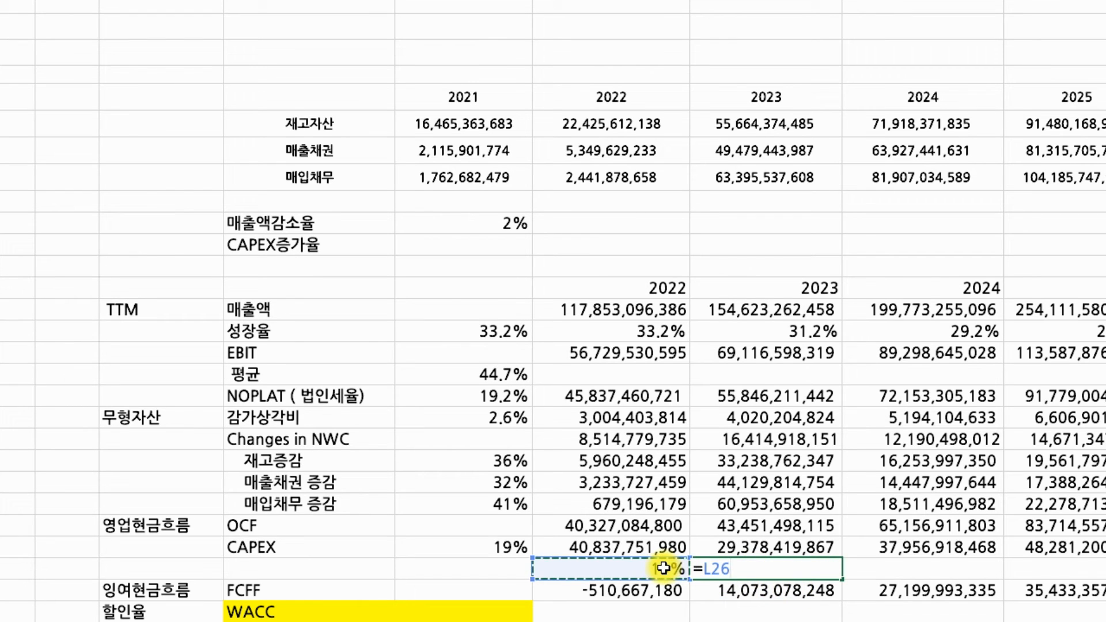
type("+")
left_click(482, 248)
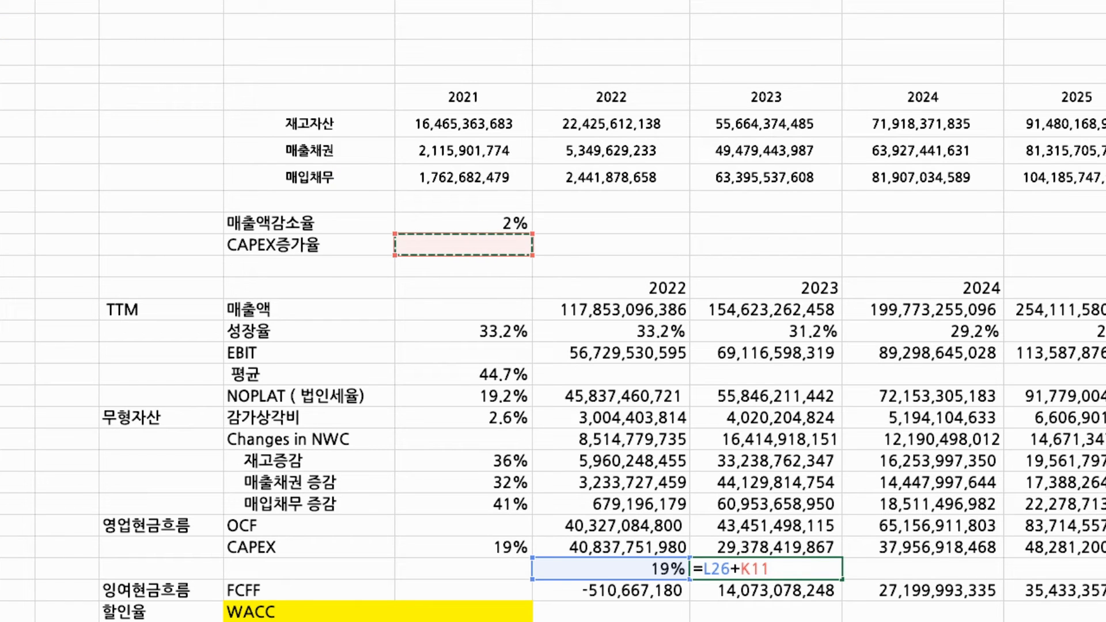
left_click(461, 1)
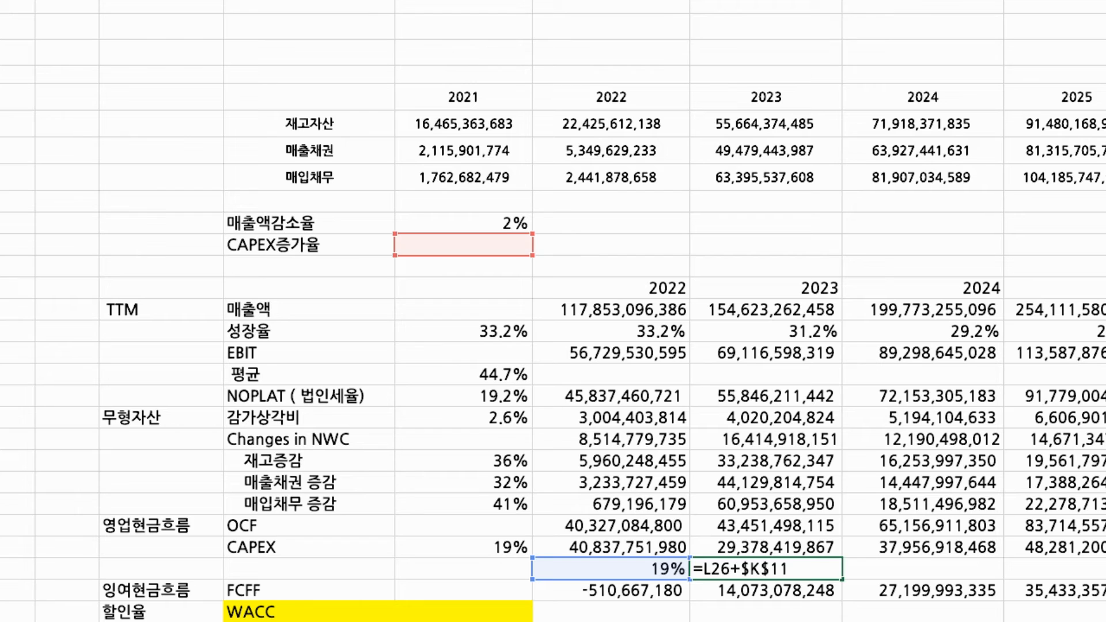
key("Return")
Set the CAPEX증가율 to 0.80%
left_click(483, 250)
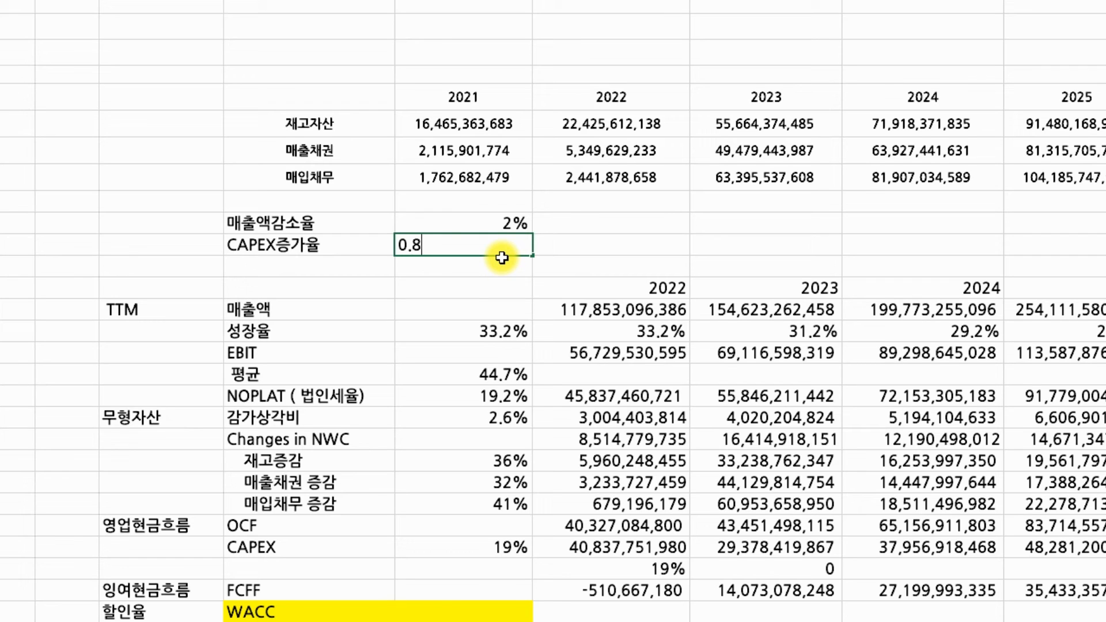
key("Return")
key("Up")
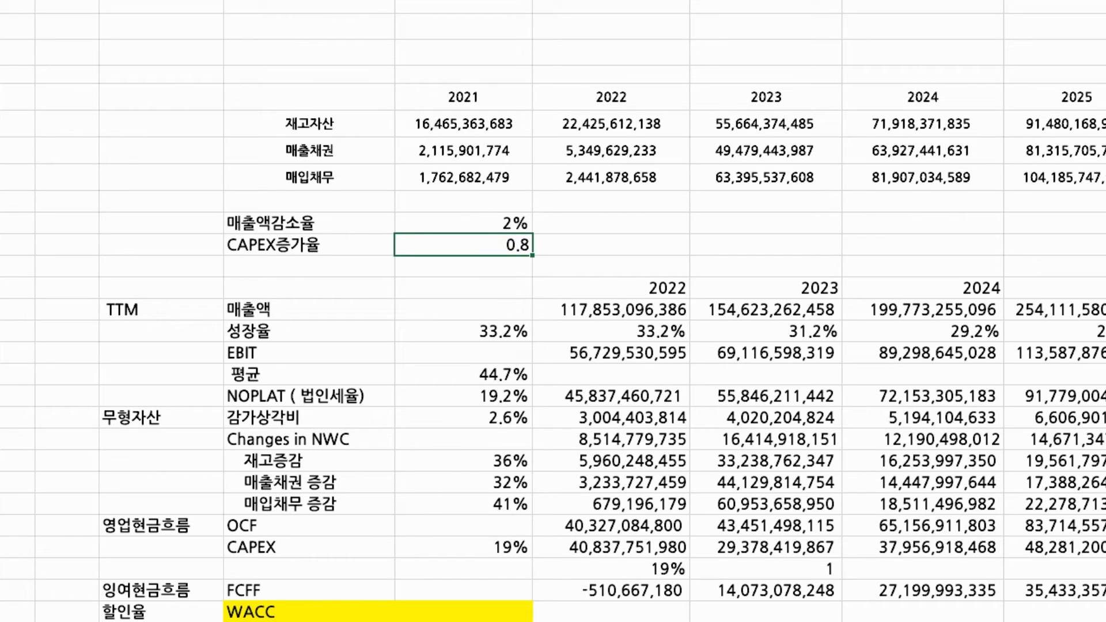
key("Return")
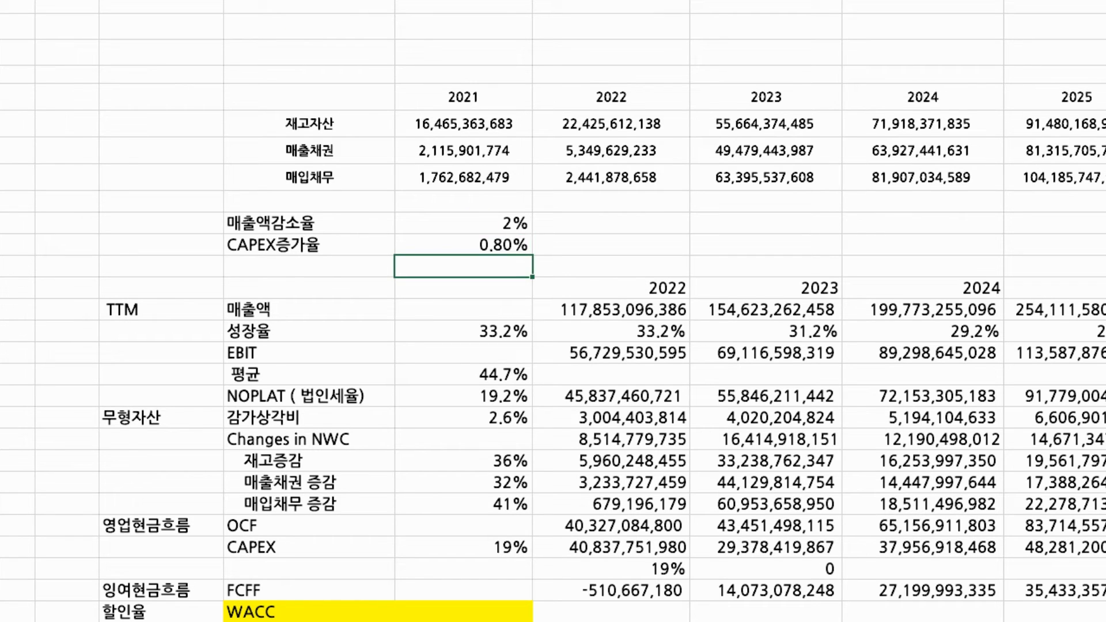
Format the 2023 CAPEX rate in the row under CAPEX as a percentage
left_click(784, 568)
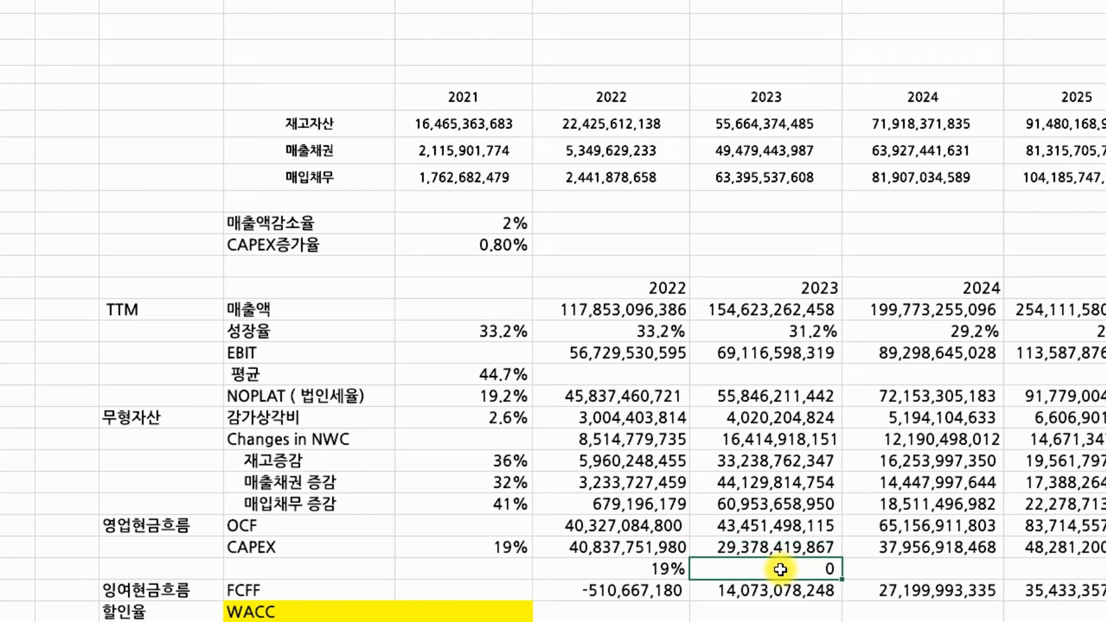
double_click(780, 569)
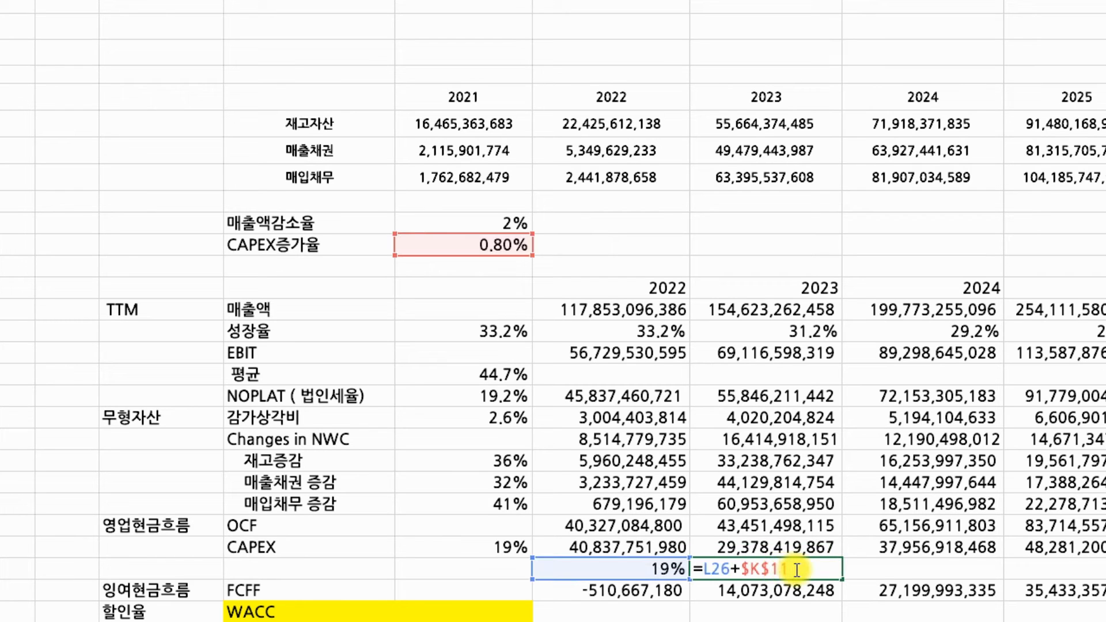
left_click(800, 509)
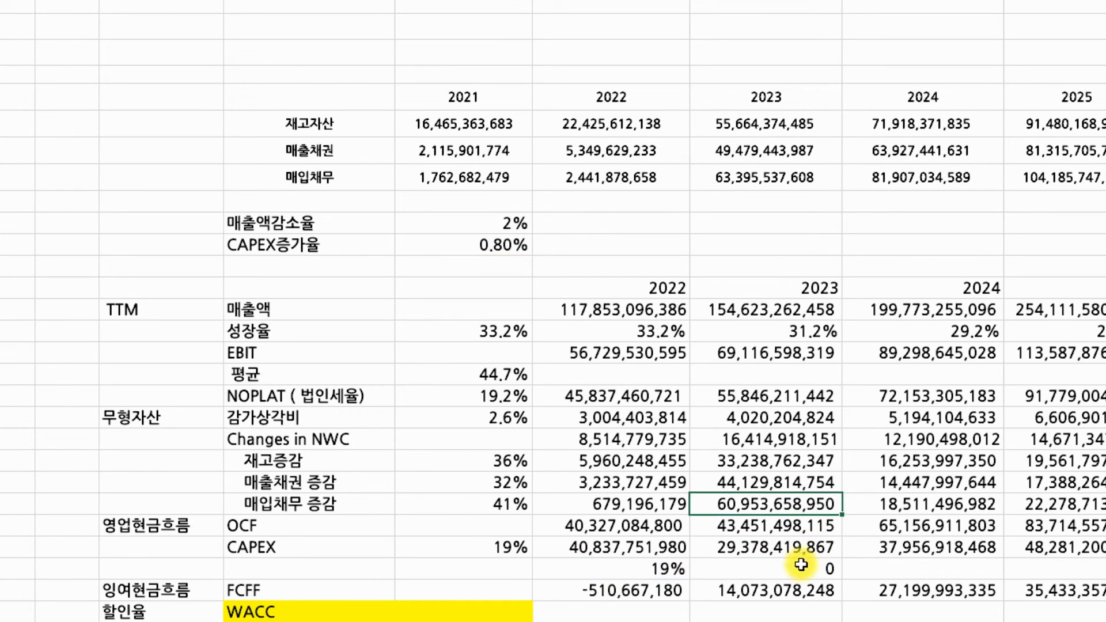
left_click(800, 567)
key("ctrl+1")
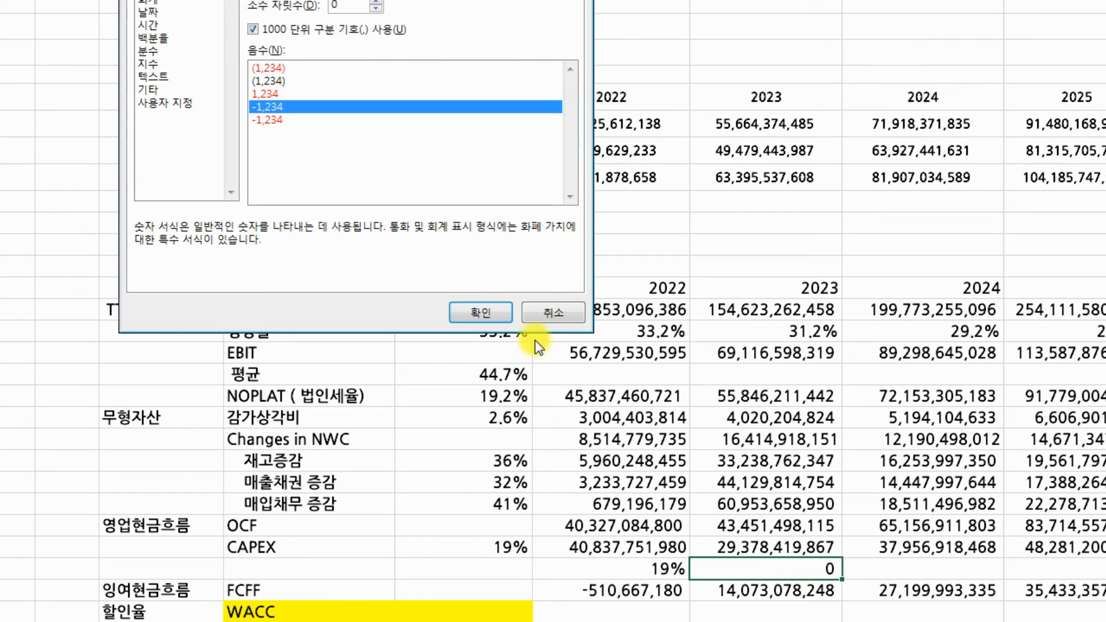
left_click(186, 47)
left_click(186, 36)
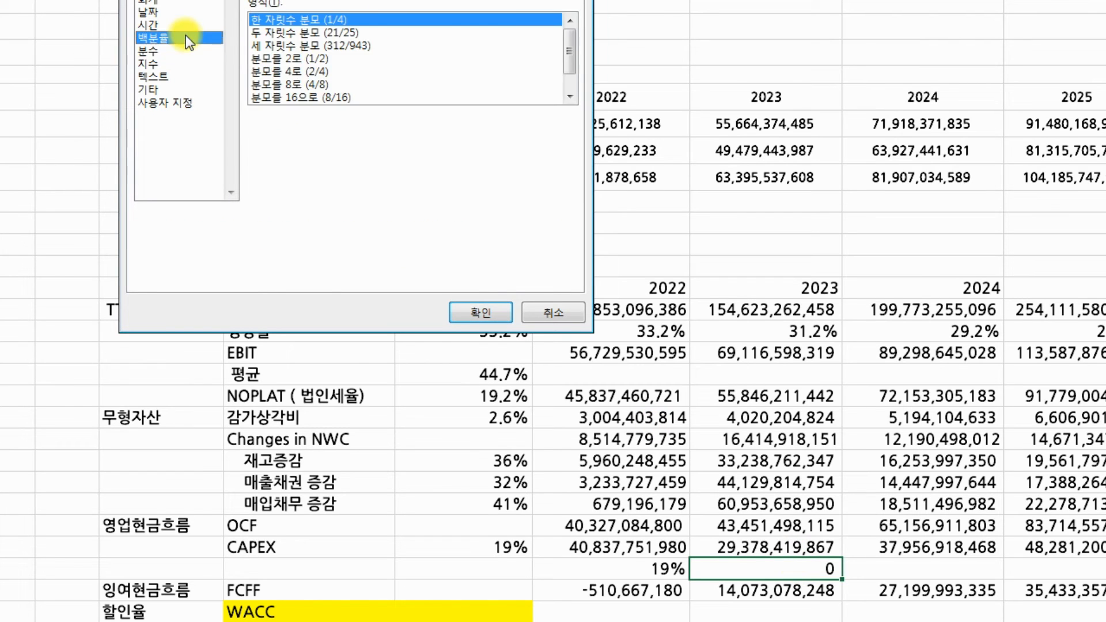
left_click(498, 315)
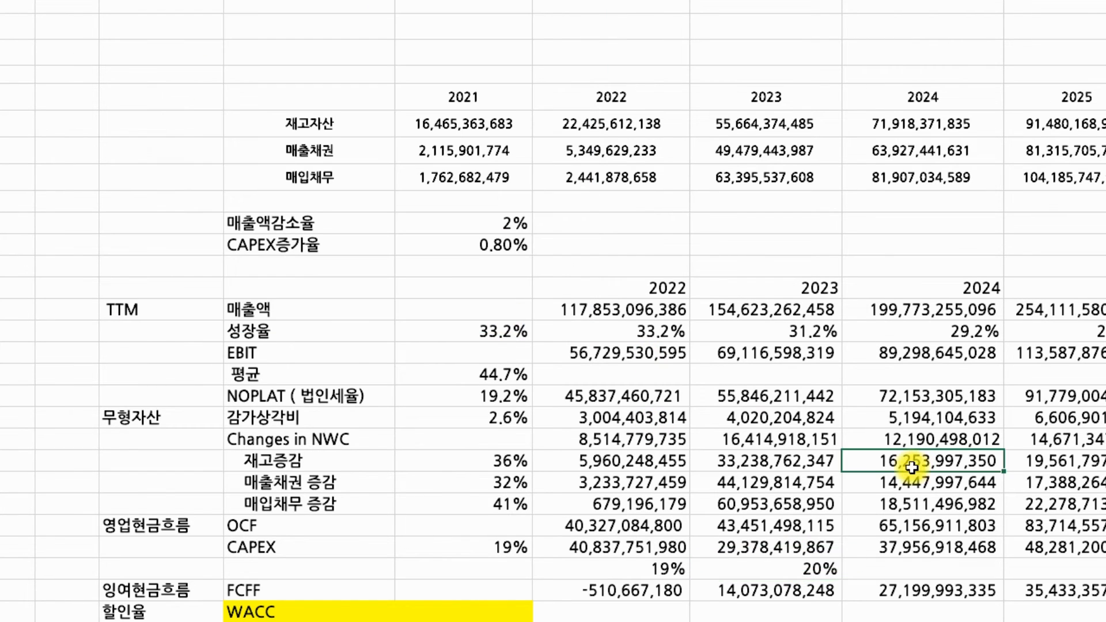
Copy the 2023 CAPEX rate formula into the 2024 column and check the references of the copied formula
double_click(800, 571)
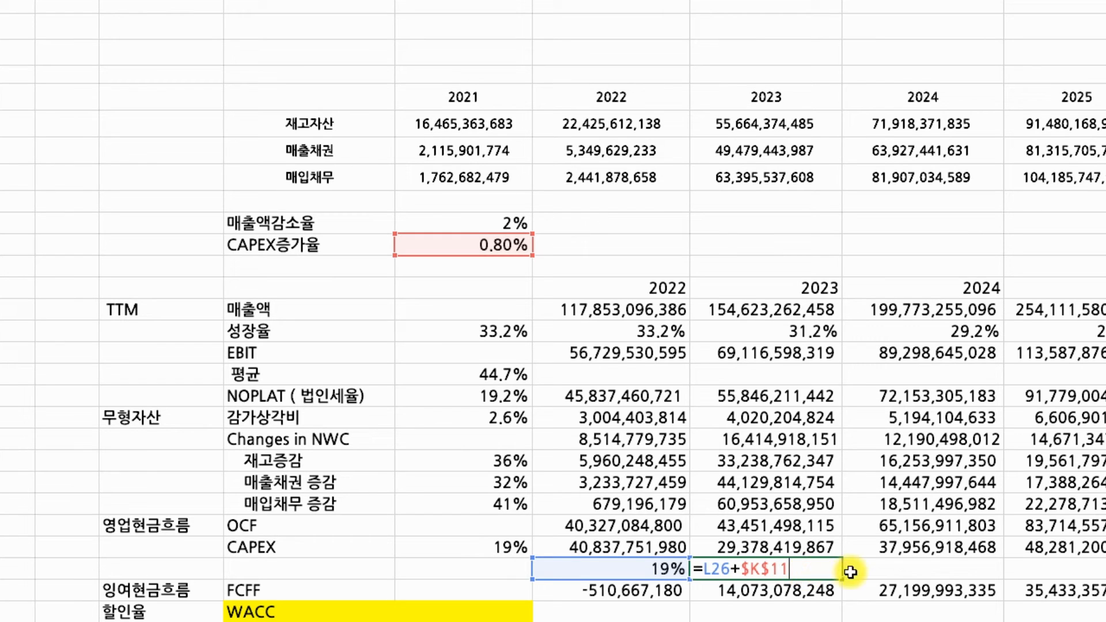
key("Escape")
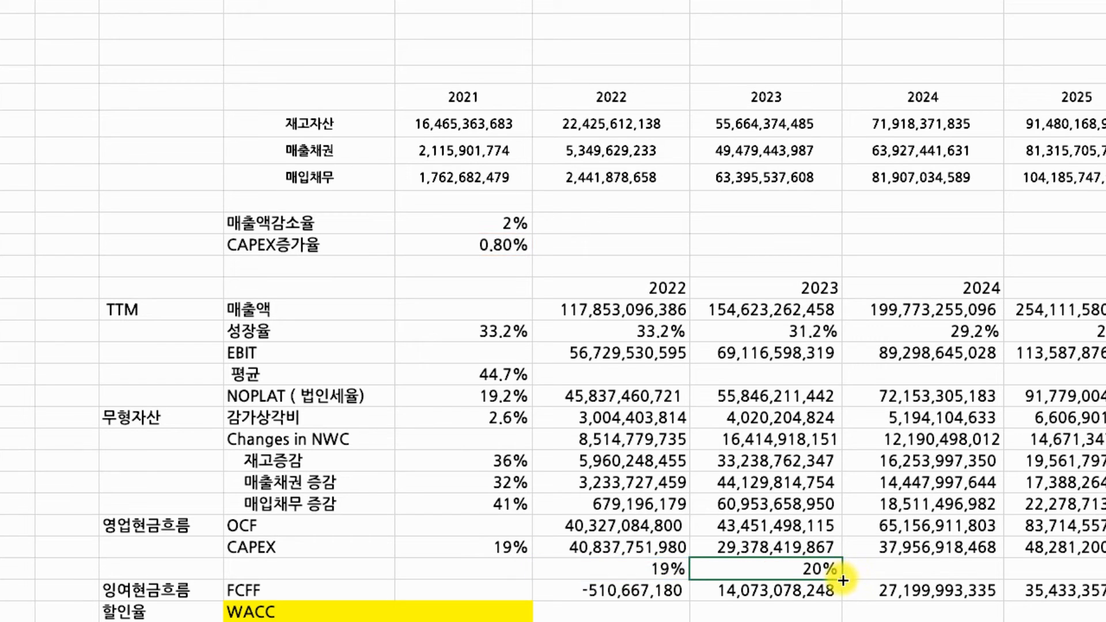
left_click_drag(843, 581, 993, 575)
left_click(987, 571)
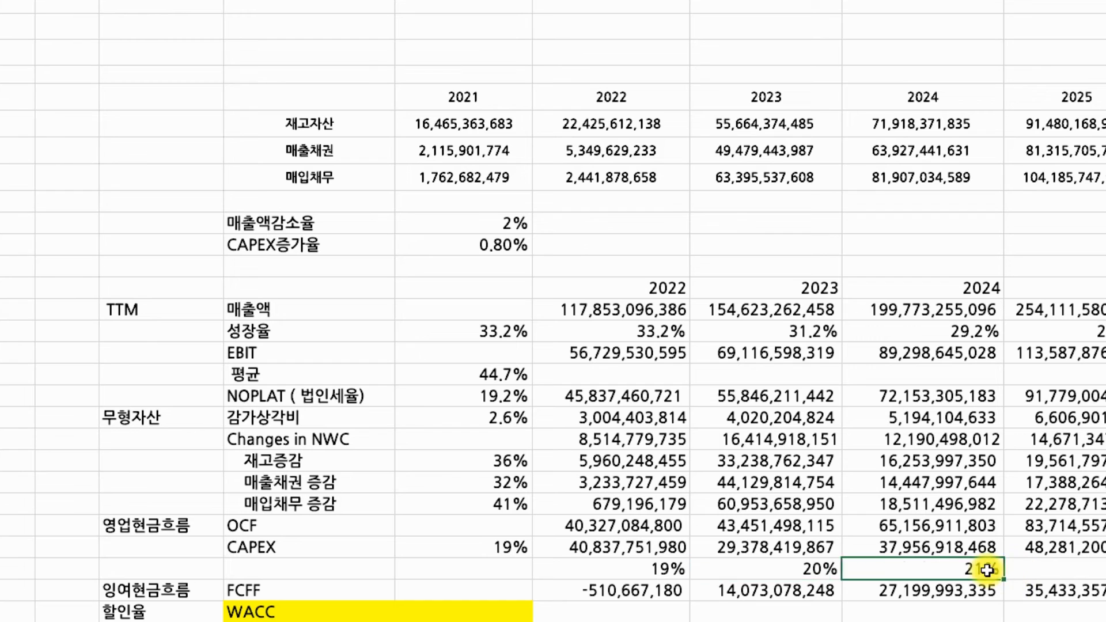
double_click(988, 571)
left_click(993, 489)
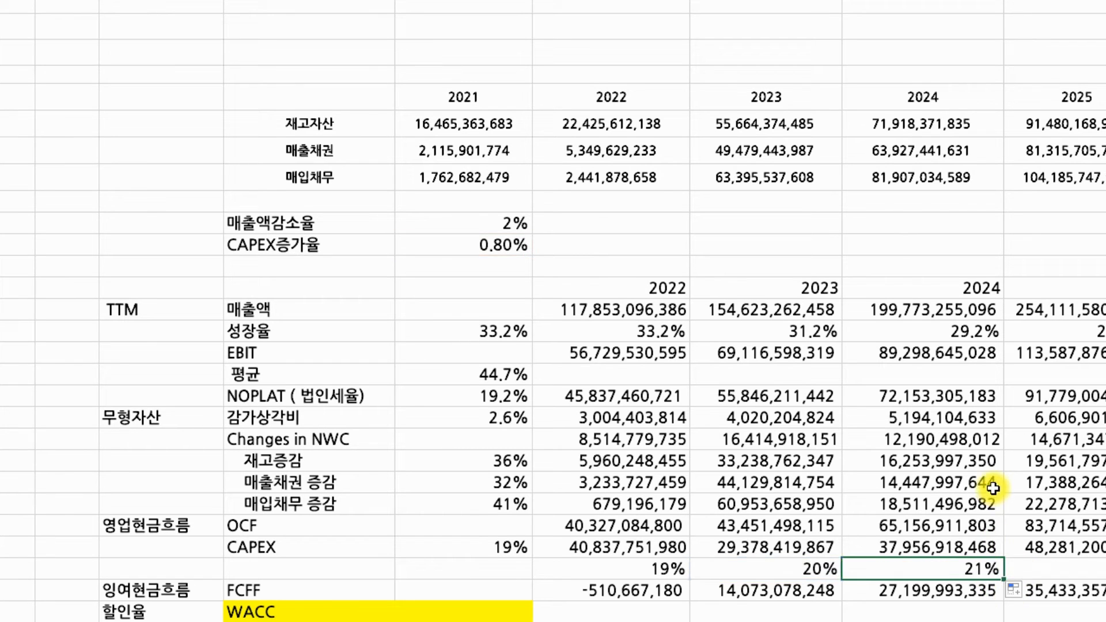
double_click(979, 568)
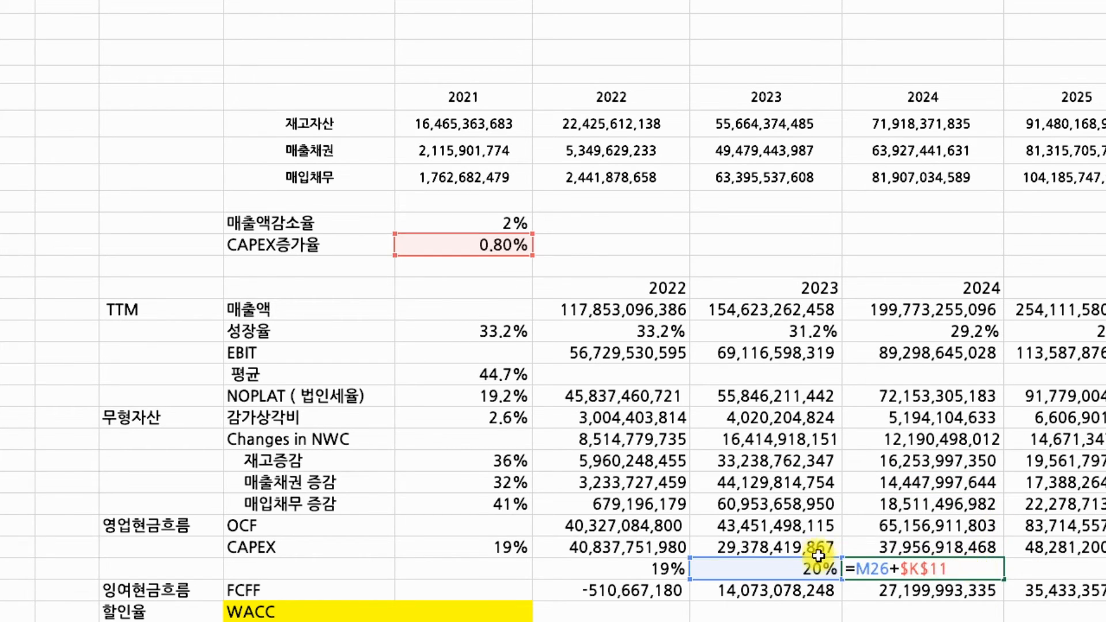
Change the 2023 CAPEX formula to =M14*M26, so that revenue is multiplied by that year's CAPEX rate
left_click(790, 551)
double_click(792, 547)
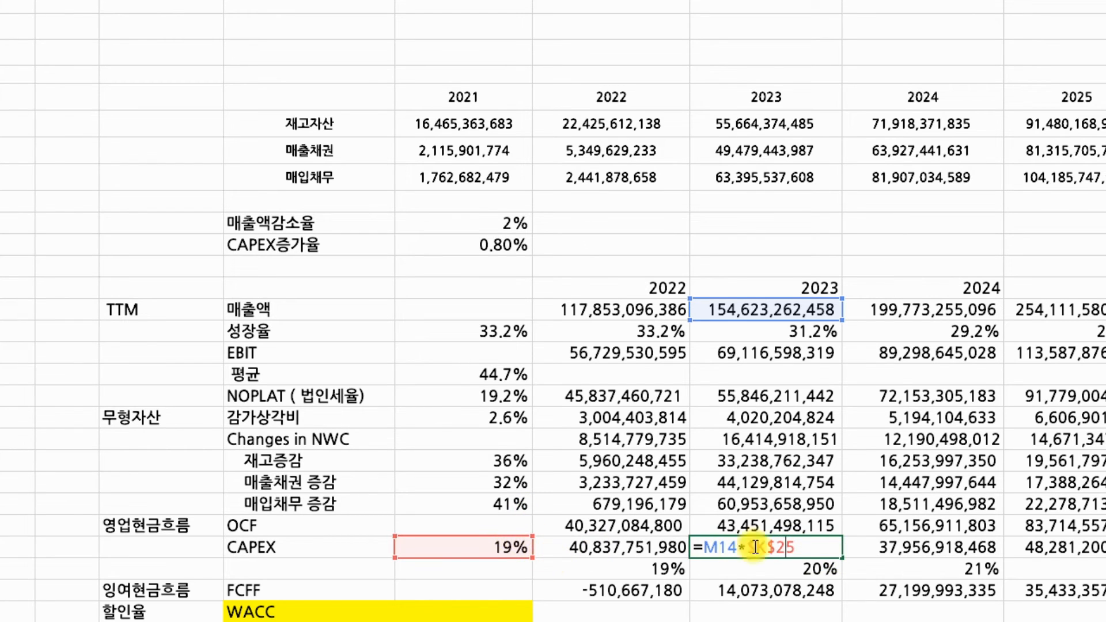
key("BackSpace")
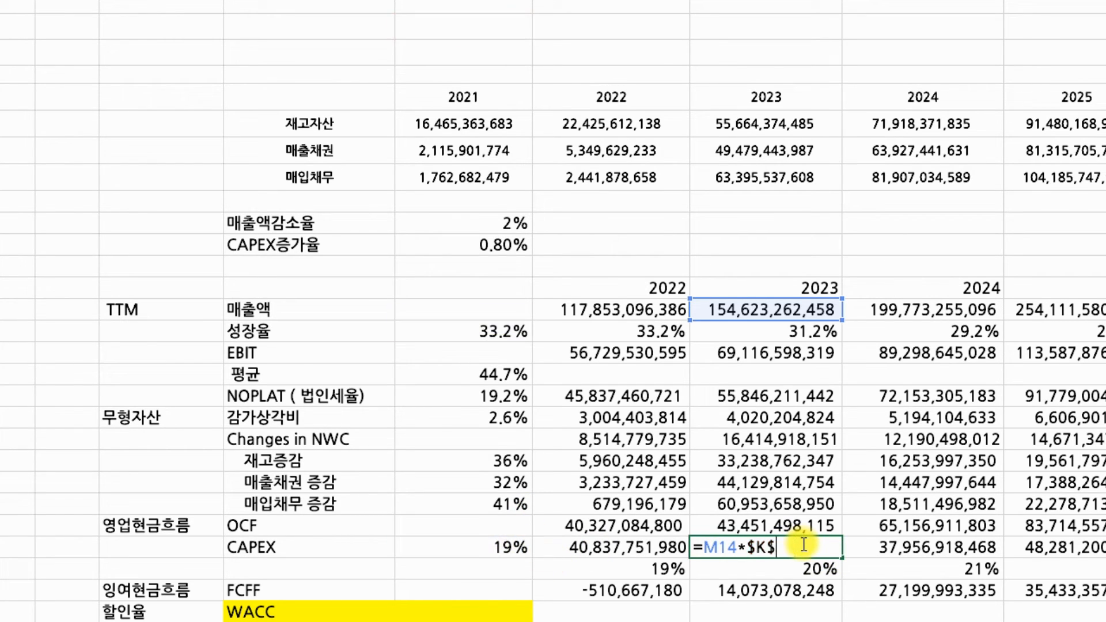
left_click(805, 570)
key("Return")
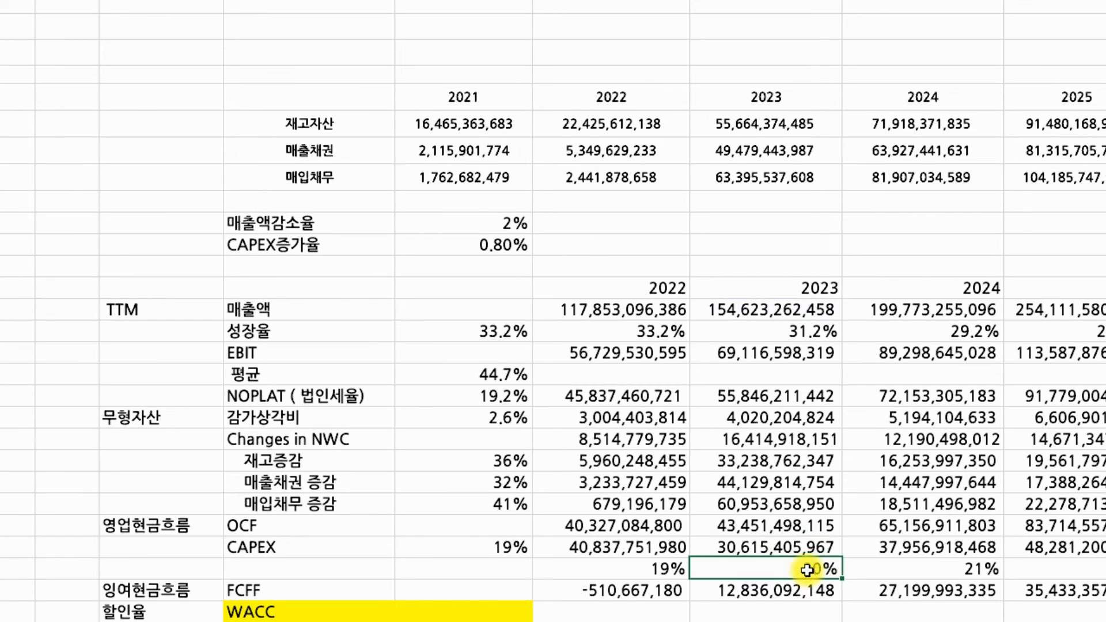
Extend the CAPEX rate formula from the 2024 column across the remaining forecast years
left_click(803, 546)
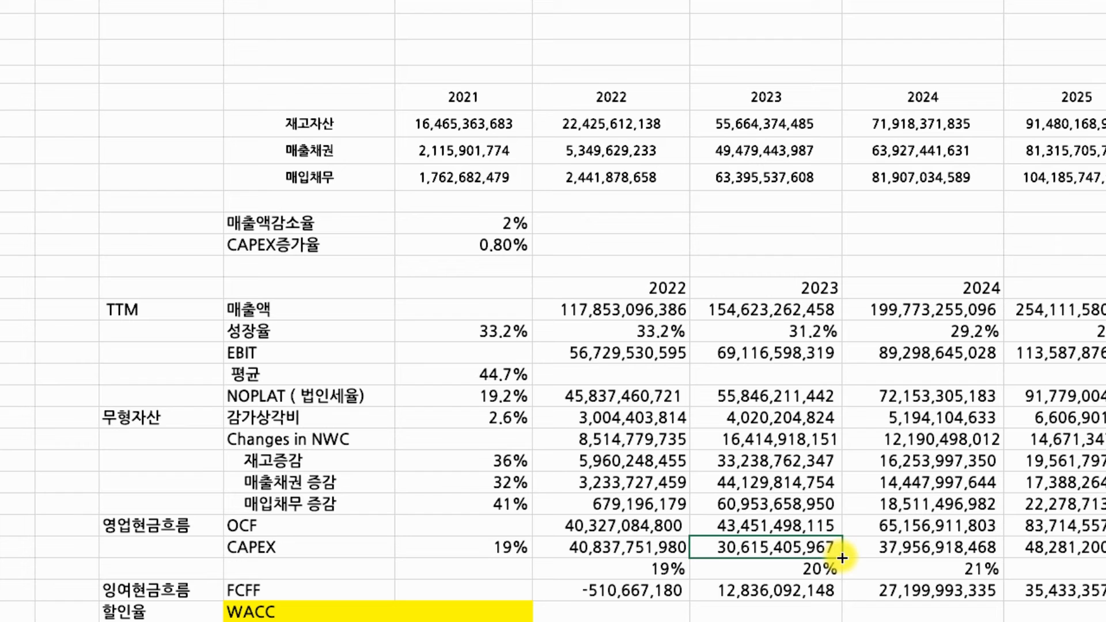
left_click(996, 574)
left_click_drag(1004, 578, 1104, 573)
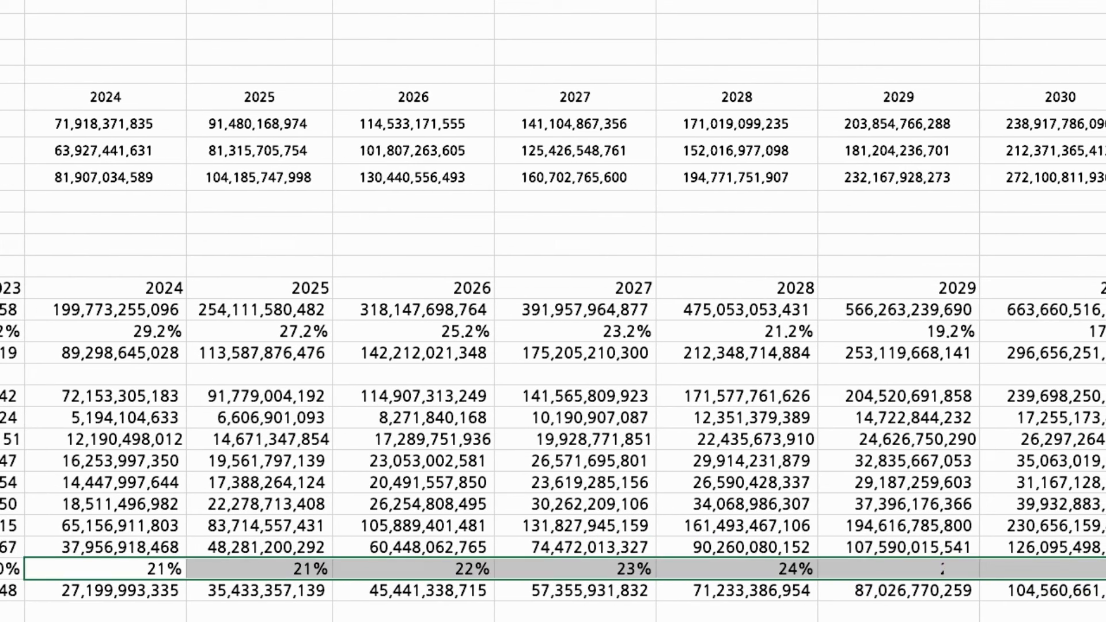
left_click(379, 548)
key("Left")
key("Left")
key("Left")
key("Left")
key("Left")
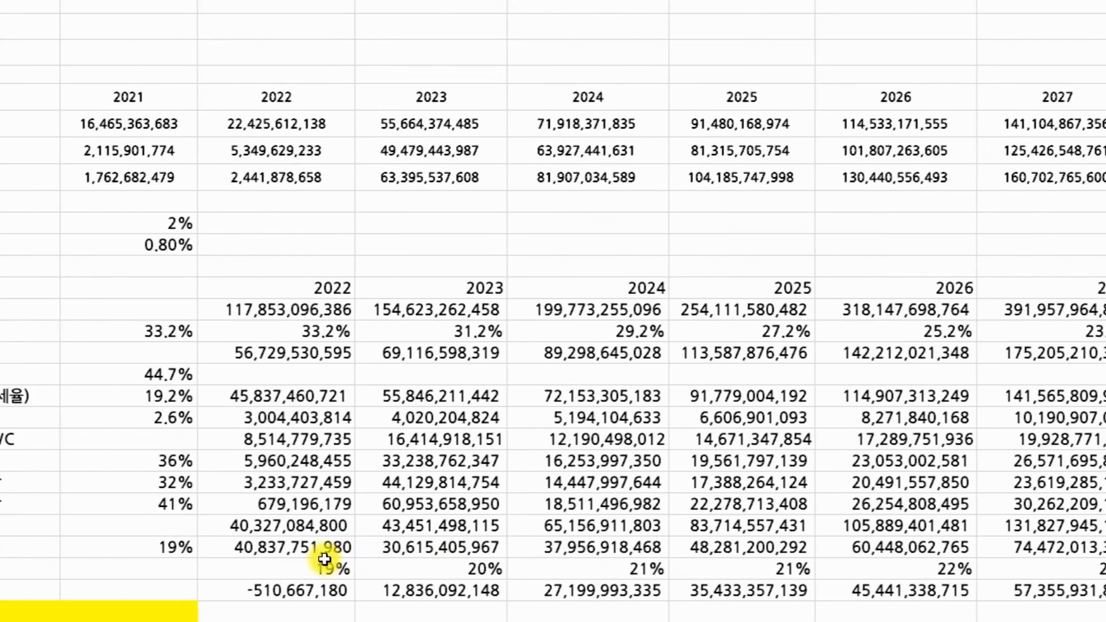
Check the 2023 CAPEX formula and fill it across the CAPEX row for the remaining forecast years
left_click(413, 548)
double_click(412, 548)
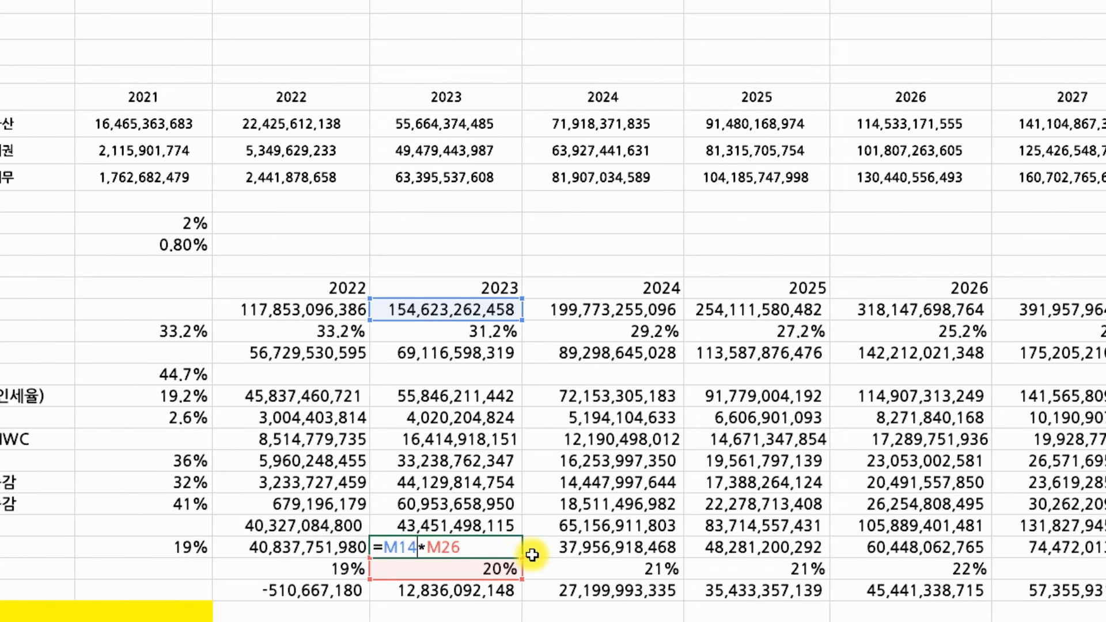
key("Escape")
left_click_drag(523, 559, 1102, 551)
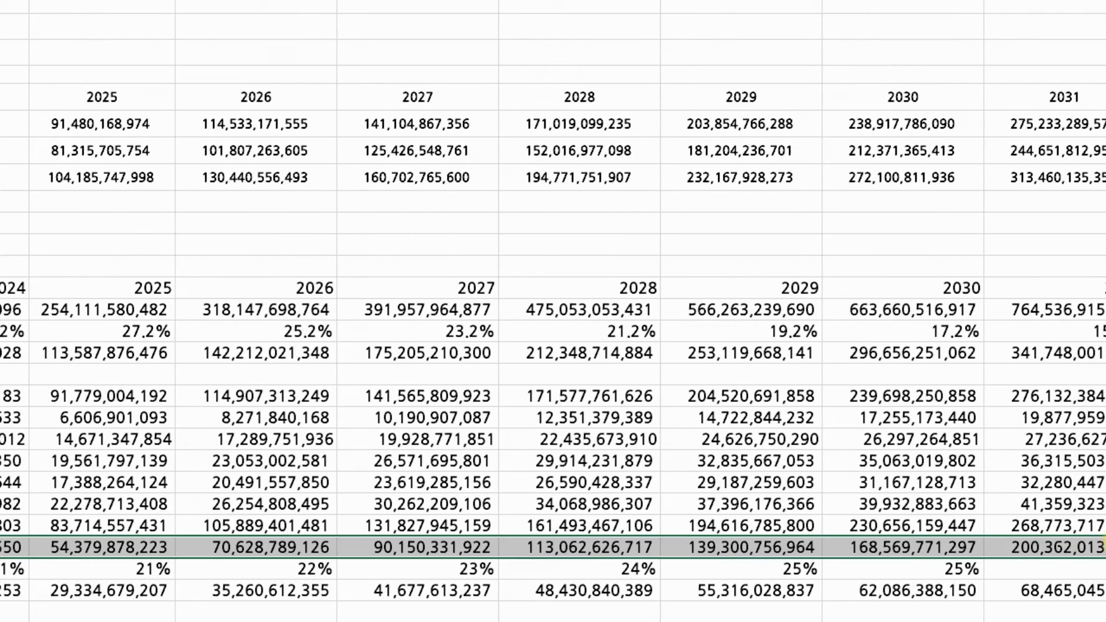
left_click(1064, 552)
key("Left")
key("Left")
key("Left")
key("Left")
key("Left")
key("Left")
key("Left")
key("Left")
key("Left")
key("Left")
key("Left")
key("Left")
key("Left")
key("Left")
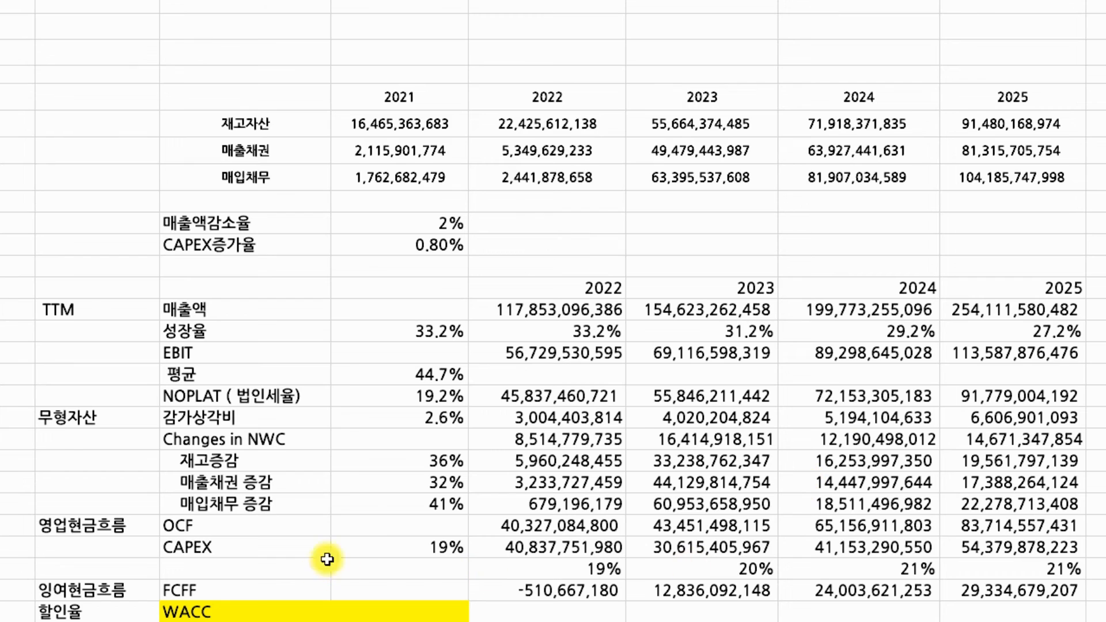
Compare the 2022 OCF and CAPEX cells and set the CAPEX증가율 to 0.50%
left_click(245, 548)
left_click(524, 554)
left_click(536, 523)
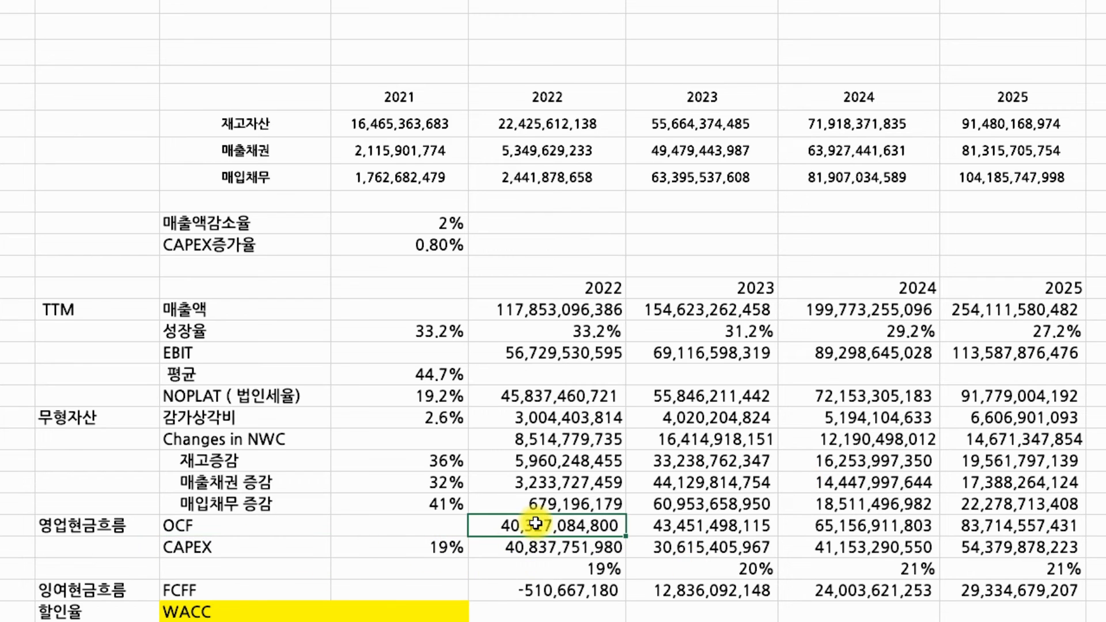
left_click(536, 547)
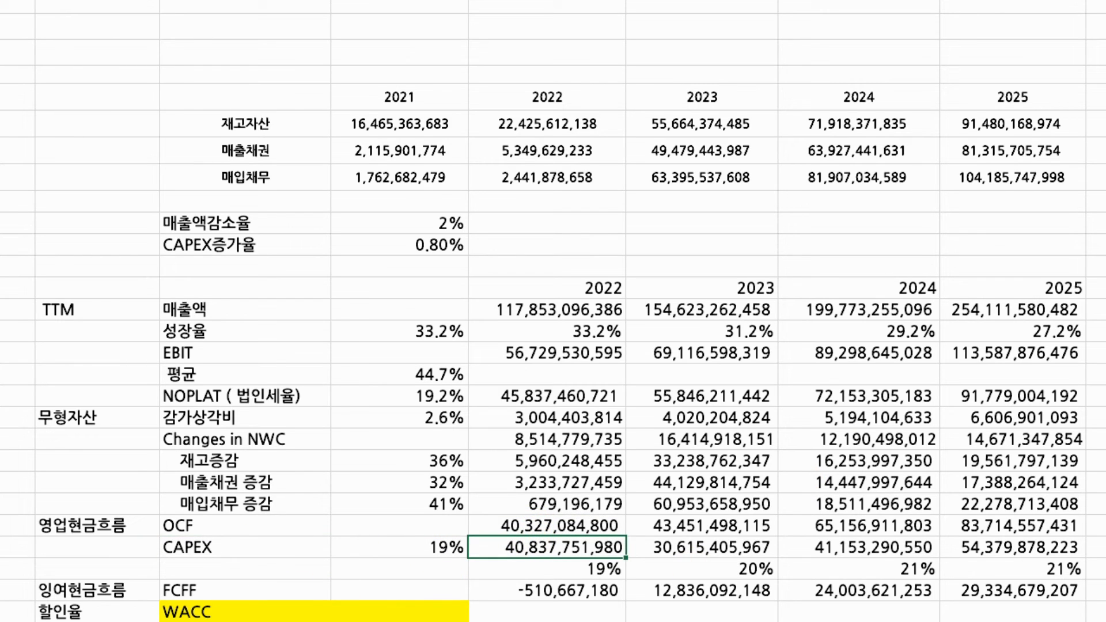
left_click(450, 243)
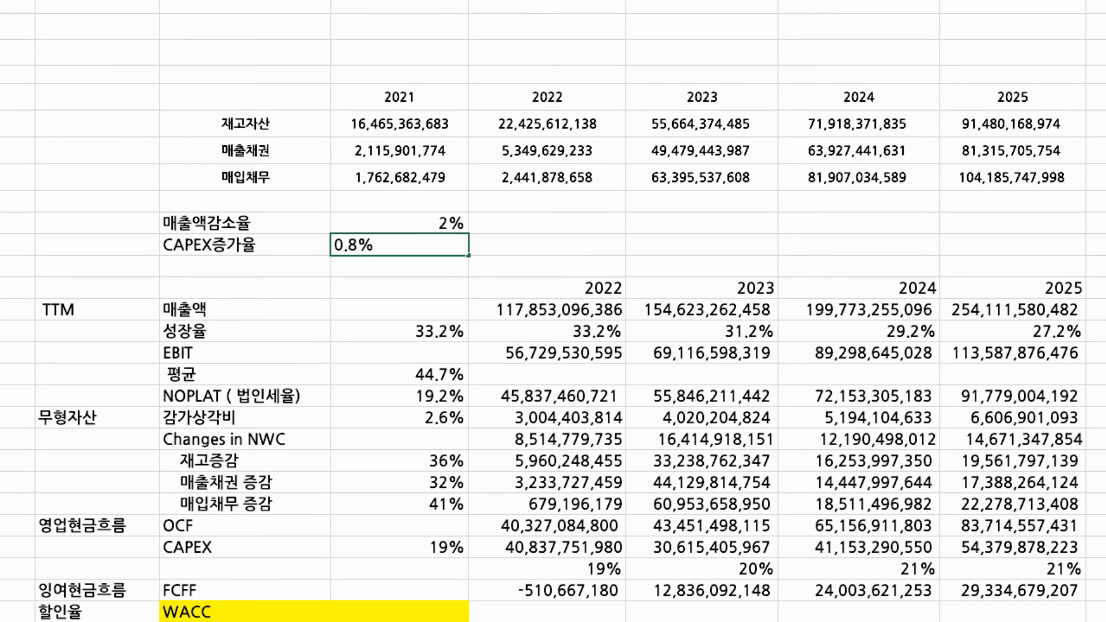
key("Return")
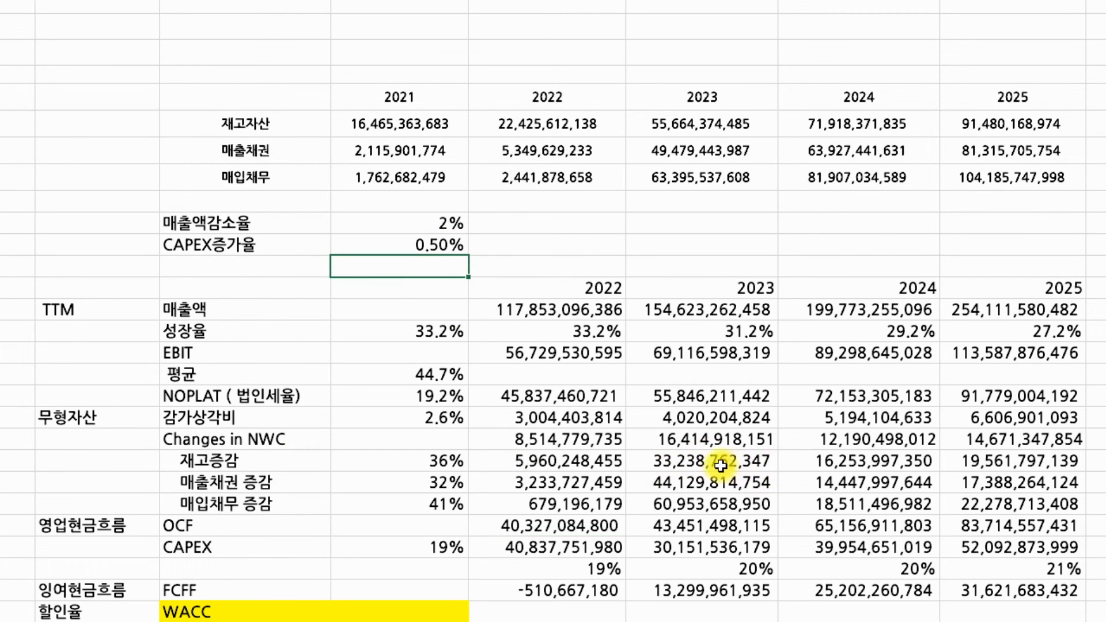
left_click(601, 448)
left_click(559, 376)
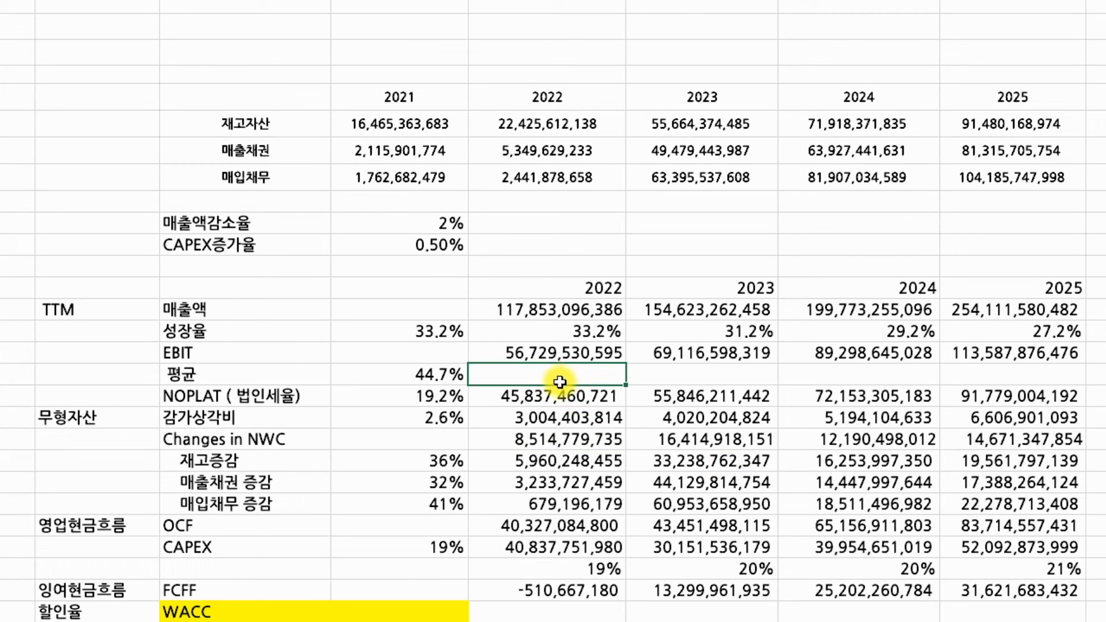
left_click(602, 488)
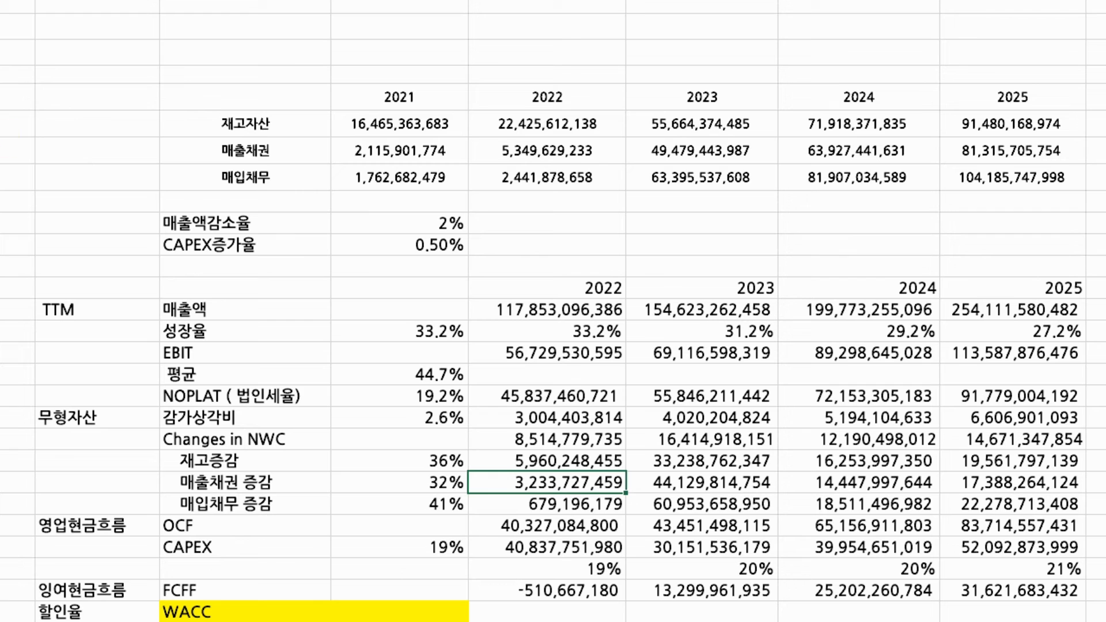
Examine the projected FCFF row together with the WACC discount rate cell and the Changes in NWC block
scroll(333, 270, "down", 1)
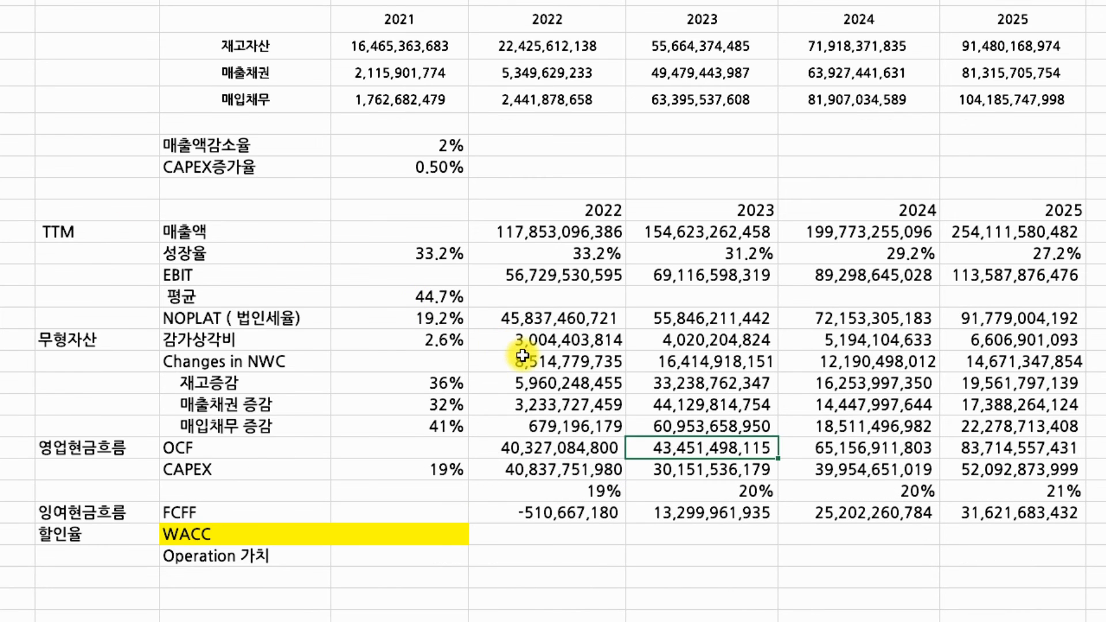
left_click(357, 534)
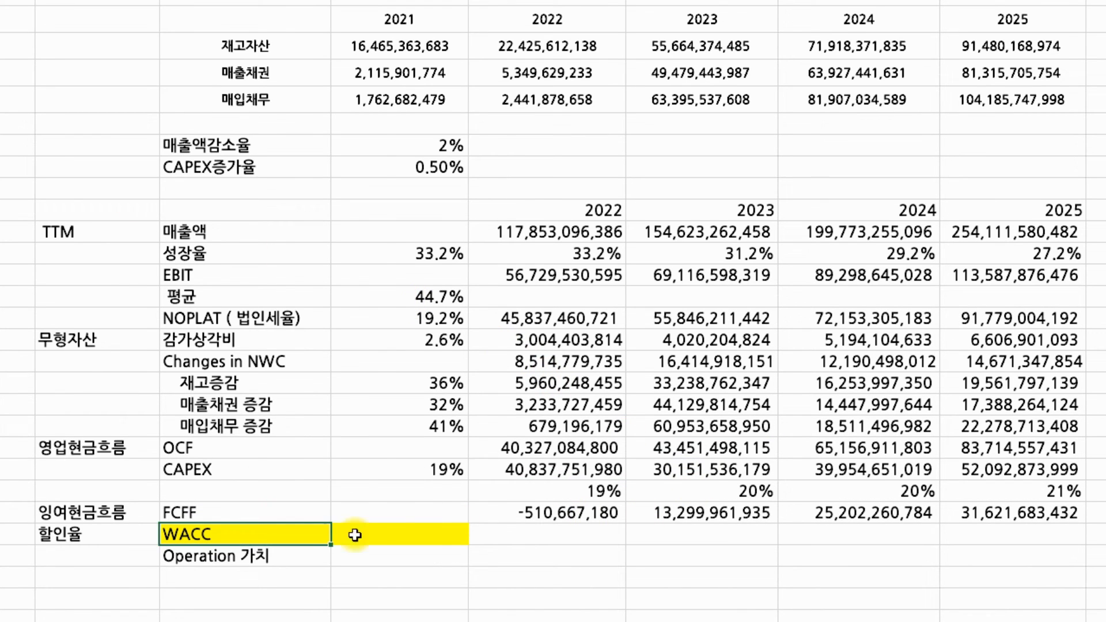
left_click_drag(619, 512, 1101, 513)
left_click(438, 539)
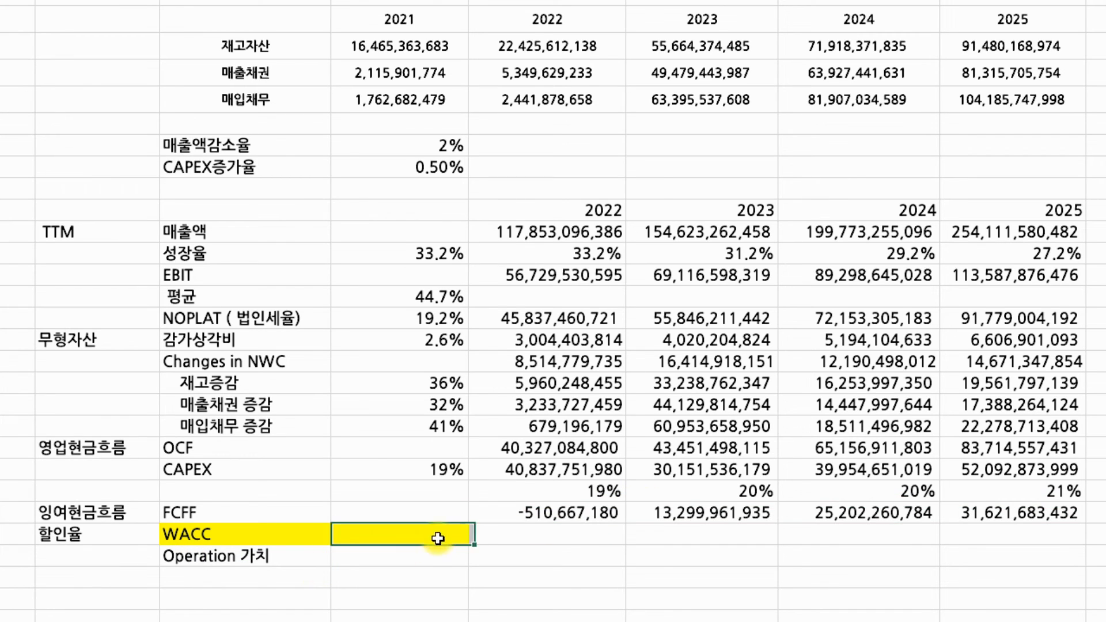
left_click_drag(663, 513, 1101, 513)
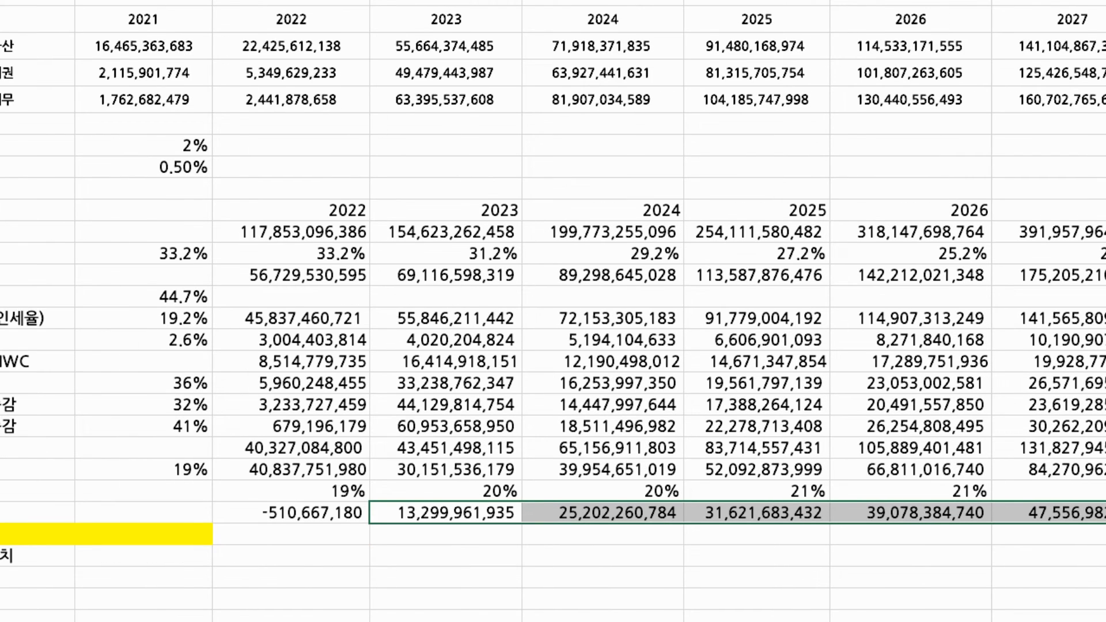
left_click(484, 535)
left_click(300, 536)
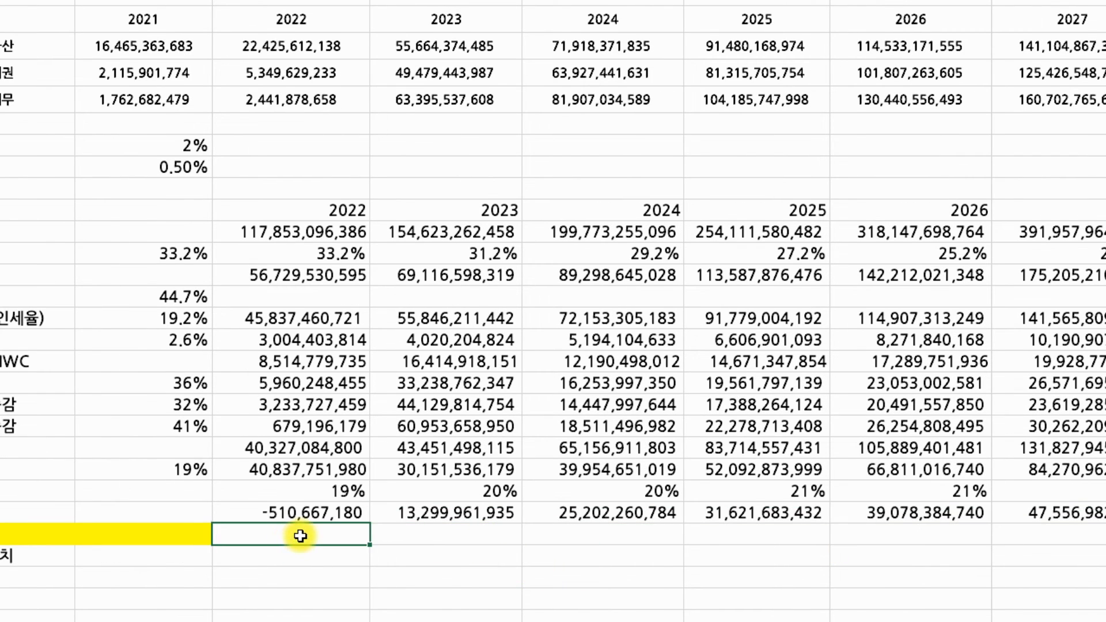
key("Left")
key("Left")
key("Left")
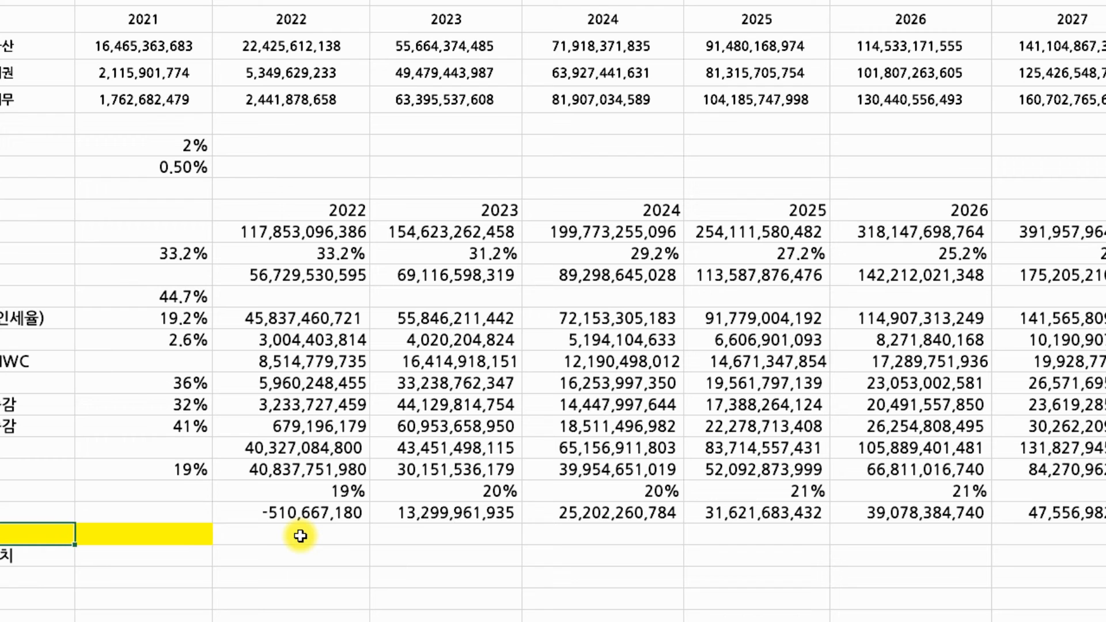
scroll(301, 536, "left", 4)
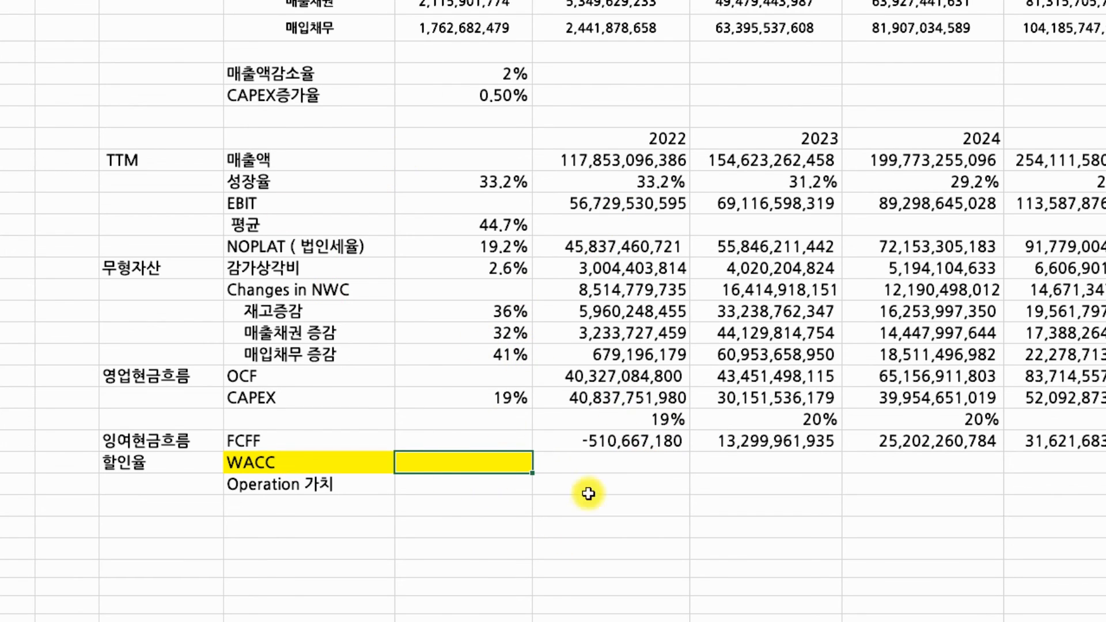
left_click(449, 480)
left_click(458, 462)
left_click(459, 482)
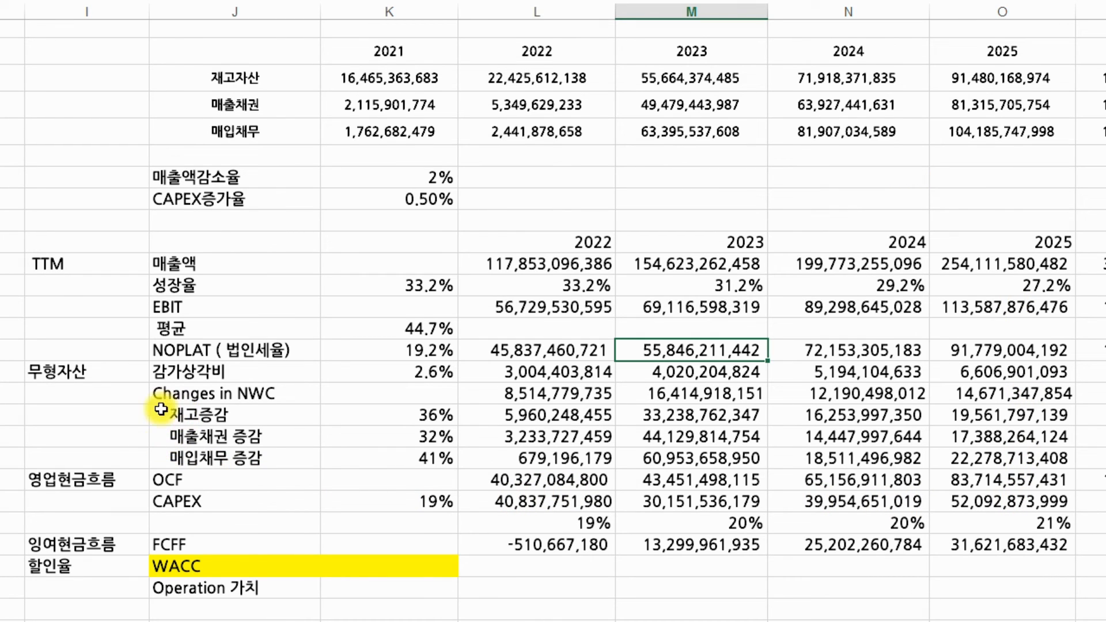
left_click_drag(133, 394, 1002, 455)
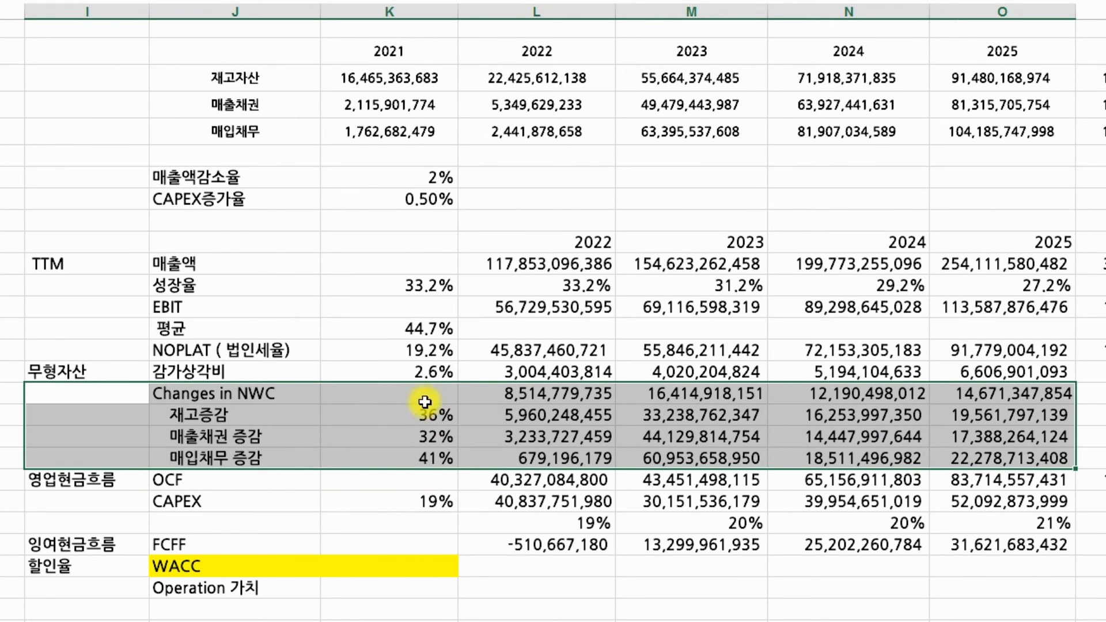
Check the 2023 매입채무 and 매출채권 forecast formulas against the 매입채무 증감 and 매출채권 증감 rate cells
left_click(439, 459)
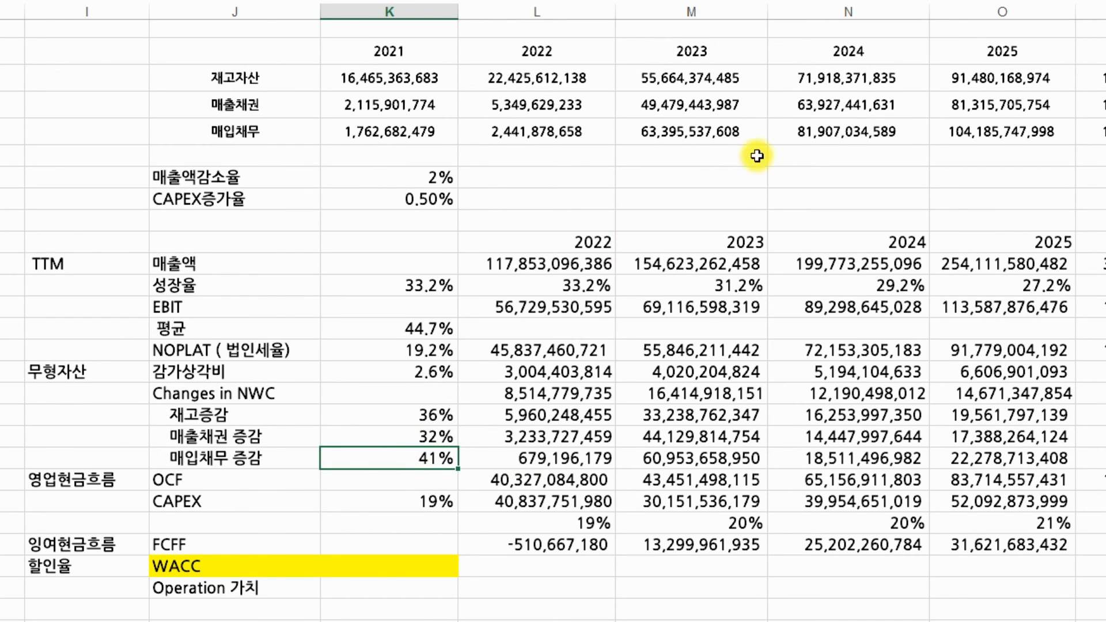
double_click(723, 133)
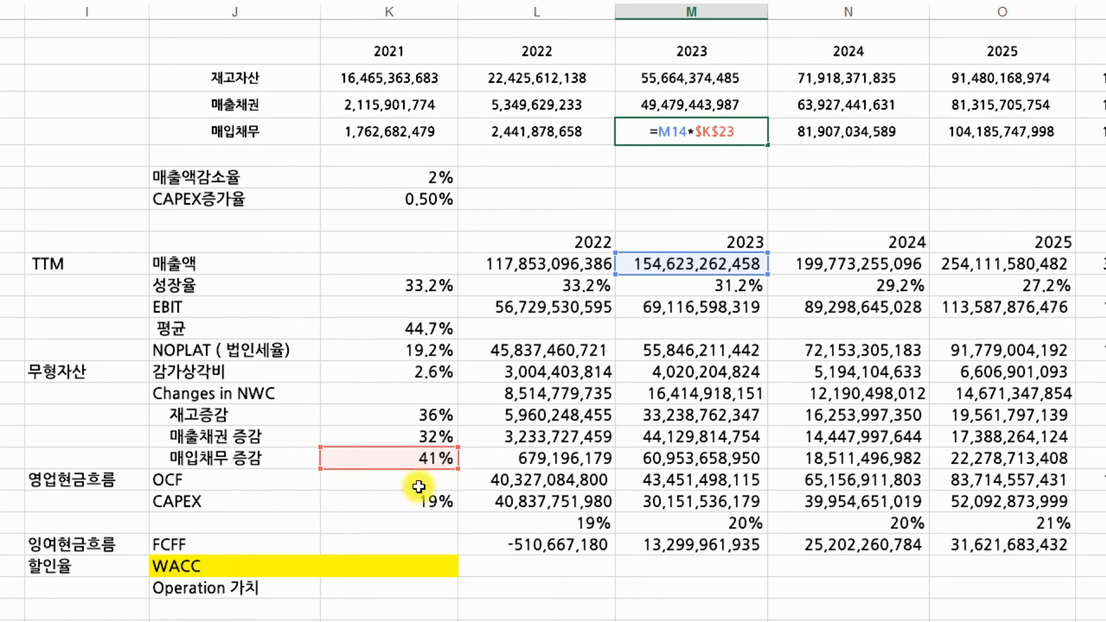
left_click(605, 397)
double_click(715, 132)
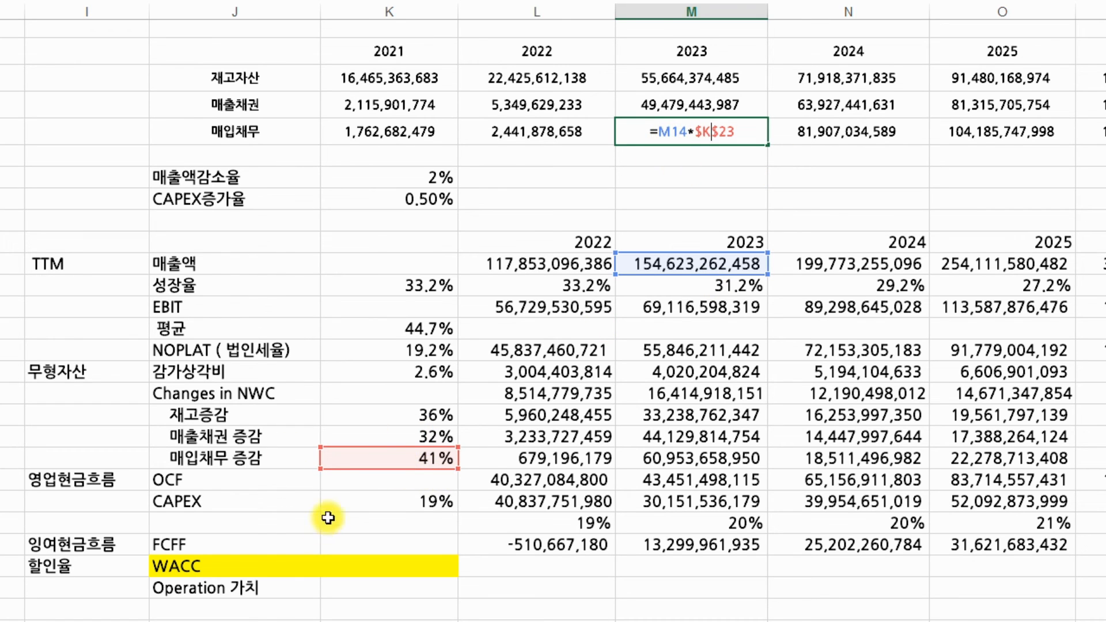
left_click(438, 397)
left_click(444, 437)
double_click(692, 115)
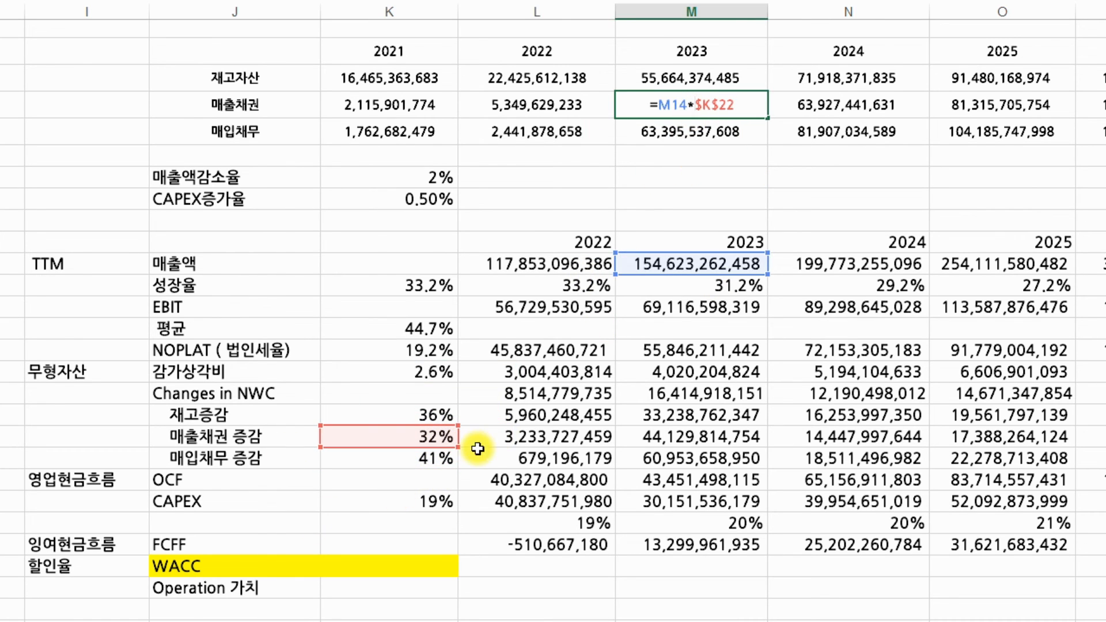
left_click(700, 393)
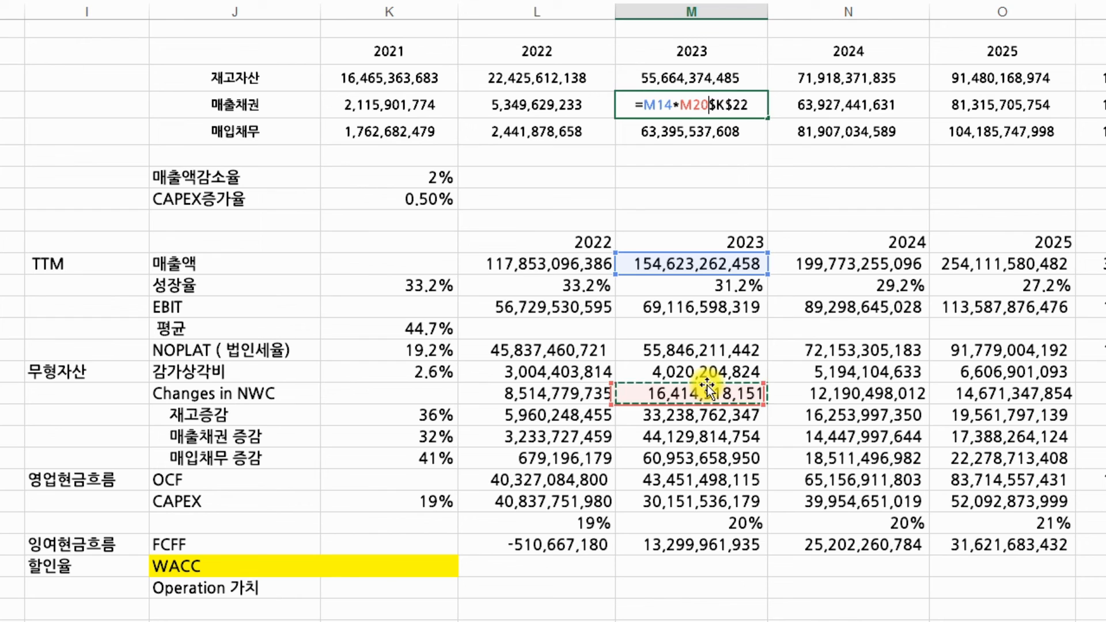
left_click(548, 371)
left_click(64, 621)
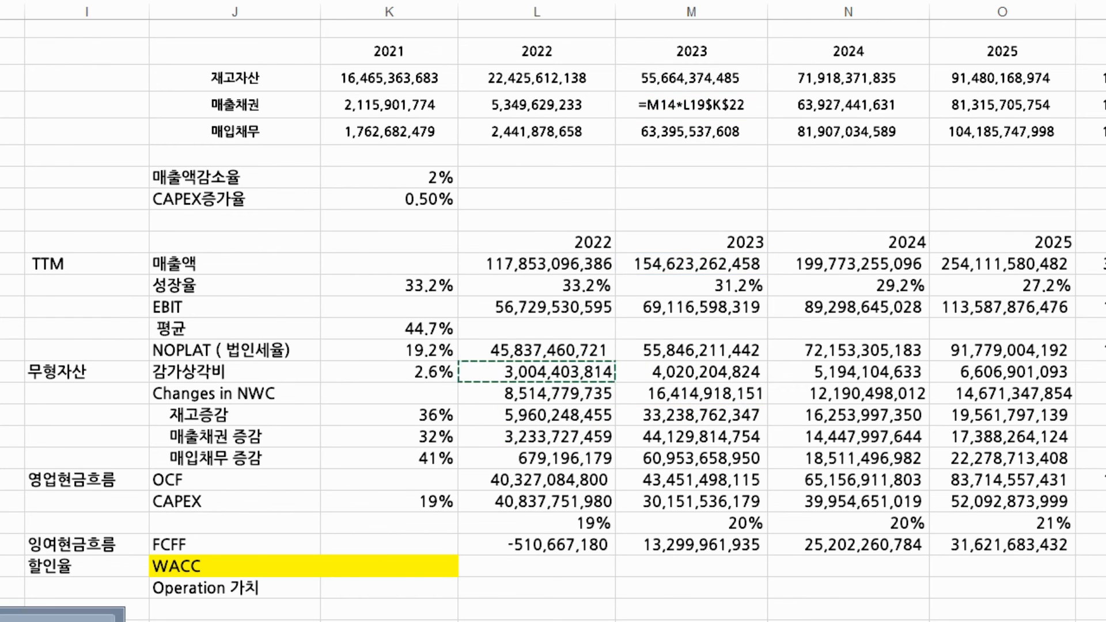
left_click(63, 620)
left_click(513, 358)
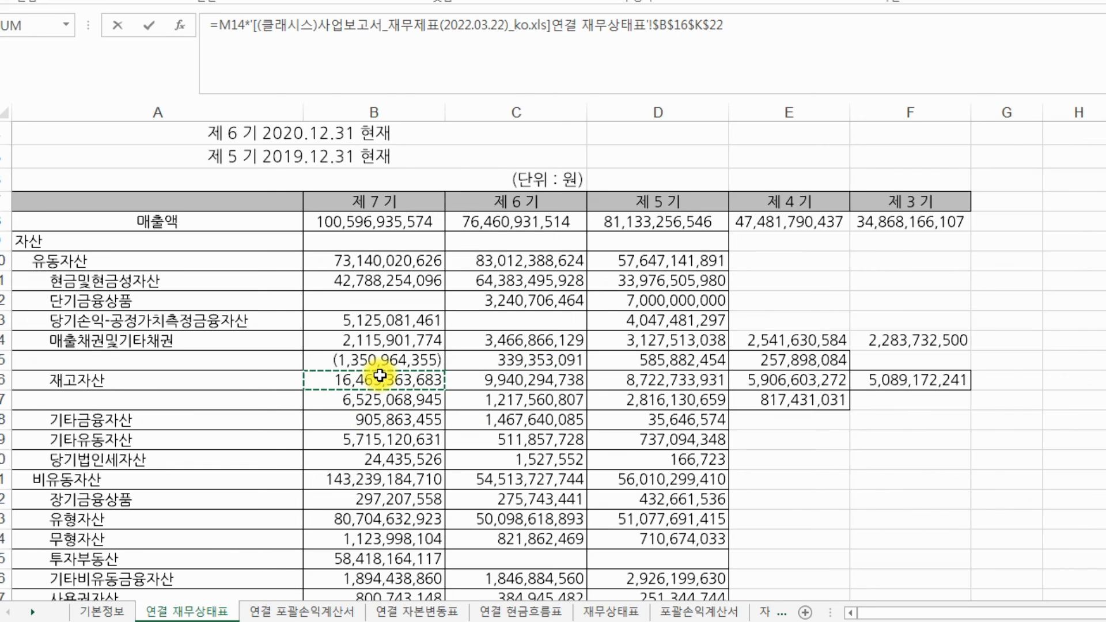
key("Return")
left_click(2, 540)
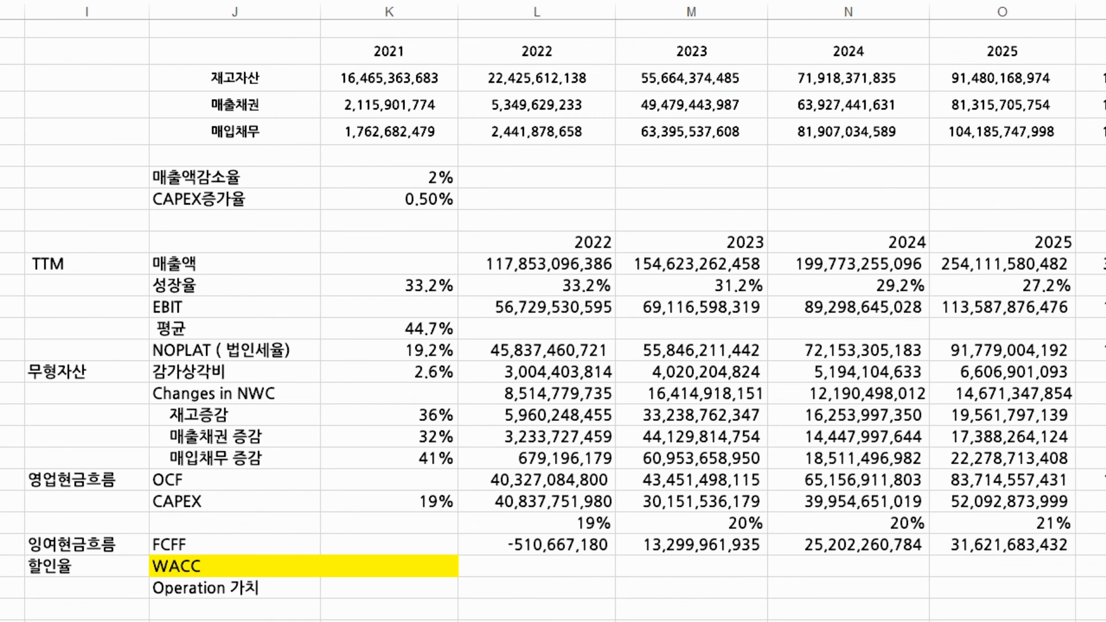
Switch to the financial statements workbook and delete the change-amount row beneath 매출채권및기타채권 on the 연결 재무상태표 sheet
left_click(61, 620)
left_click(463, 346)
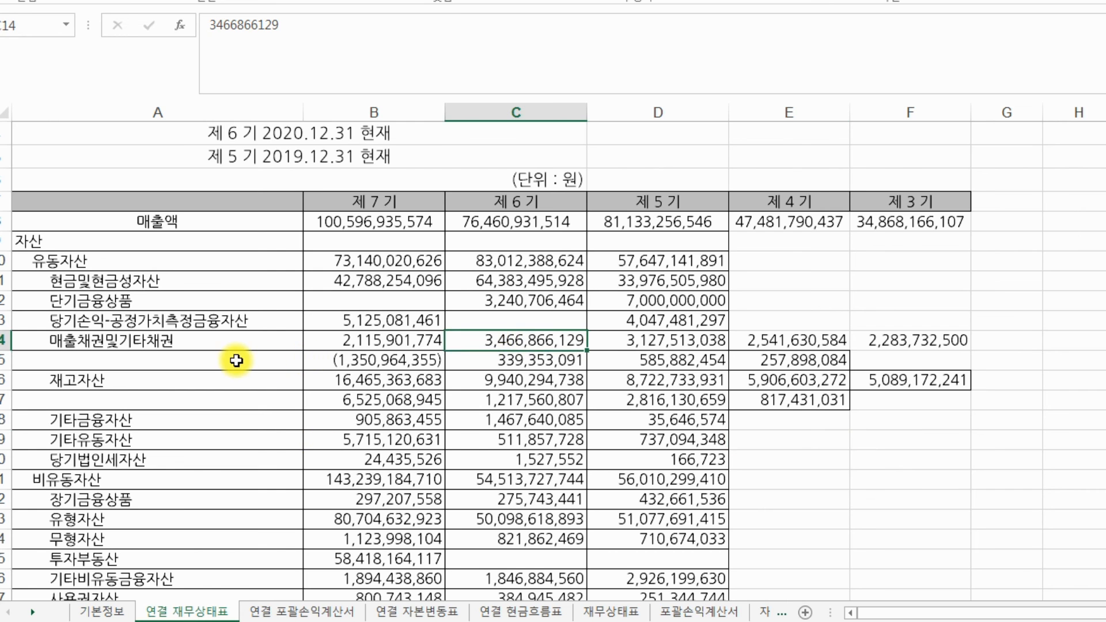
left_click(384, 366)
left_click(6, 360)
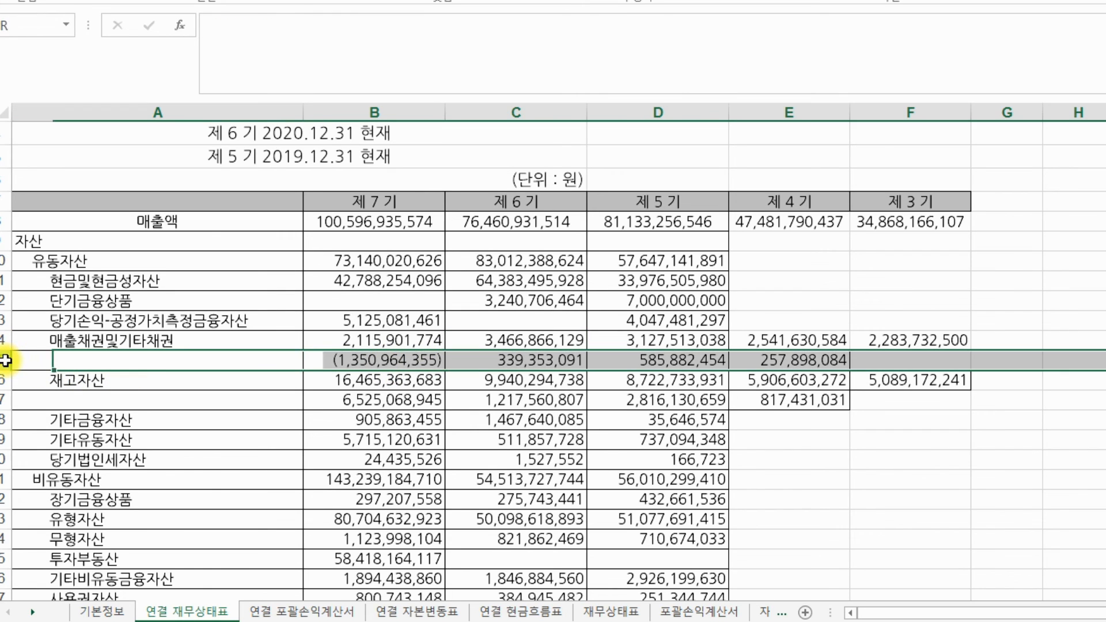
right_click(3, 360)
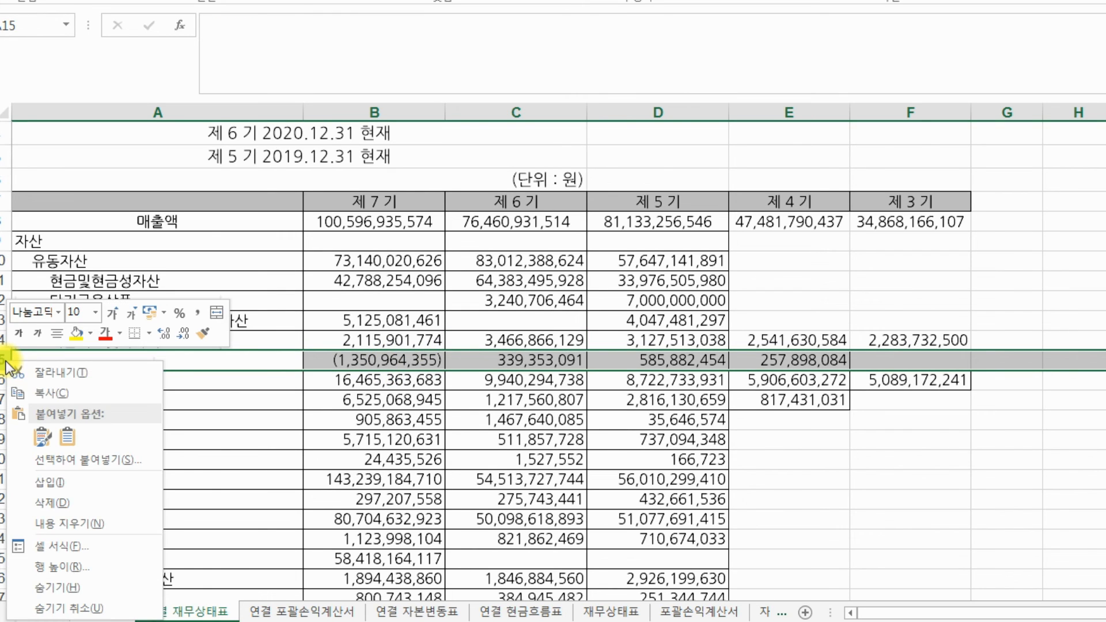
left_click(99, 503)
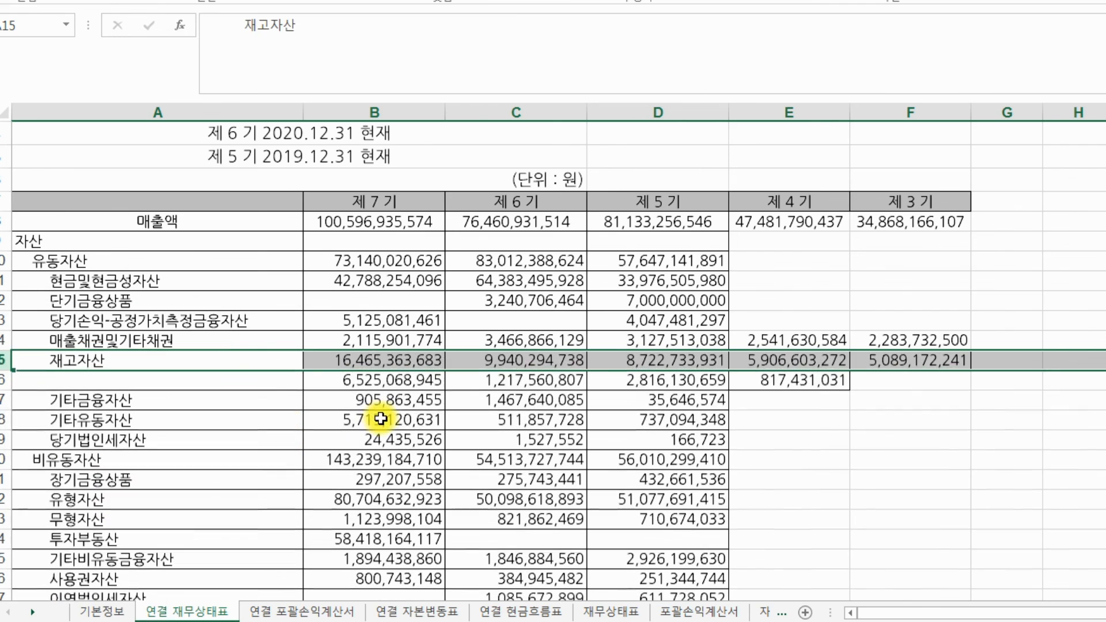
Insert a blank row between 매출채권및기타채권 and 재고자산
left_click(314, 420)
left_click(3, 361)
right_click(3, 361)
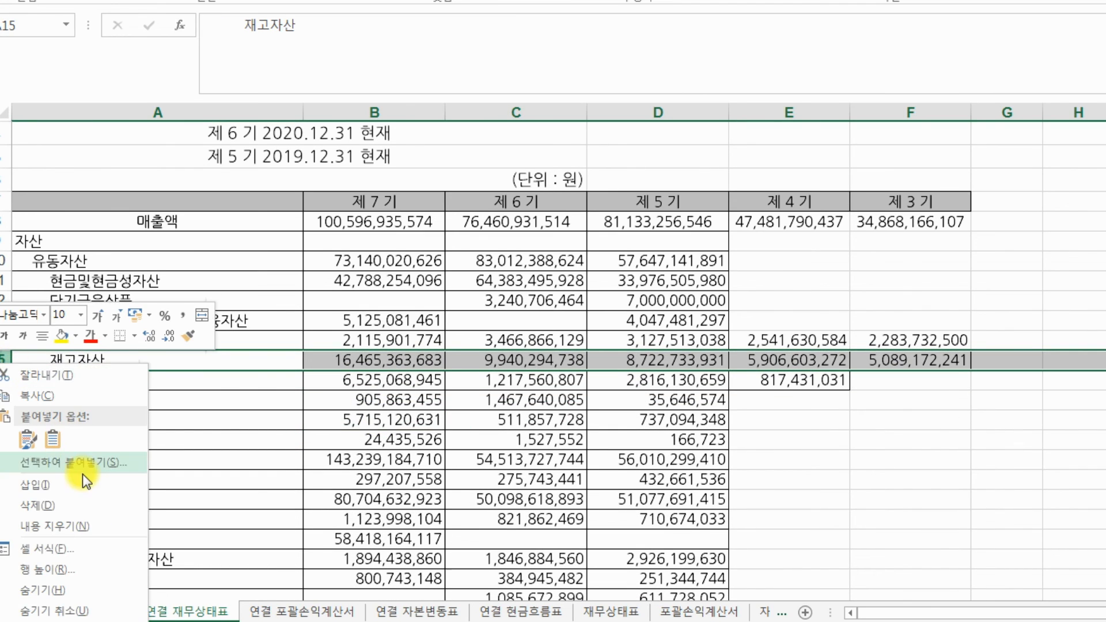
left_click(82, 490)
left_click(379, 440)
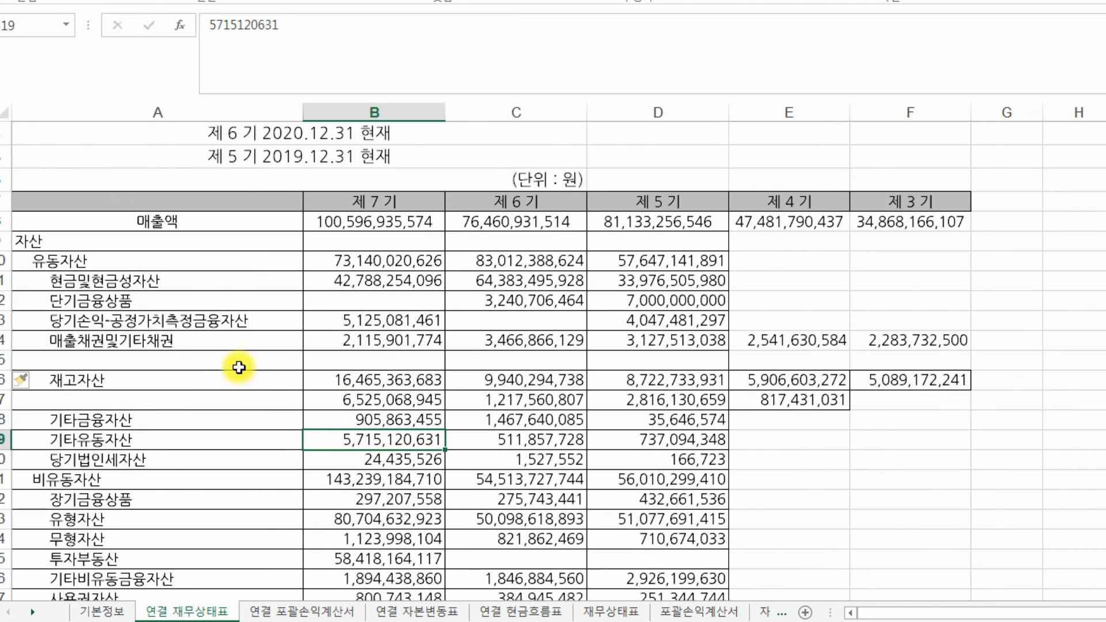
Calculate the 제 7 기 ratio of 매출채권및기타채권 to 매출액 in the blank row with =B14/B8
left_click(157, 345)
left_click_drag(513, 344, 425, 340)
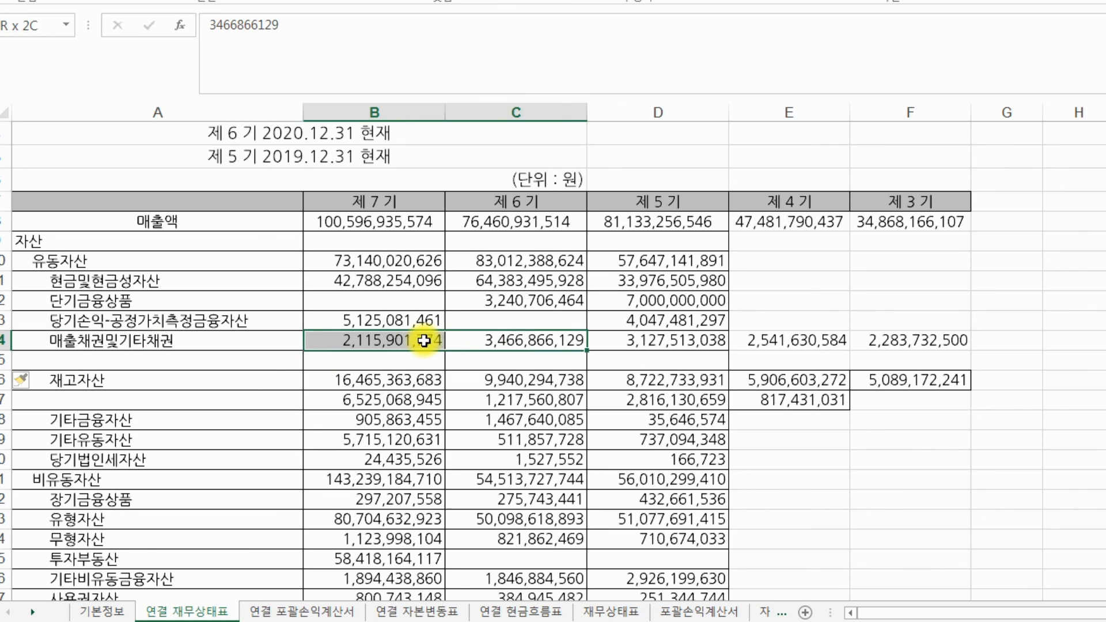
left_click(415, 360)
left_click(496, 357)
left_click_drag(498, 341, 424, 339)
left_click(425, 357)
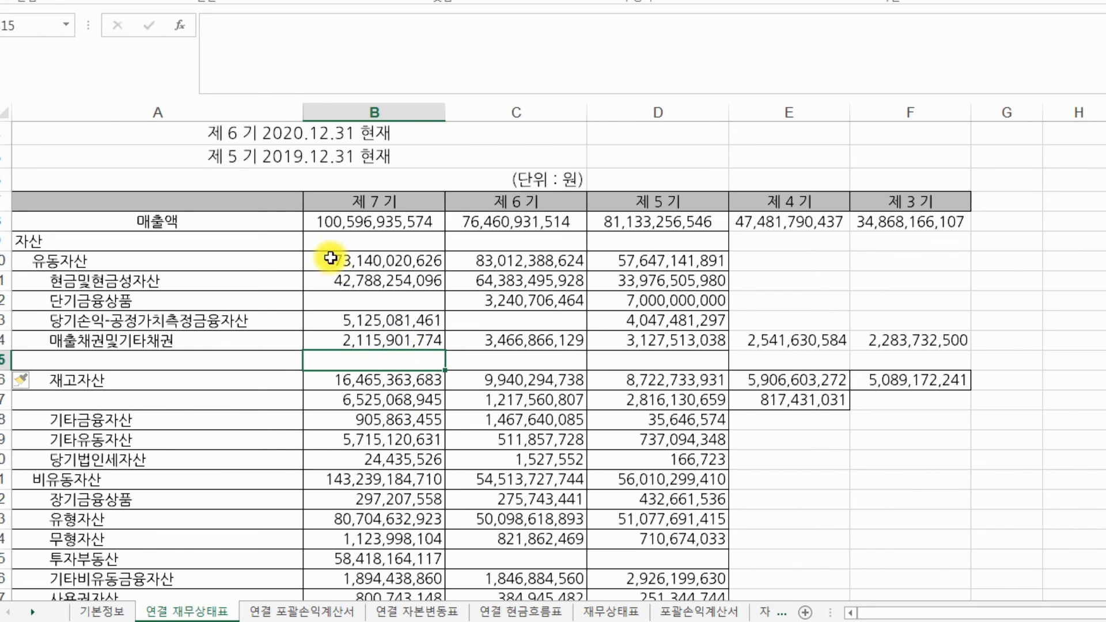
type("=")
left_click(389, 340)
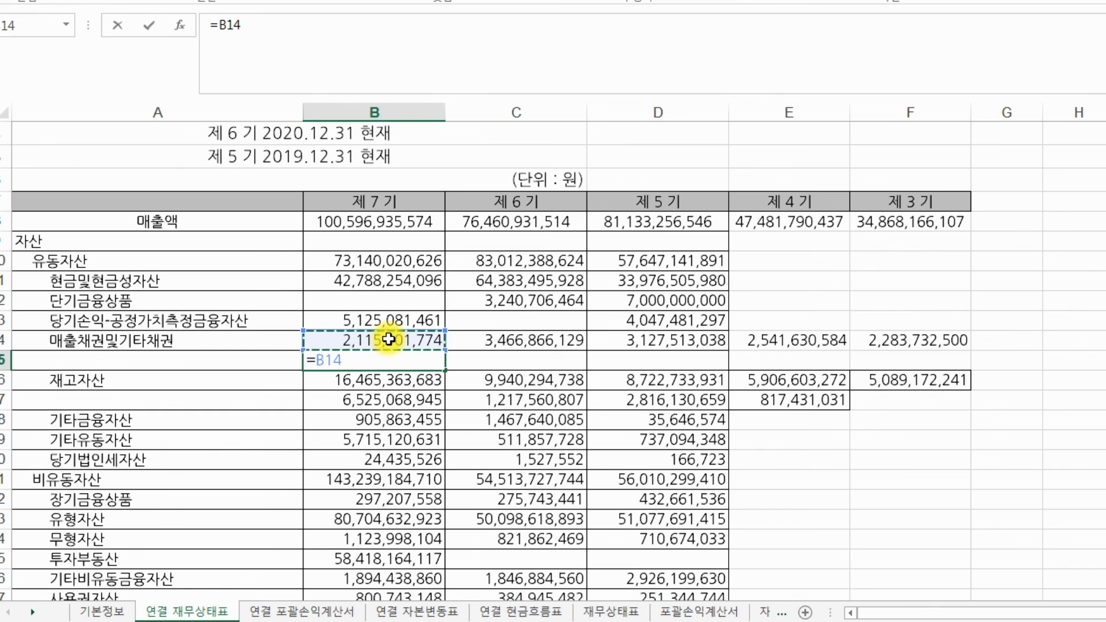
type("/")
left_click(378, 222)
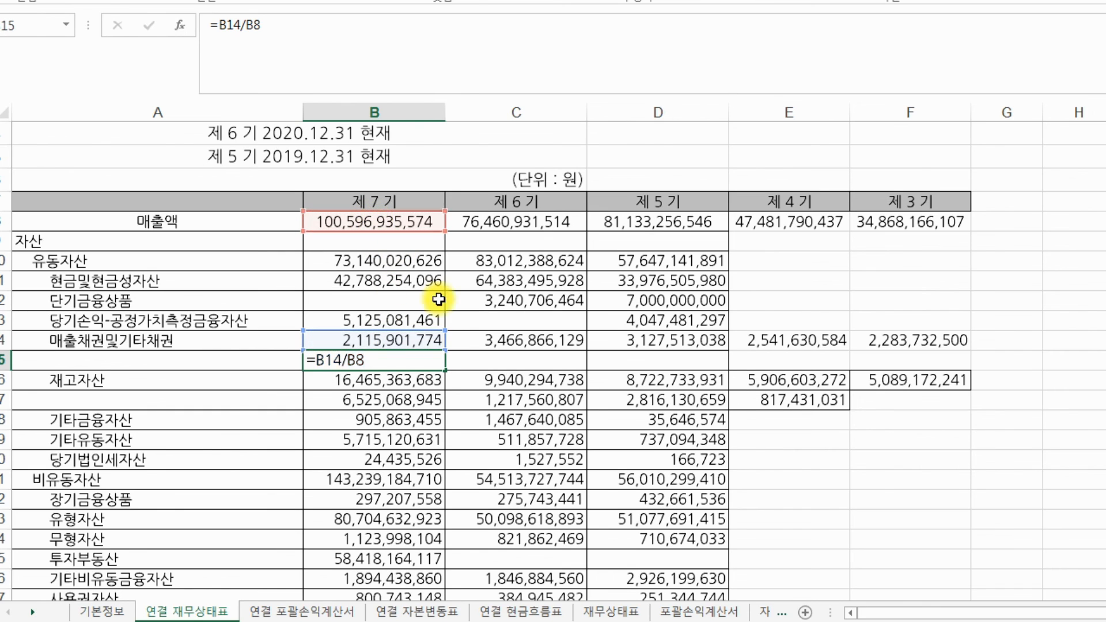
key("Return")
Format the receivables ratio as a percentage with 0 decimals and fill it across to 제 3 기
left_click(418, 362)
key("ctrl+1")
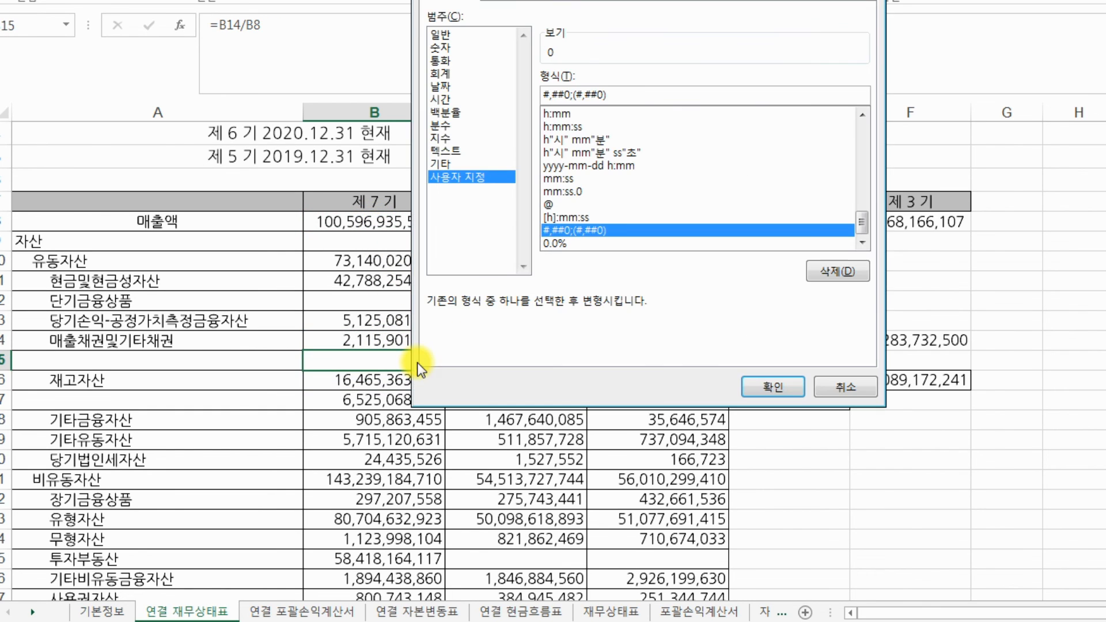
left_click(465, 123)
left_click(470, 110)
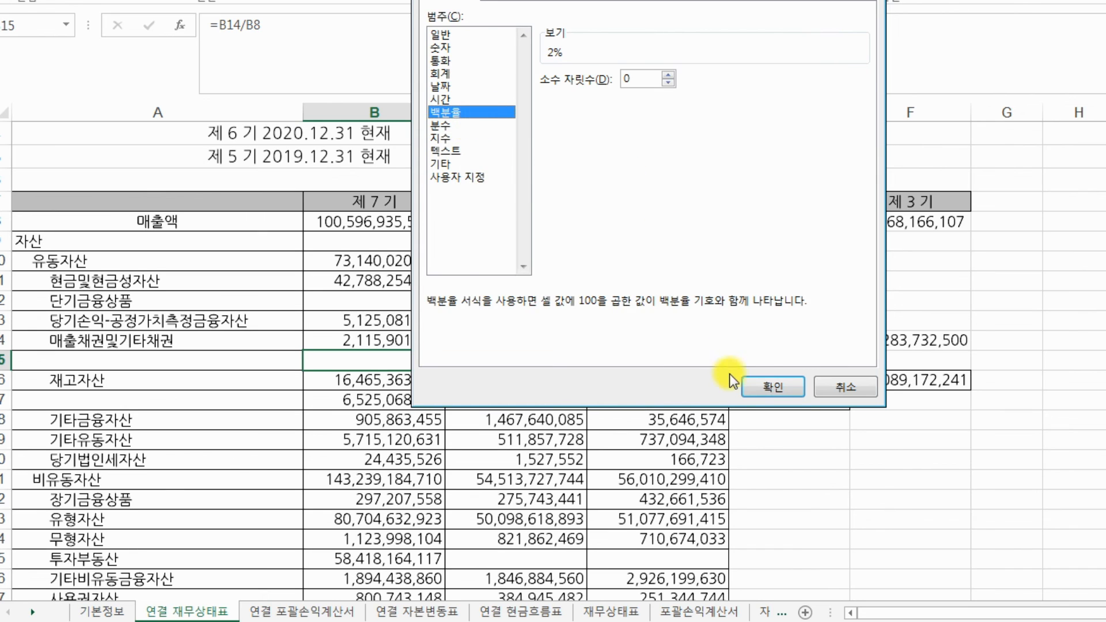
left_click(765, 390)
left_click_drag(445, 371, 925, 378)
left_click(916, 441)
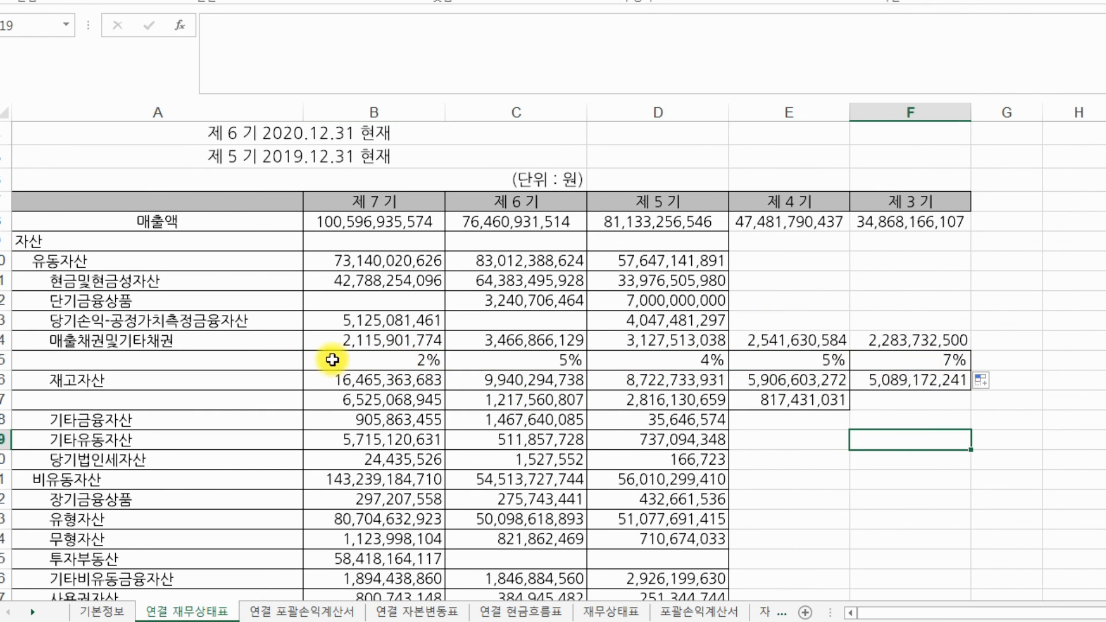
Examine the receivables-to-sales ratios from 제 7 기 through 제 3 기 to judge a suitable forecast rate
left_click(236, 359)
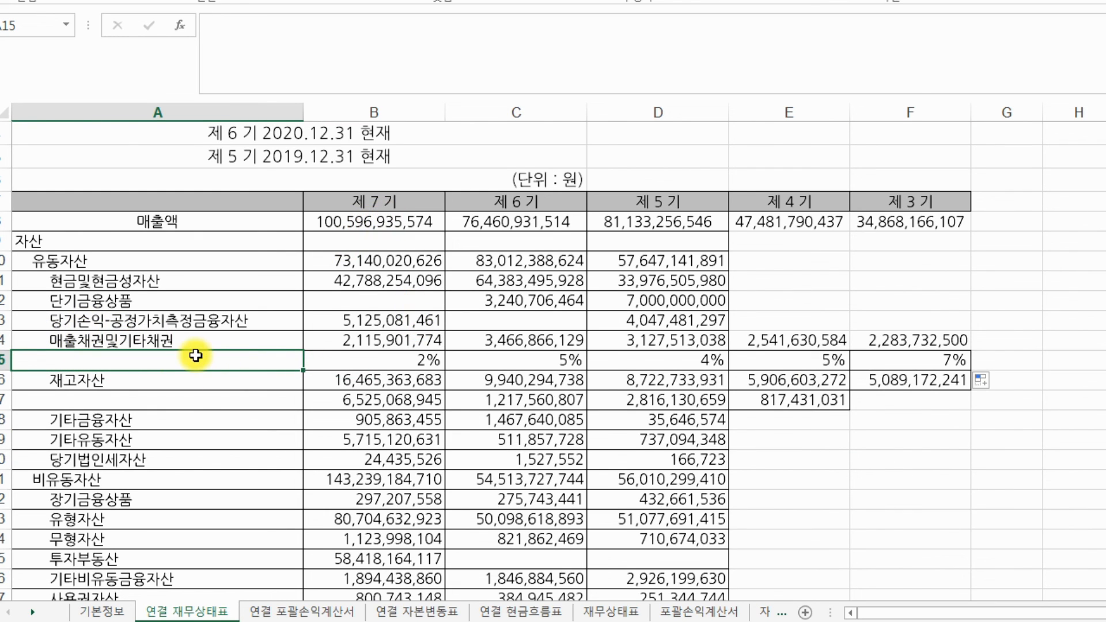
left_click(402, 358)
left_click(563, 357)
left_click(682, 363)
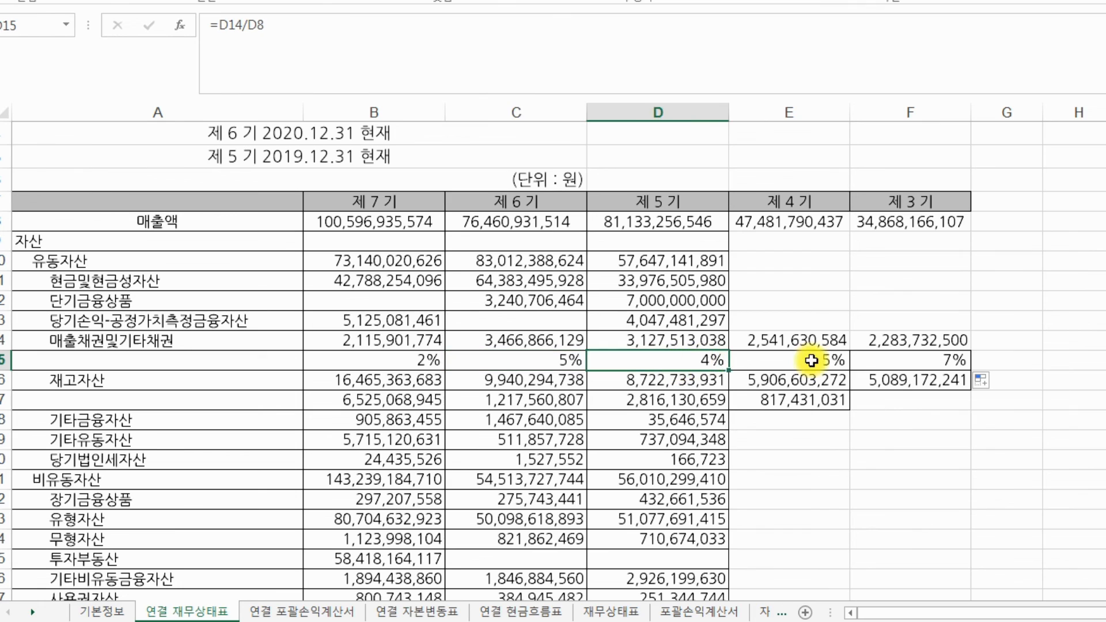
left_click(807, 360)
left_click(902, 361)
left_click(410, 362)
left_click_drag(410, 362, 883, 361)
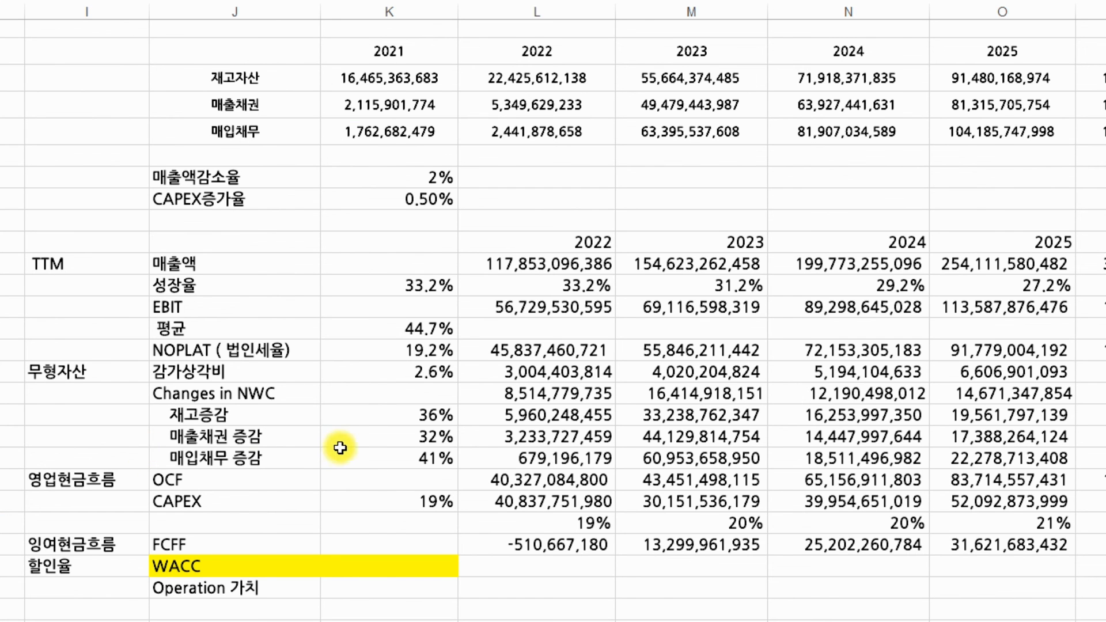
Return to the forecast workbook and set the 매출채권 증감 rate to 4%
left_click(342, 442)
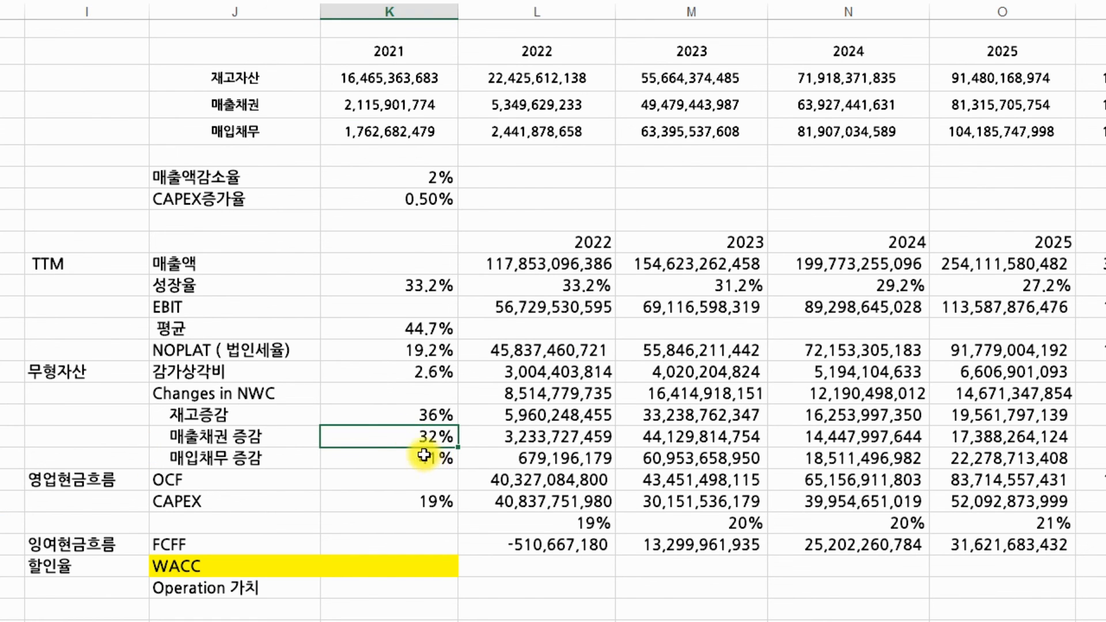
type("4")
key("Return")
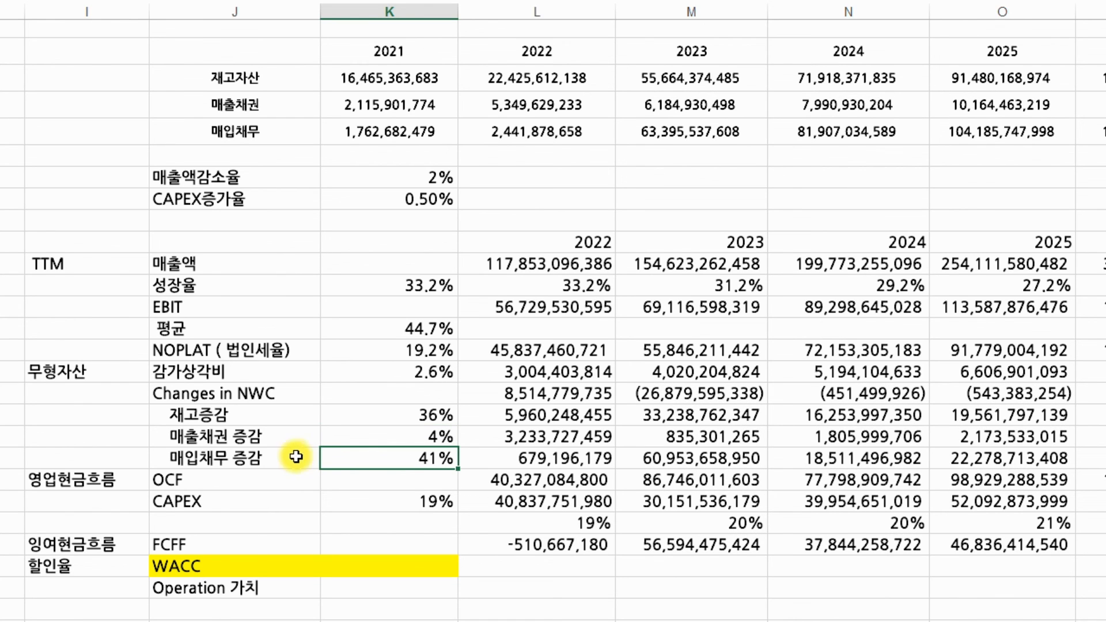
left_click(595, 432)
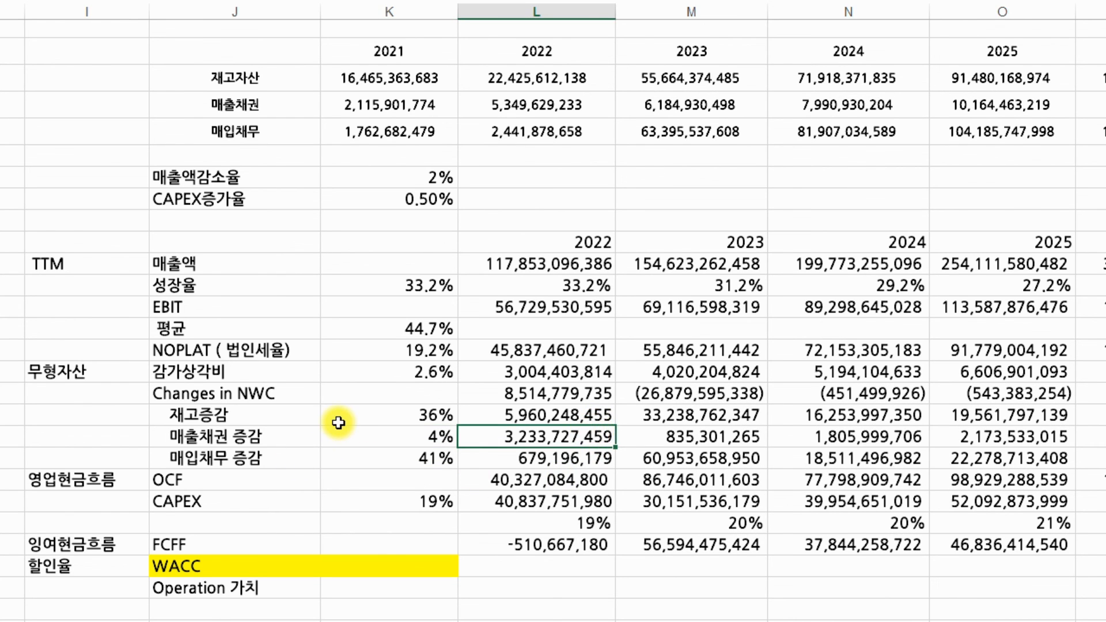
left_click(361, 431)
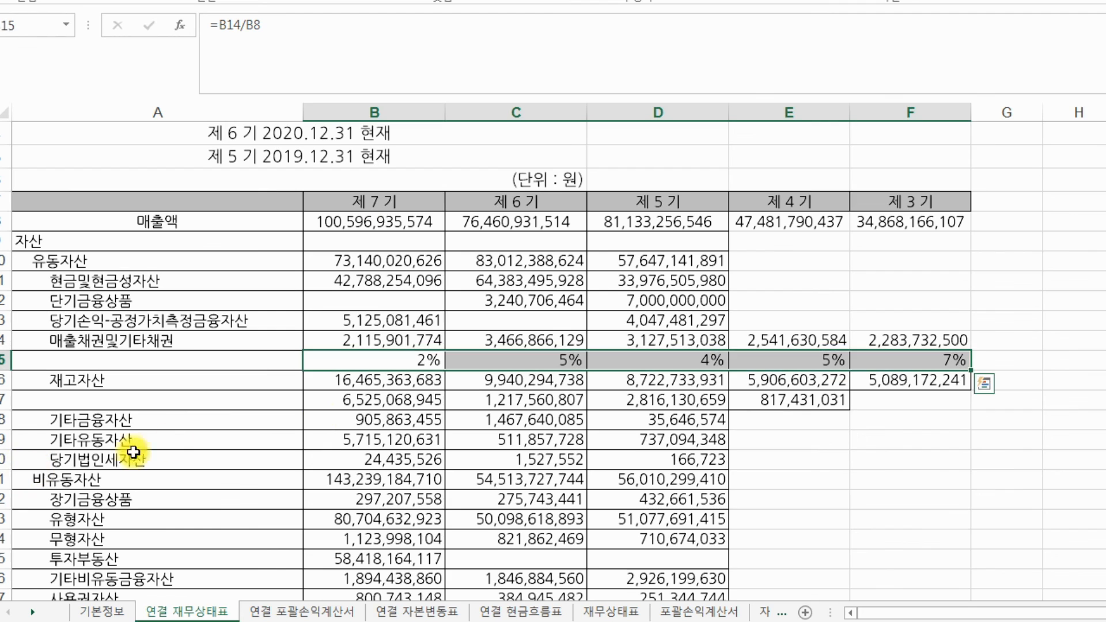
In the financial statements workbook, insert a blank row directly beneath 재고자산
left_click(459, 388)
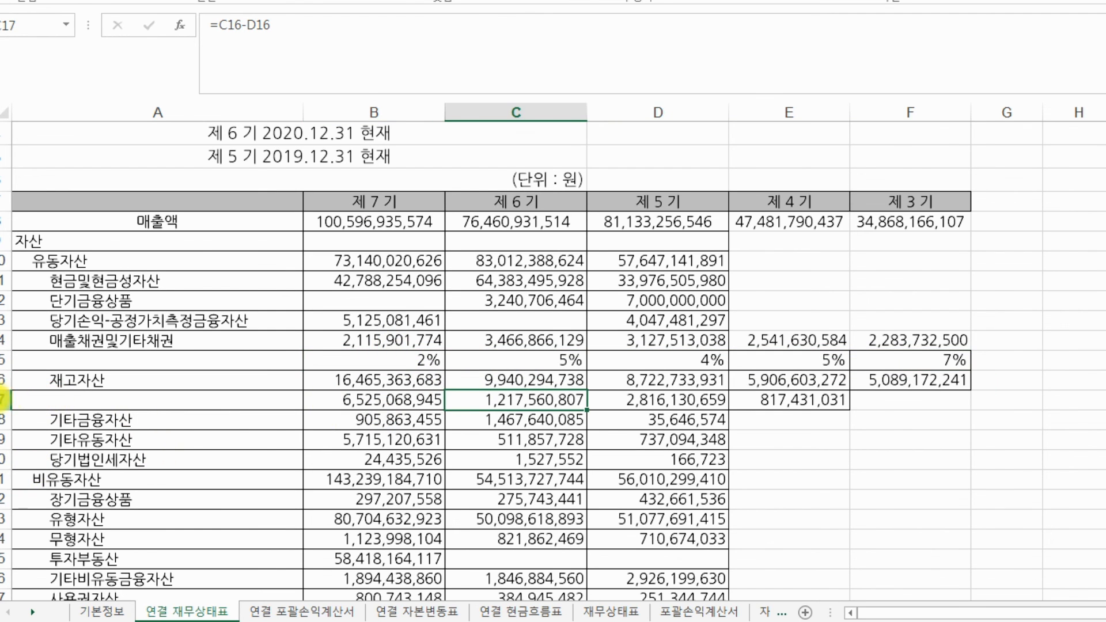
left_click(2, 400)
right_click(2, 400)
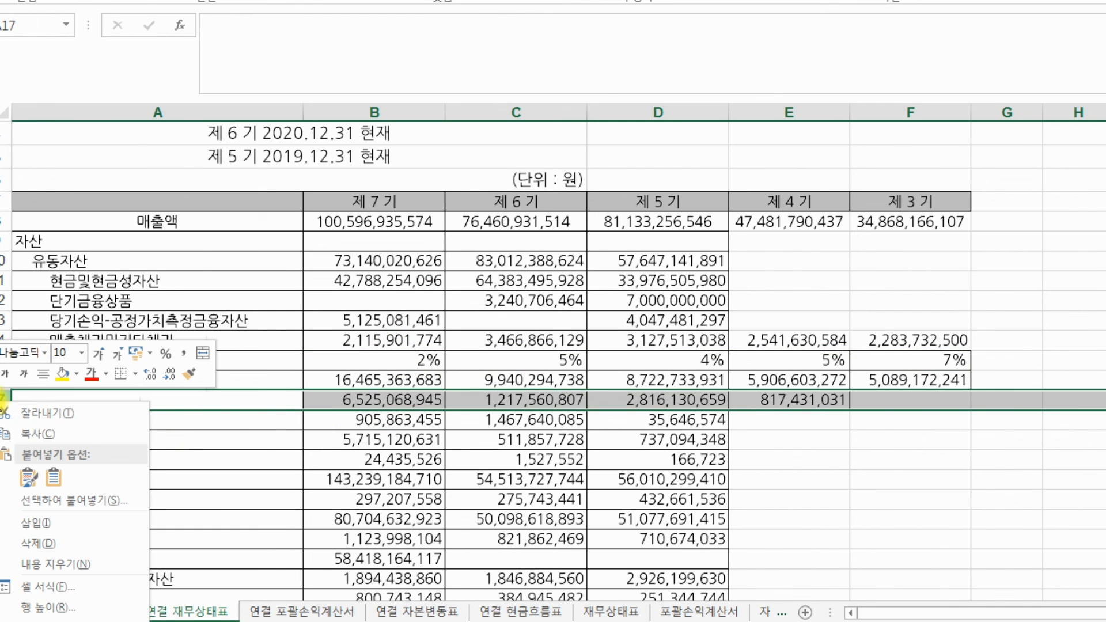
left_click(78, 516)
Calculate the 제 7 기 ratio of 재고자산 to 매출액 in the new row with =B16/B8
left_click(411, 397)
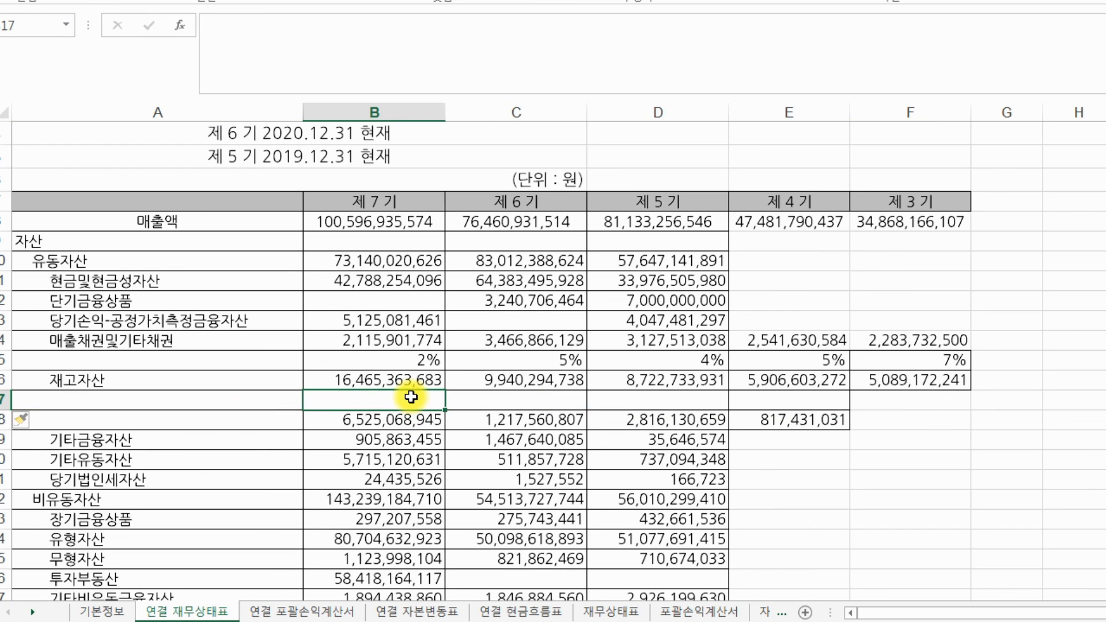
type("=")
left_click(405, 384)
type("/")
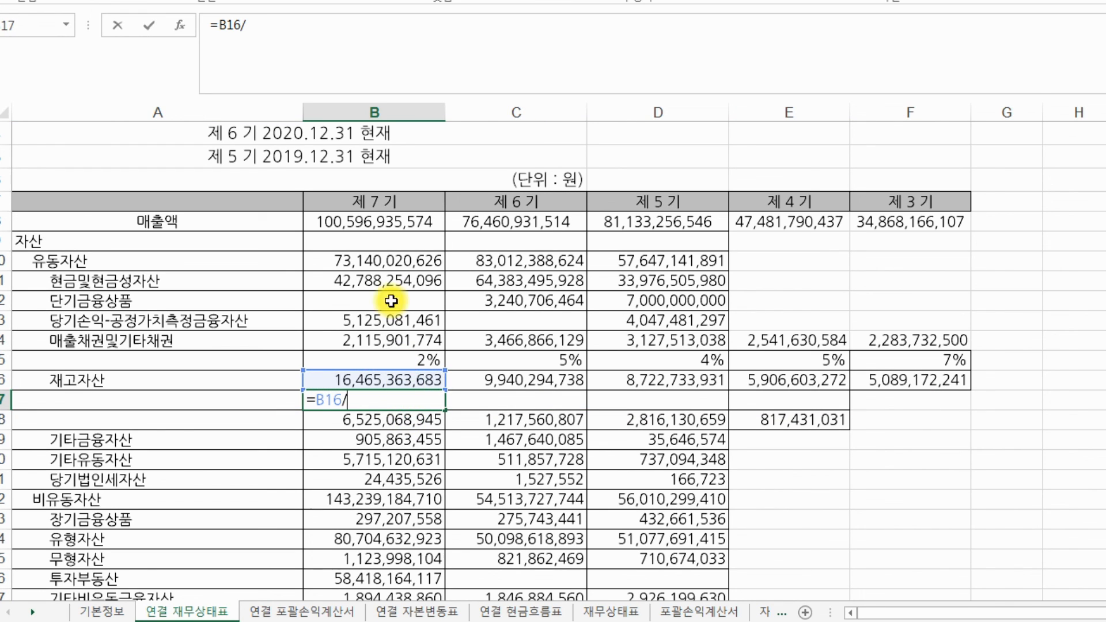
left_click(371, 220)
key("Return")
Format the 제 7 기 inventory ratio as a percentage with 0 decimals
left_click(421, 397)
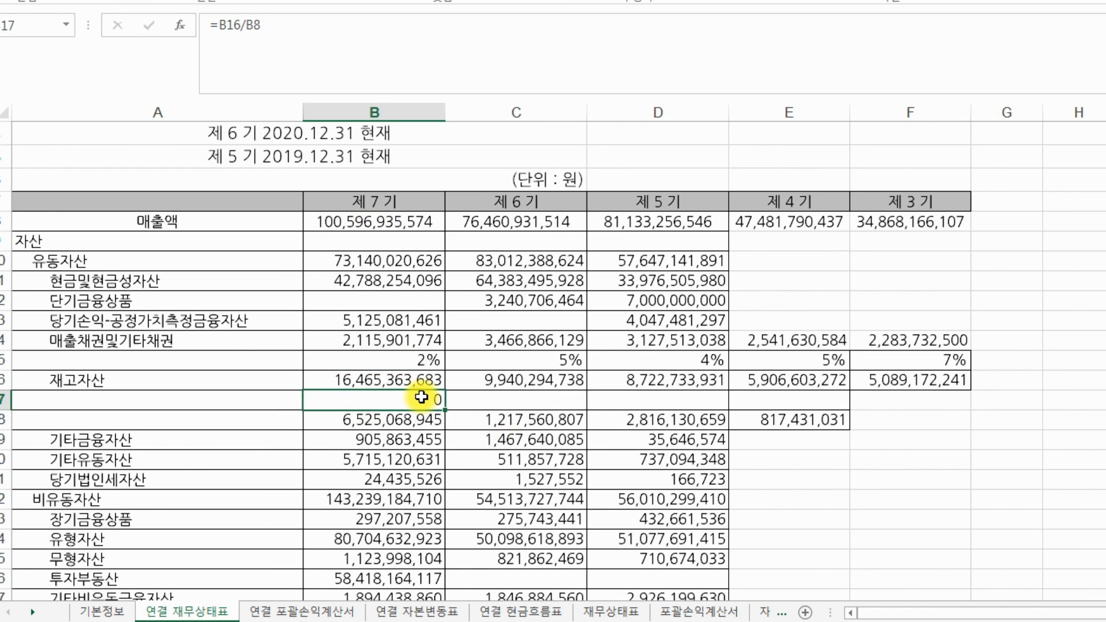
key("ctrl+1")
left_click(455, 112)
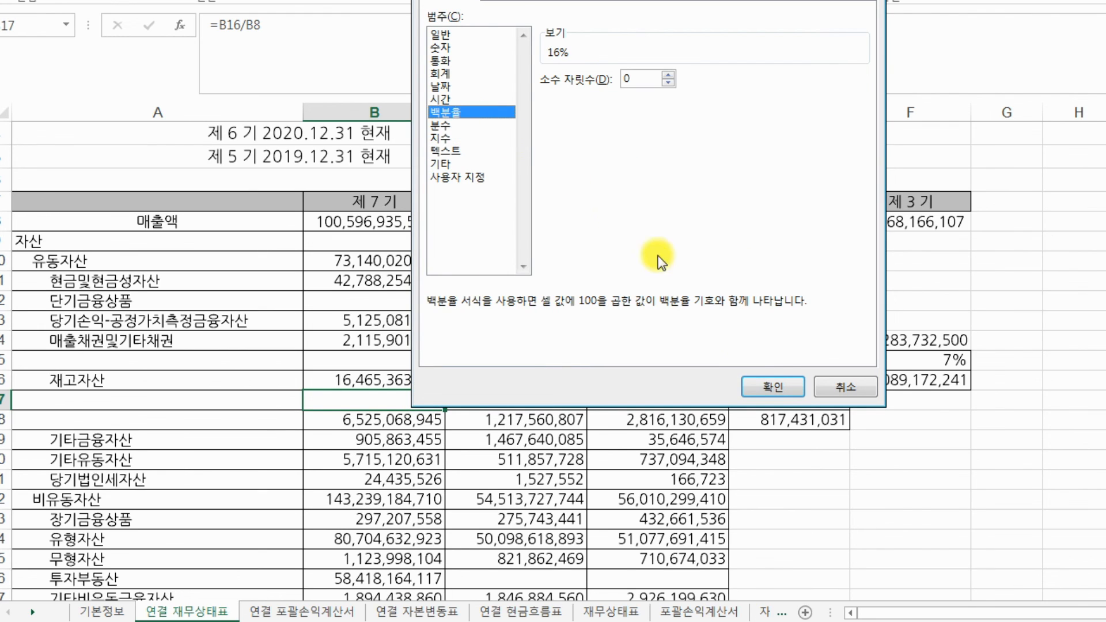
left_click(772, 388)
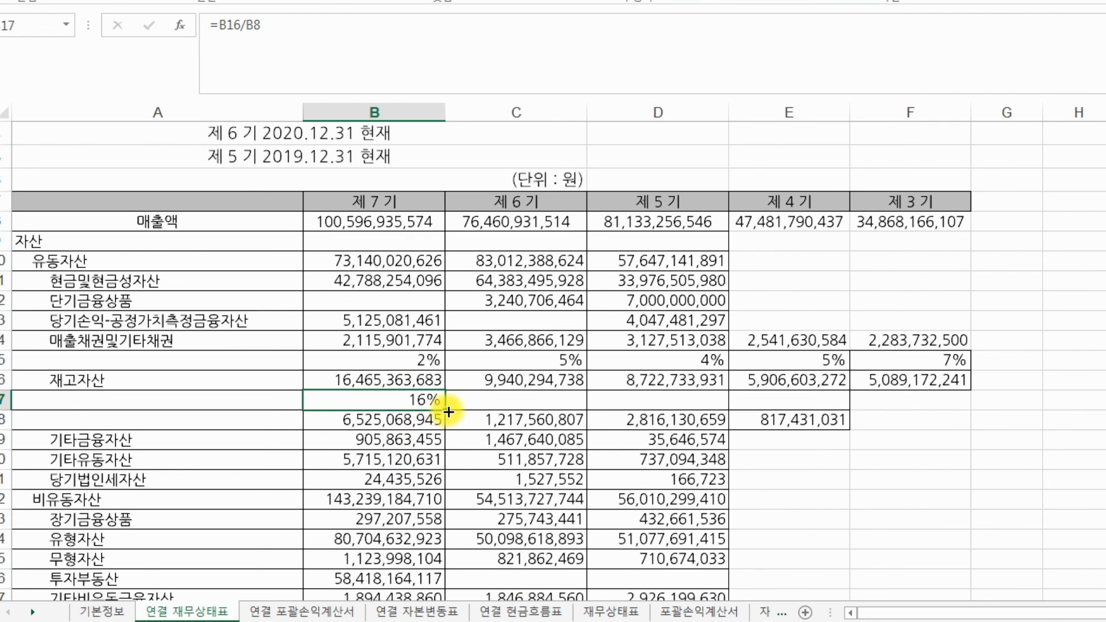
Extend the 제 7 기 재고자산-to-매출액 ratio formula across 제 6 기 through 제 3 기
left_click_drag(445, 411, 733, 406)
left_click_drag(952, 400, 952, 399)
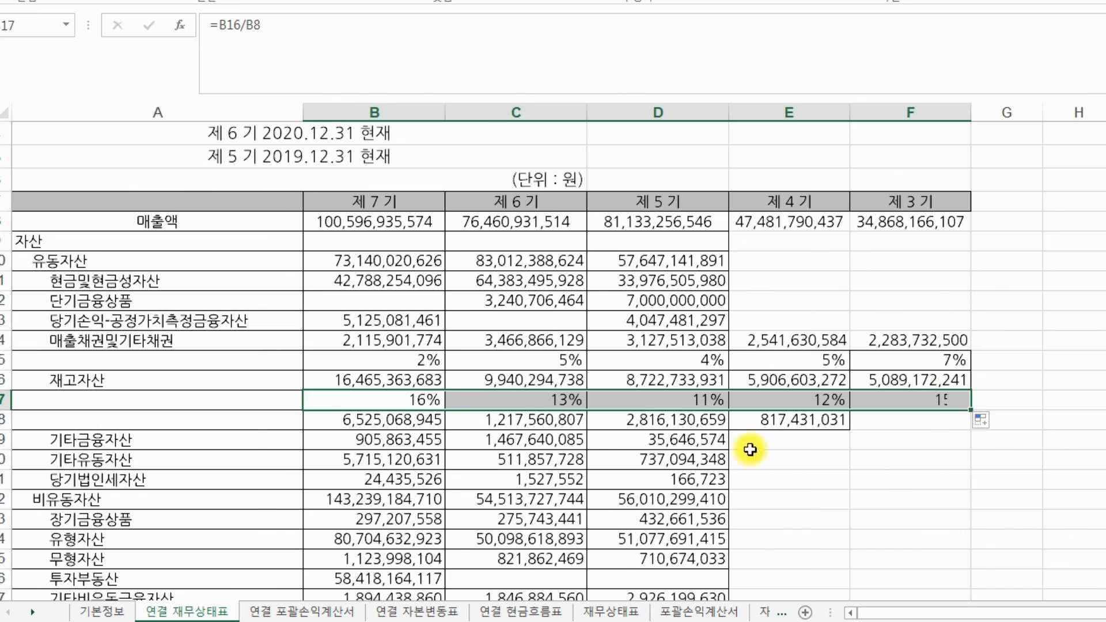
left_click_drag(406, 400, 941, 407)
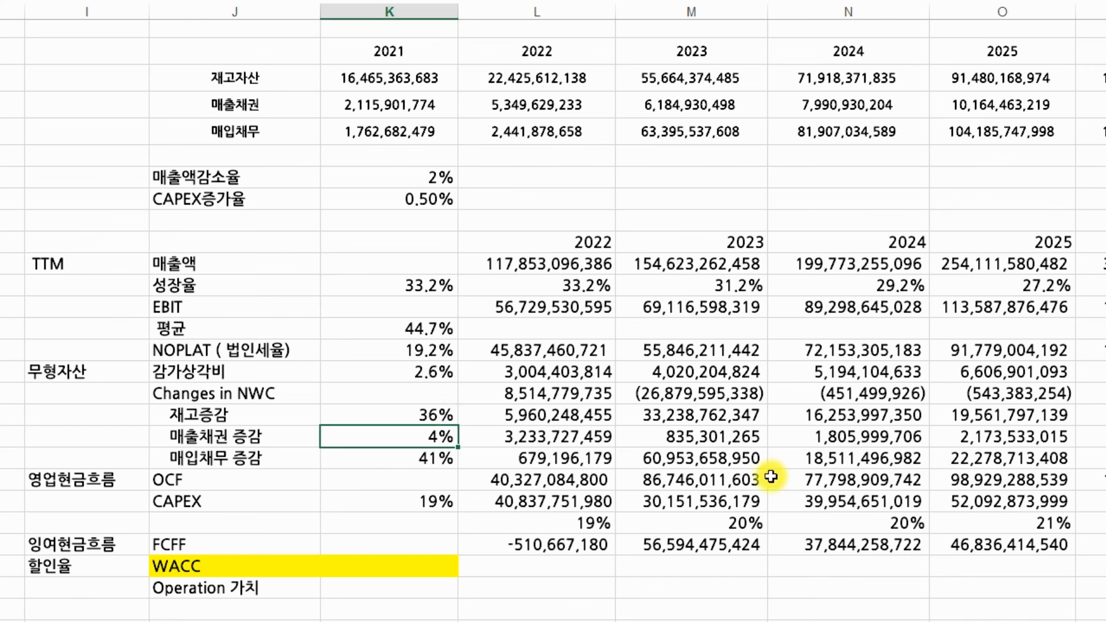
Return to the forecast workbook and set the 재고증감 rate to 13%
left_click(453, 416)
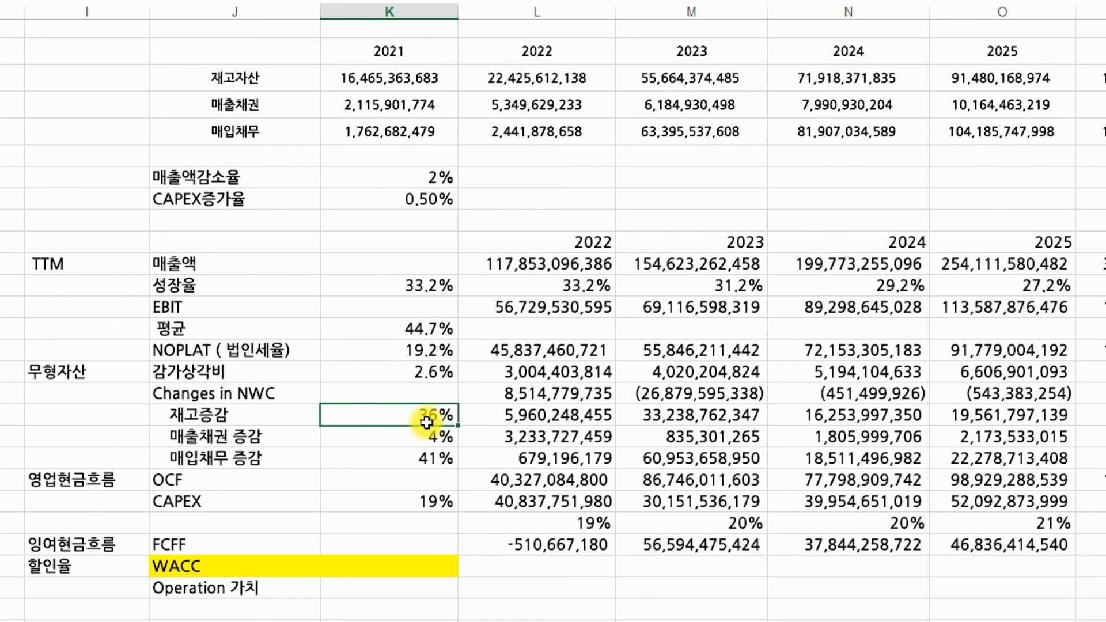
type("13")
key("Return")
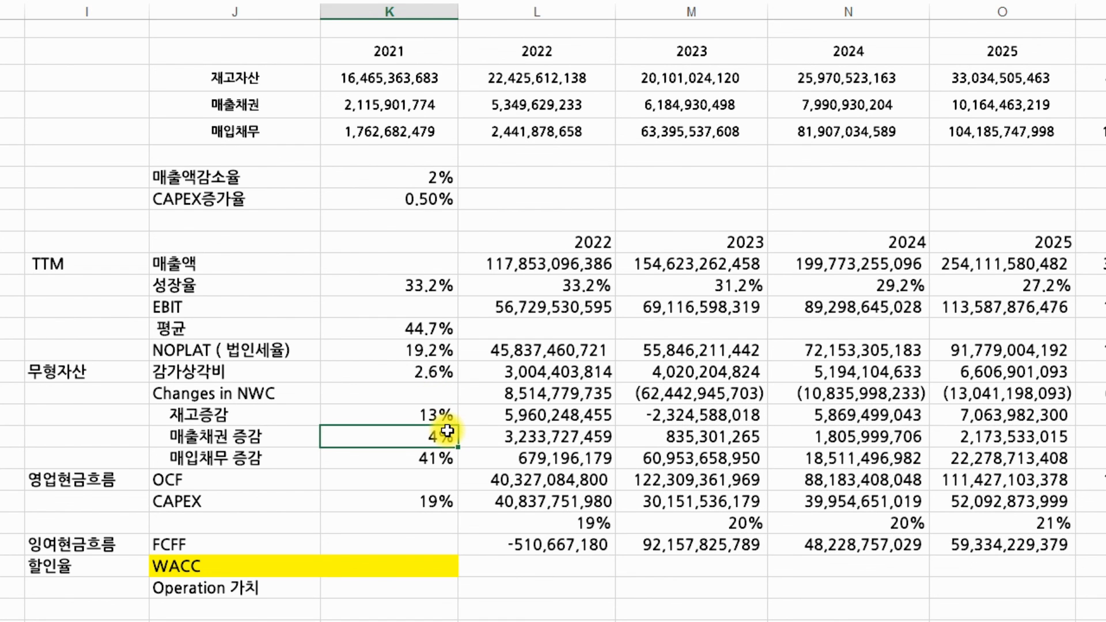
Switch to the financial statements workbook and insert a blank row directly beneath 매입채무및기타채무
key("alt+Tab")
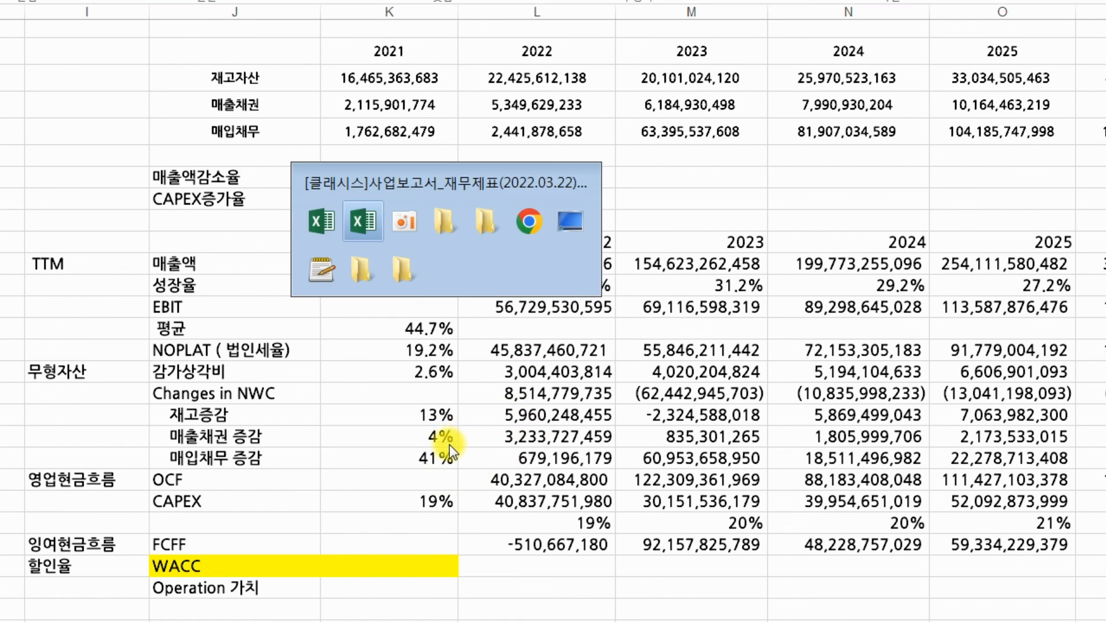
scroll(430, 458, "down", 4)
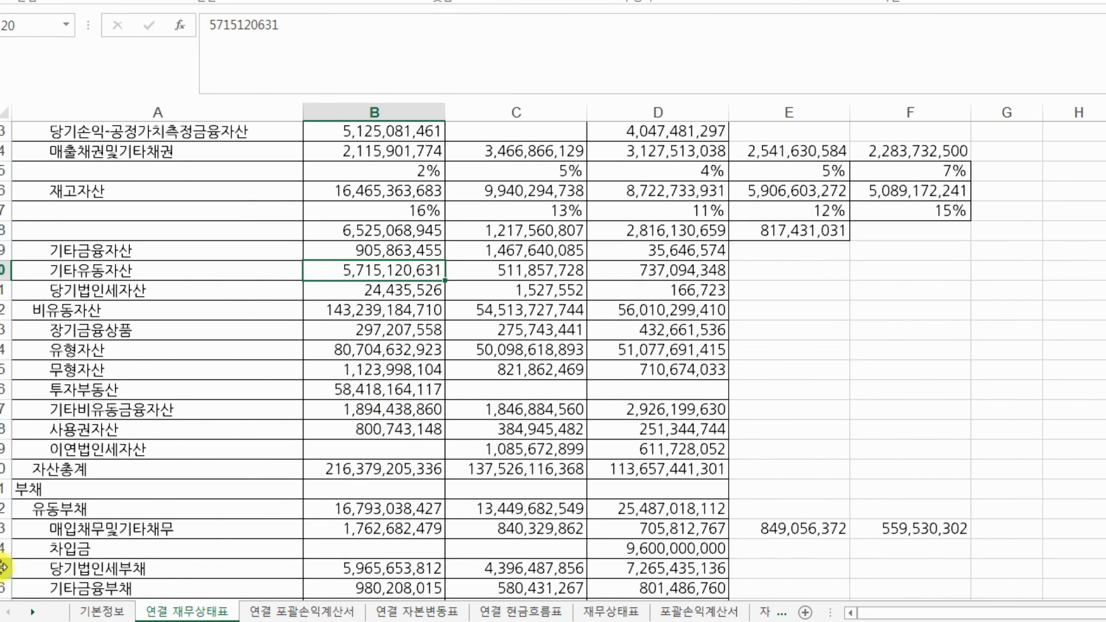
left_click(3, 549)
right_click(3, 549)
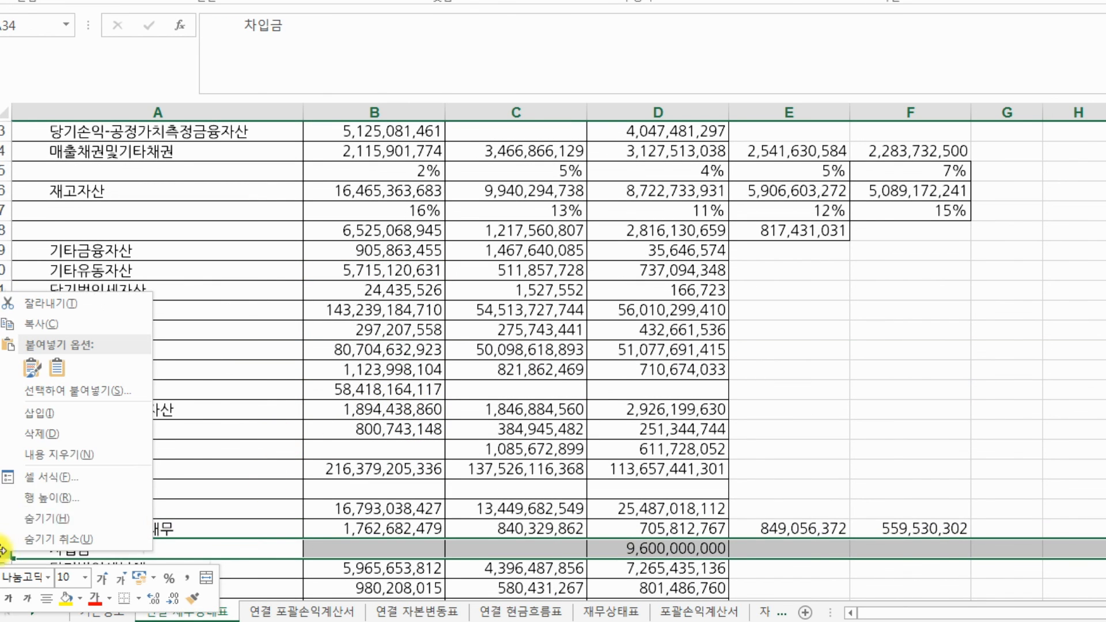
left_click(62, 417)
Calculate the 제 7 기 ratio of 매입채무및기타채무 to 매출액 in the new row with =B33/B8
left_click(390, 555)
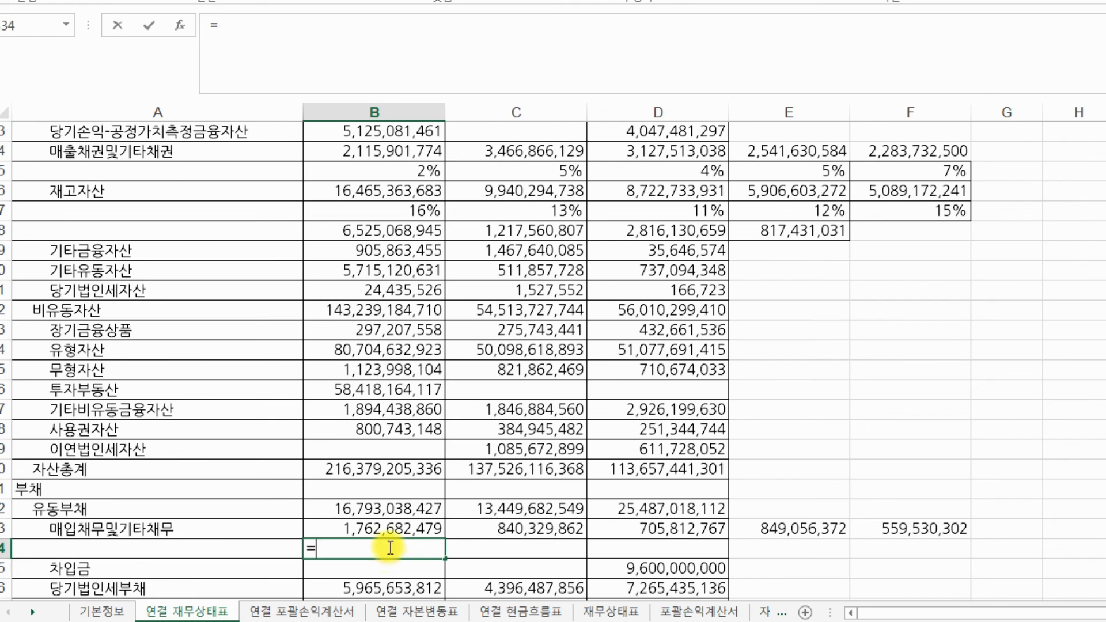
type("=")
left_click(390, 526)
type("/")
scroll(378, 190, "up", 2)
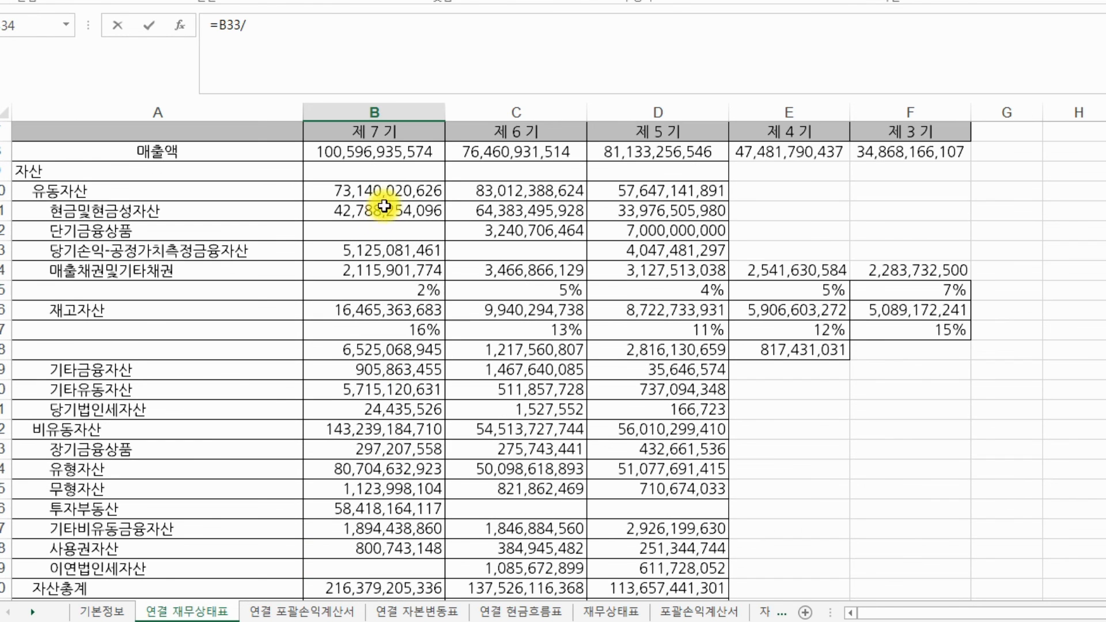
left_click(388, 154)
scroll(507, 582, "down", 2)
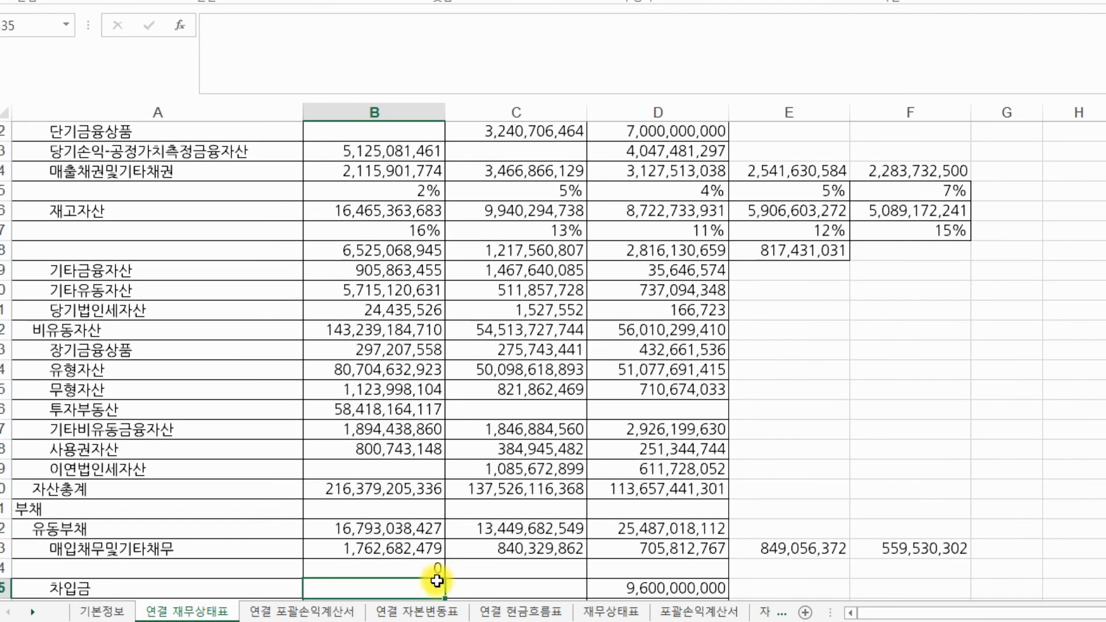
key("ctrl+Return")
Format the 제 7 기 payables ratio as a percentage with 0 decimals and extend it across to 제 3 기
key("ctrl+1")
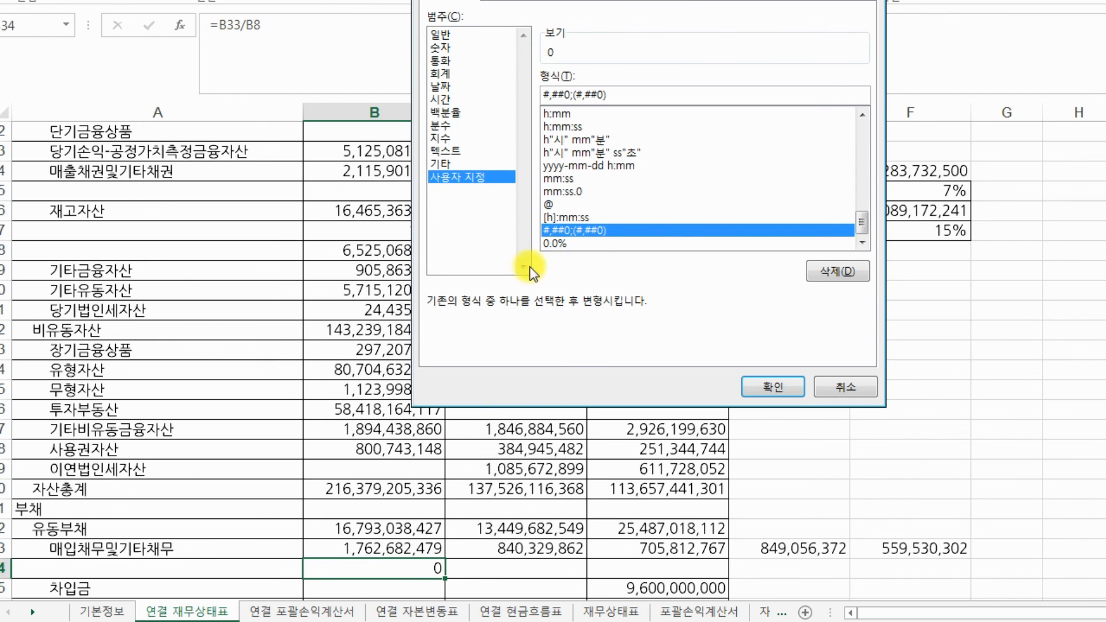
left_click(455, 112)
left_click(779, 381)
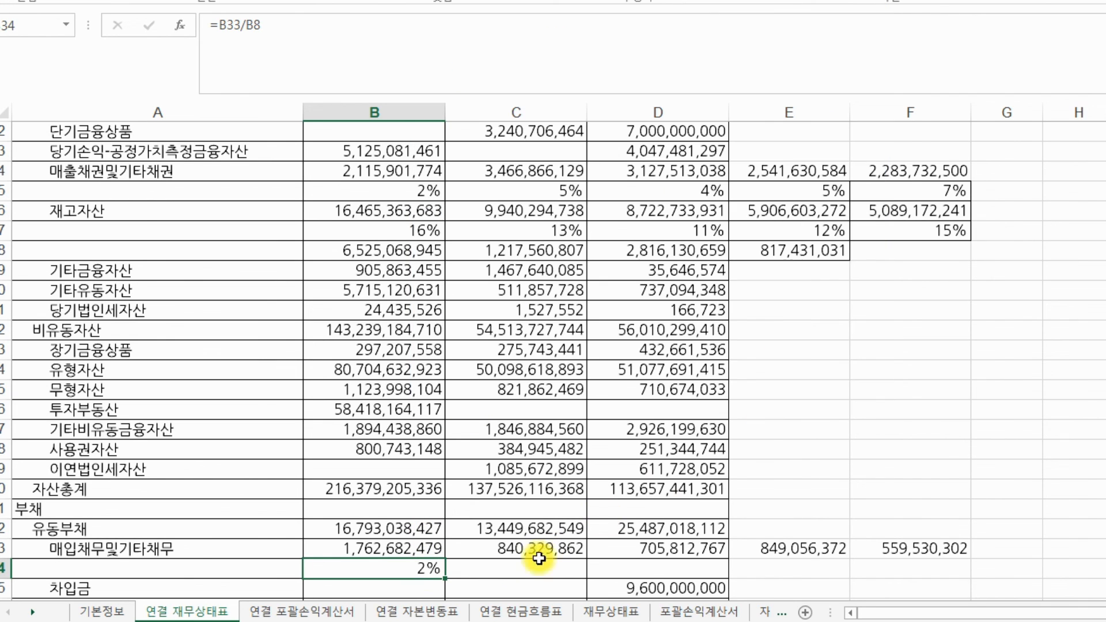
left_click_drag(445, 579, 960, 572)
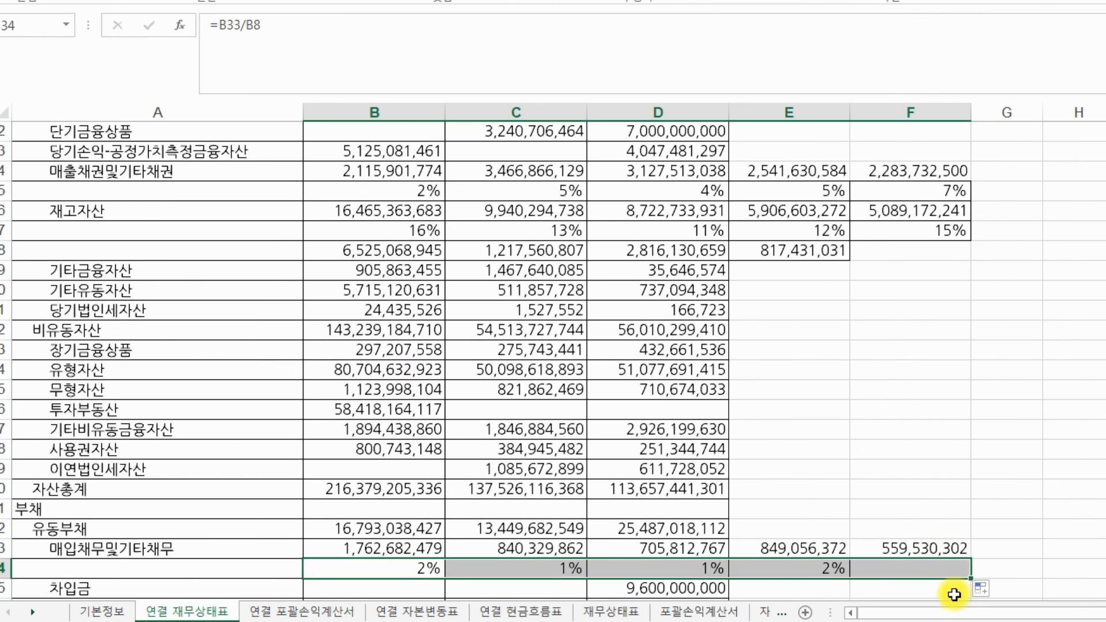
Return to the forecast workbook and set the 매입채무 증감 rate to 1.4%
scroll(770, 589, "up", 1)
scroll(985, 459, "down", 4)
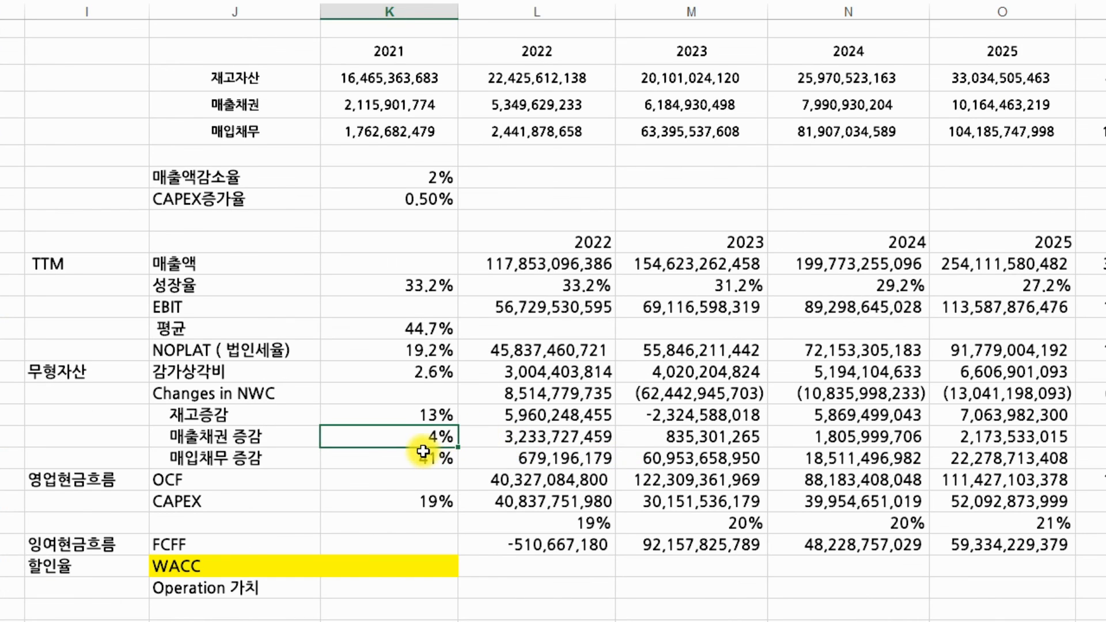
left_click(423, 463)
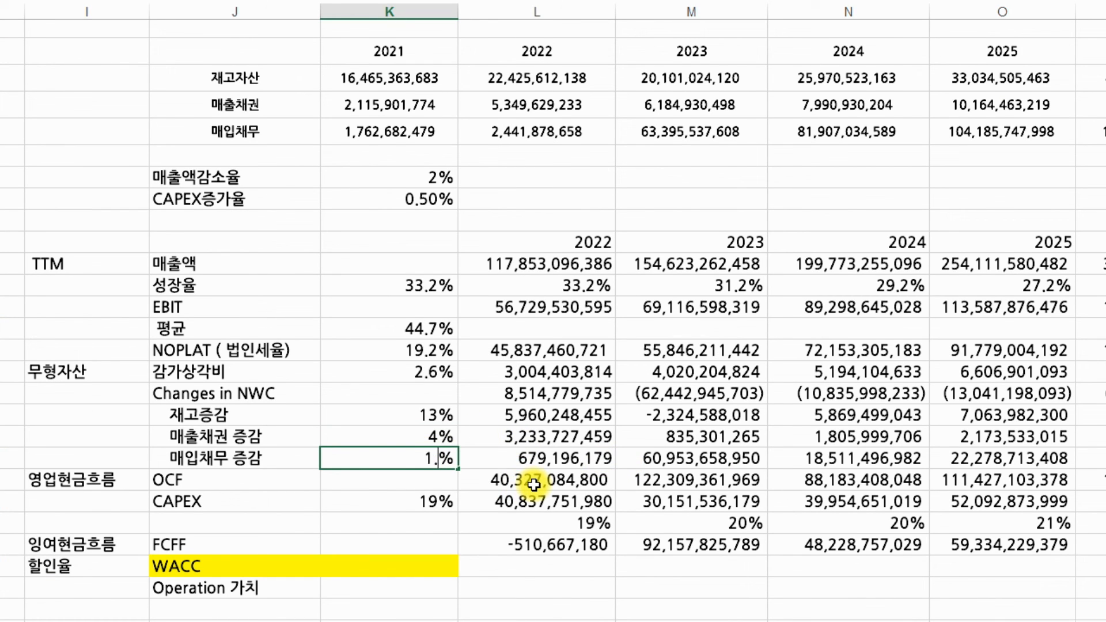
key("Return")
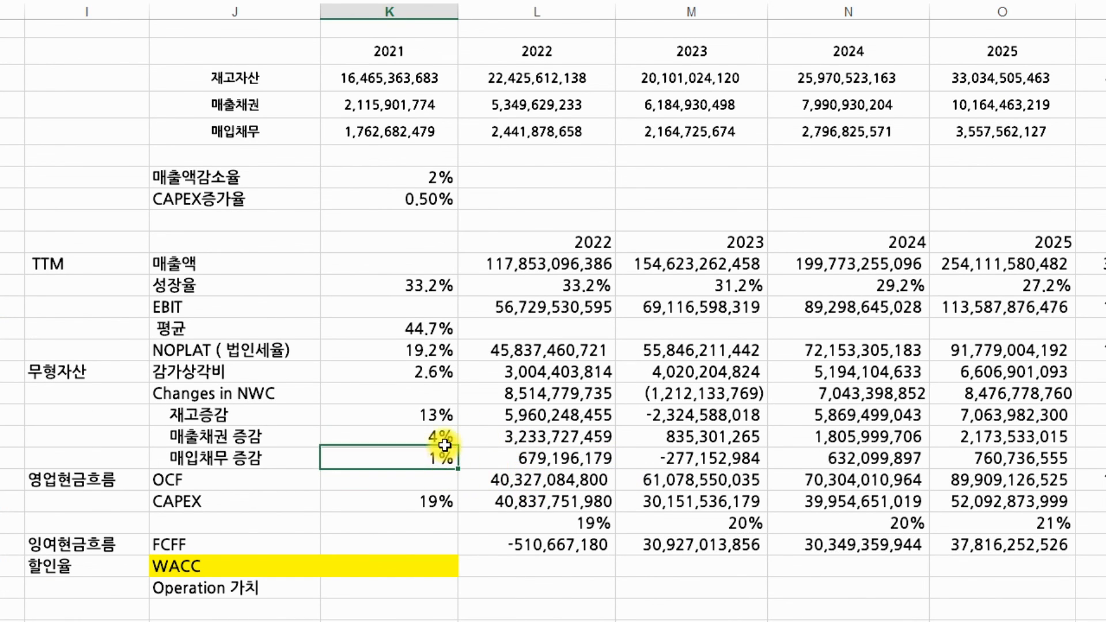
Show the 매출채권 증감 and 매입채무 증감 rates with one decimal place
left_click(445, 444, "shift")
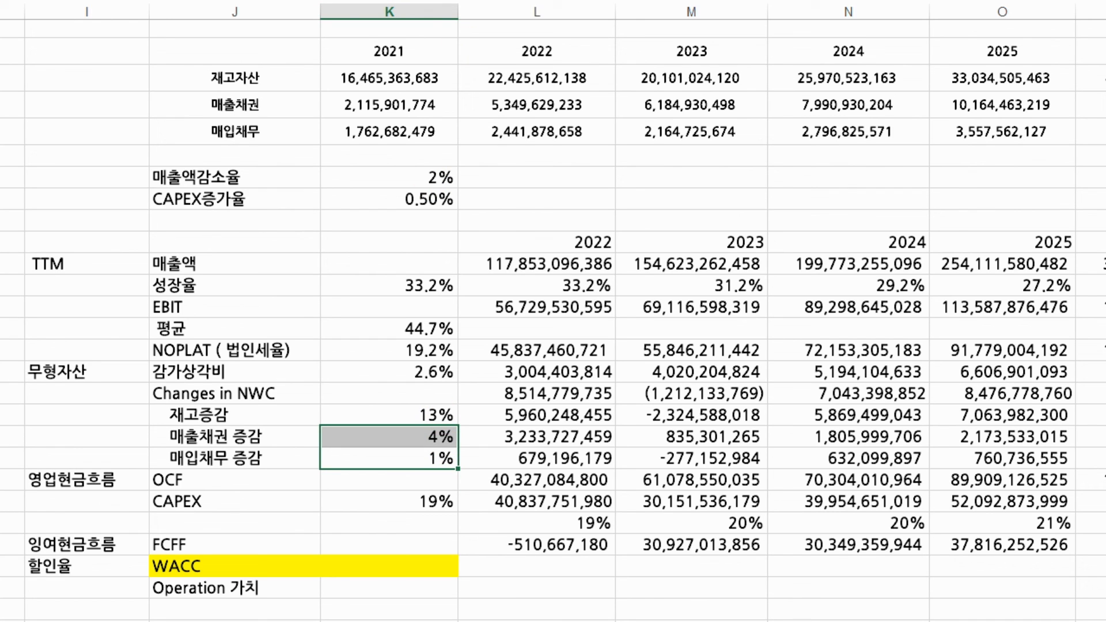
left_click(470, 174)
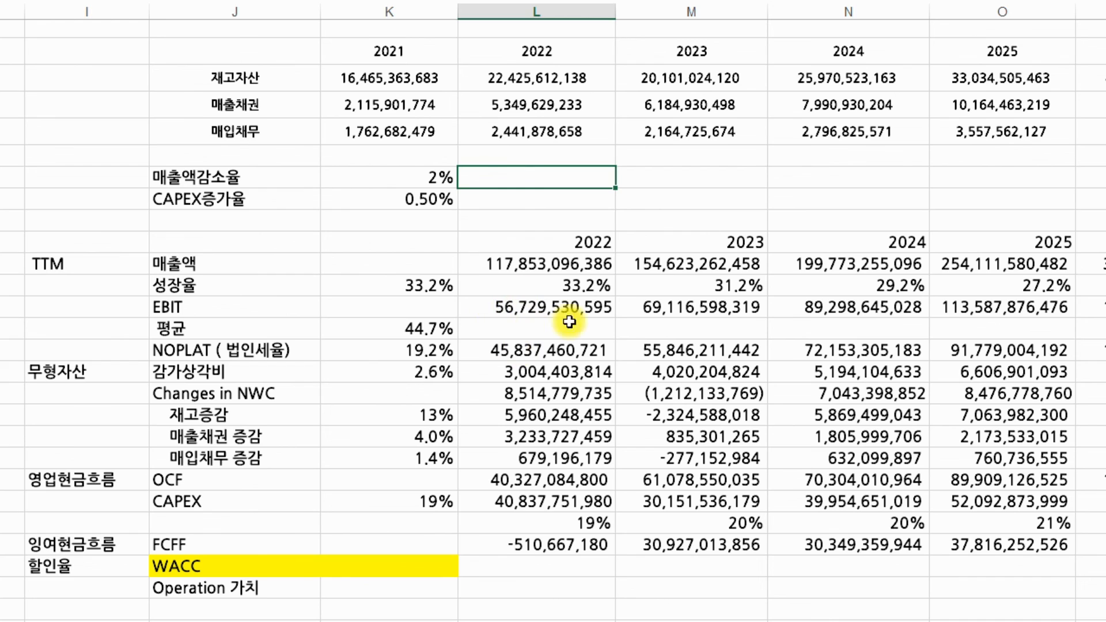
left_click(722, 394)
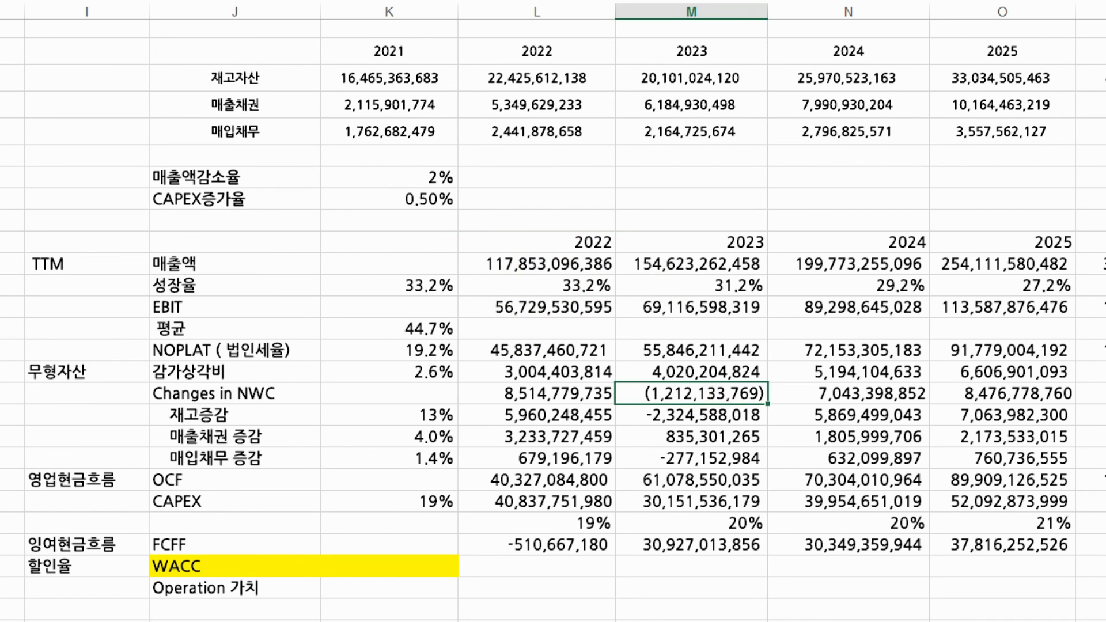